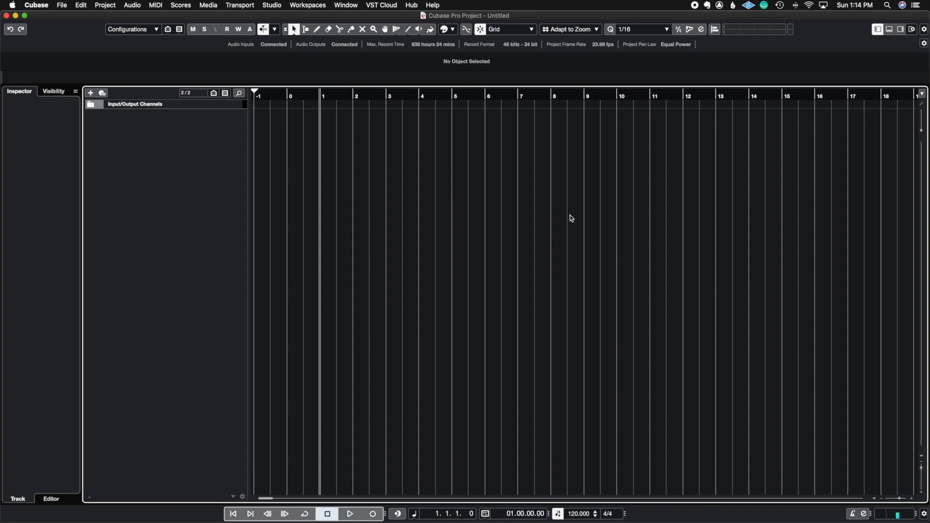
Step: Show the Control Room in the project window's right zone and widen that zone
click(900, 30)
click(888, 92)
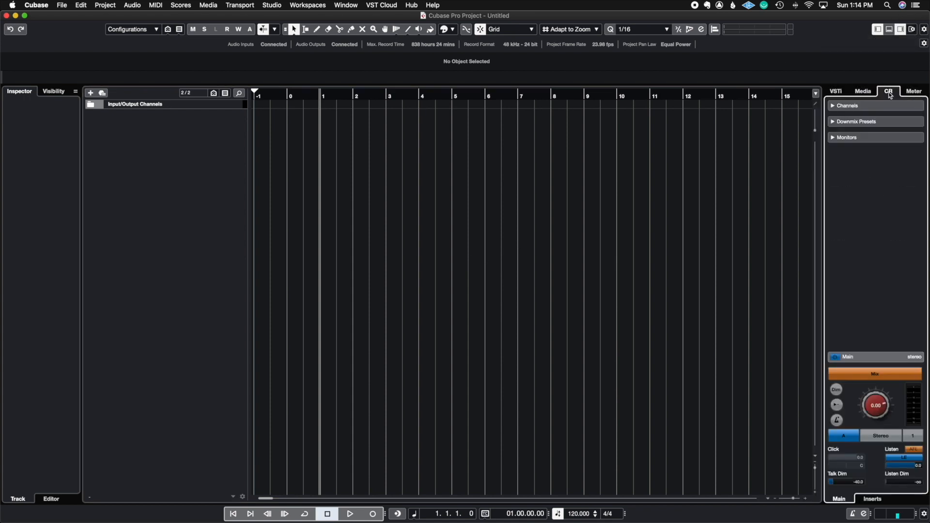
drag(824, 205, 735, 212)
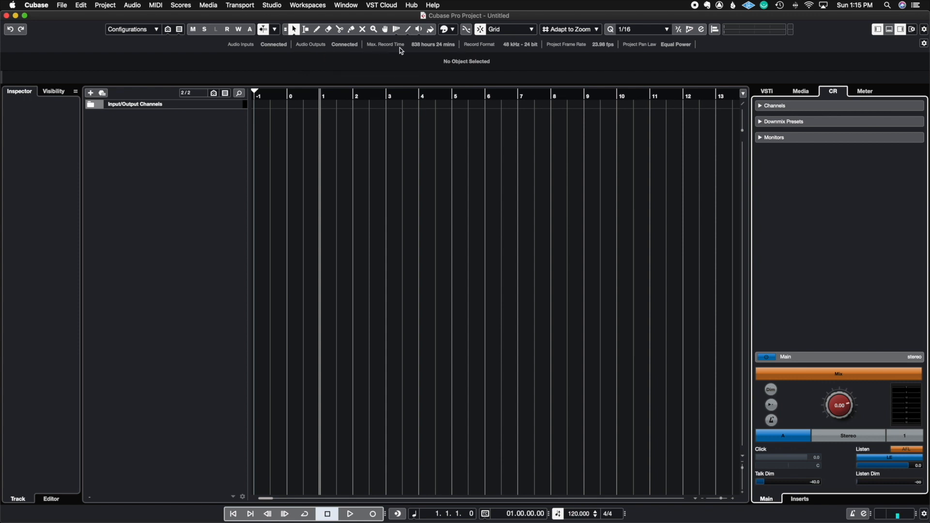
Step: Add the Studio item to the project status line to display the Control Room connection
click(924, 44)
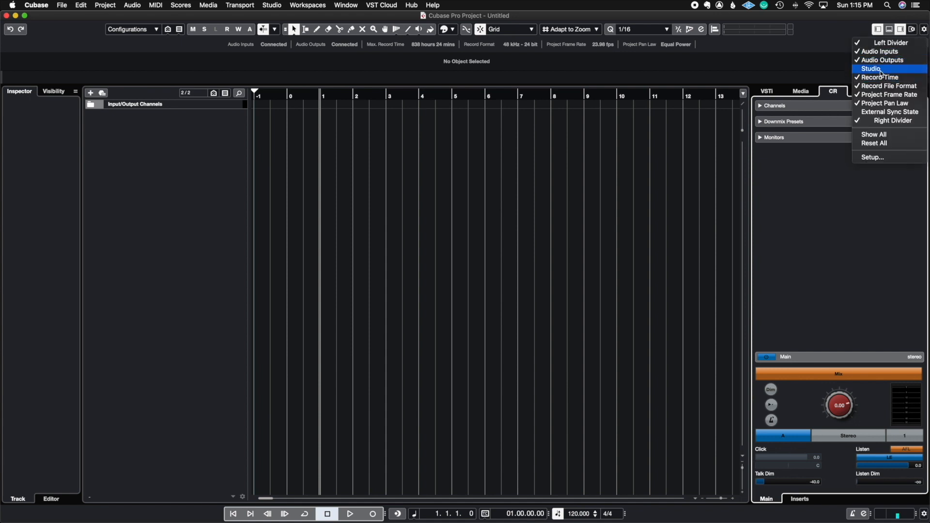
click(880, 69)
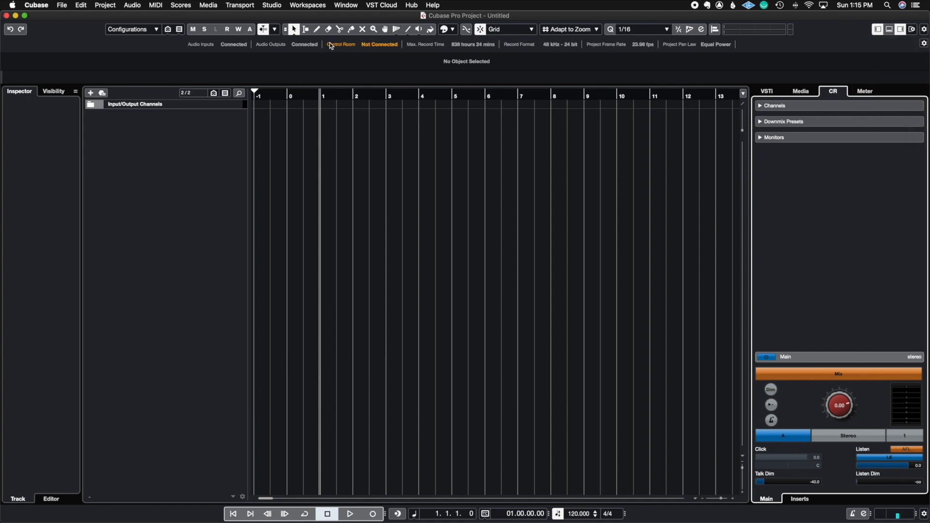
click(362, 47)
click(369, 95)
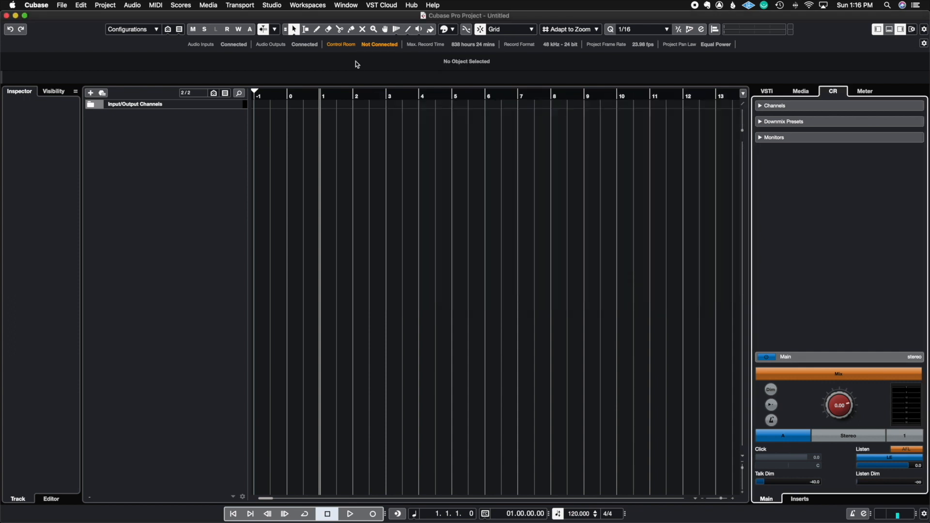
Step: Open the Audio Connections window and switch to its Control Room settings
click(273, 5)
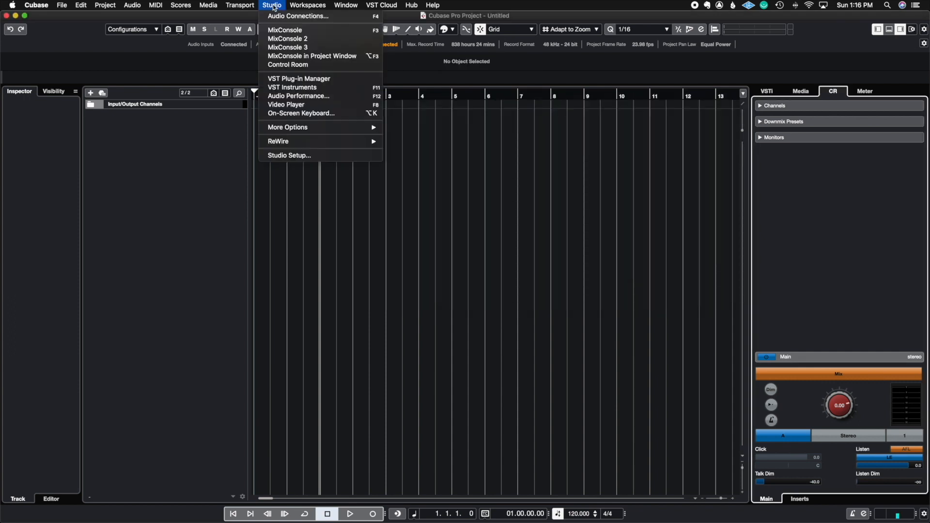
click(280, 16)
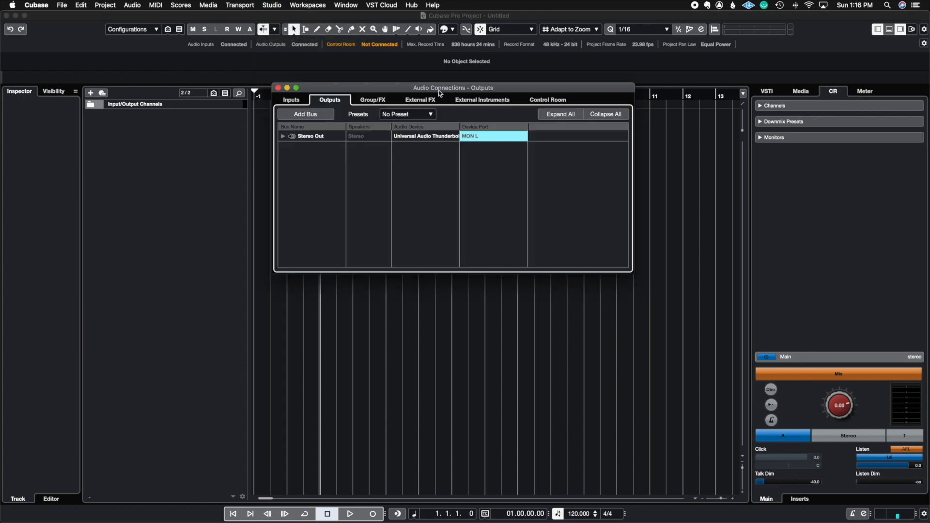
drag(418, 85, 374, 83)
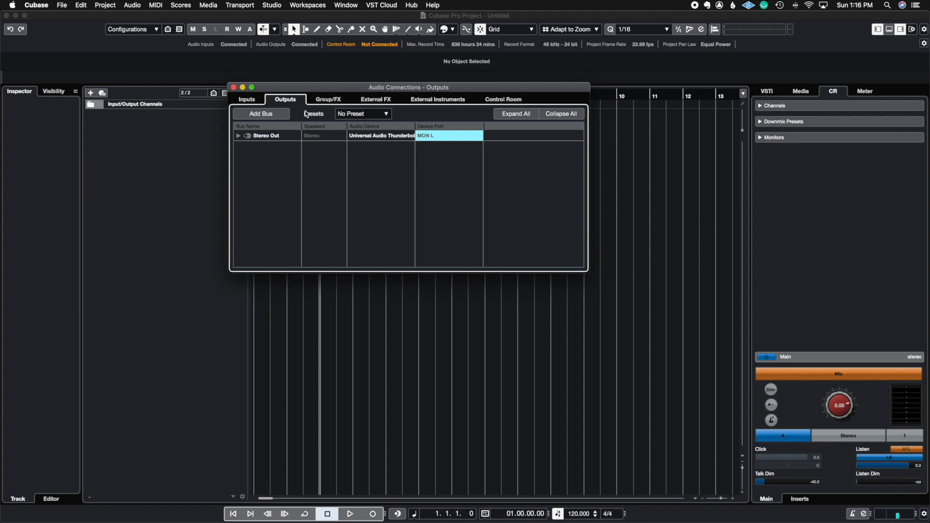
click(499, 100)
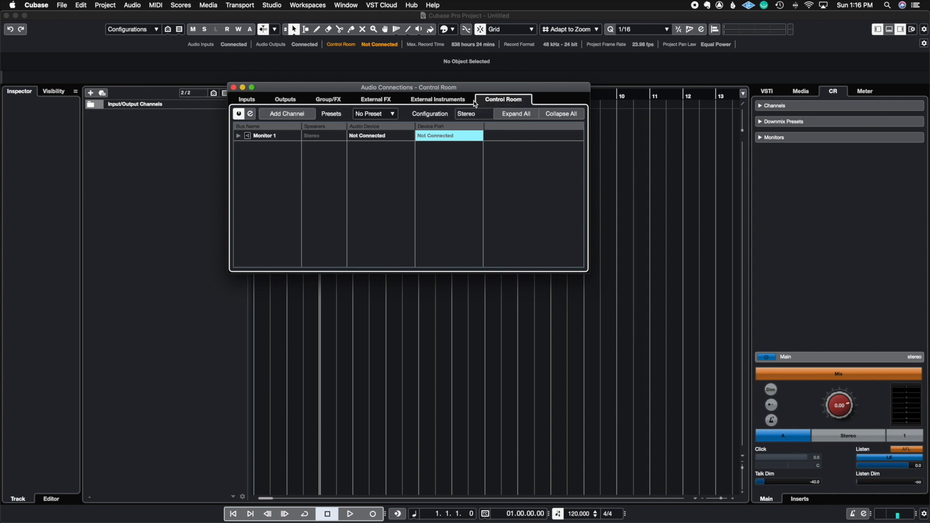
Step: Assign Monitor 1's left and right channels to the MON L and MON R device ports, replacing the previous connections
click(238, 135)
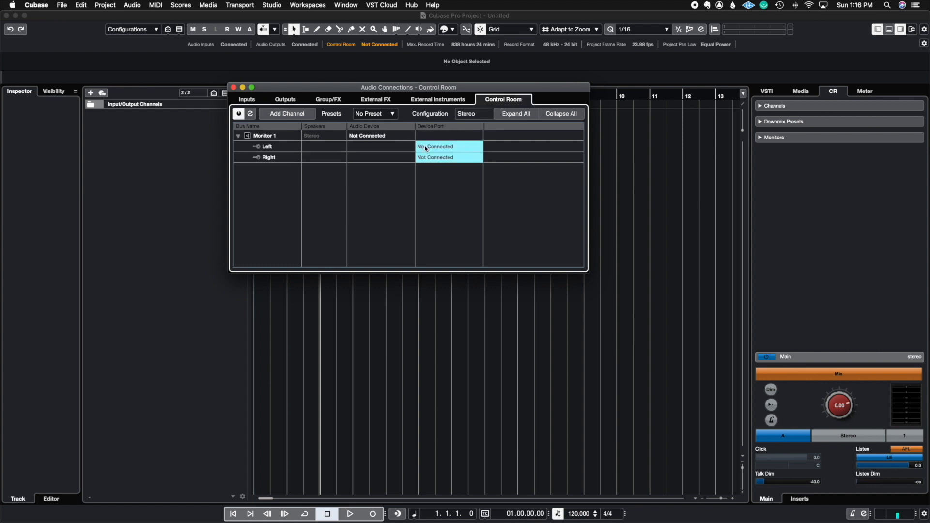
click(425, 147)
click(443, 174)
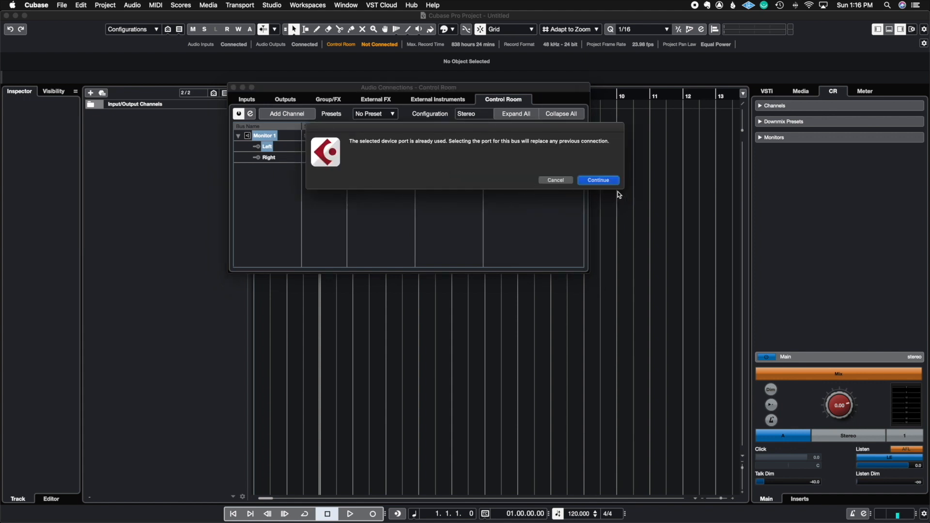
click(601, 181)
click(439, 157)
click(453, 194)
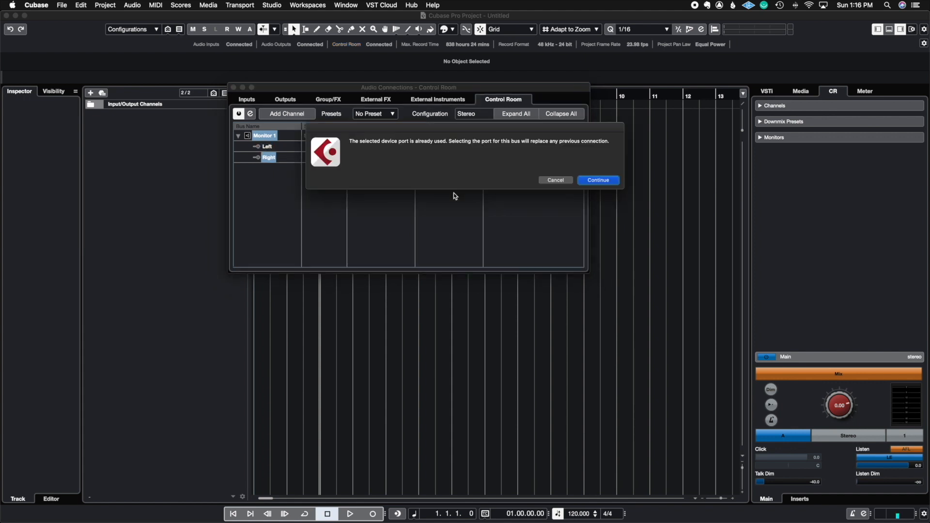
click(592, 182)
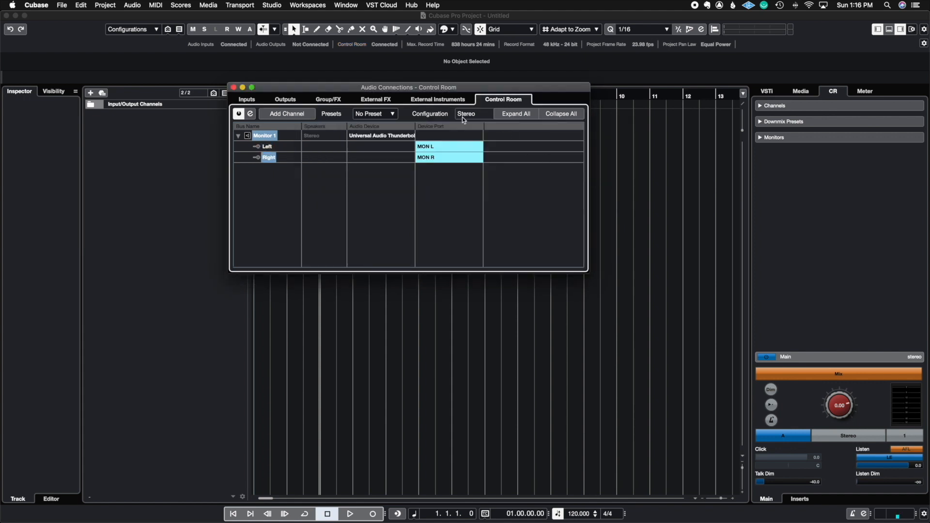
Step: Check the Stereo Out bus against the Control Room's Monitor 1 routing and close the Audio Connections
click(285, 99)
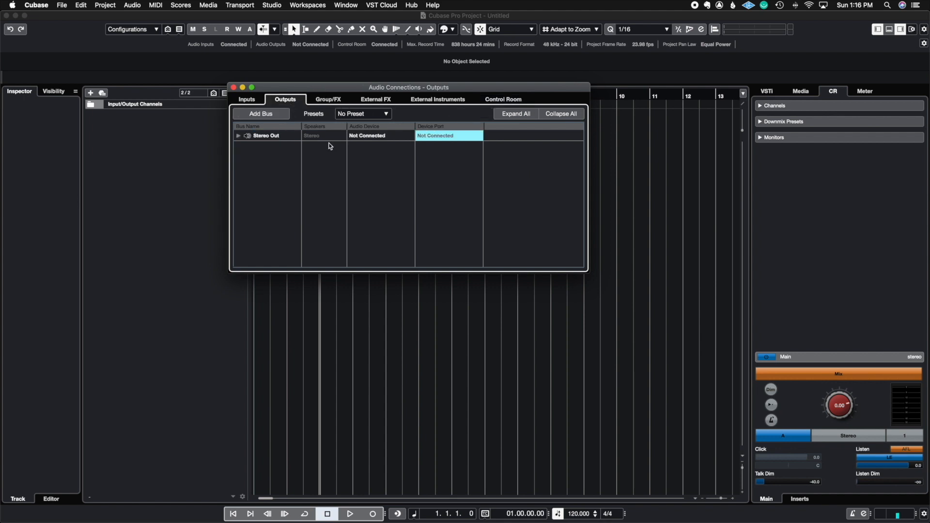
click(495, 103)
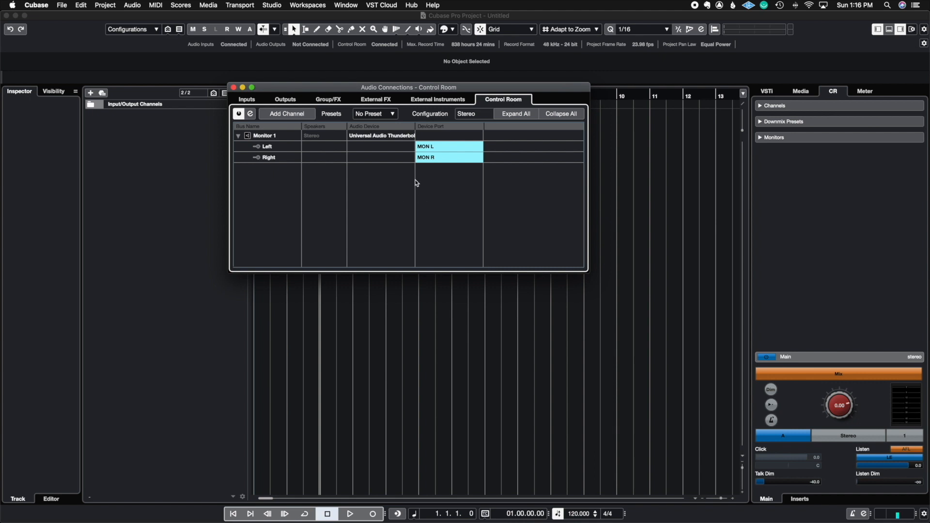
click(232, 88)
Step: Add one Keyscape instrument track with its audio output set to Stereo Out
right_click(222, 121)
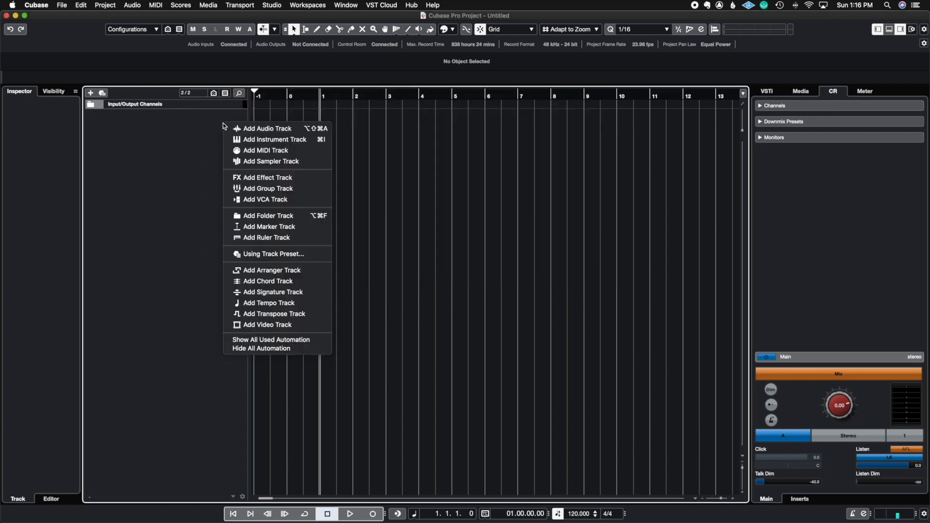
click(262, 141)
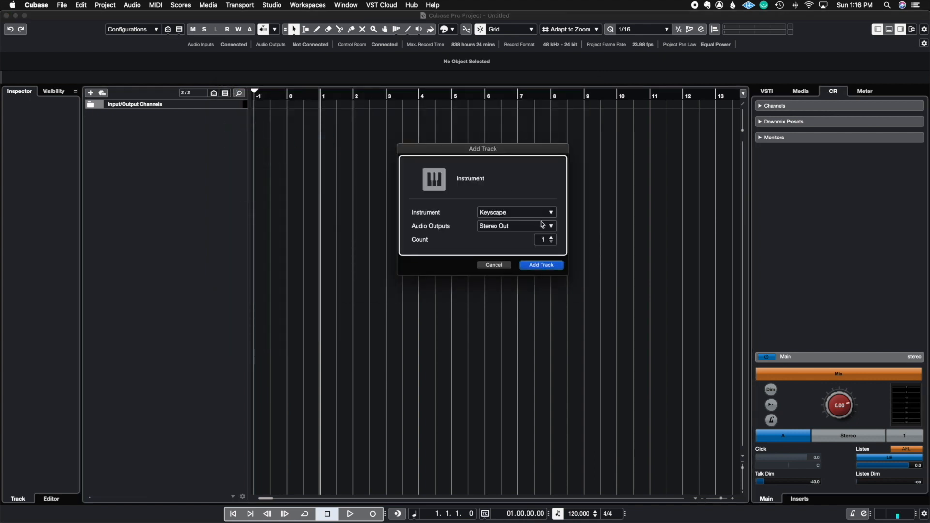
click(552, 267)
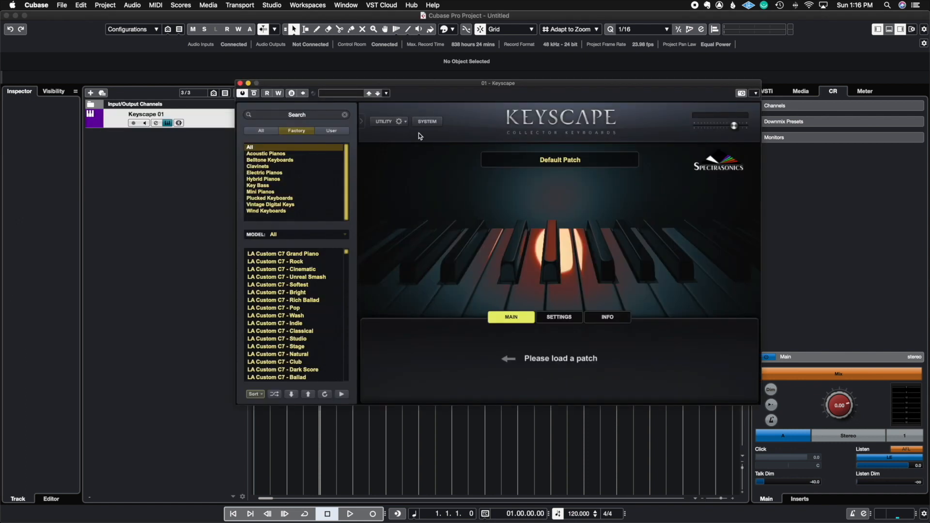
Step: Load the LA Custom C7 - Cinematic patch in Keyscape and close the instrument window
click(318, 266)
drag(433, 92, 294, 153)
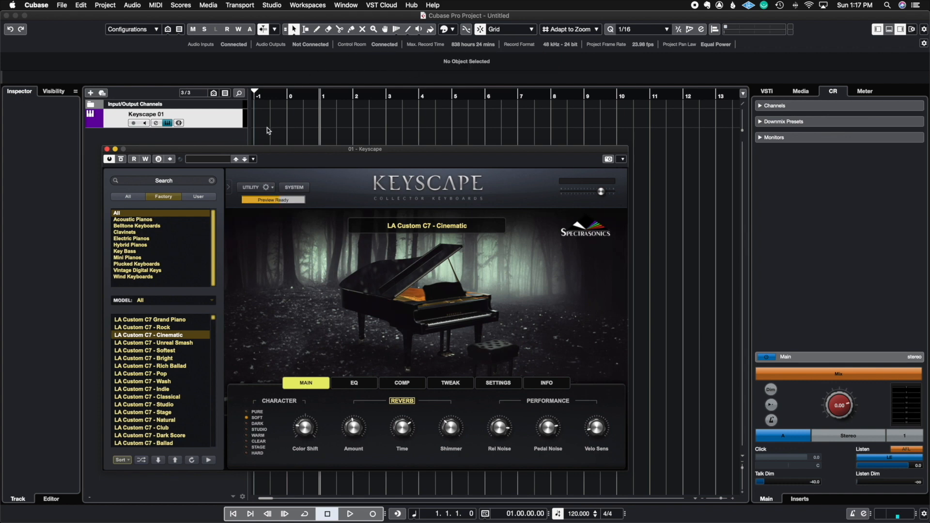
click(108, 149)
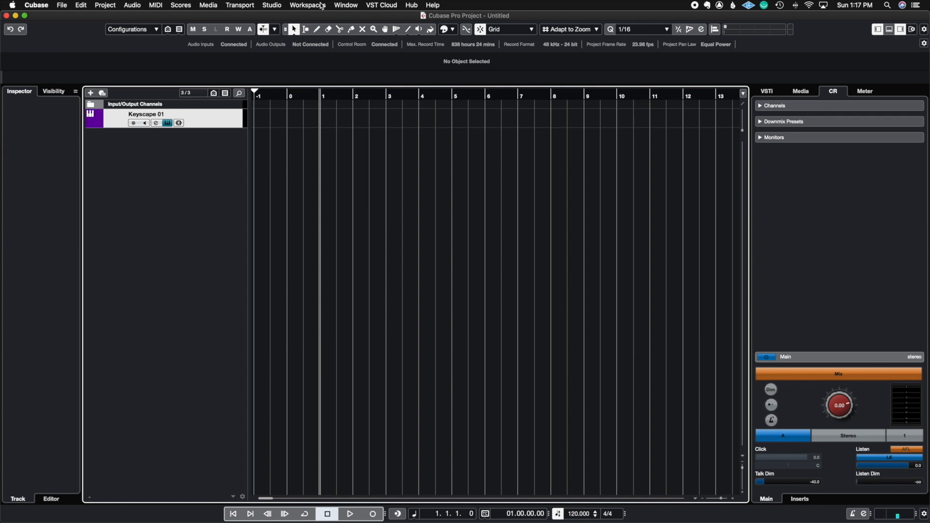
Step: Open the MixConsole, show its right zone, select the Stereo Out channel and display the Control Room inserts
key(F3)
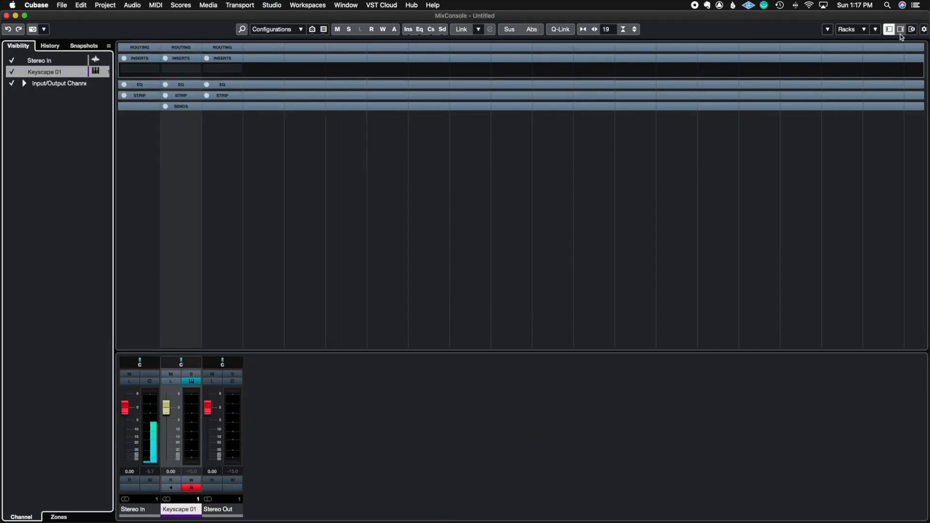
click(899, 30)
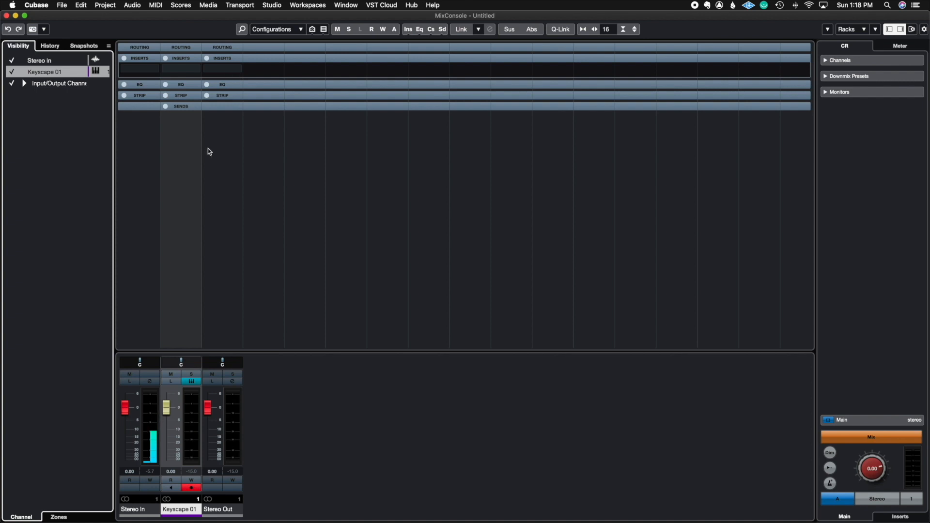
click(229, 127)
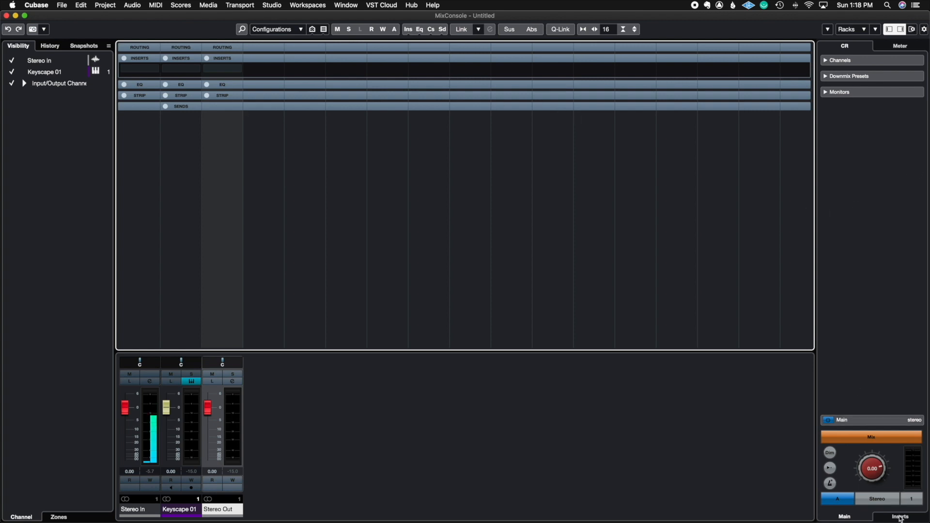
click(911, 516)
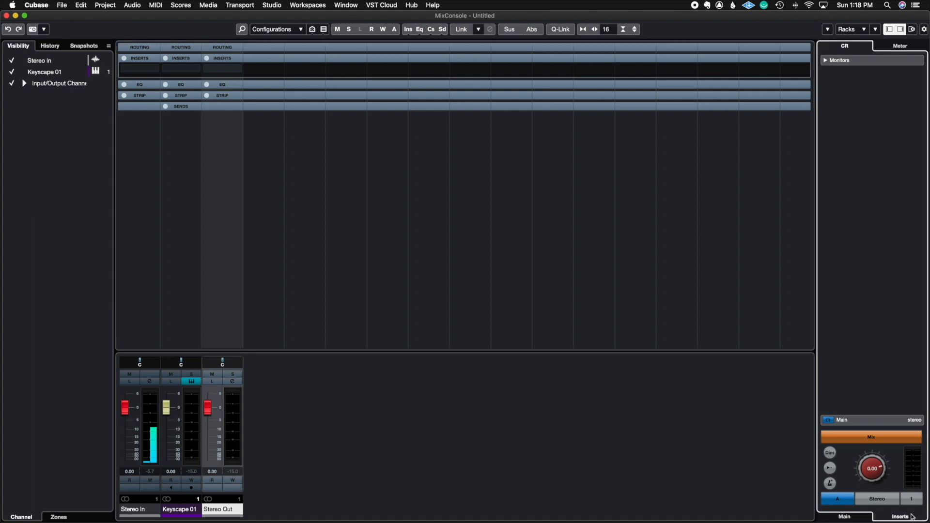
Step: Expand the Control Room's Monitors section and remove all SuperVision plug-ins from its inserts
click(839, 62)
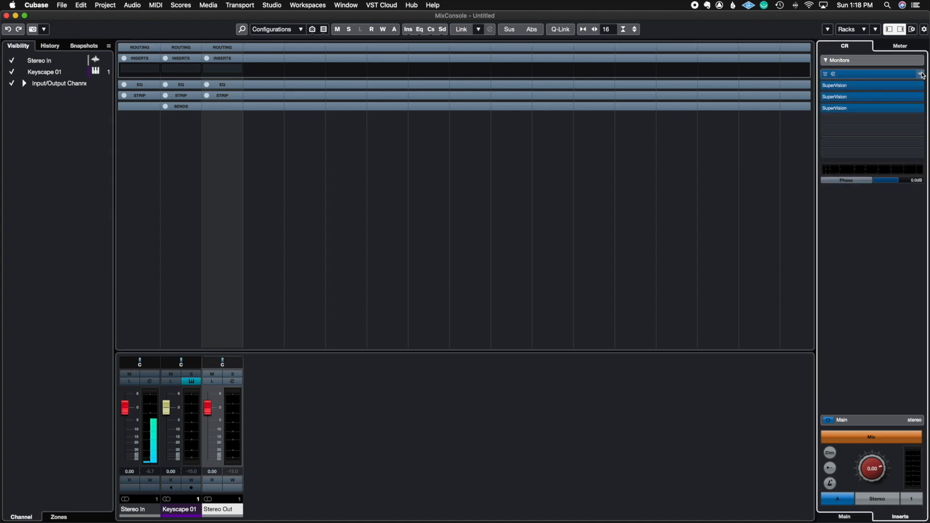
click(837, 74)
click(835, 92)
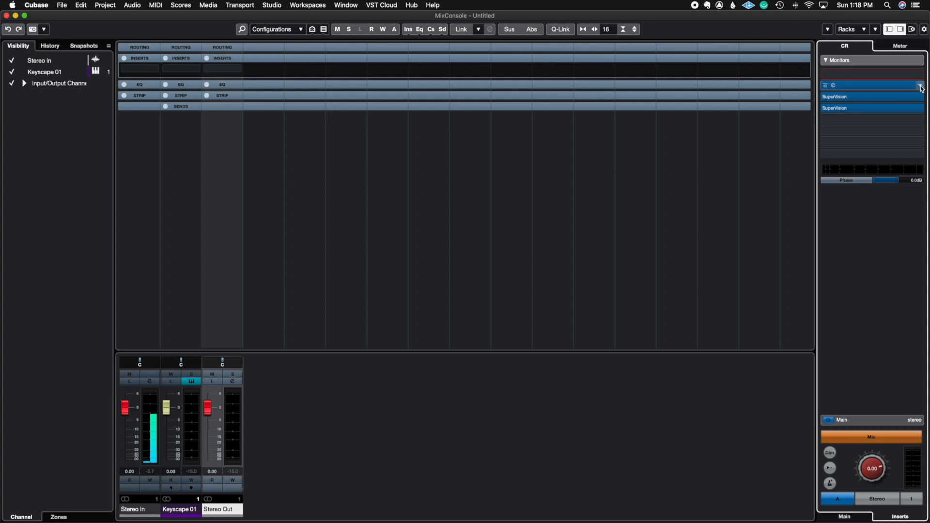
click(920, 86)
click(871, 102)
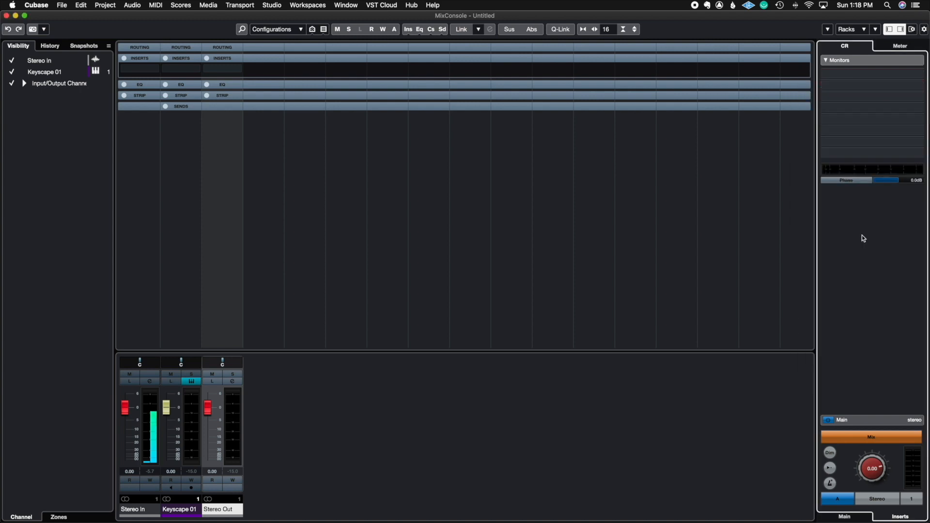
Step: Insert S1 Imager Stereo from the Spatial + Panner category in the first monitor insert slot
click(900, 77)
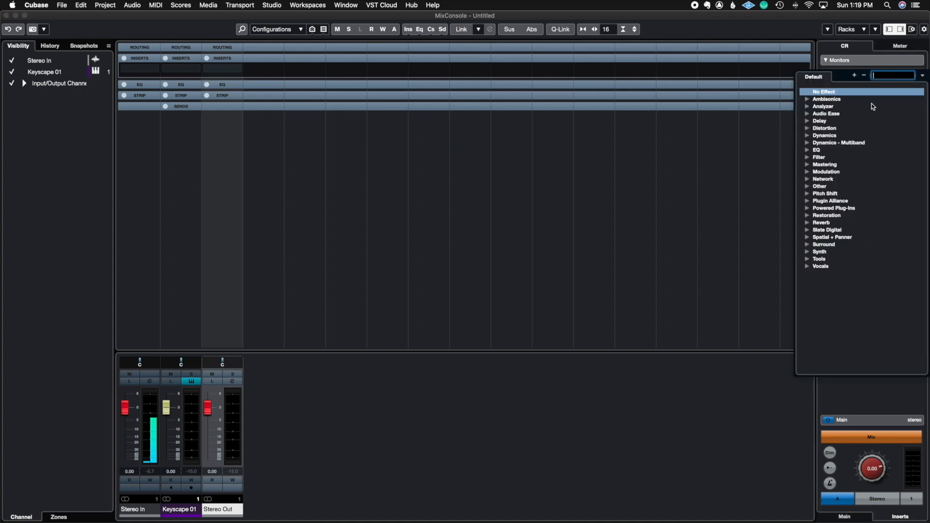
click(807, 237)
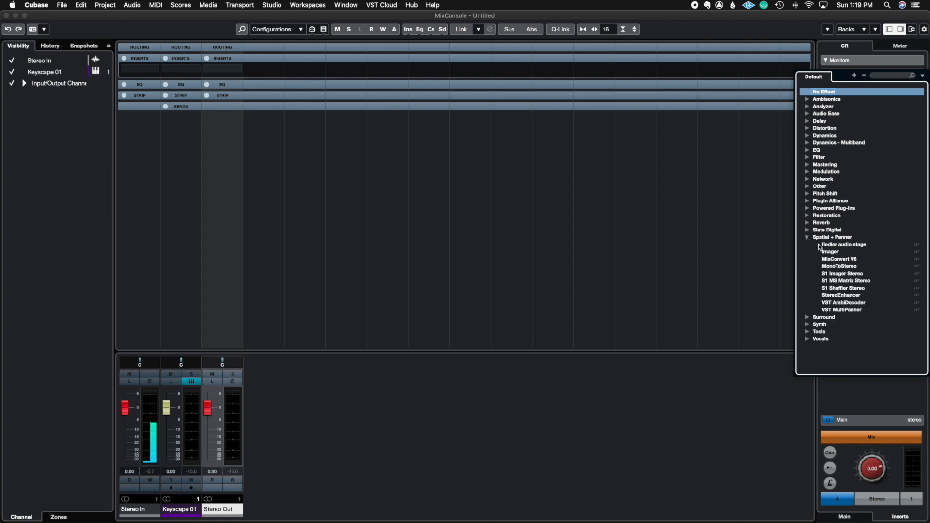
click(845, 281)
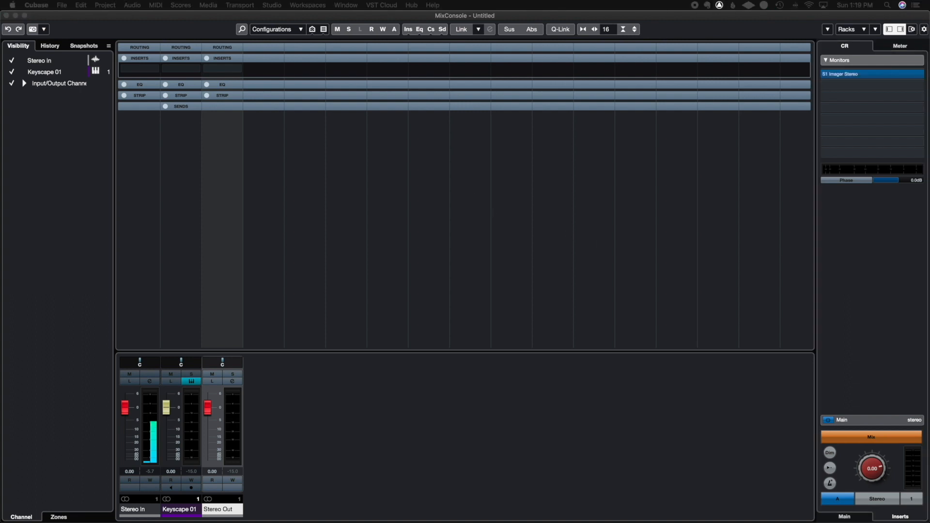
drag(544, 129, 720, 114)
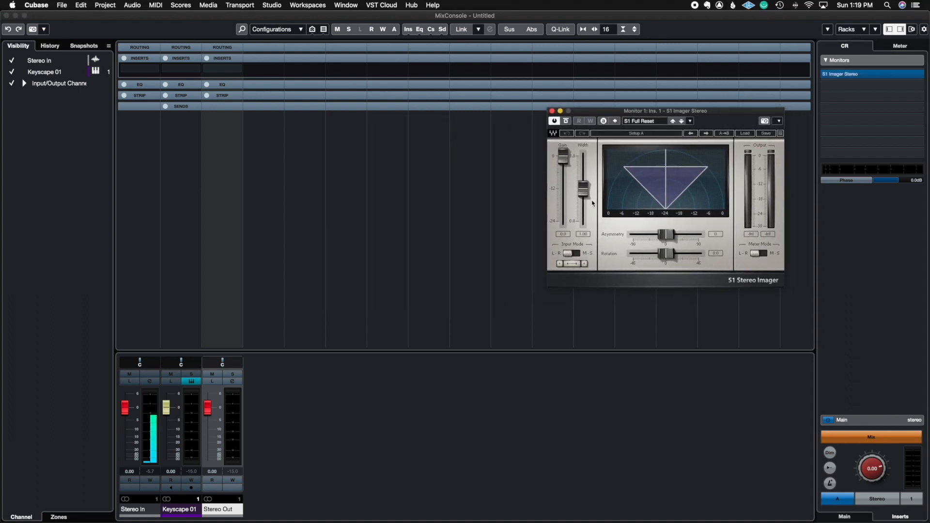
Step: Raise the S1 Stereo Imager's width to about 1.17 and close the plug-in window
click(584, 195)
drag(584, 194, 584, 179)
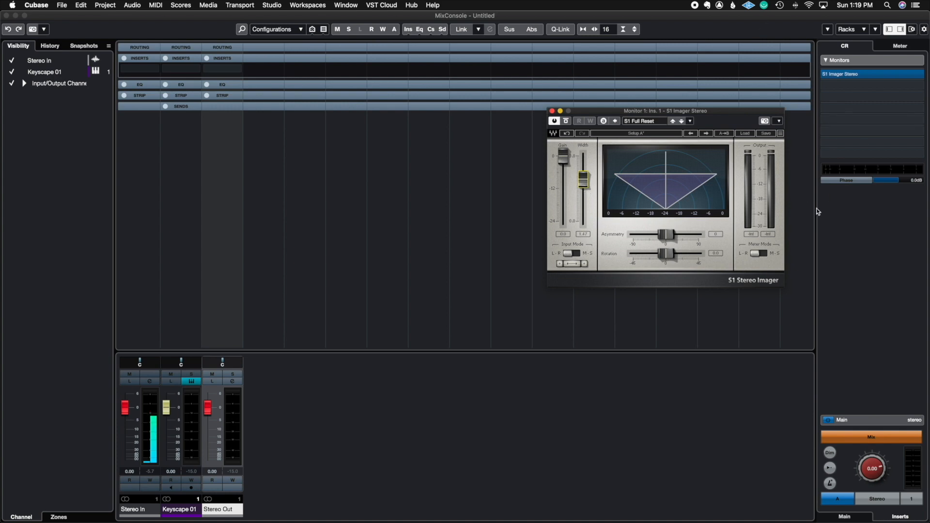
drag(590, 111, 580, 126)
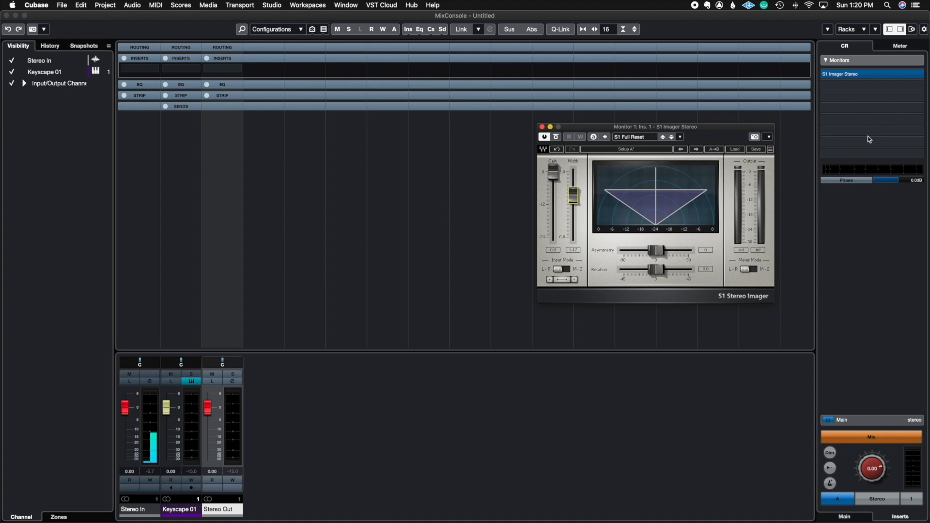
click(542, 127)
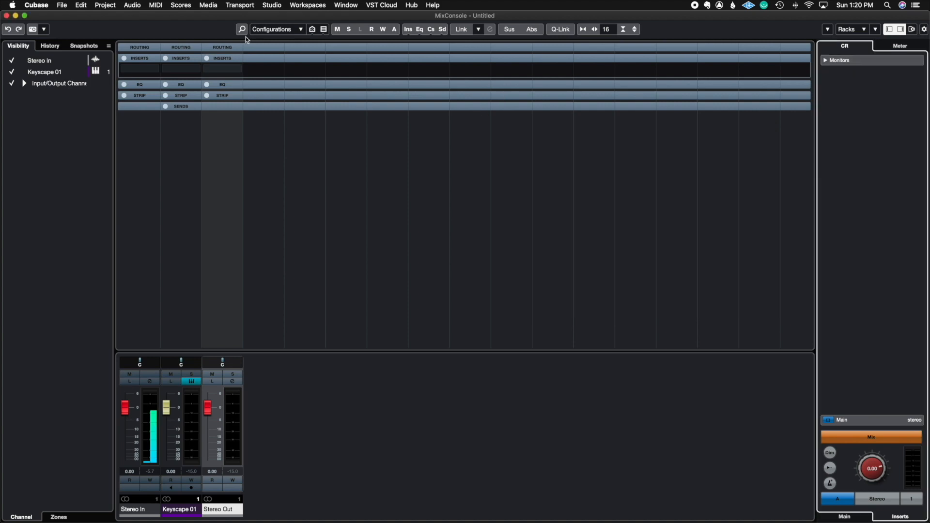
Step: Open the Control Room section of Audio Connections and add a stereo cue channel named Cue 1
click(276, 8)
click(282, 17)
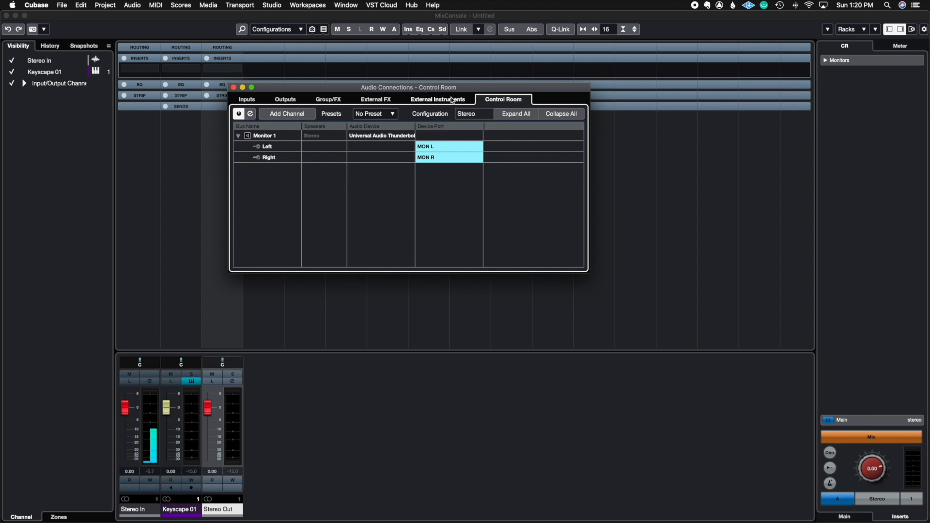
click(460, 101)
click(501, 102)
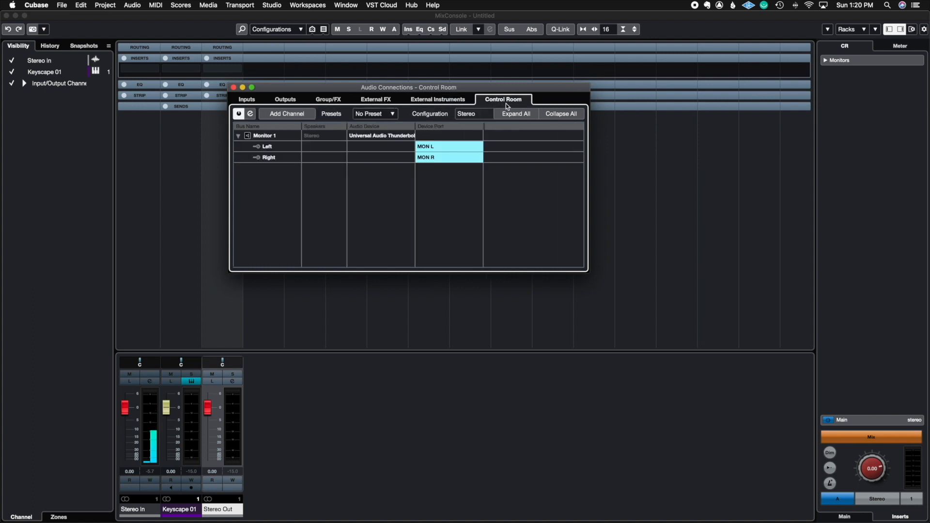
click(281, 116)
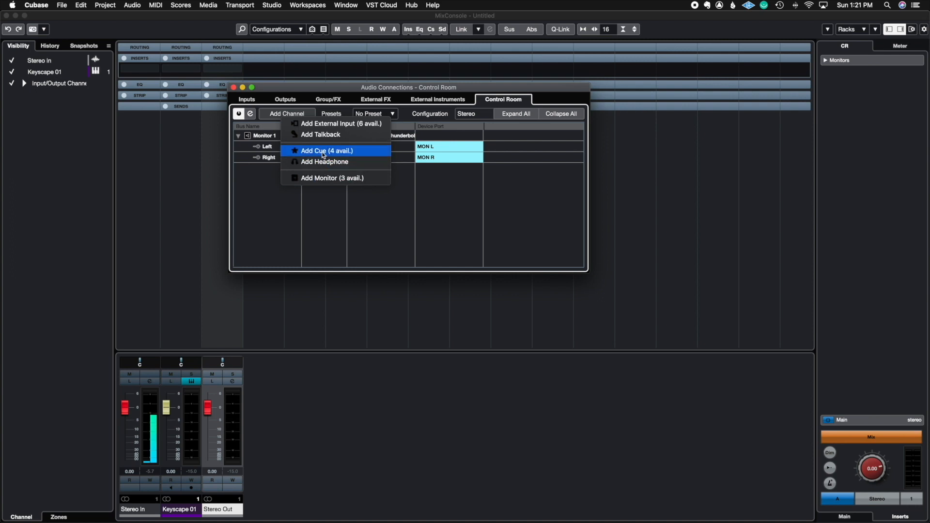
click(323, 151)
click(492, 184)
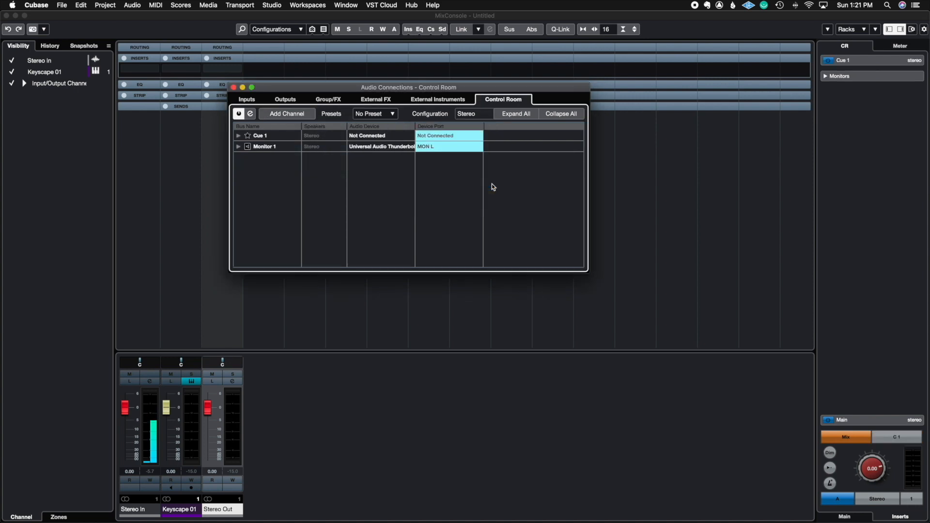
Step: Route Cue 1's left and right channels to VIRTUAL 1 and VIRTUAL 2, and expand Monitor 1's port assignments
click(238, 136)
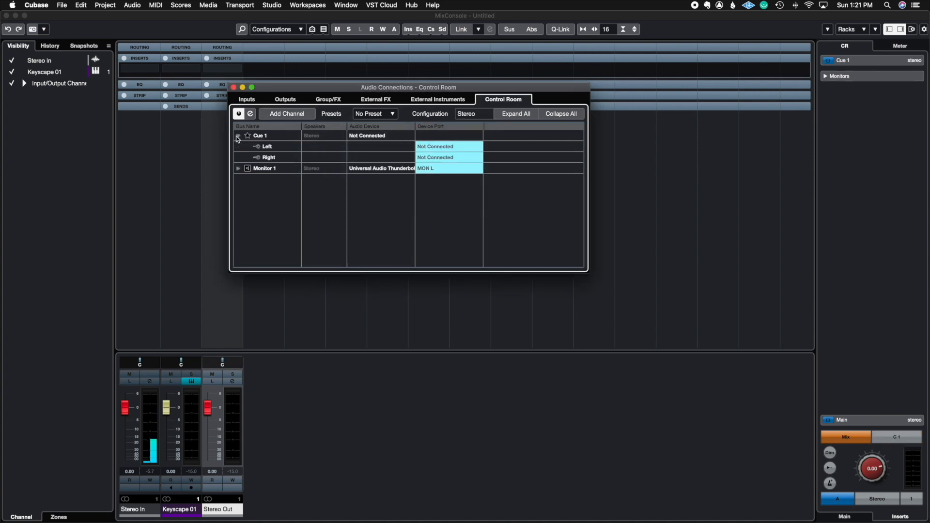
click(416, 149)
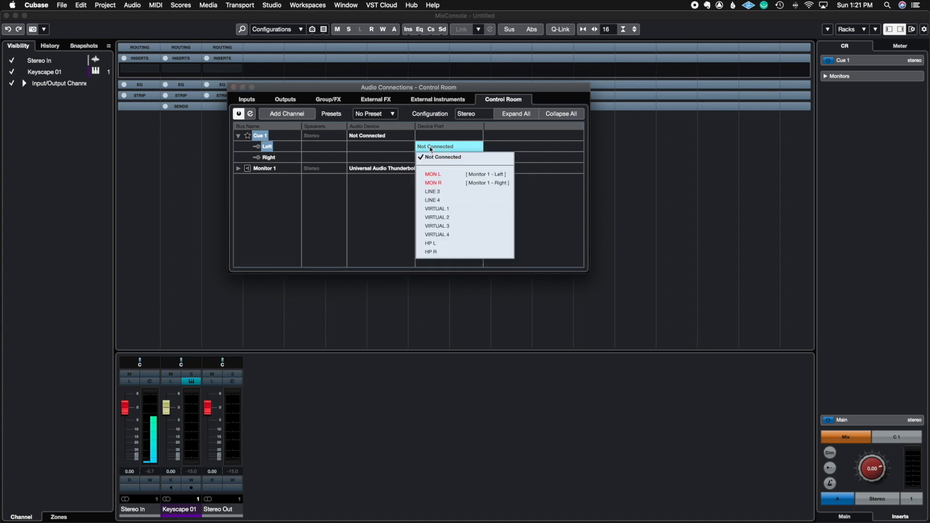
click(449, 212)
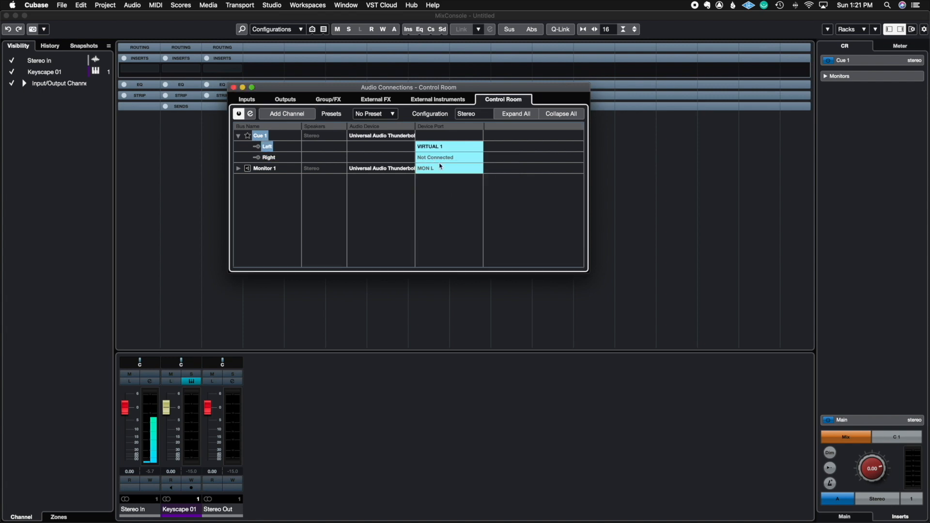
click(440, 158)
click(439, 228)
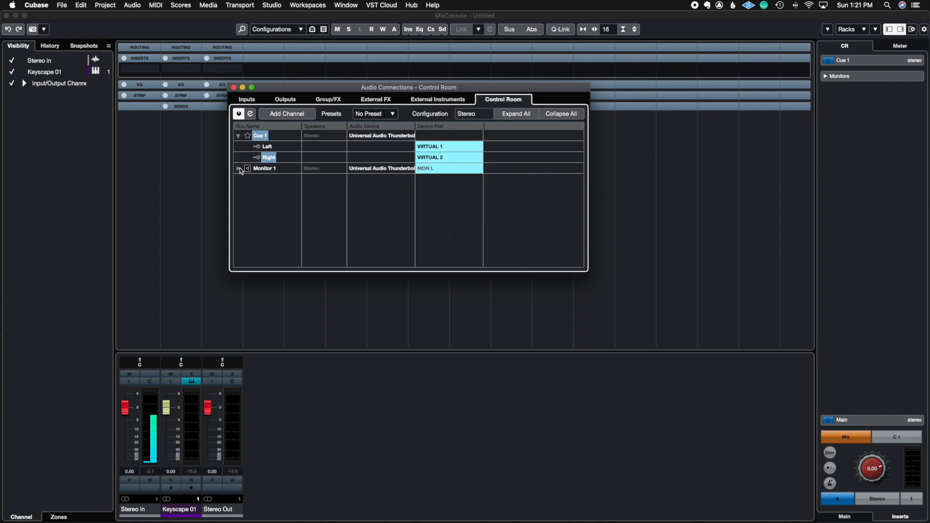
click(238, 169)
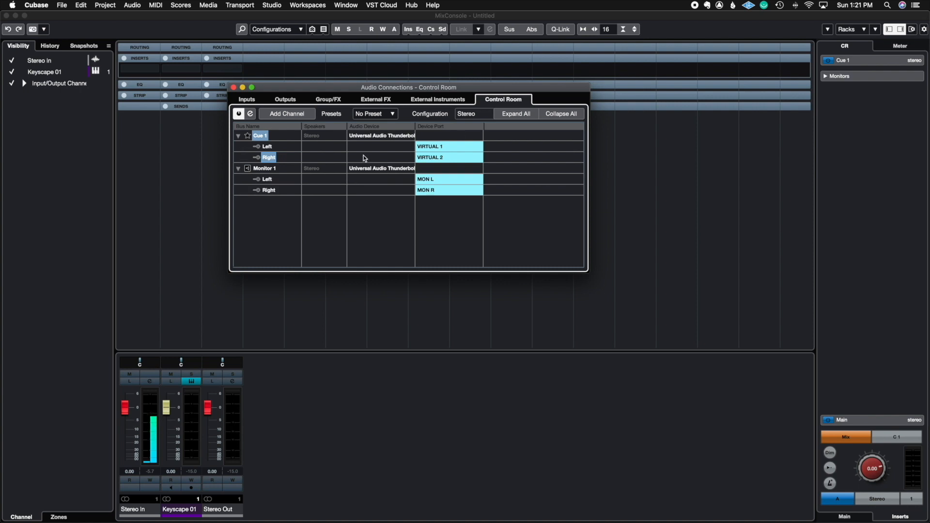
Step: Minimize the Audio Connections window and show the Cue Sends rack in the MixConsole
click(242, 87)
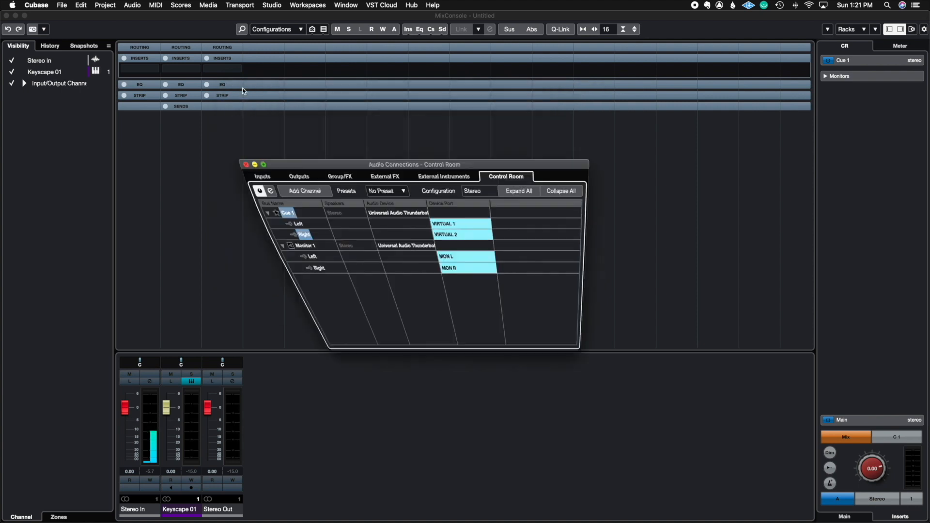
click(238, 146)
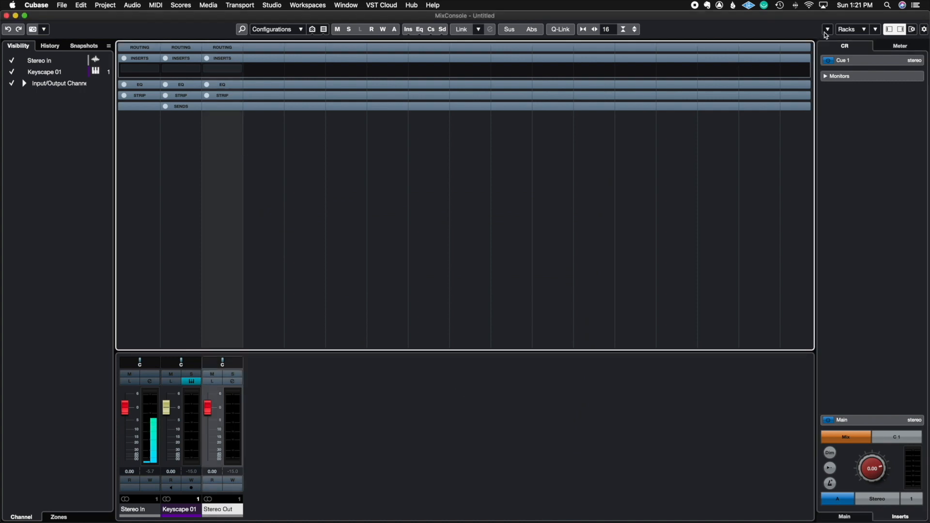
click(862, 32)
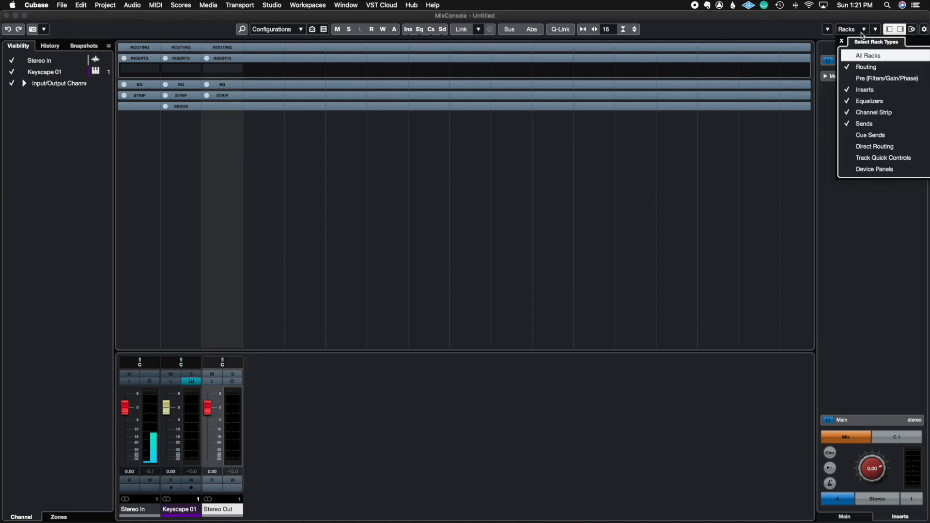
click(863, 140)
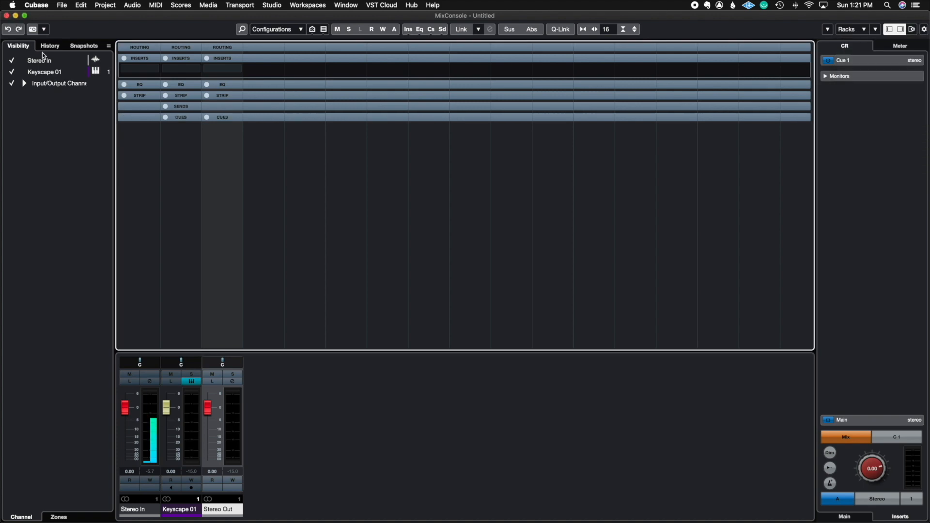
Step: Return to the project window and add four Keyscape instrument tracks routed to Stereo Out
click(15, 15)
right_click(125, 137)
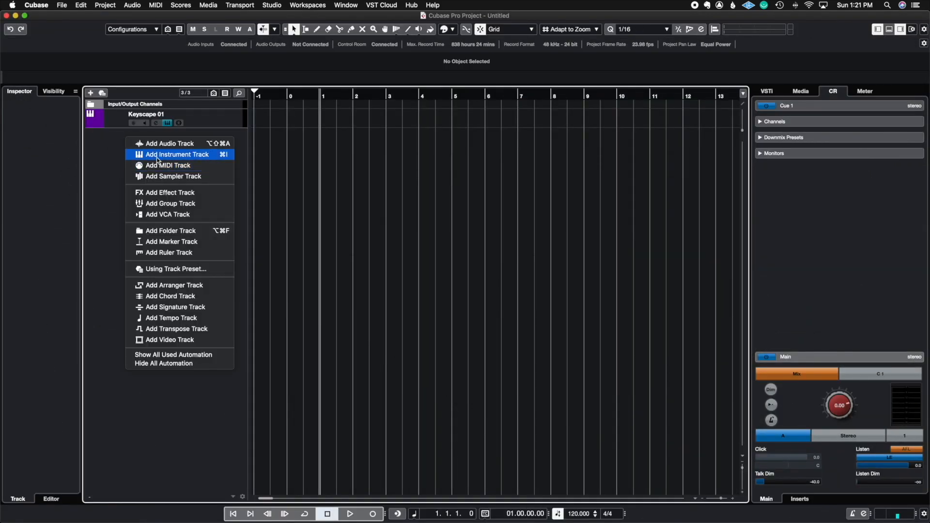
click(156, 158)
click(552, 238)
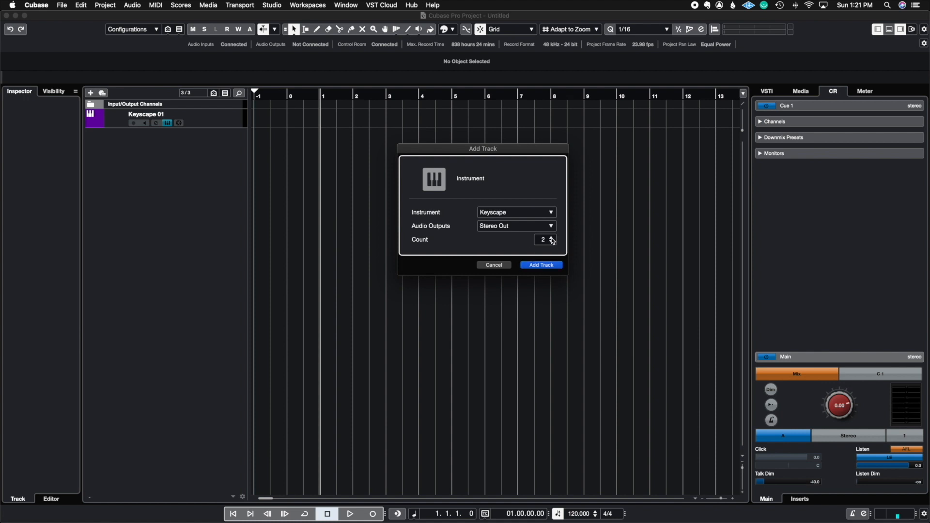
click(552, 238)
click(552, 238)
click(549, 265)
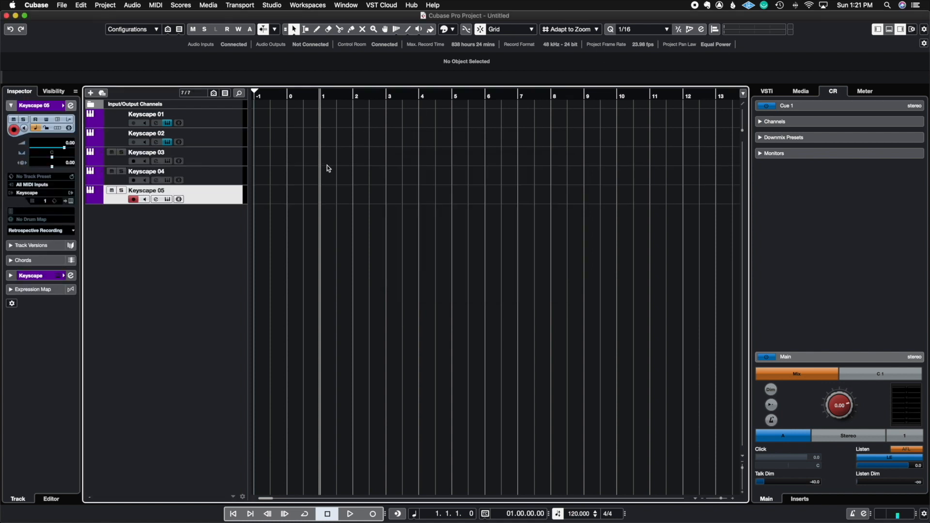
Step: Reopen the MixConsole, expand the Cues rack and activate the Cue 1 sends on Keyscape 01, 03 and 05
key(F3)
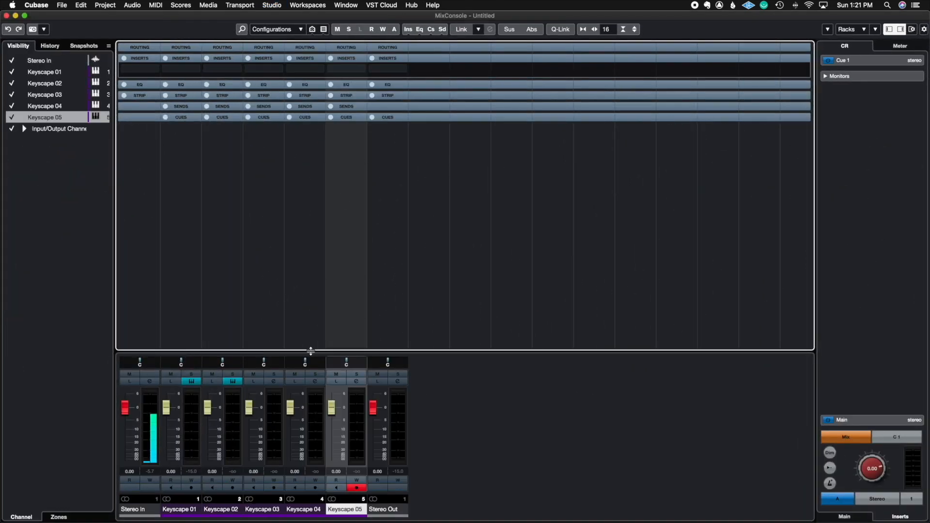
click(501, 425)
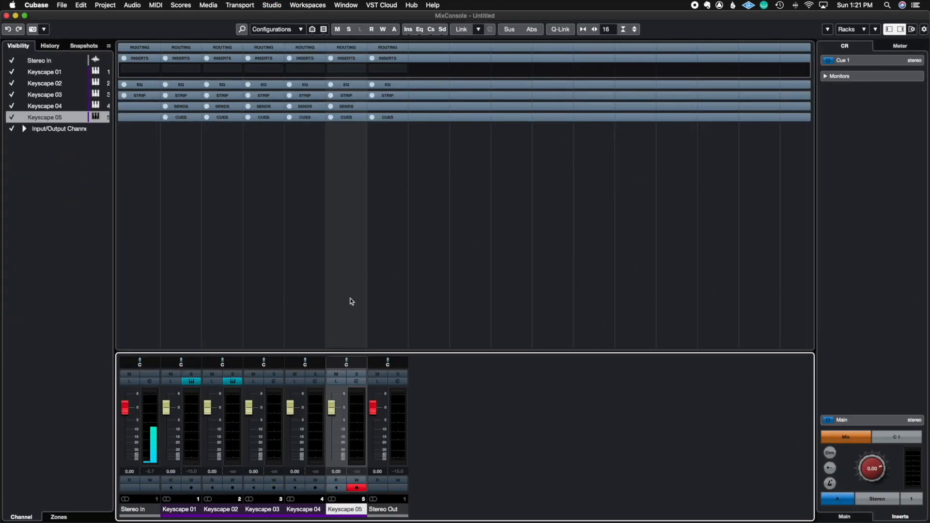
click(191, 281)
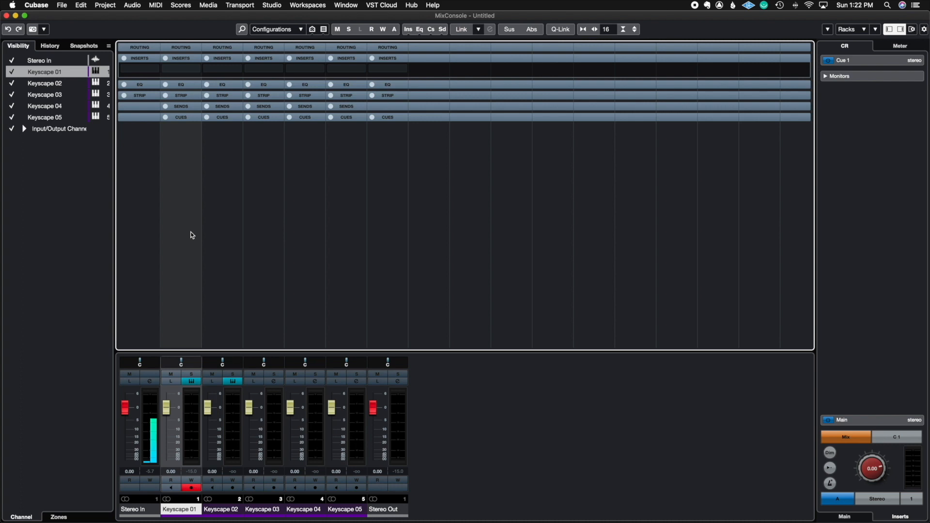
click(186, 117)
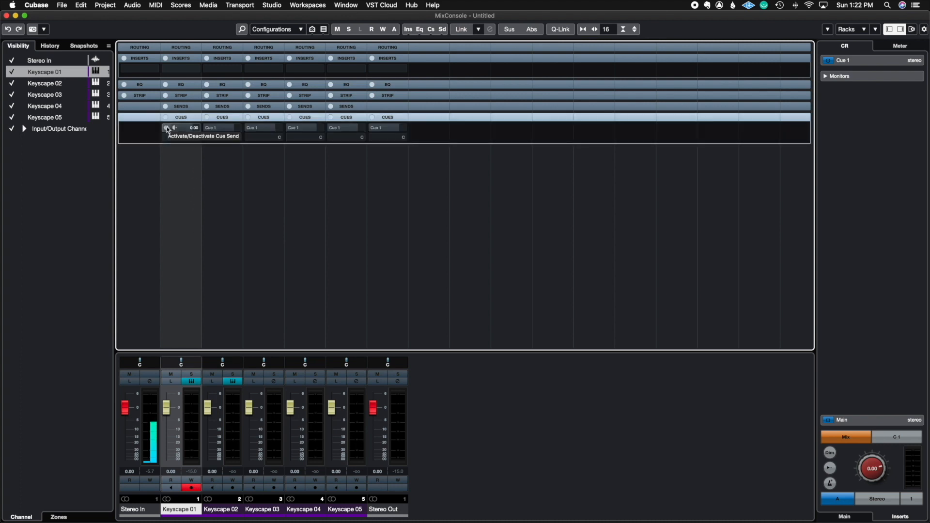
click(167, 128)
click(249, 128)
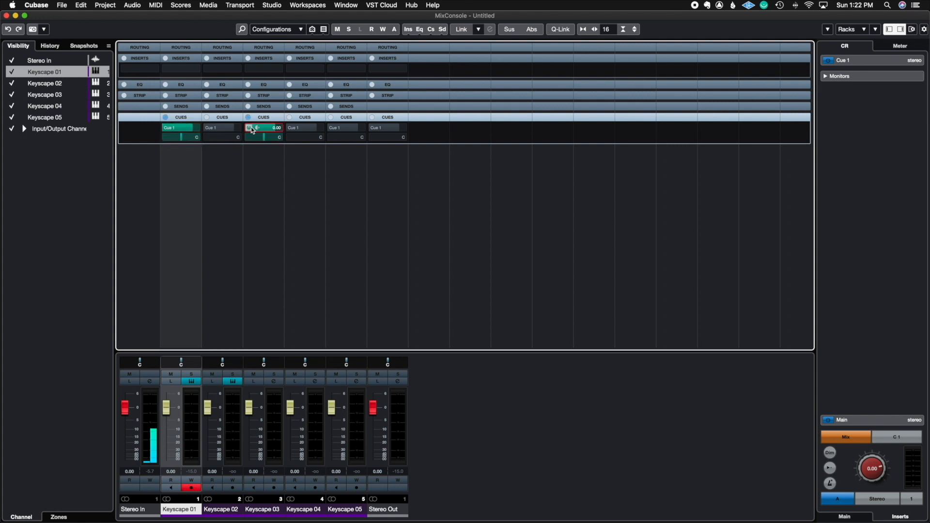
click(333, 128)
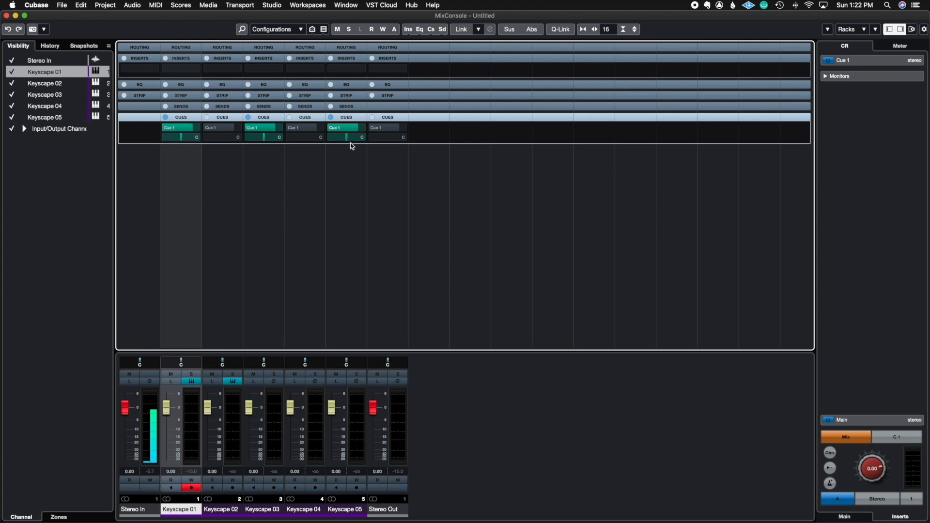
Step: Lower the Cue 1 sends of Keyscape 03 to about -9.47 and Keyscape 01 slightly, panning Keyscape 01 hard left and Keyscape 05 nearly hard right
drag(275, 127, 256, 129)
drag(343, 129, 386, 140)
drag(188, 138, 152, 139)
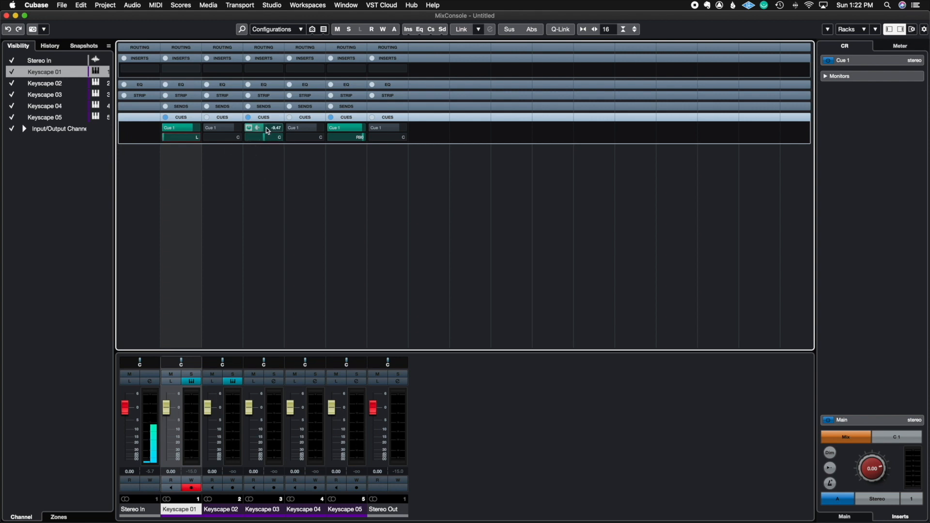
drag(342, 133, 355, 136)
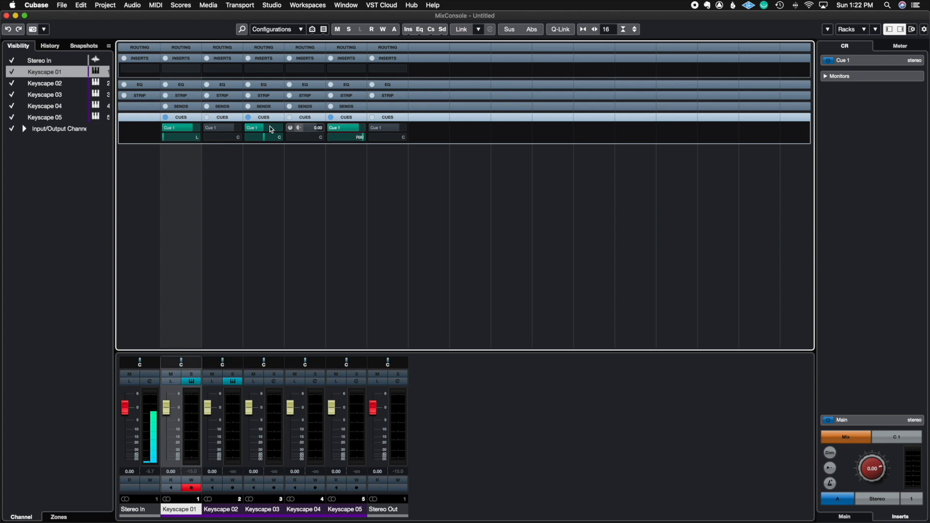
drag(184, 131, 179, 129)
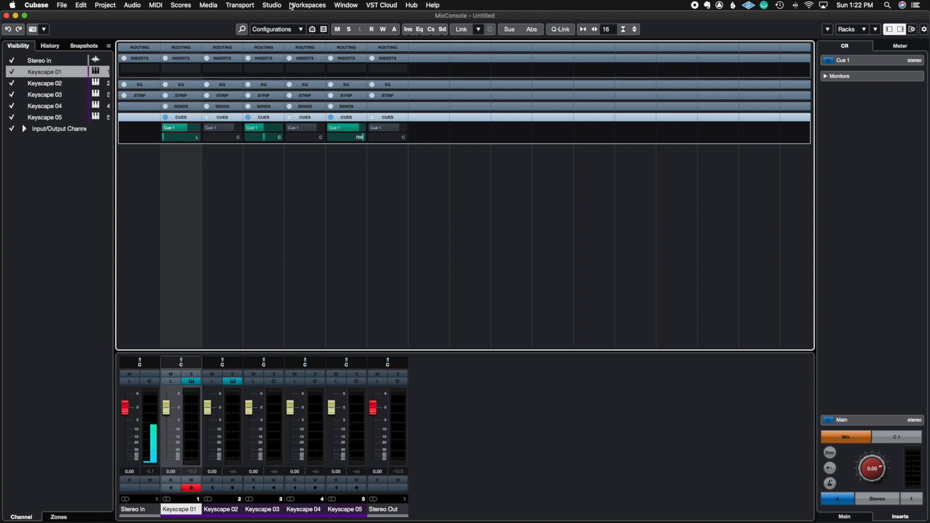
Step: Add a second stereo cue channel named Cue 2 to the Control Room in Audio Connections
click(272, 5)
click(280, 15)
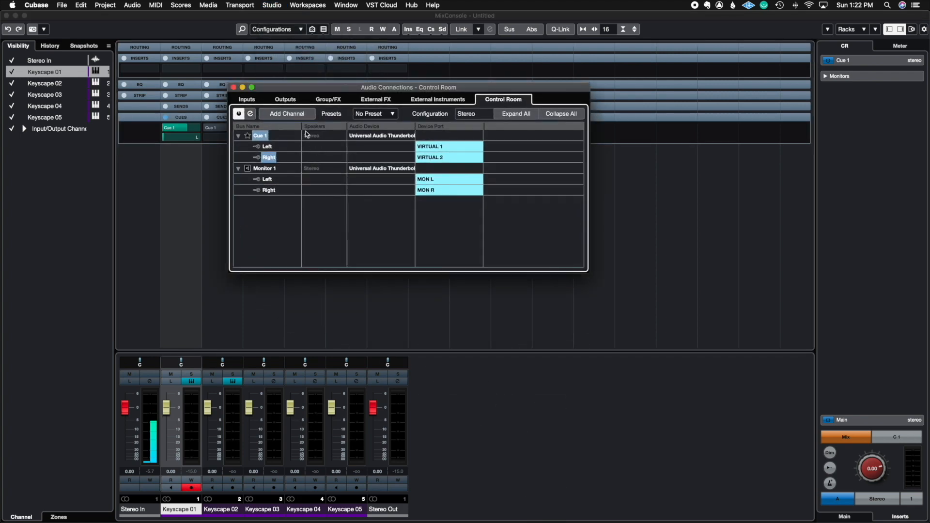
click(289, 113)
click(329, 150)
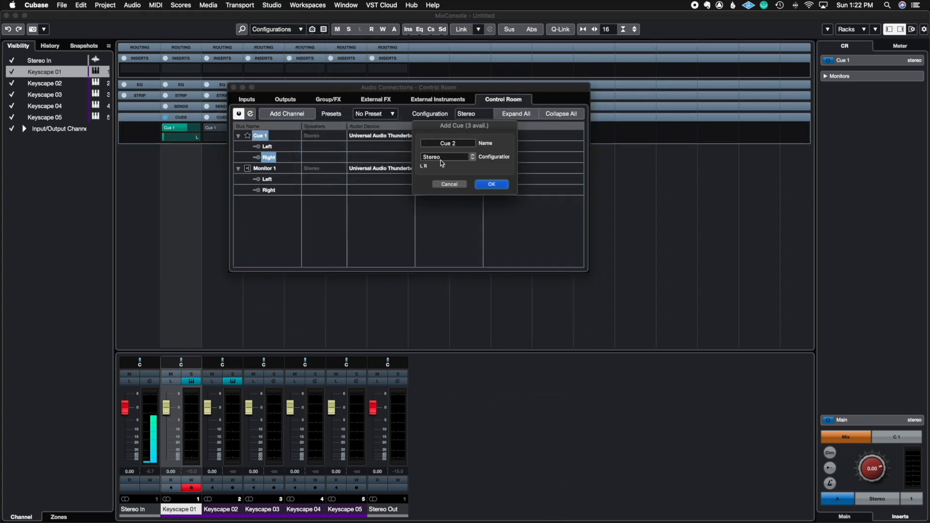
click(491, 184)
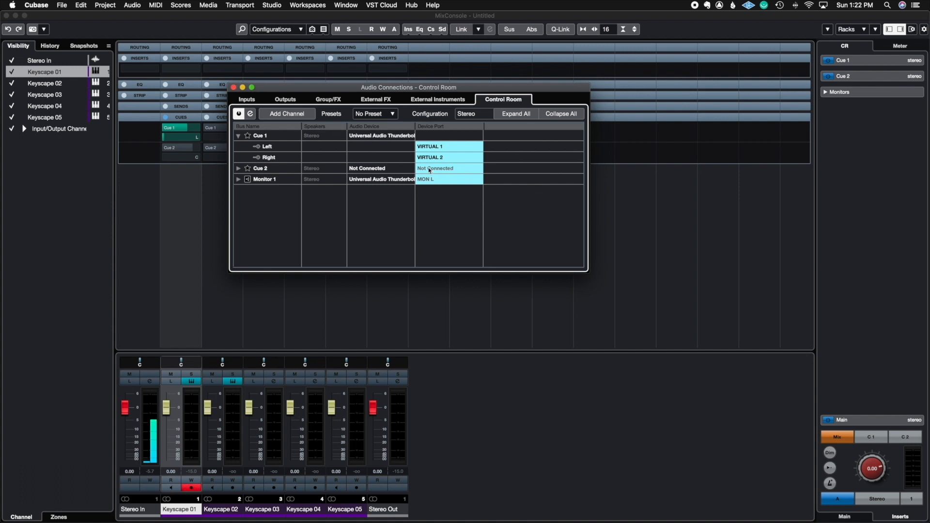
Step: Close Audio Connections and activate the Cue 2 sends on Keyscape 01 and Keyscape 02
click(233, 88)
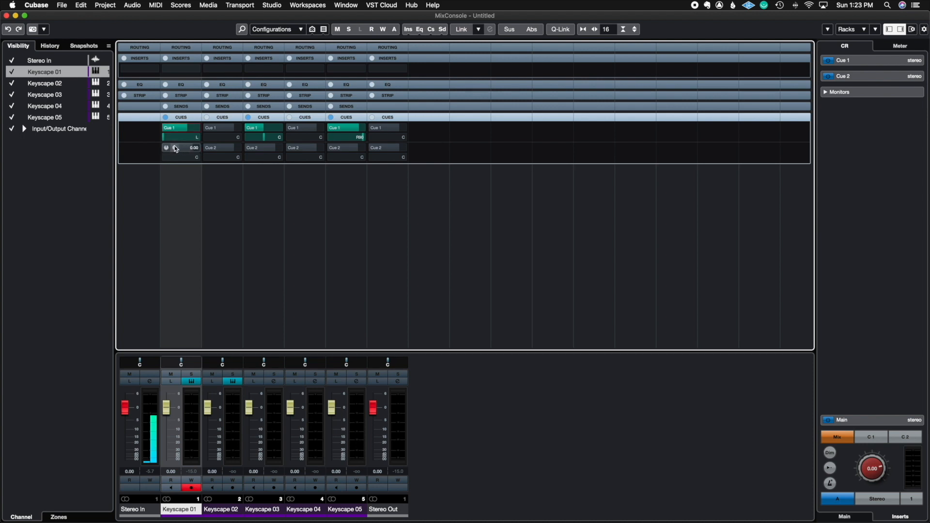
click(168, 148)
click(208, 147)
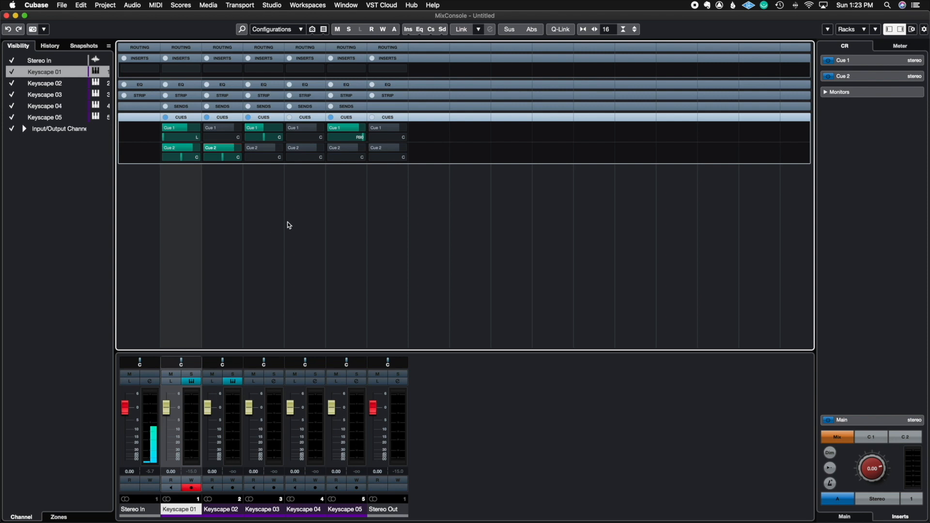
Step: Add a stereo Monitor 2 channel in Audio Connections and switch the Control Room to monitor set B
click(270, 5)
click(285, 16)
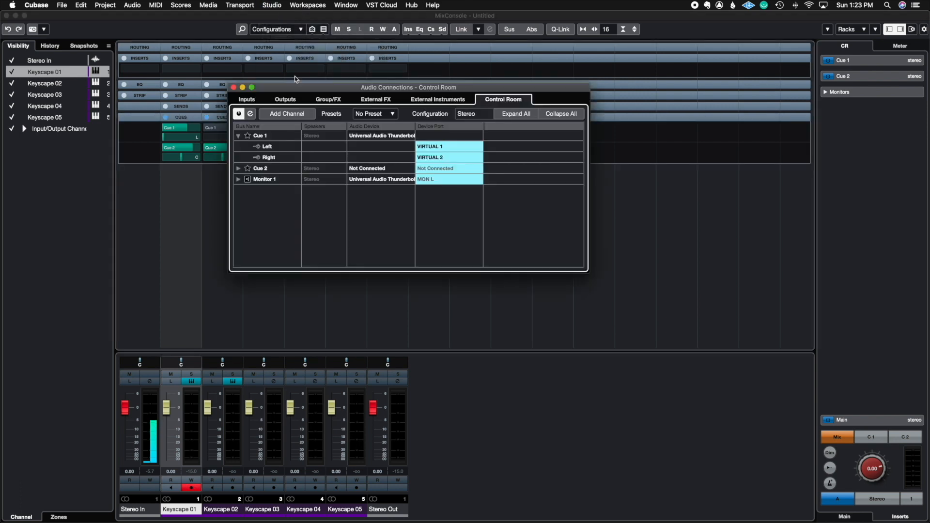
click(282, 112)
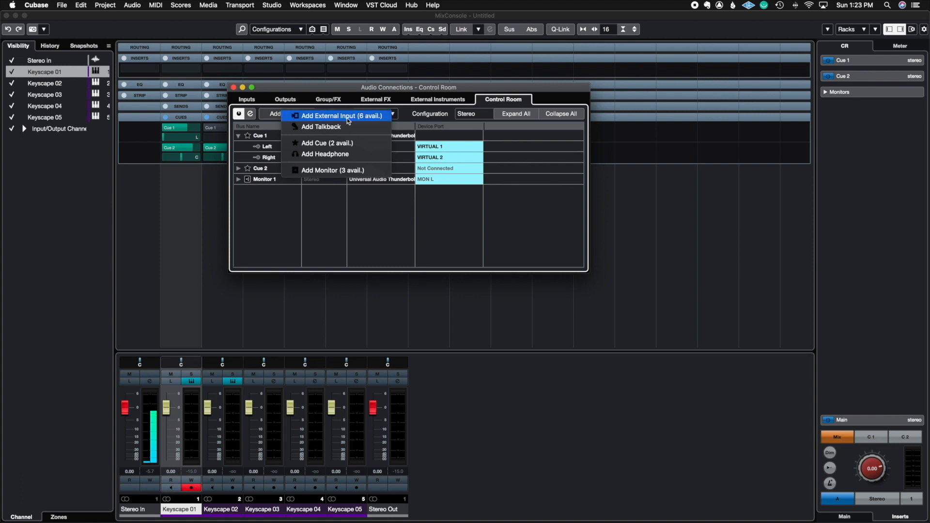
click(333, 171)
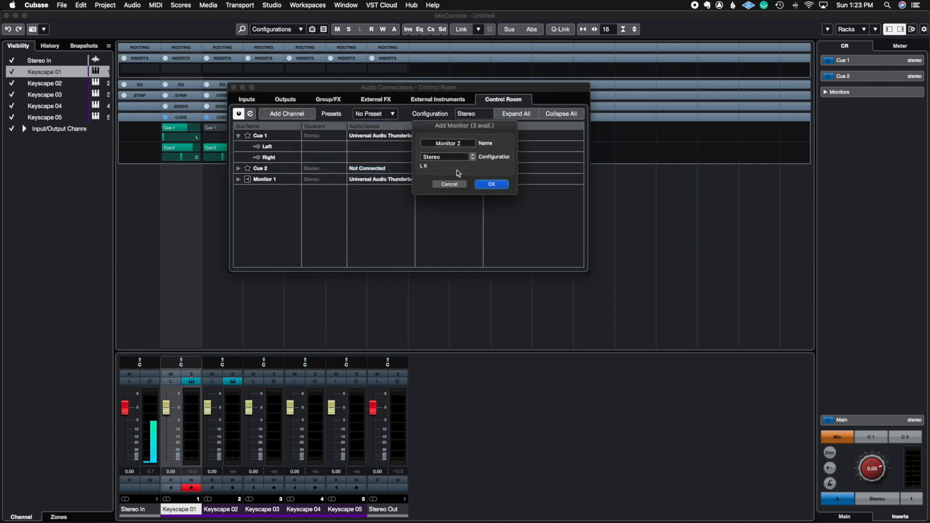
click(501, 189)
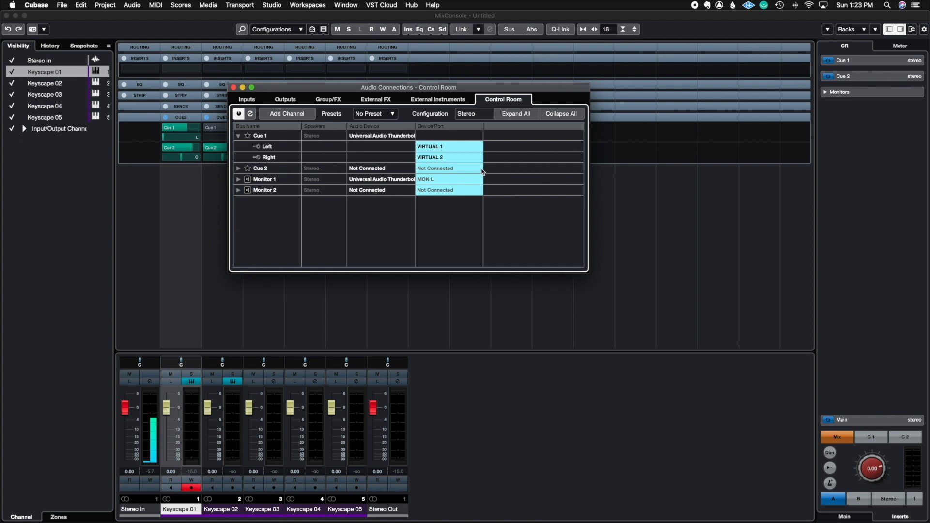
click(858, 498)
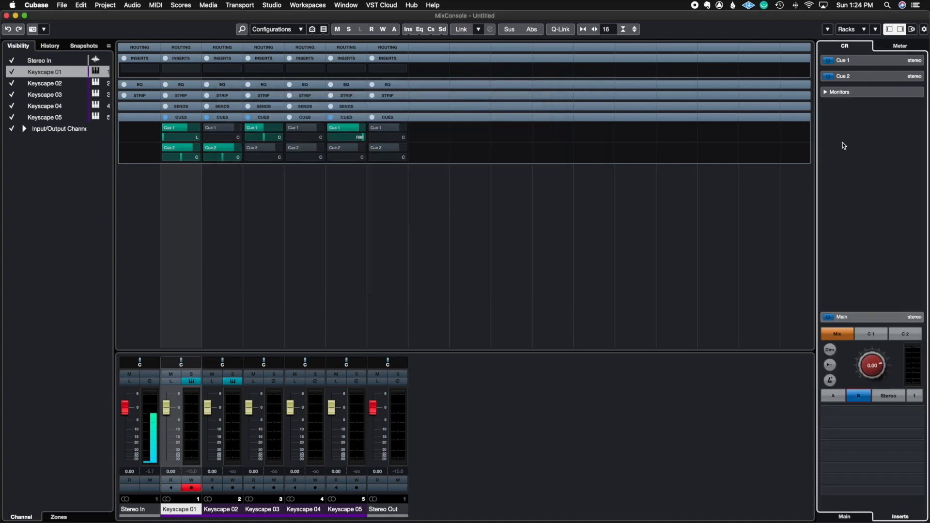
Step: Insert the S1 Imager Stereo plug-in in the first insert slot of Monitor 2 and move its window aside
click(828, 91)
click(872, 104)
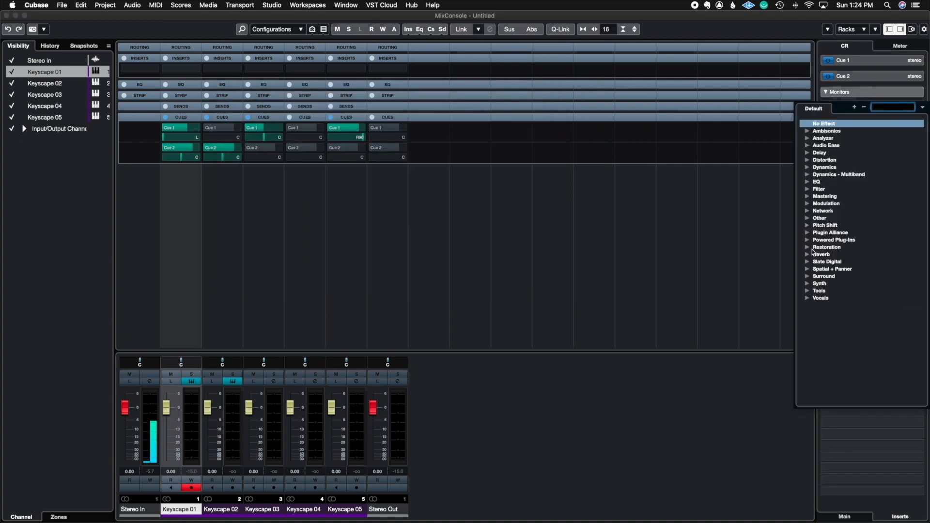
click(810, 270)
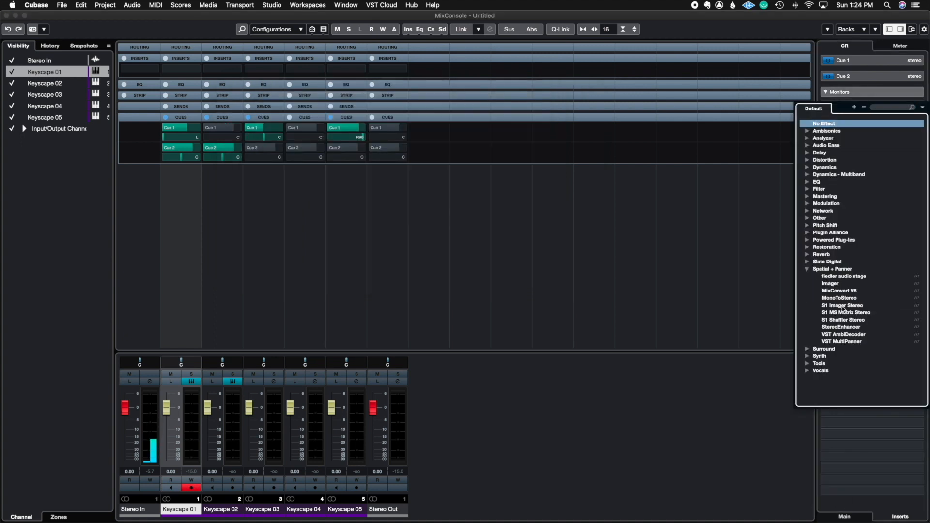
click(842, 305)
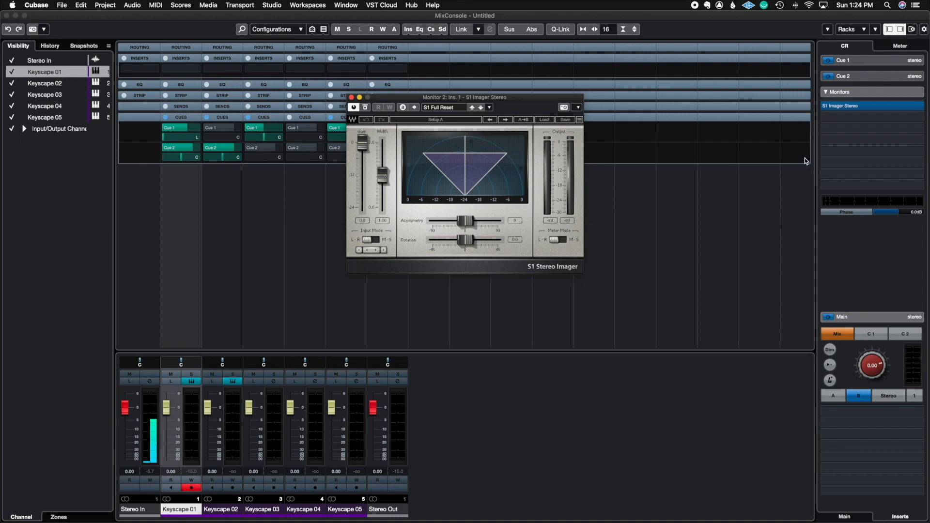
drag(552, 100, 634, 114)
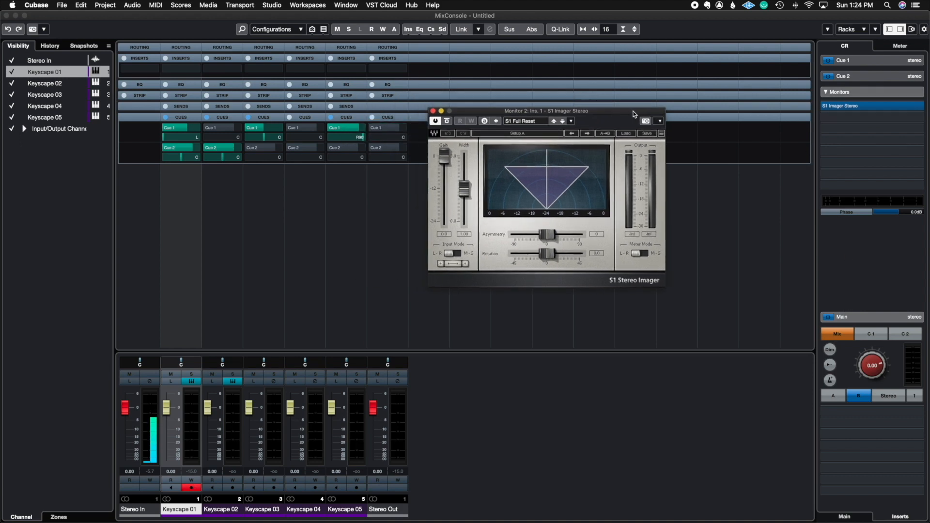
Step: Switch back and forth between monitor sets A and B to compare their inserts, finishing on set A
click(830, 397)
click(831, 396)
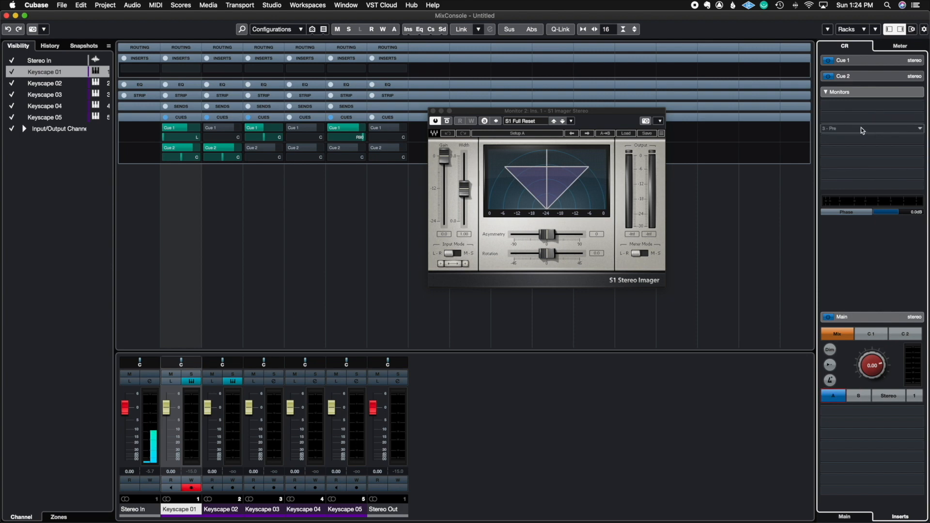
click(831, 398)
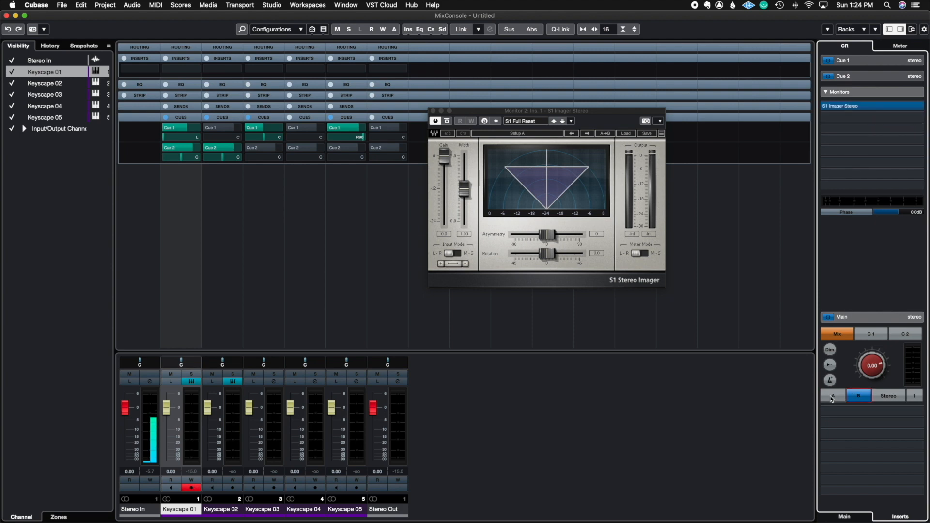
click(832, 397)
click(850, 396)
click(838, 396)
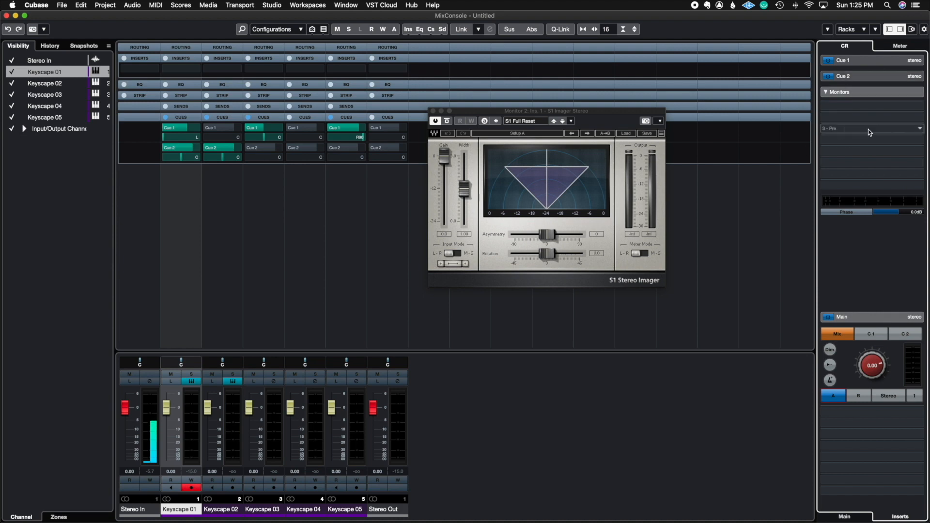
Step: Collapse the Monitors inserts and load S1 Imager Stereo in the first insert slot of the Control Room's Main channel
click(847, 91)
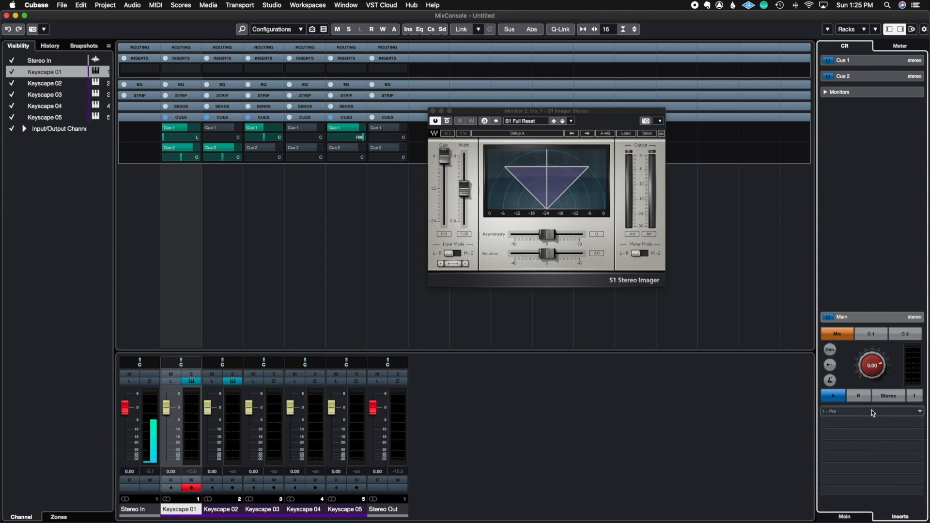
click(870, 410)
click(810, 236)
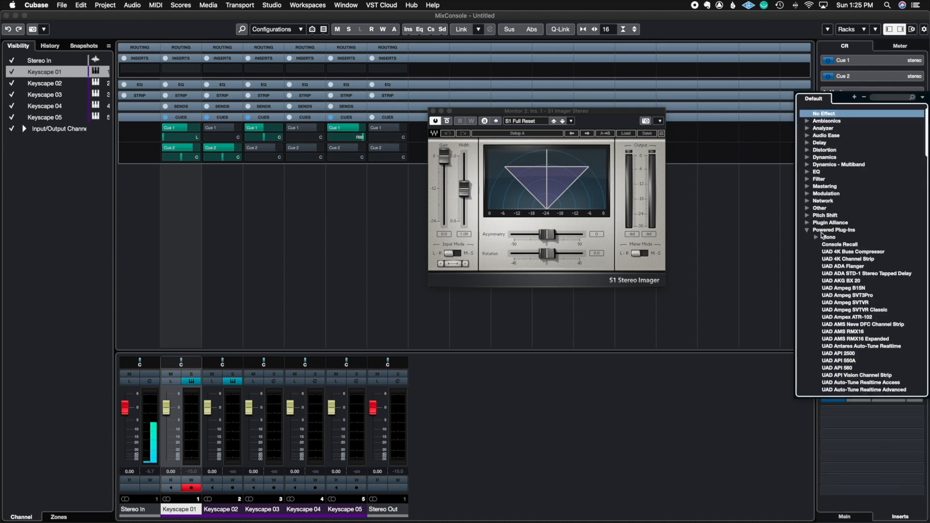
click(809, 236)
click(808, 258)
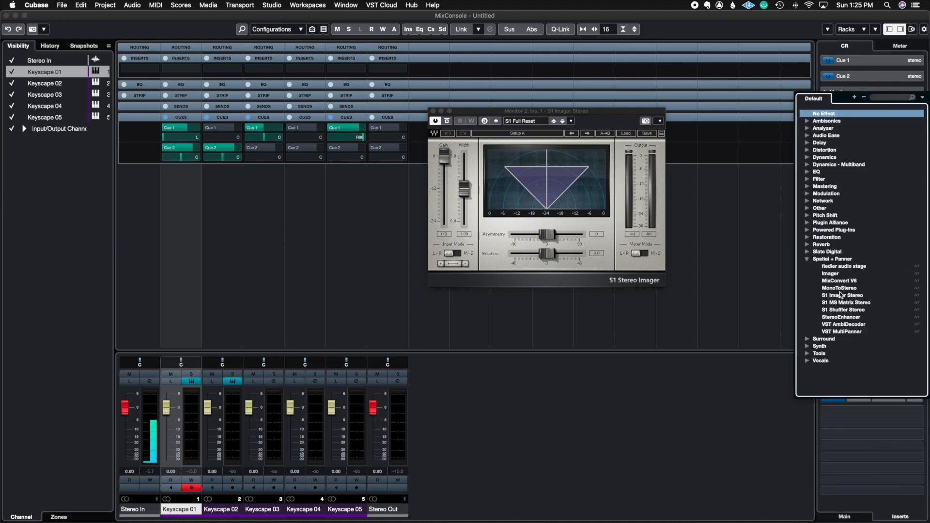
click(851, 341)
Step: Switch to monitor set B and cycle the monitored source through Cue 1 and Cue 2, finishing on Mix
click(836, 399)
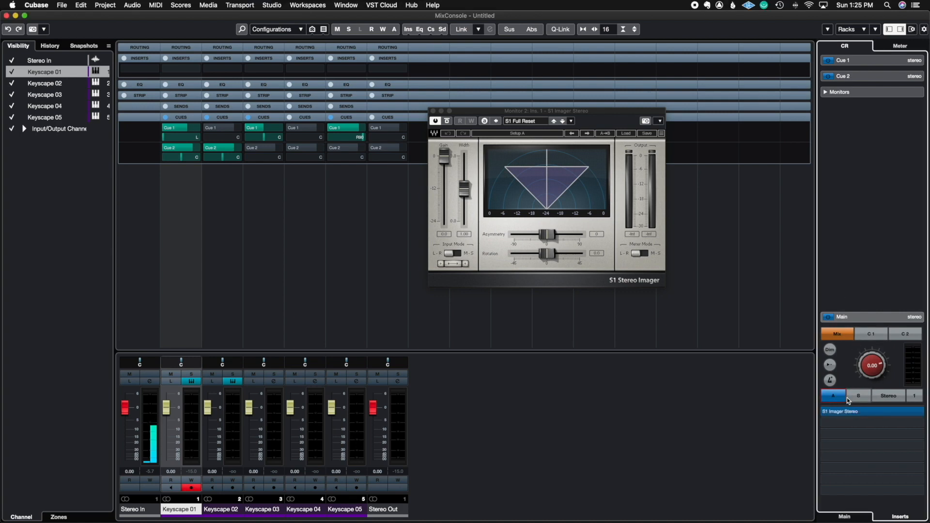
click(849, 397)
click(868, 334)
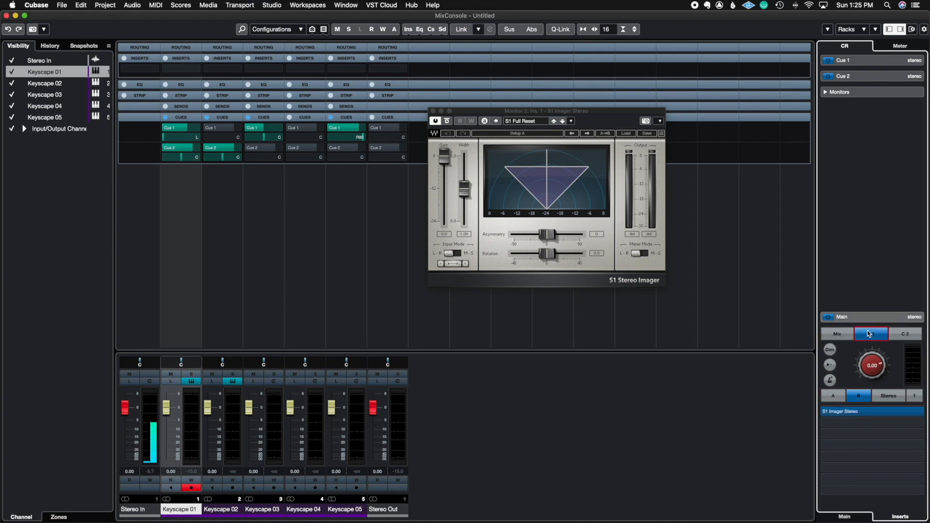
click(904, 338)
drag(871, 366, 878, 386)
click(874, 332)
click(846, 335)
click(902, 336)
click(874, 335)
click(837, 334)
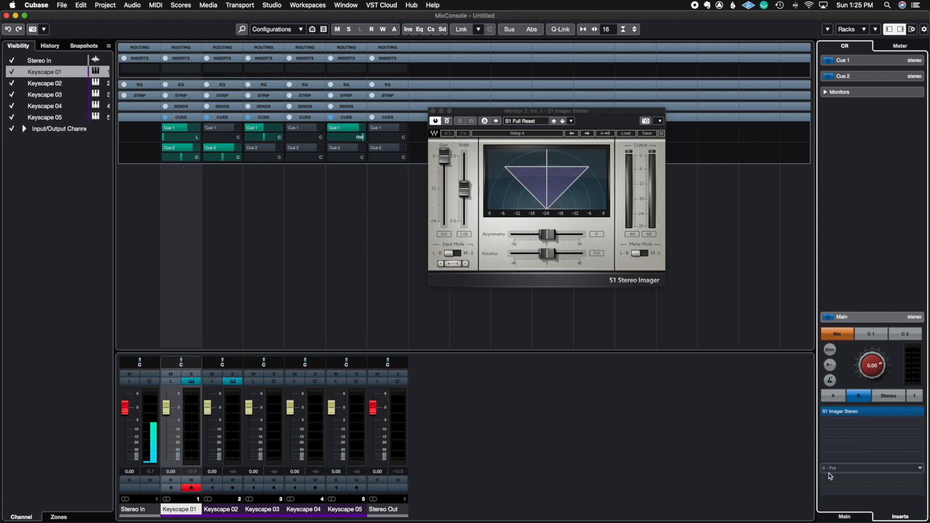
Step: Close the S1 Imager window and add a Talkback channel to the Control Room in Audio Connections
click(845, 517)
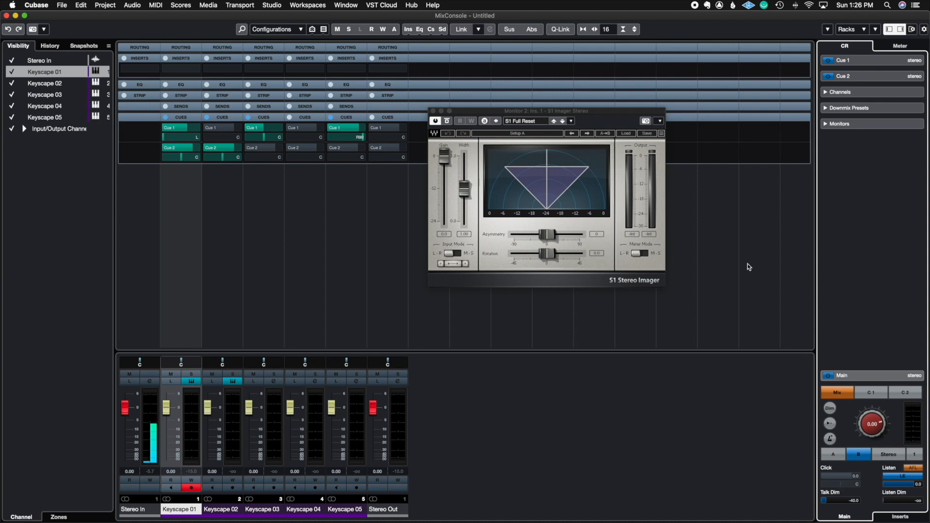
click(433, 110)
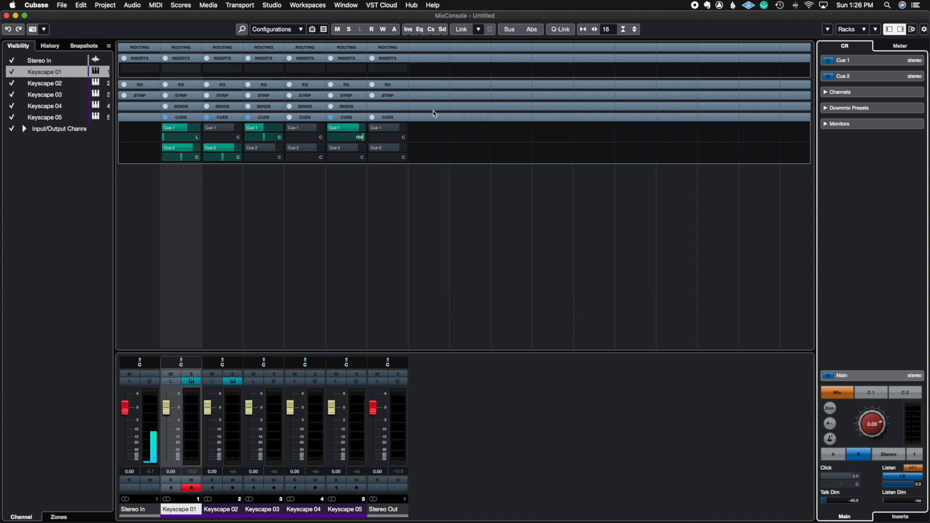
click(272, 6)
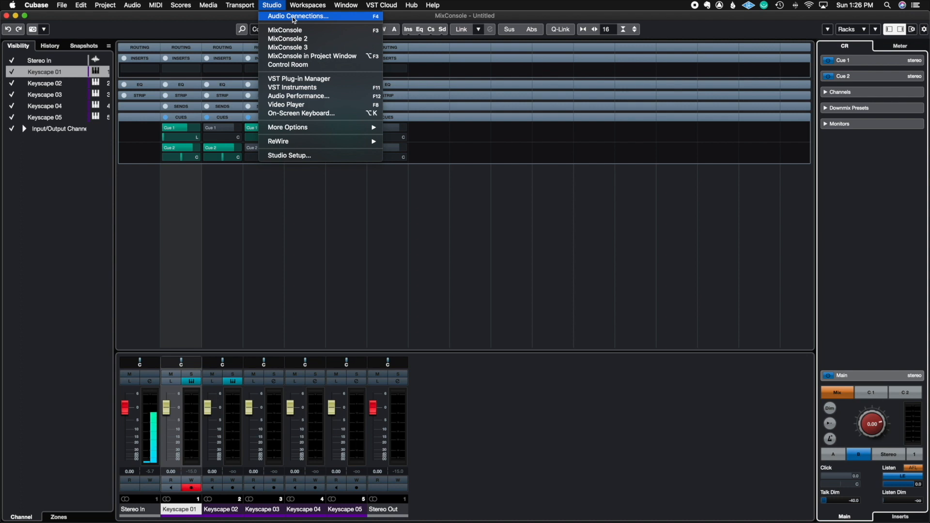
click(294, 17)
click(272, 113)
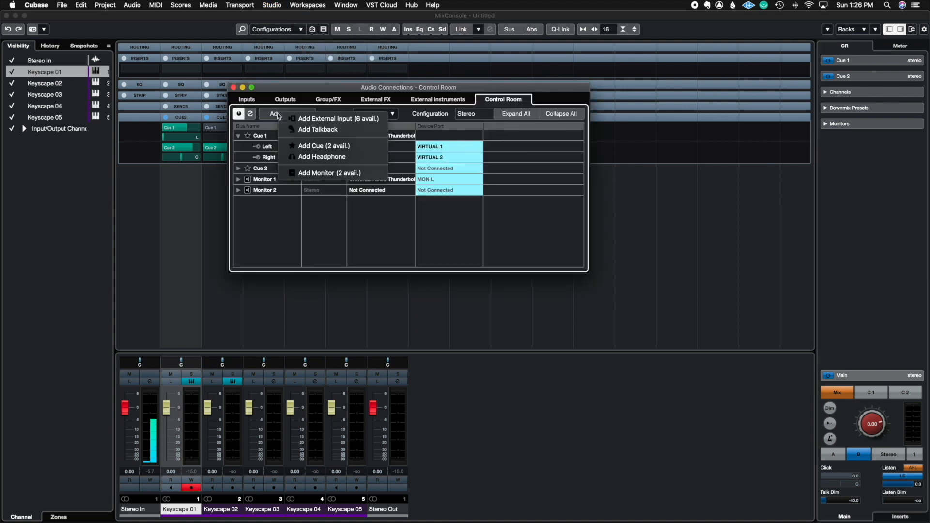
click(305, 129)
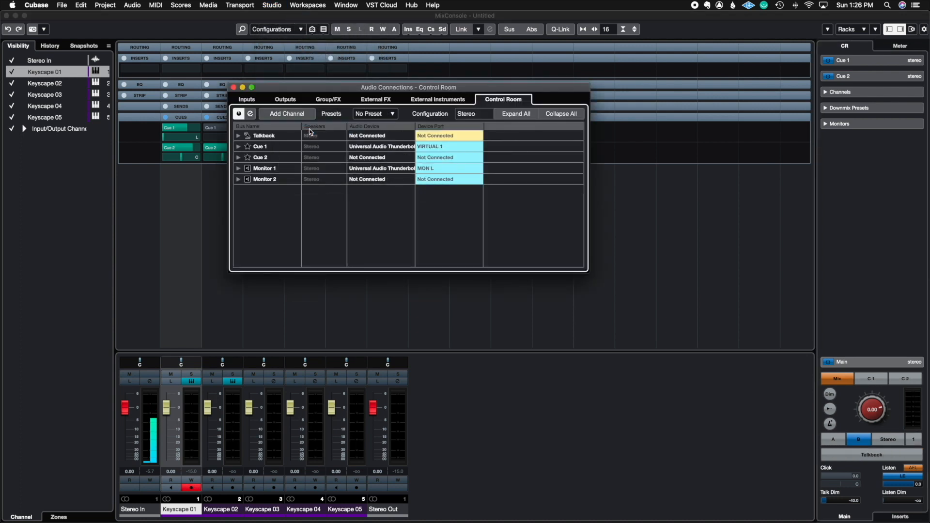
Step: Check the device ports available for the Talkback channel and close Audio Connections
click(442, 138)
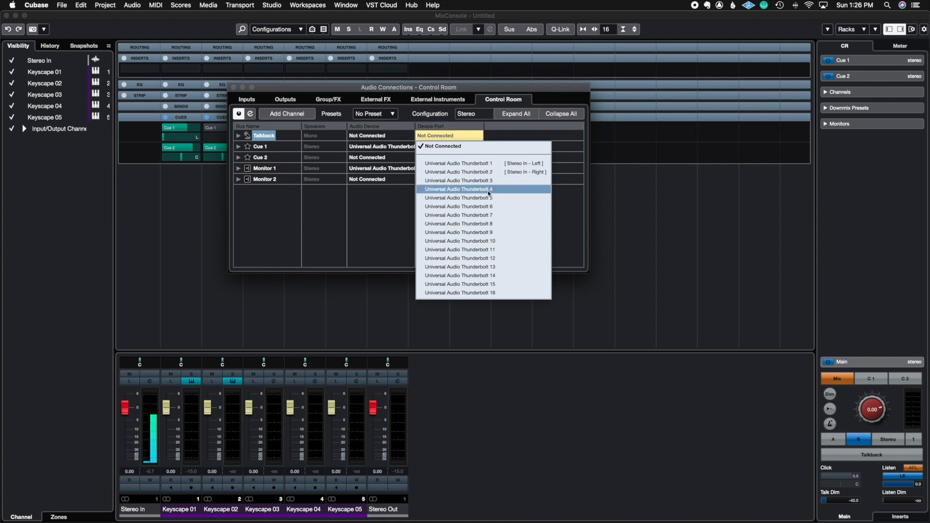
click(337, 222)
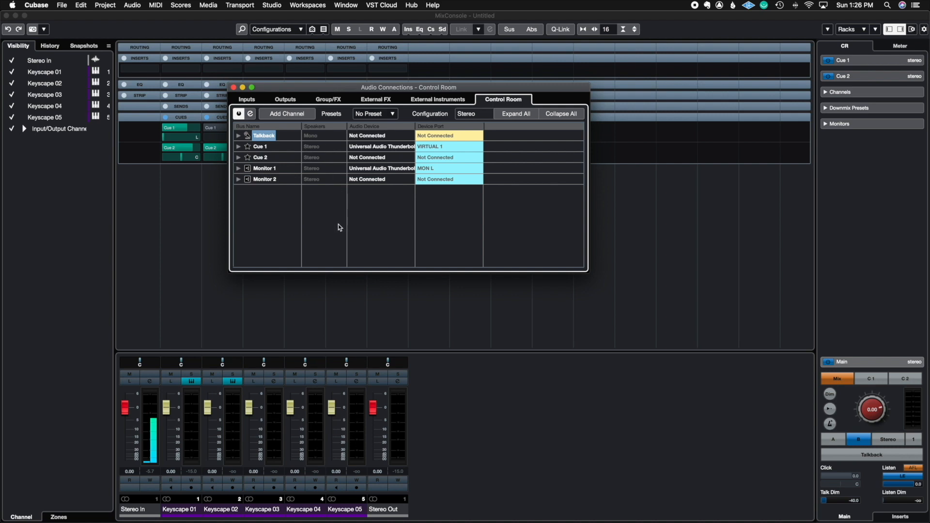
click(233, 88)
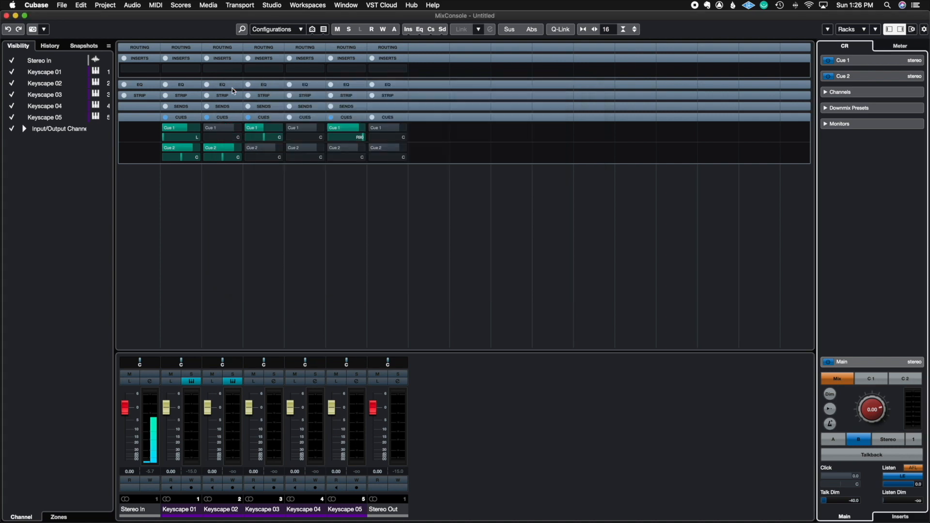
Step: Turn Talkback on and off again, and enable Dim on the Control Room's Main channel
click(888, 455)
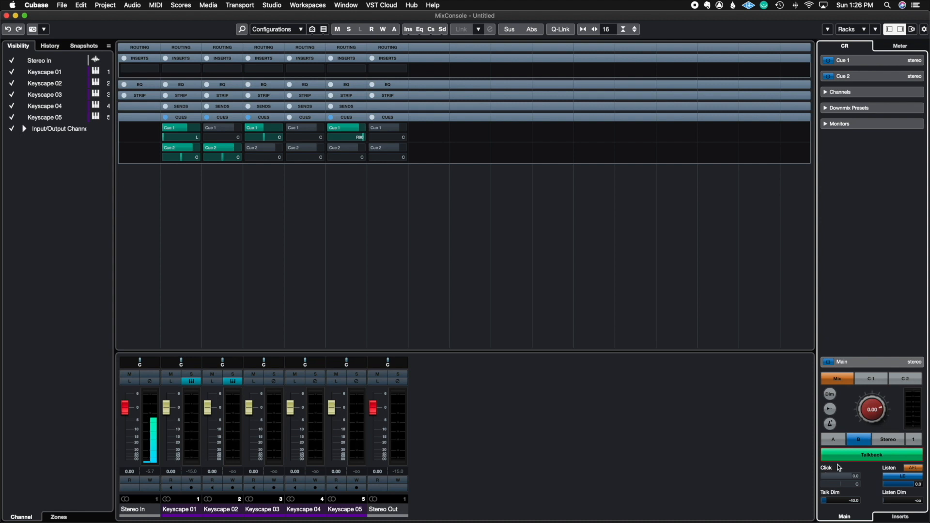
click(870, 461)
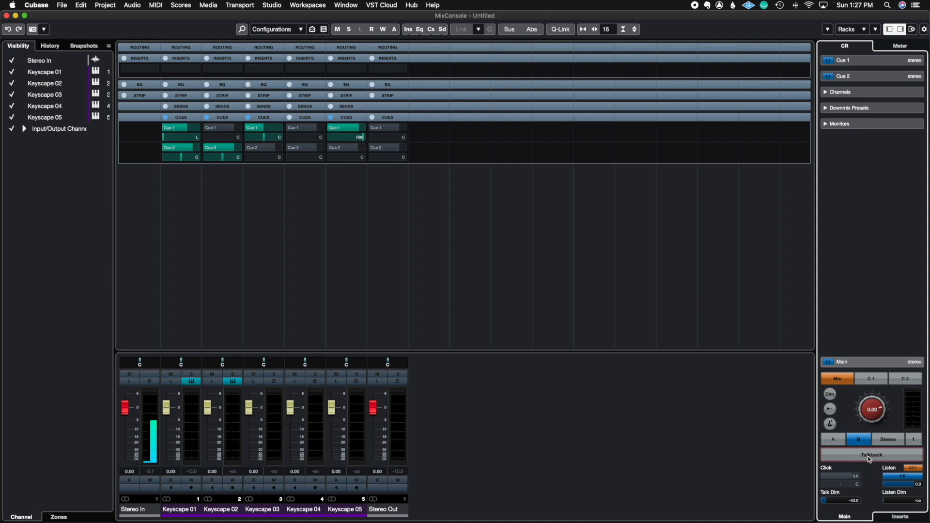
click(869, 456)
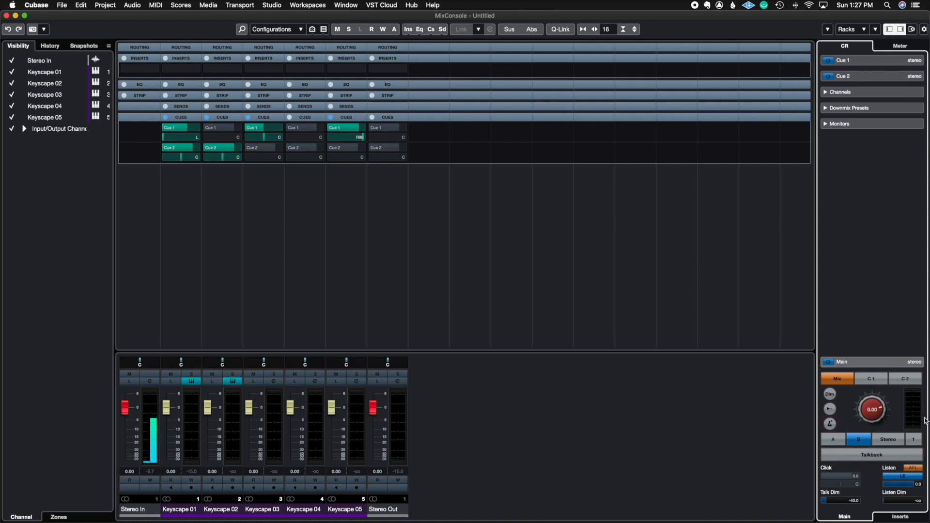
click(830, 424)
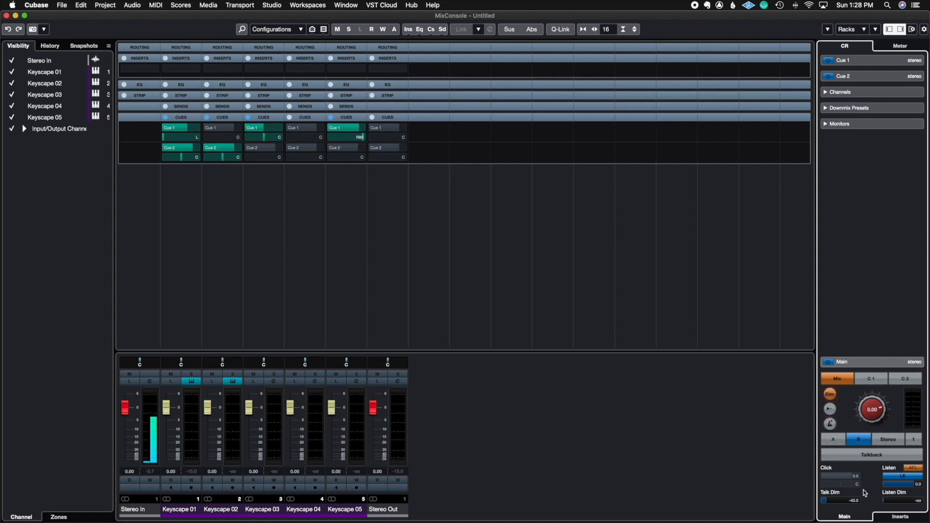
click(901, 499)
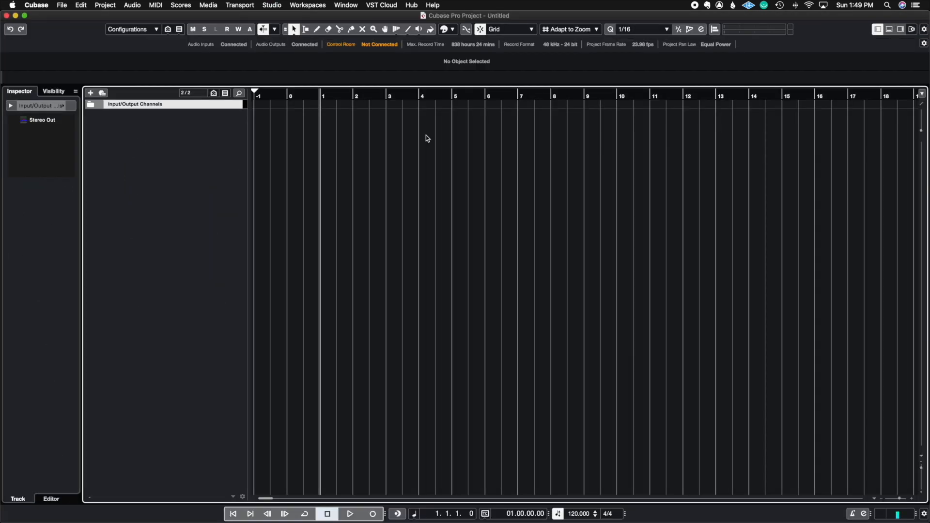
Step: Open the MixConsole of the empty project and save a MixConsole snapshot
click(278, 7)
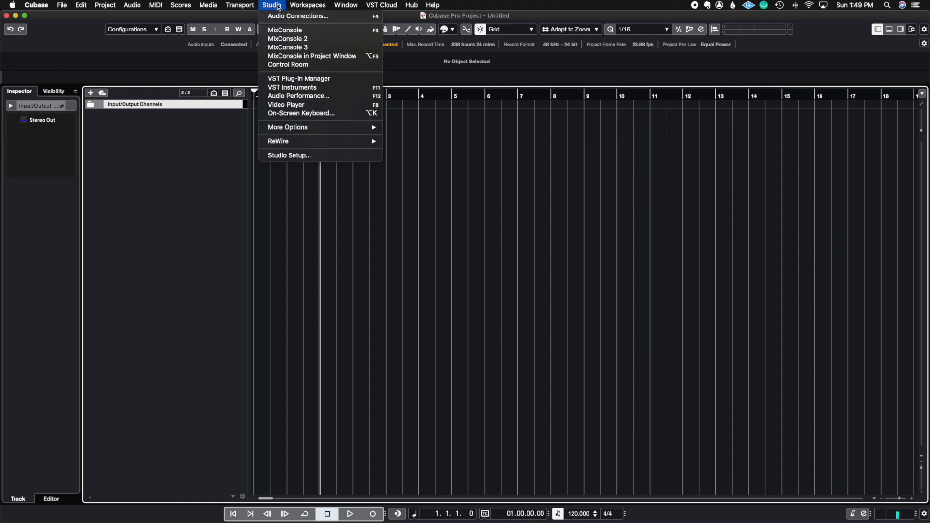
click(289, 31)
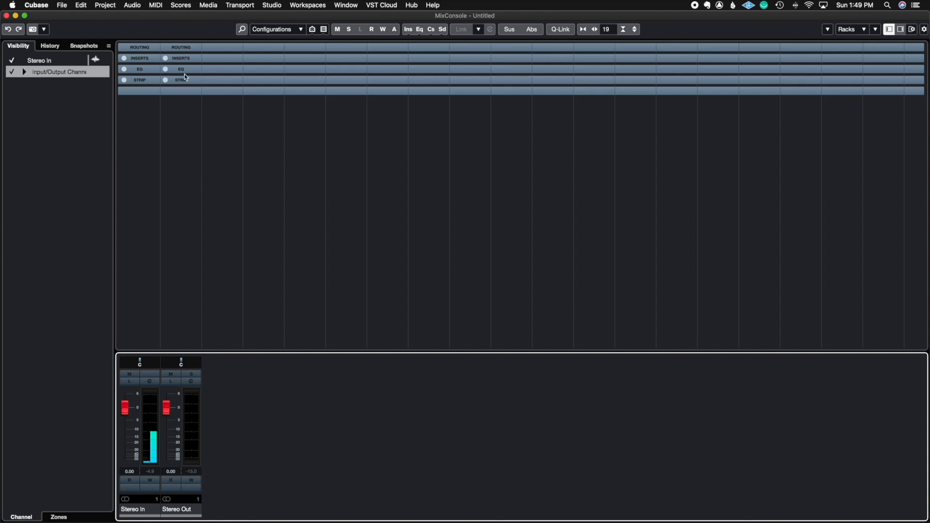
click(45, 31)
click(39, 38)
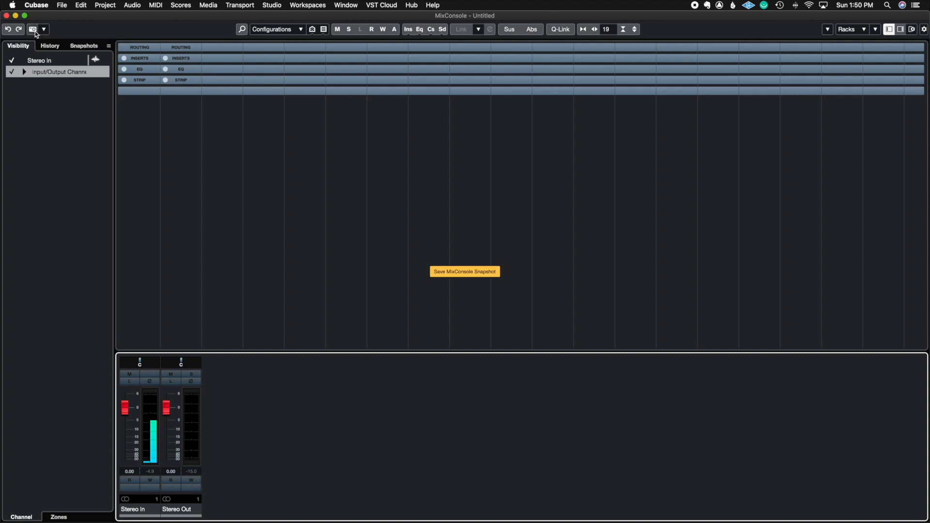
Step: Review the options in the MixConsole Snapshot Recall Settings and close the dialog
click(45, 31)
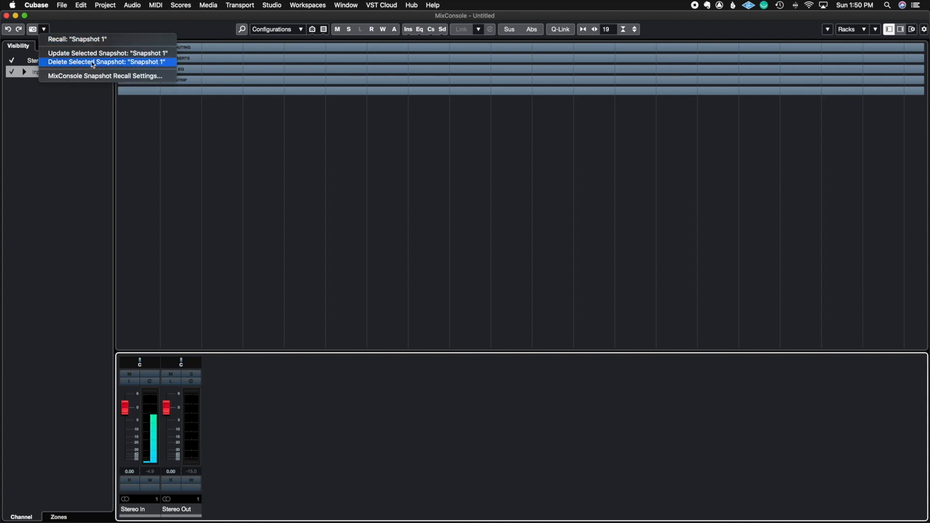
click(109, 77)
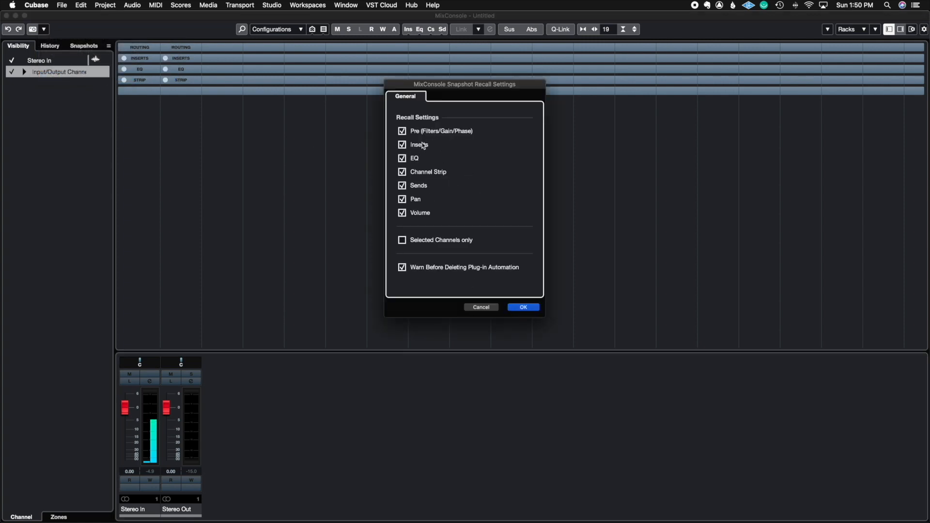
key(Return)
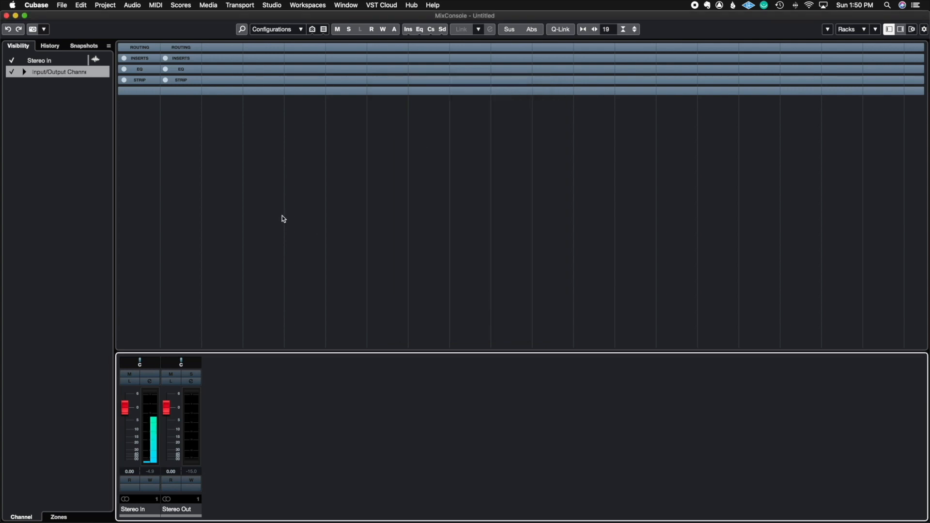
Step: Delete the selected MixConsole snapshot, Snapshot 1, and check the snapshot options
click(44, 29)
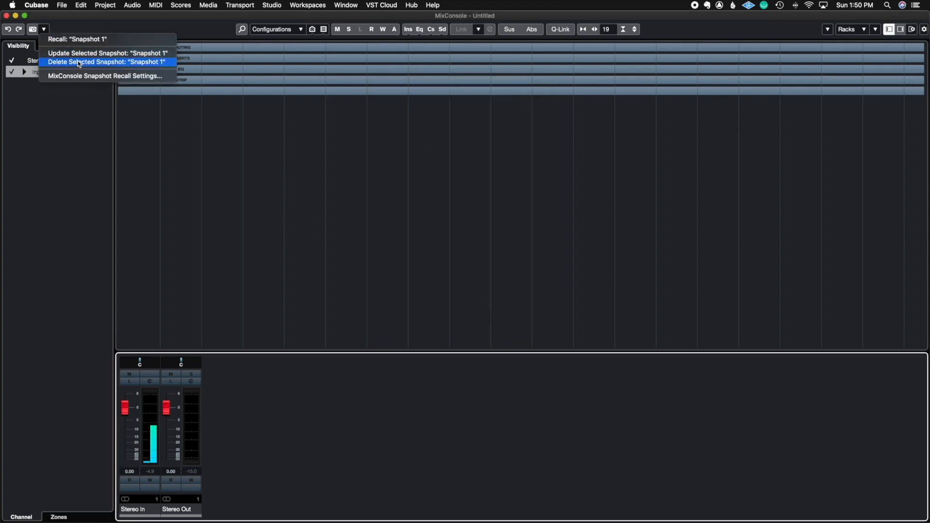
click(79, 63)
click(44, 29)
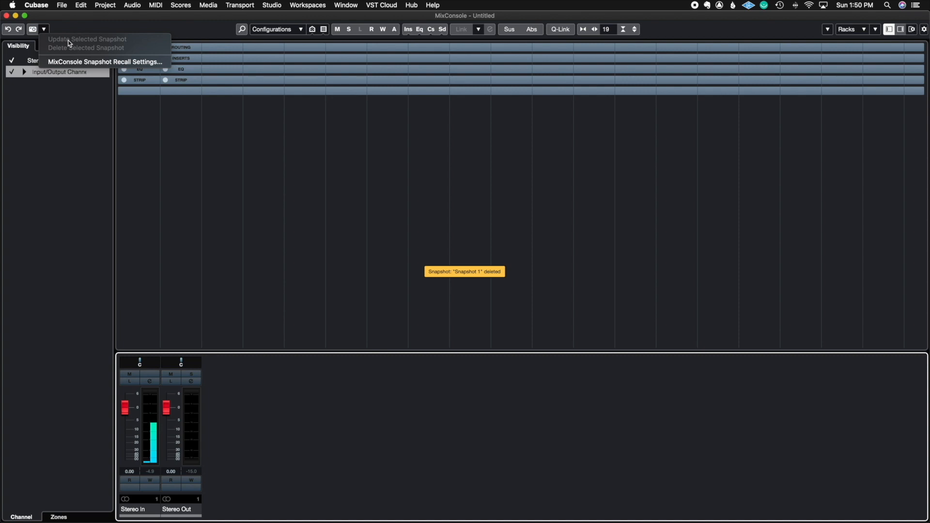
click(81, 32)
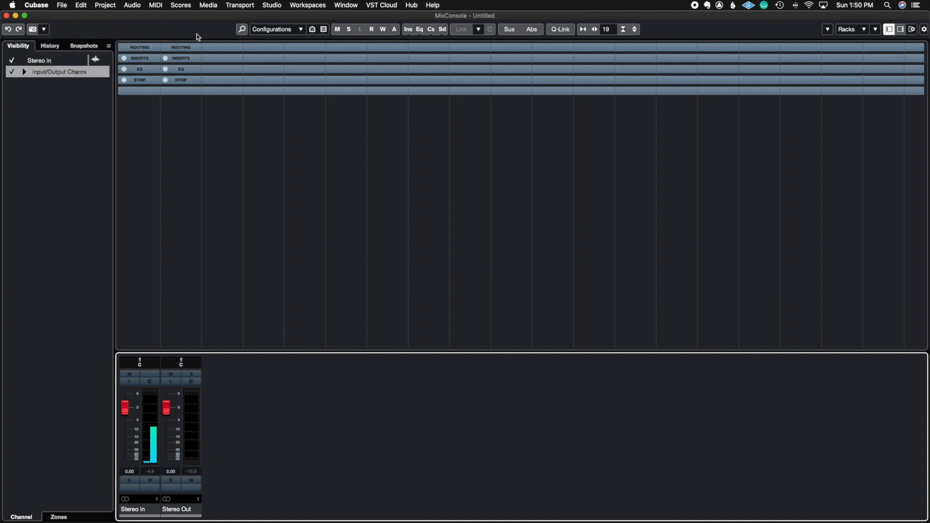
Step: Check the MixConsole channel search and the options for channel visibility configurations, and close both
click(242, 29)
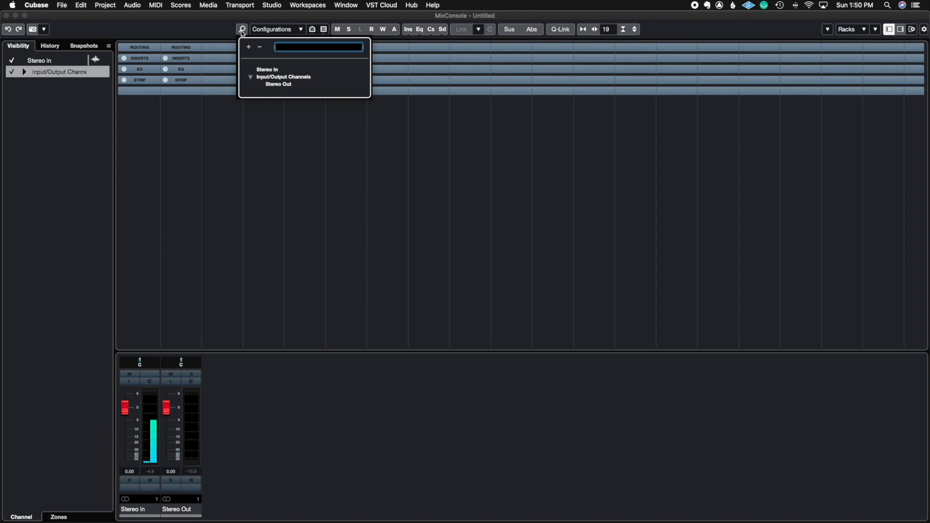
click(213, 26)
click(282, 31)
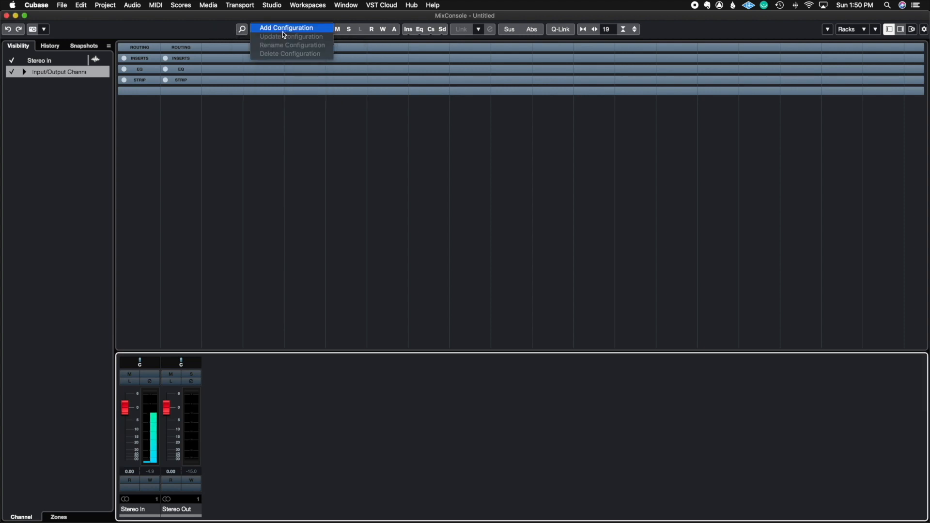
click(208, 27)
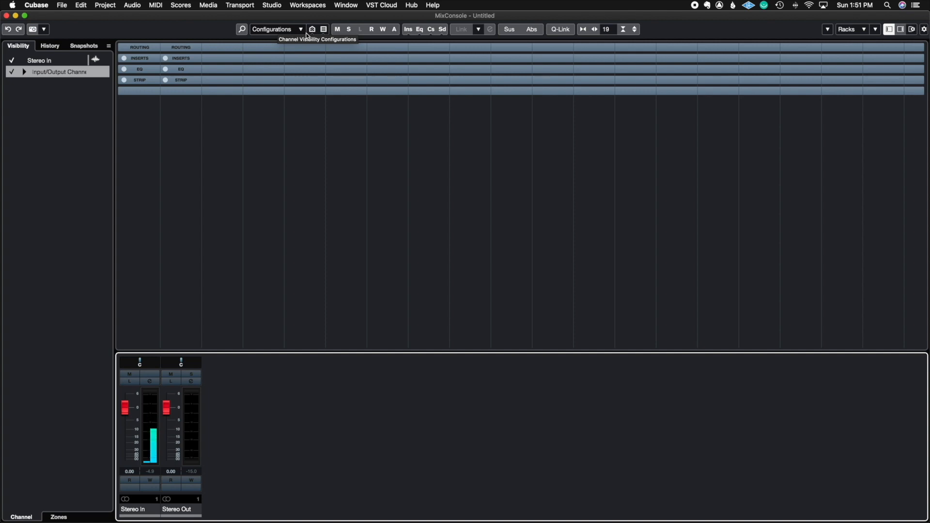
Step: Review the channel visibility options, the channel type filter and the link group options of the MixConsole
click(309, 32)
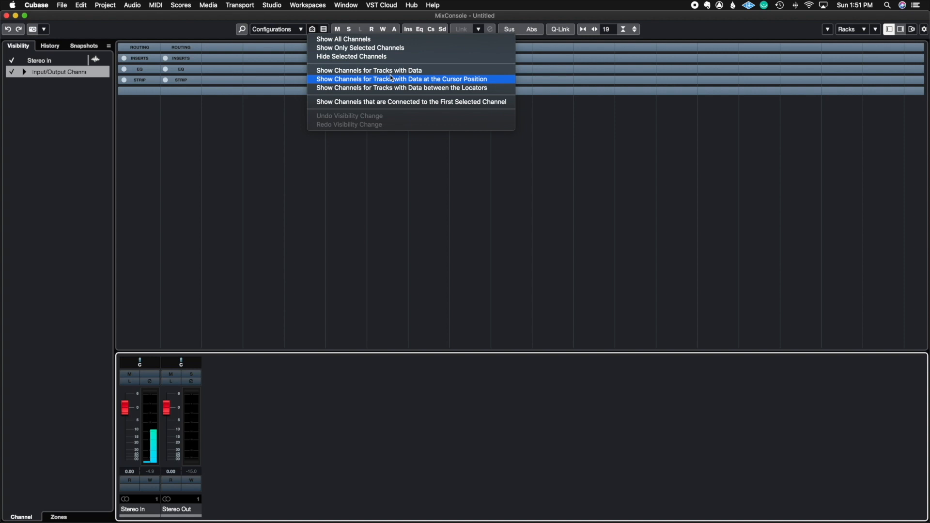
click(301, 36)
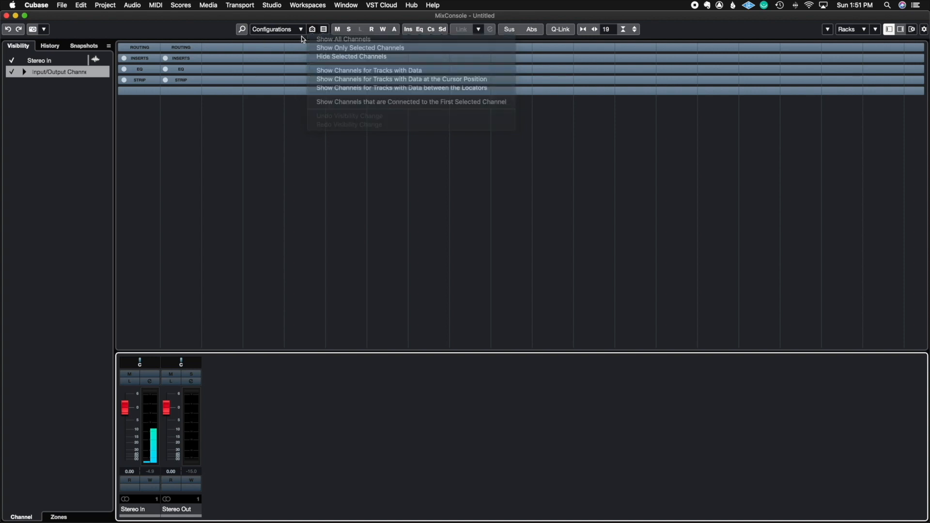
click(324, 29)
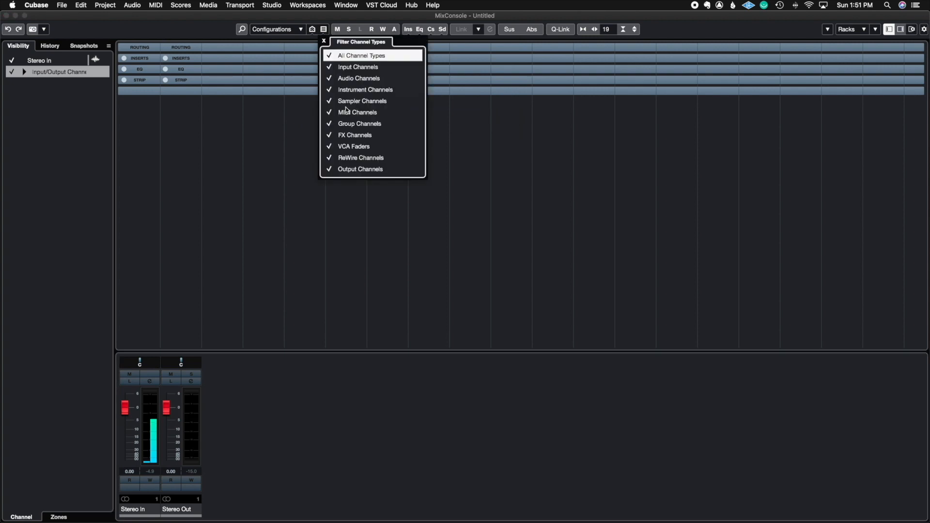
click(323, 41)
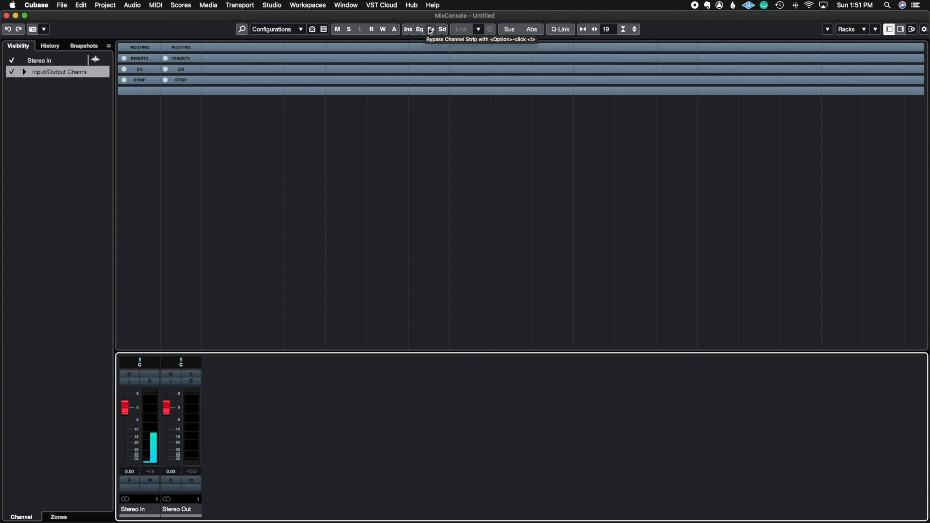
click(478, 29)
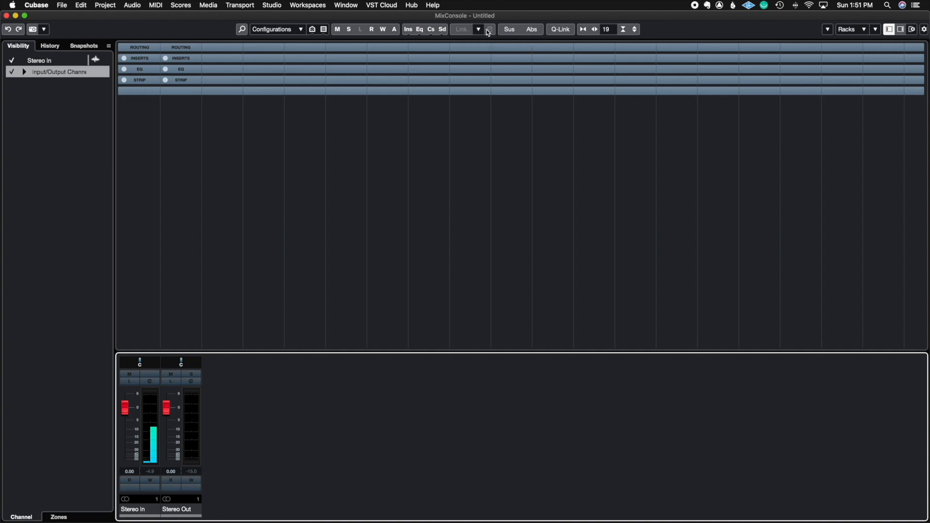
Step: Turn Q-Link and Suspend All Channel Linking on and off again
click(513, 31)
click(535, 29)
click(557, 31)
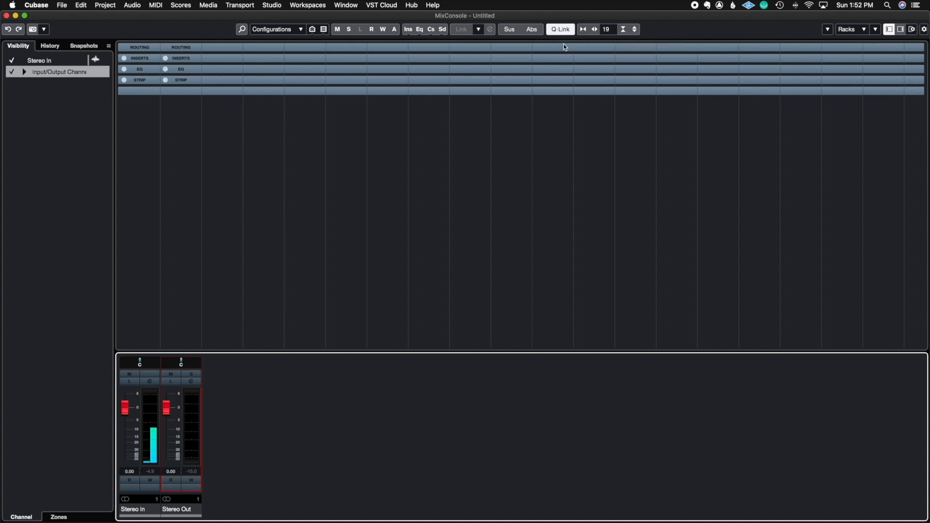
click(564, 30)
key(alt)
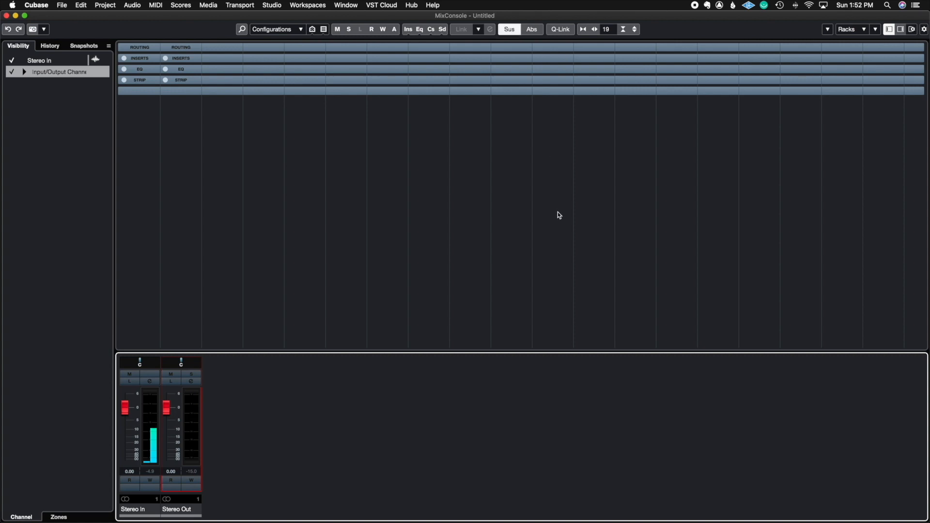
key(alt+shift)
key(alt)
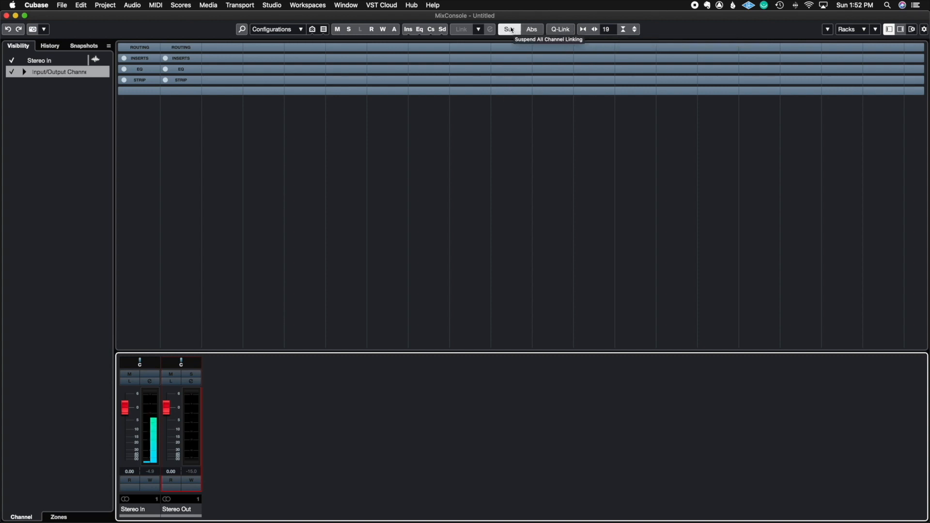
click(512, 30)
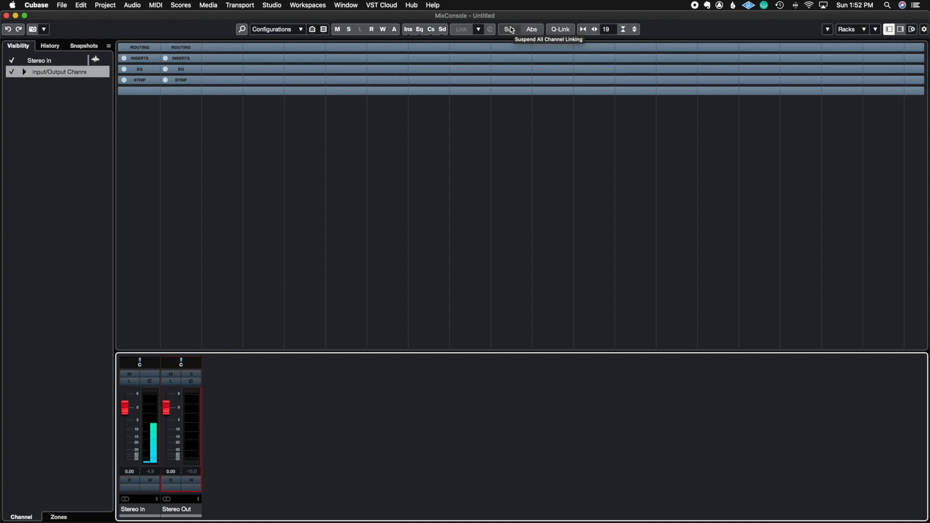
Step: Narrow the MixConsole channels, and widen them until 16 channels fit in the view
click(586, 29)
click(585, 29)
click(586, 29)
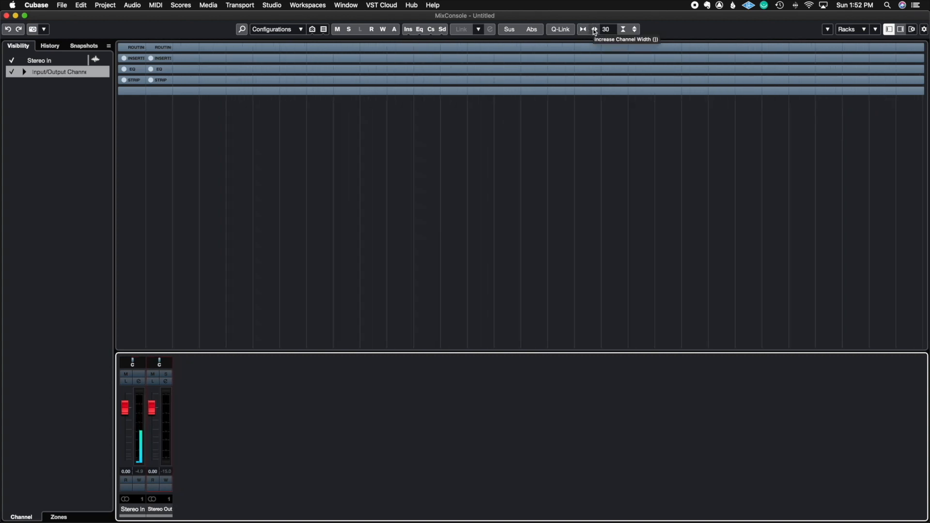
click(595, 30)
click(594, 30)
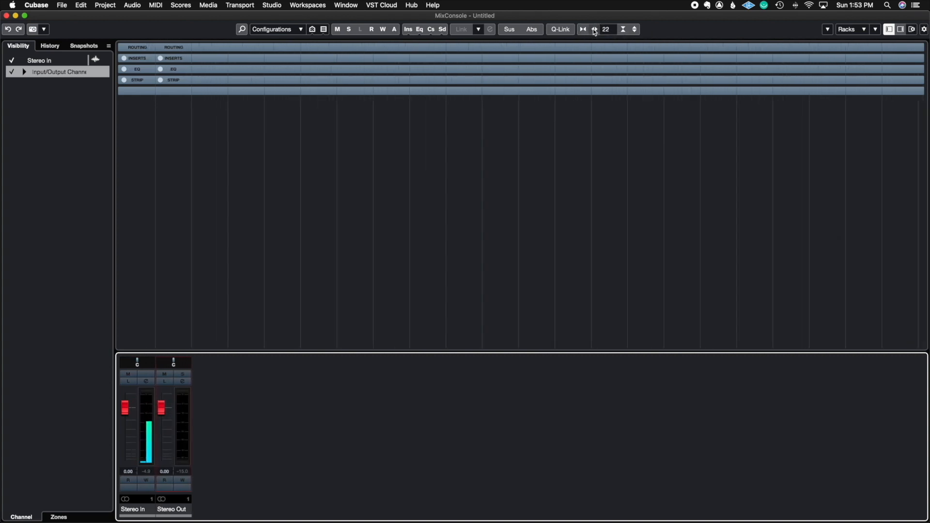
click(595, 30)
click(595, 30)
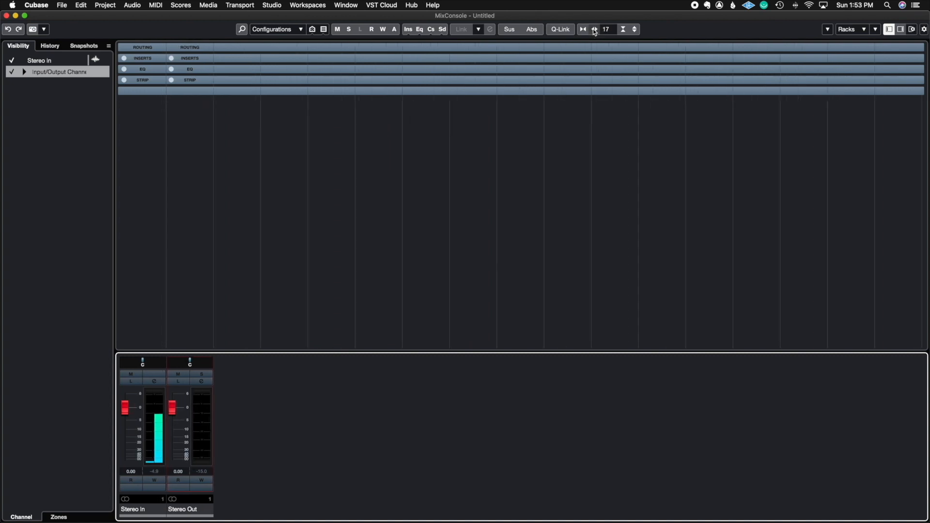
click(594, 30)
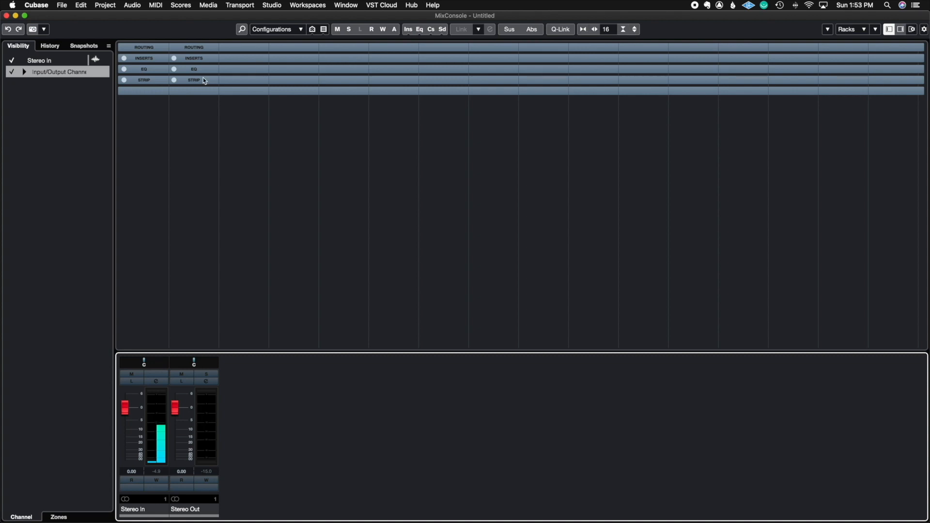
Step: Expand the Channel Strip rack and adjust the height of the channel racks up and down
click(149, 81)
click(149, 72)
click(150, 50)
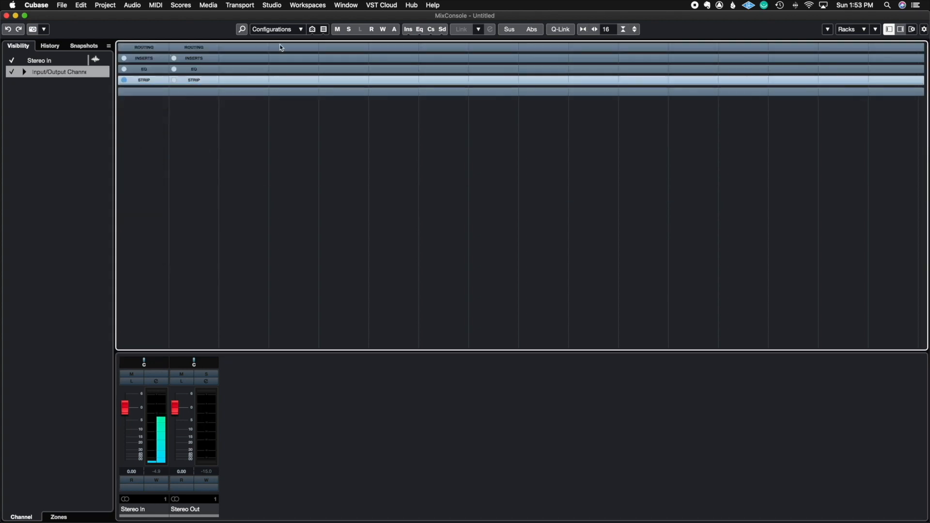
click(209, 82)
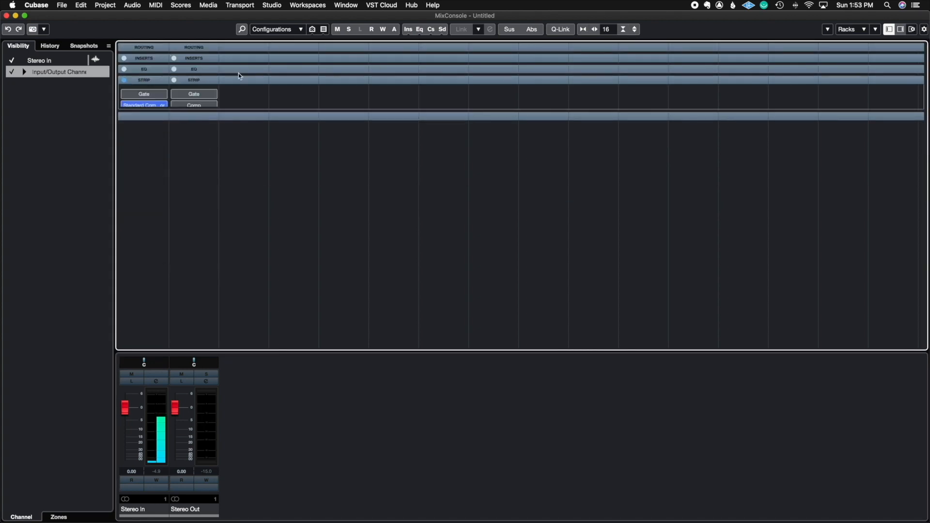
click(634, 29)
click(634, 29)
click(623, 29)
click(623, 29)
click(623, 29)
click(622, 29)
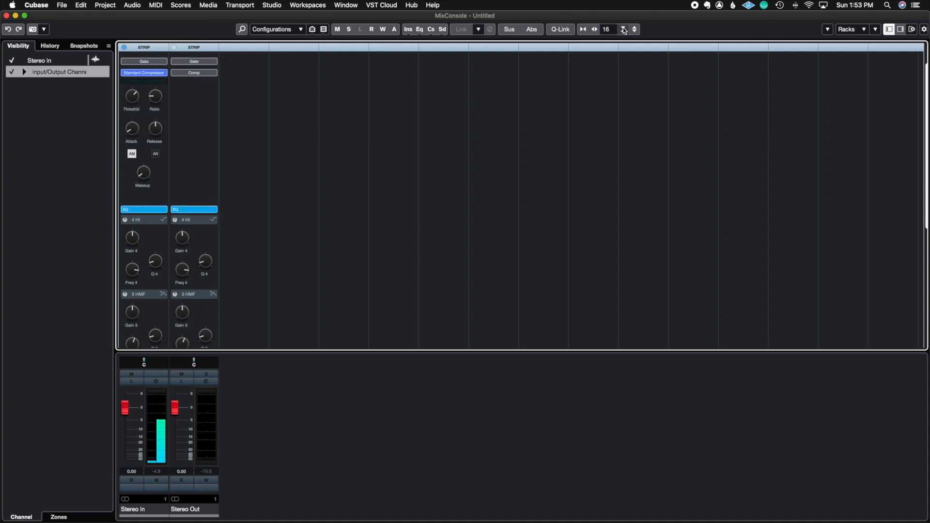
Step: Collapse the Channel Strip rack, and briefly expand the Routing rack
click(147, 47)
click(147, 48)
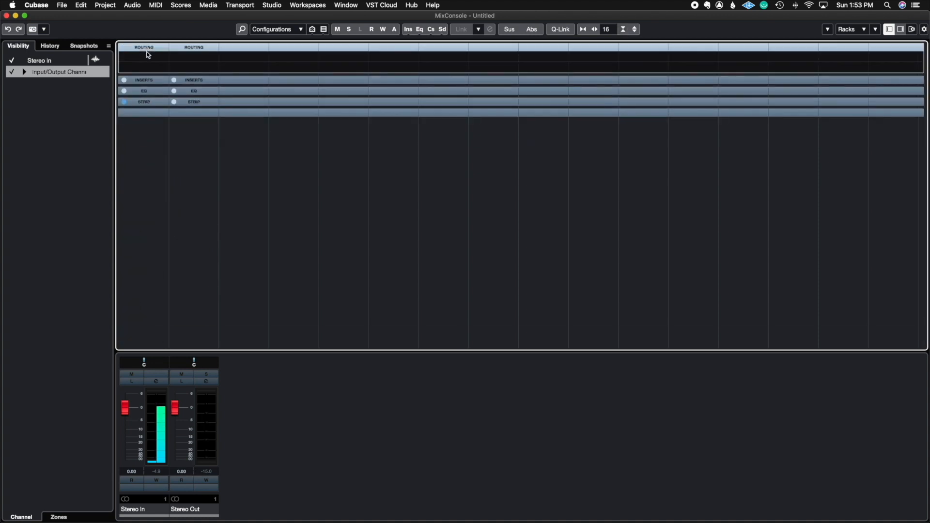
click(148, 48)
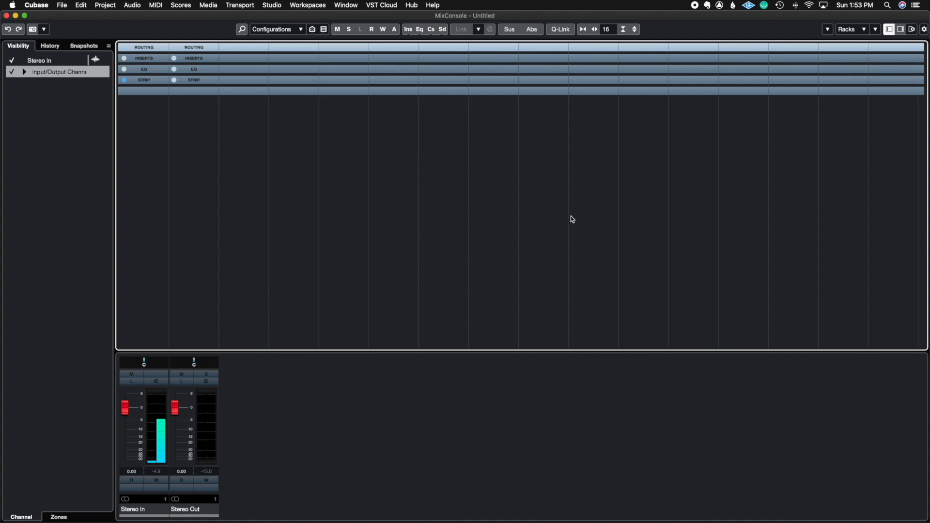
Step: Show the Pre (Filters/Gain/Phase) rack in the MixConsole and expand the Pre and Routing racks
click(829, 30)
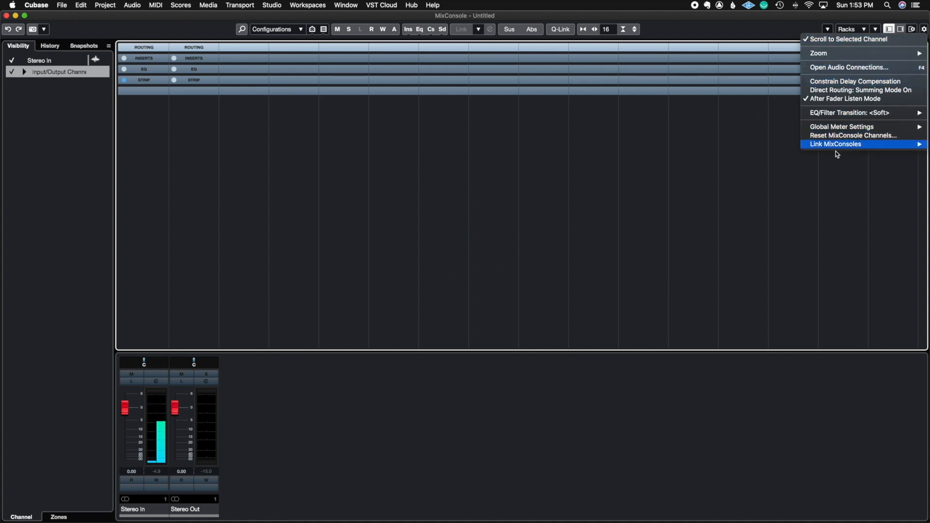
click(794, 159)
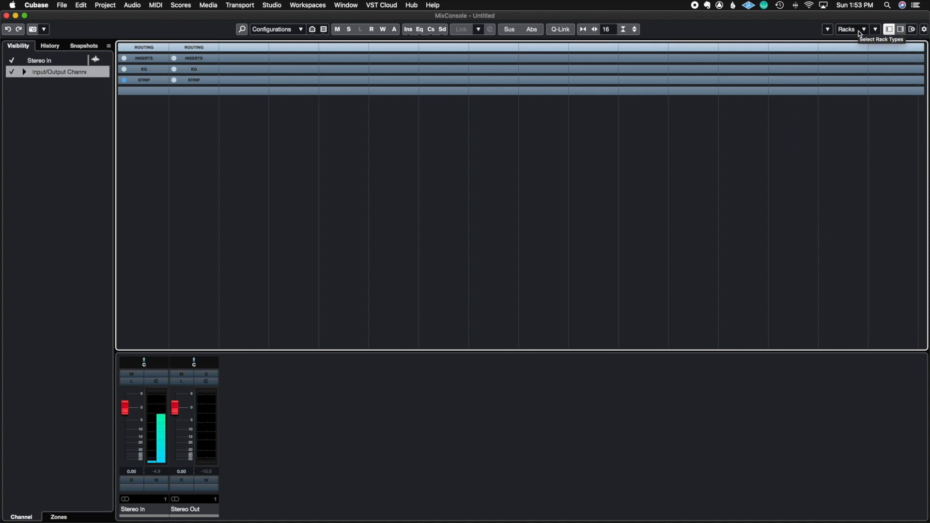
click(863, 29)
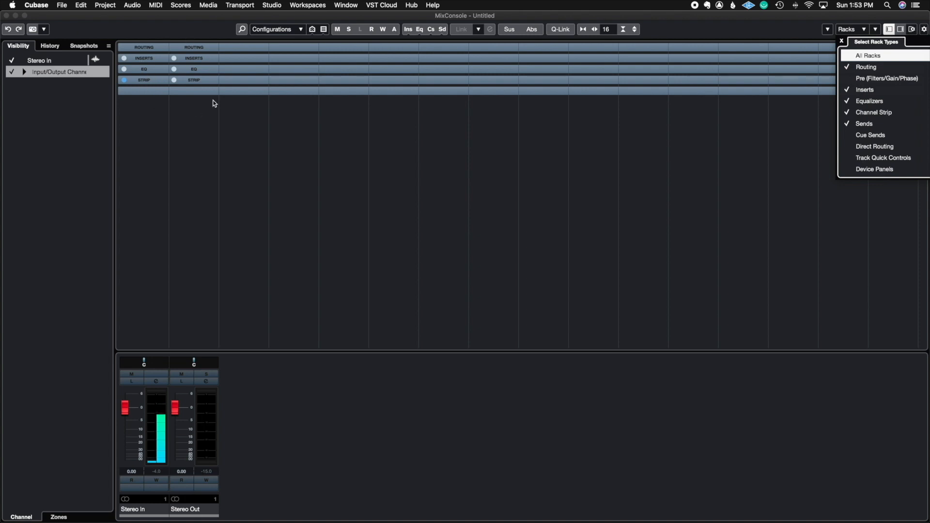
click(865, 79)
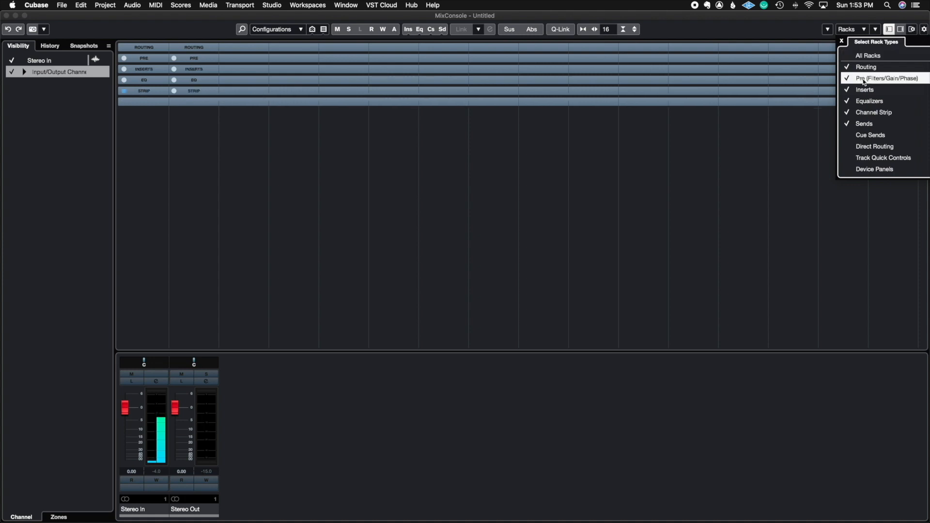
click(145, 57)
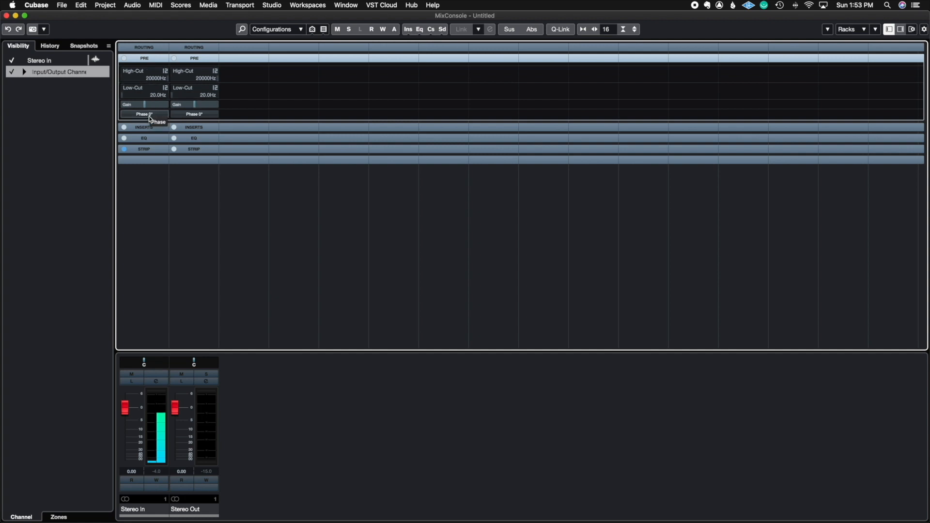
click(863, 30)
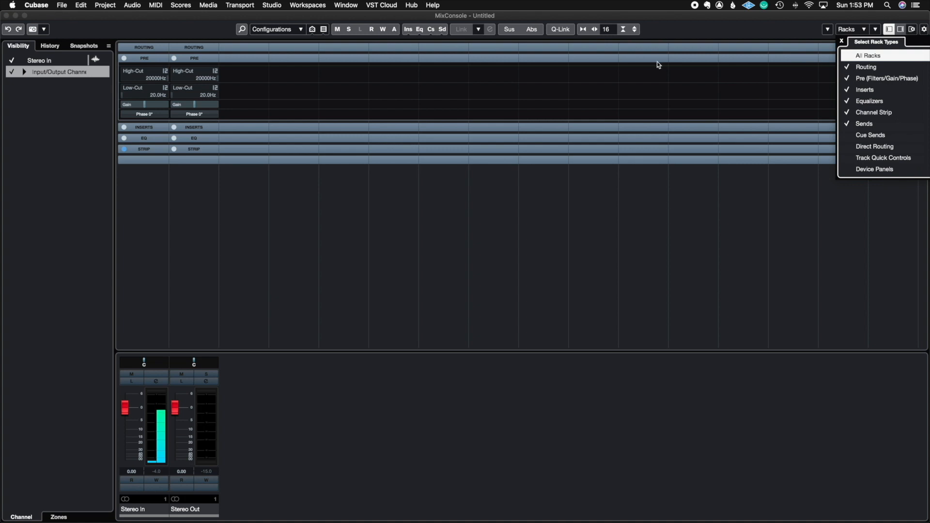
click(177, 57)
click(195, 48)
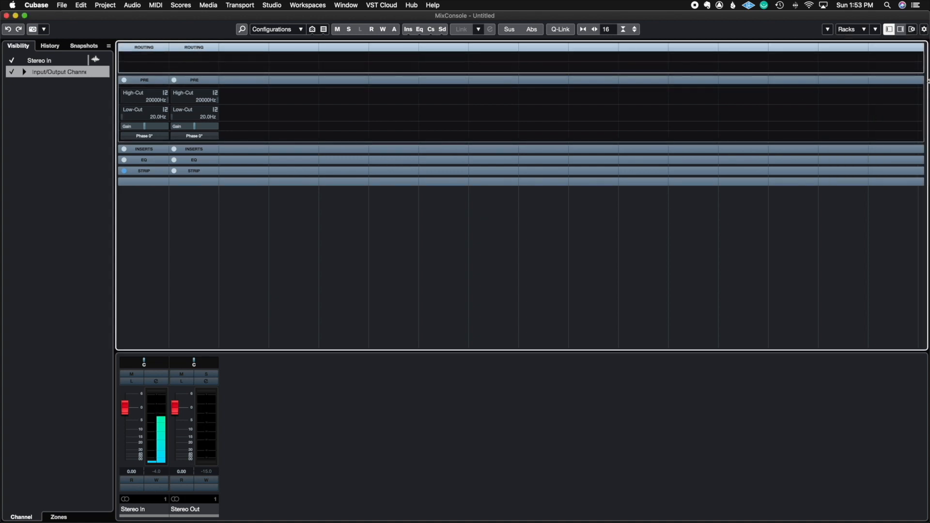
Step: Show the Track Quick Controls and Device Panels racks and hide both again
click(859, 32)
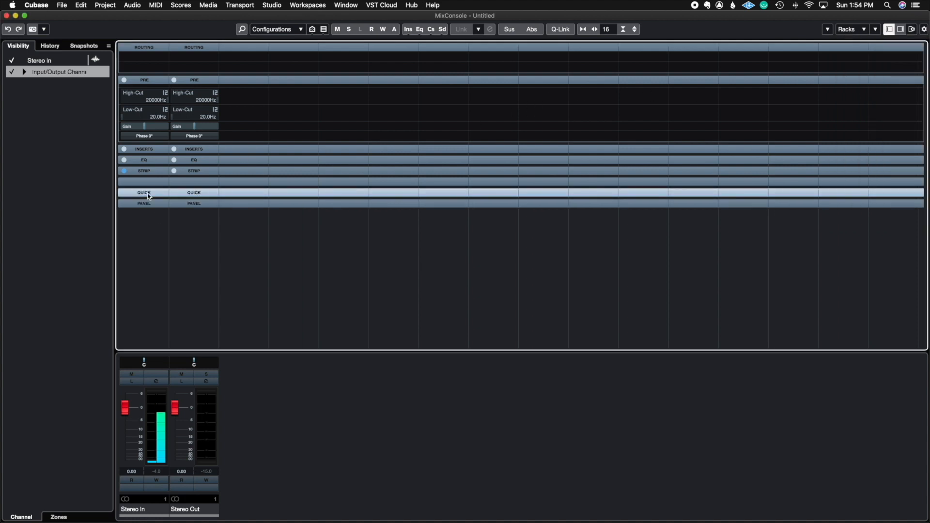
click(855, 30)
click(857, 168)
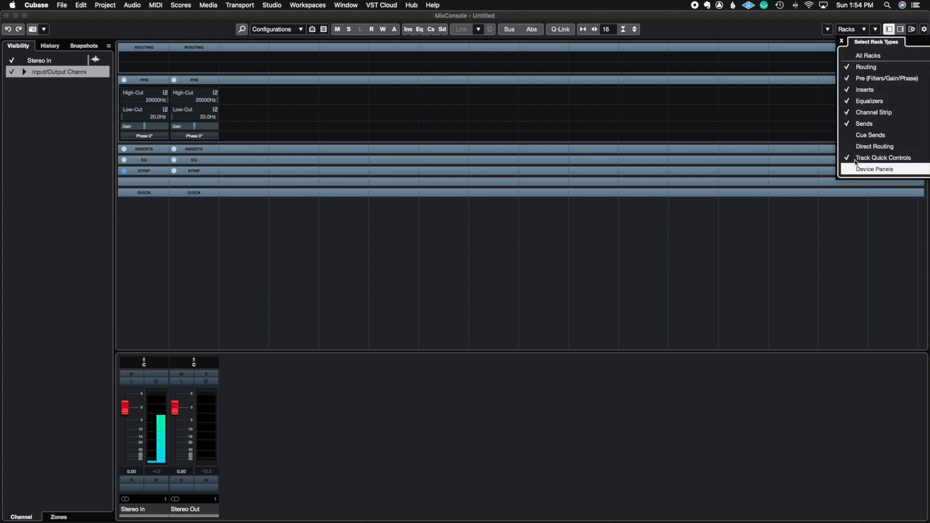
click(859, 158)
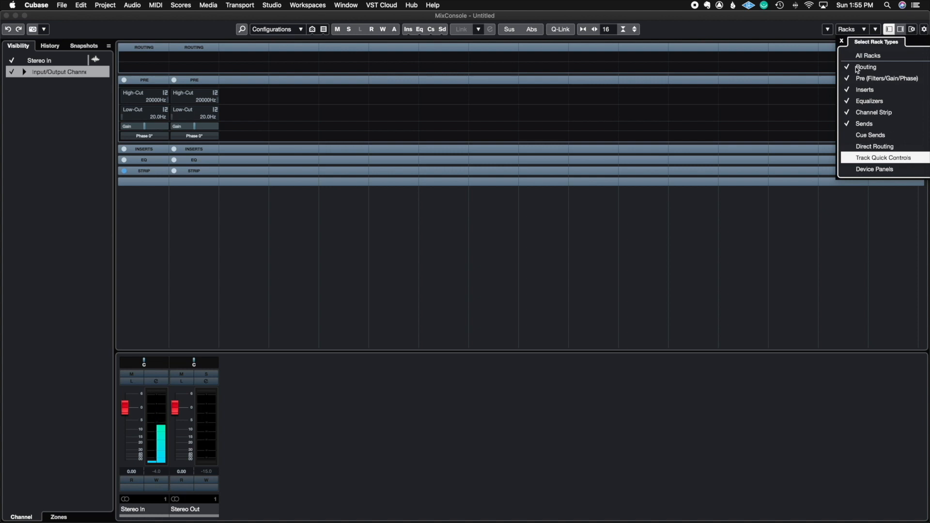
click(842, 42)
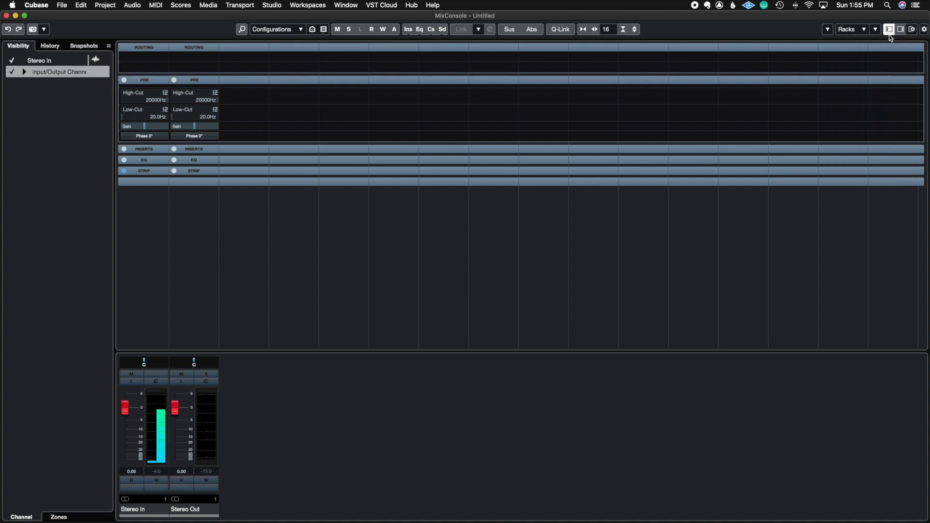
Step: Show the right zone alongside the left zone, and hide the Channel Racks in the window layout
click(889, 30)
click(900, 29)
click(889, 29)
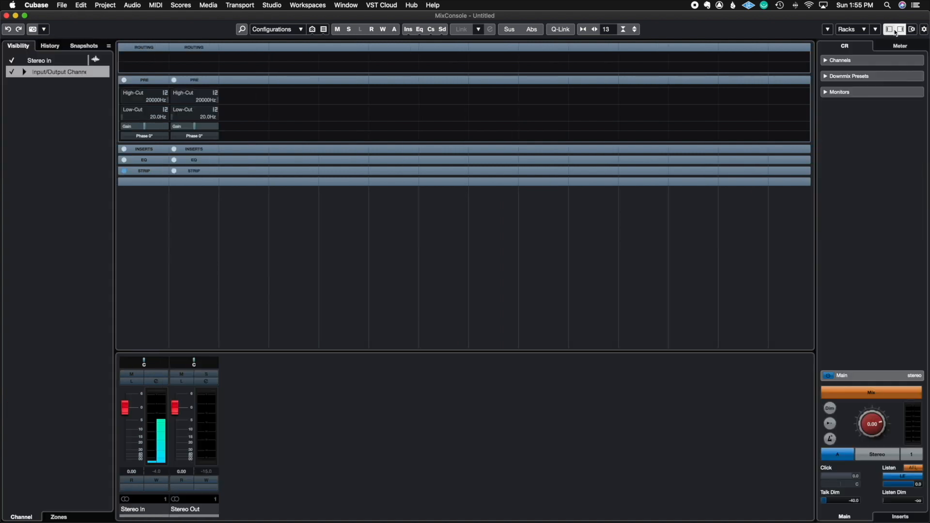
click(912, 29)
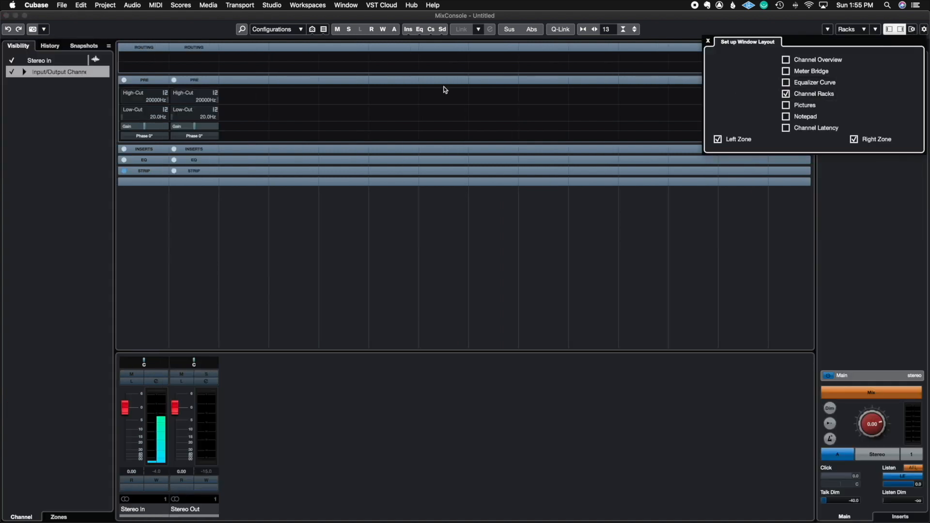
click(785, 94)
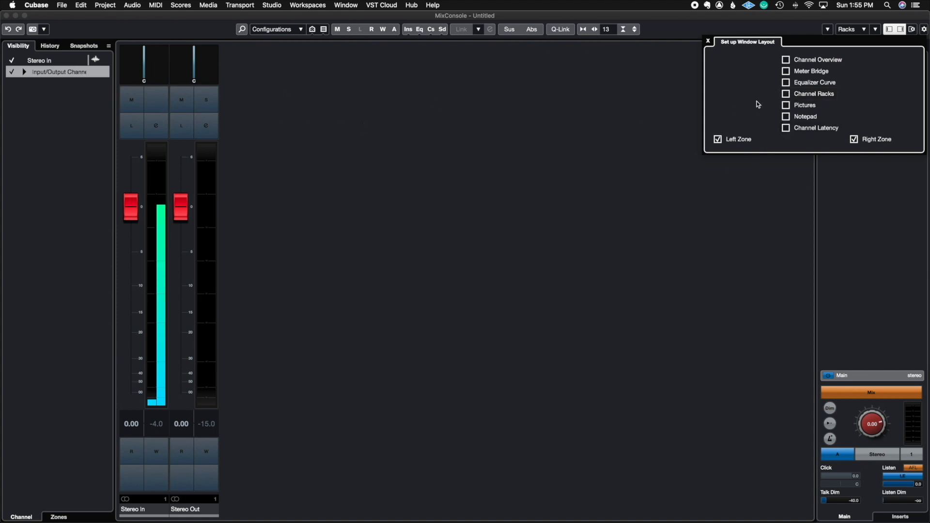
Step: Show the Channel Racks again, briefly show the Equalizer Curve, Meter Bridge and Channel Overview, and close the window layout setup
click(785, 94)
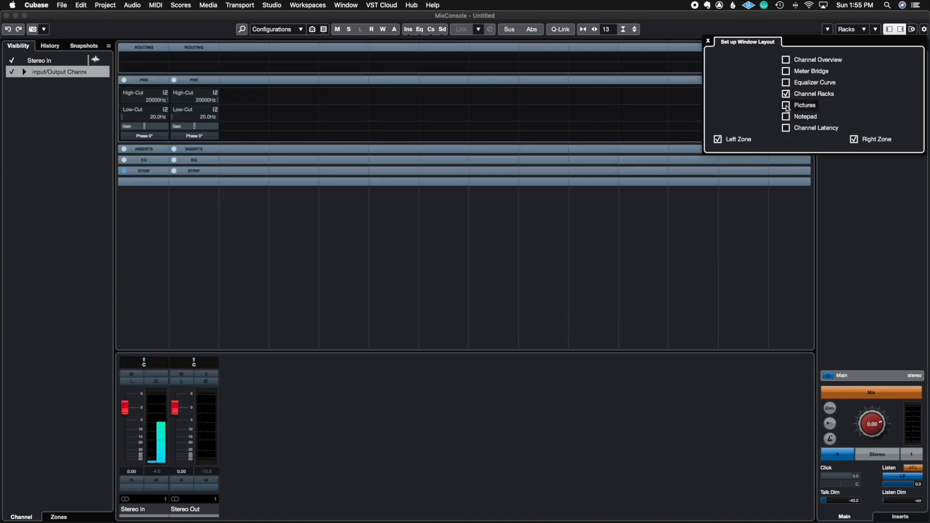
click(786, 83)
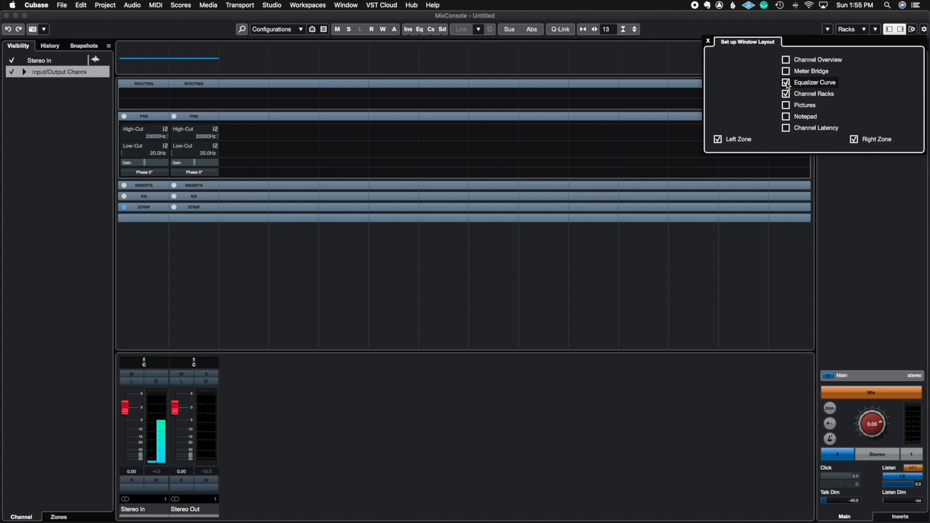
click(786, 83)
click(785, 71)
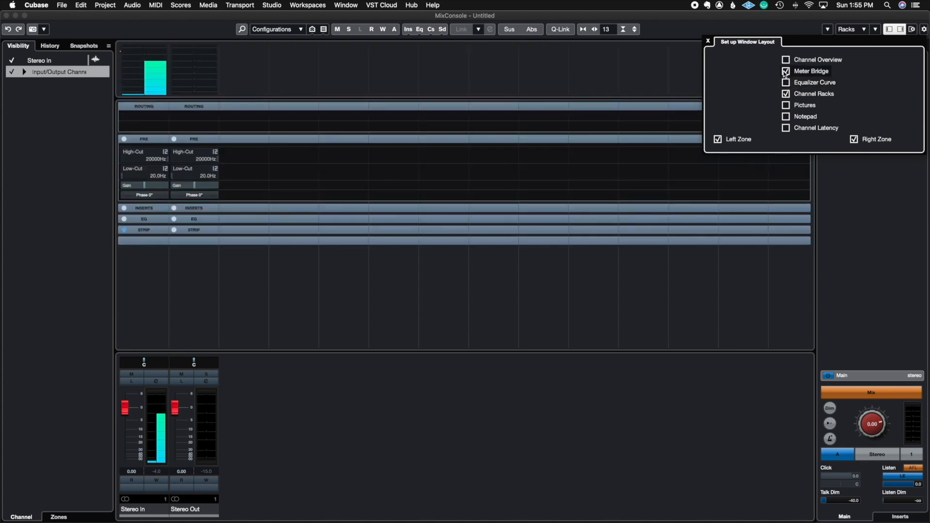
click(785, 72)
click(785, 60)
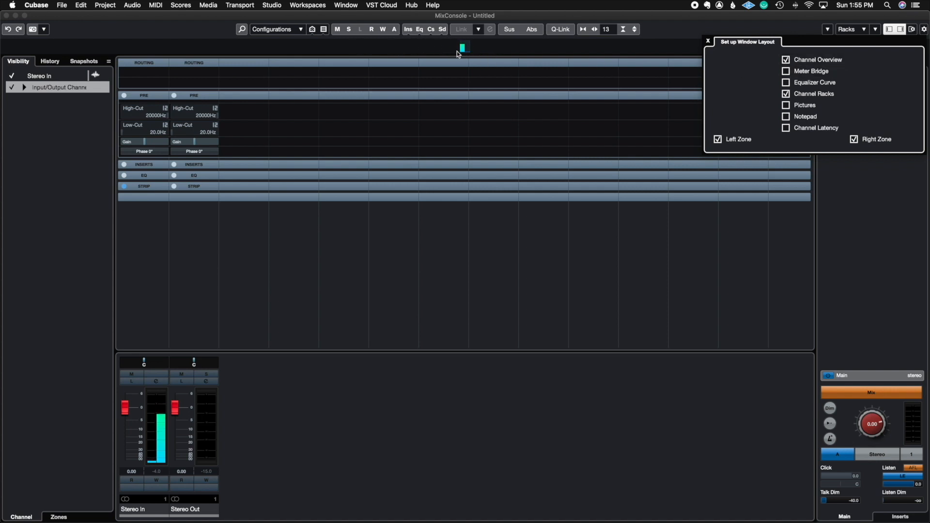
click(786, 60)
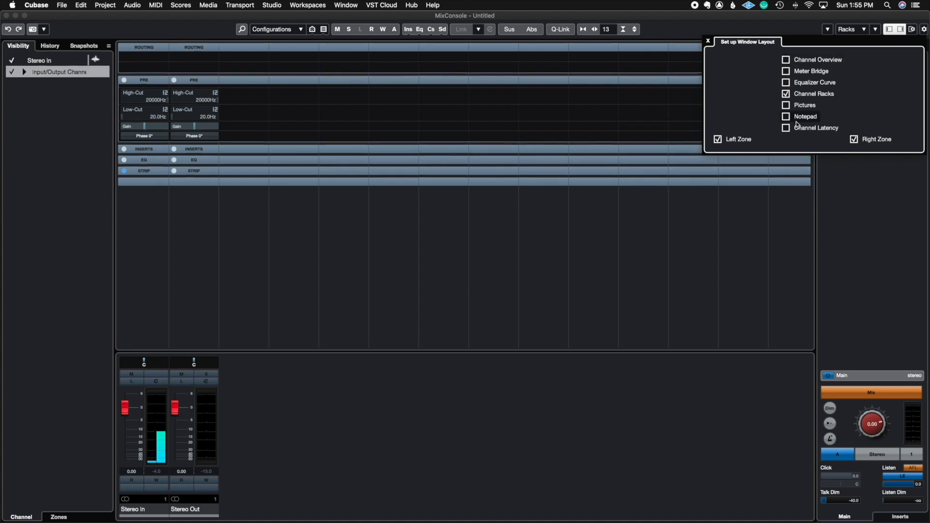
click(708, 42)
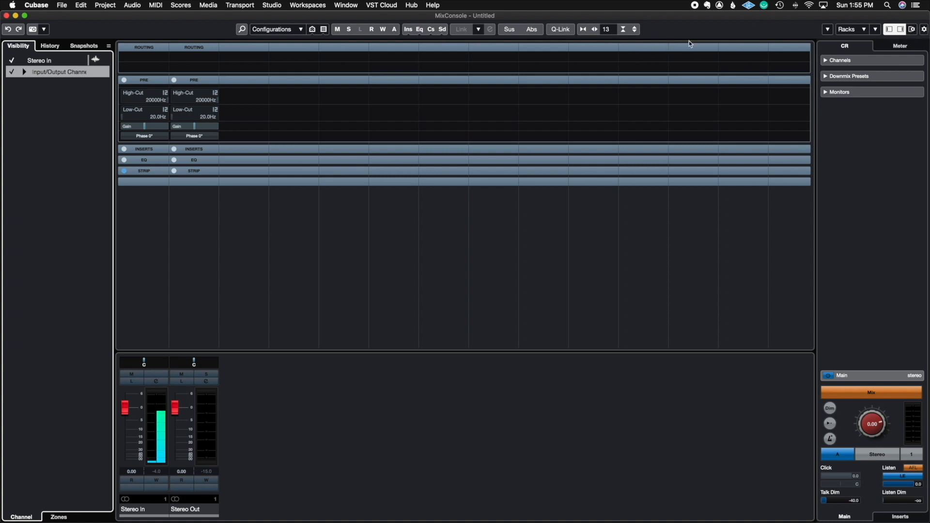
Step: Add the Time Displays to the MixConsole toolbar and remove them again
click(924, 29)
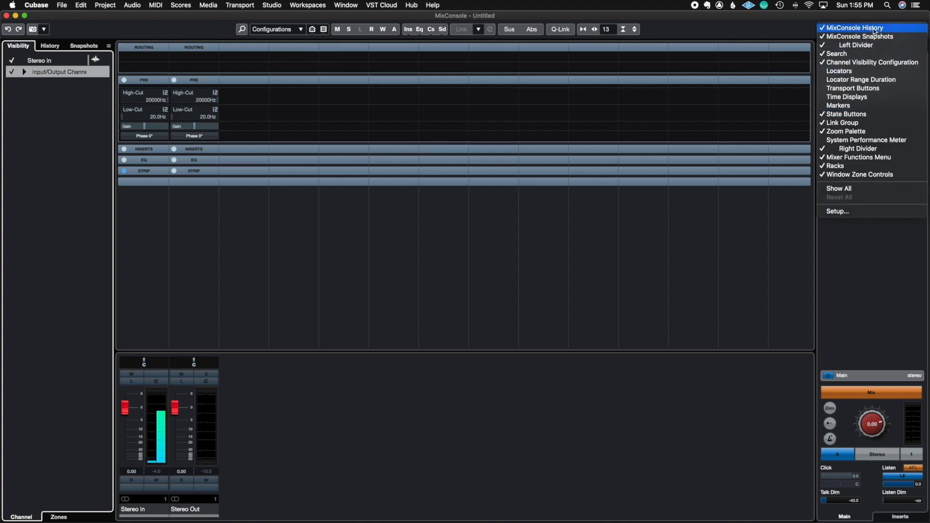
click(875, 31)
click(923, 30)
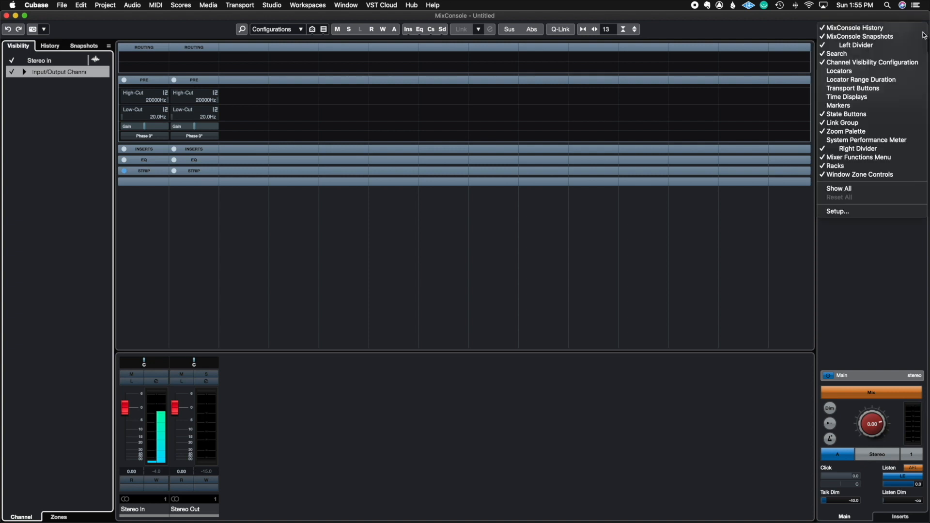
click(850, 99)
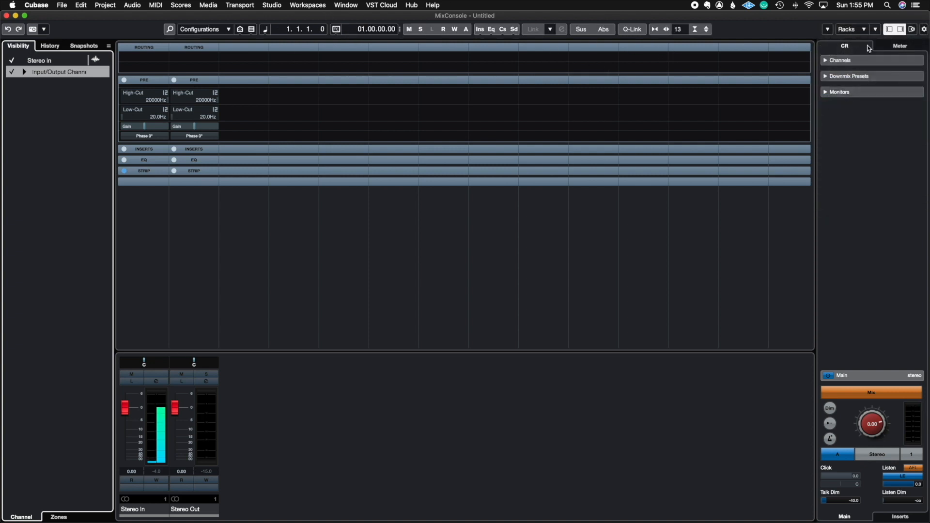
click(924, 29)
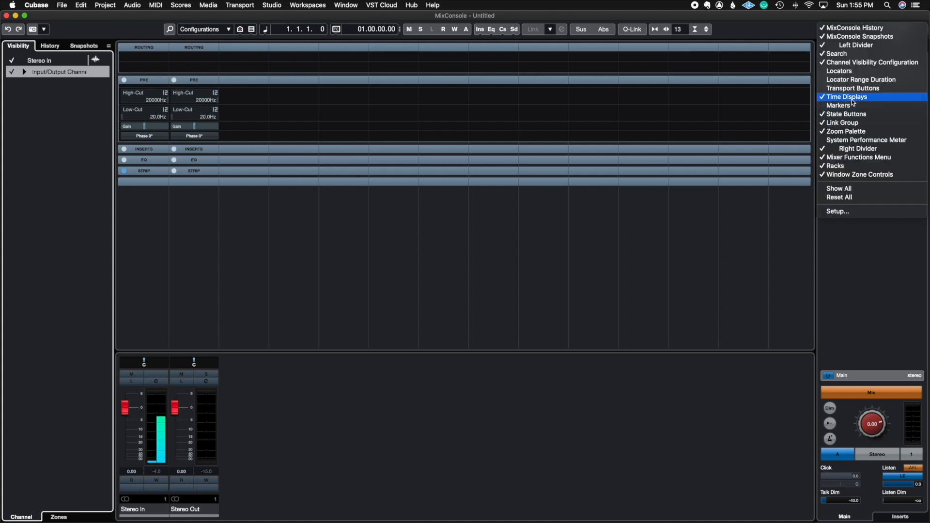
click(851, 97)
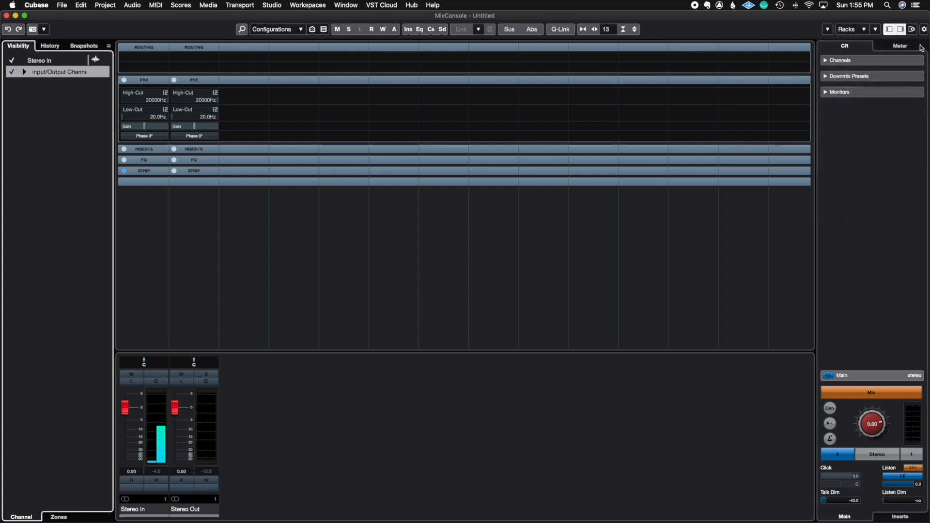
Step: Hide the right zone, and briefly hide and restore the Stereo In and Input/Output channels in the visibility list
click(901, 29)
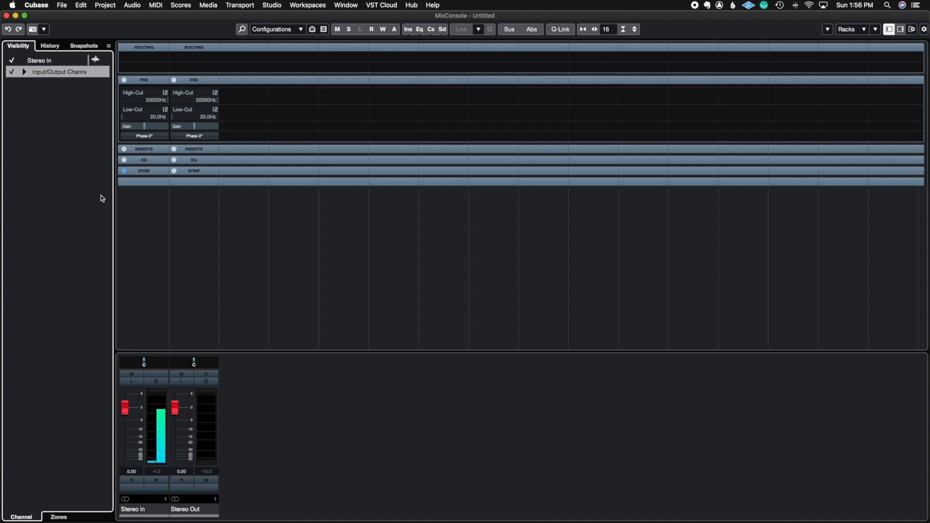
click(16, 60)
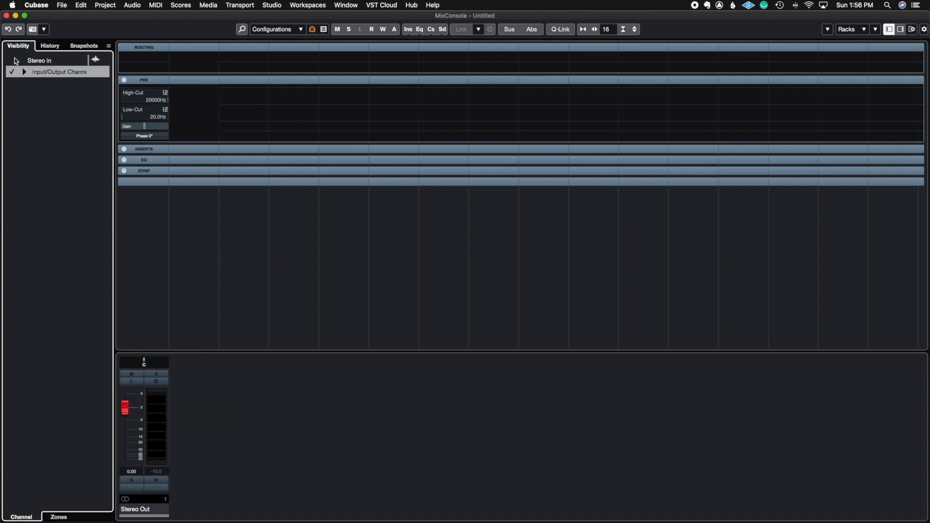
click(12, 71)
click(12, 72)
click(12, 61)
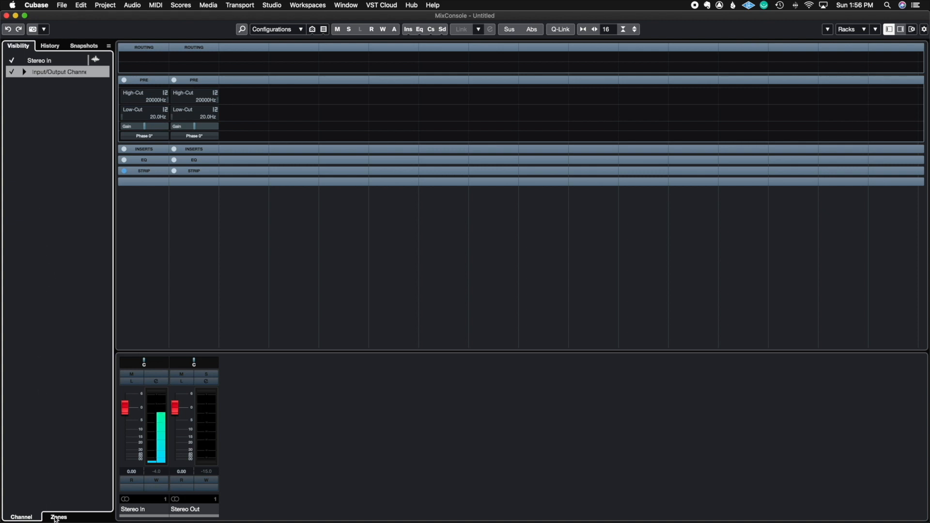
Step: Lock the Stereo In channel to the left side of the mixer in the zone settings, and reassign it to the right side
click(57, 517)
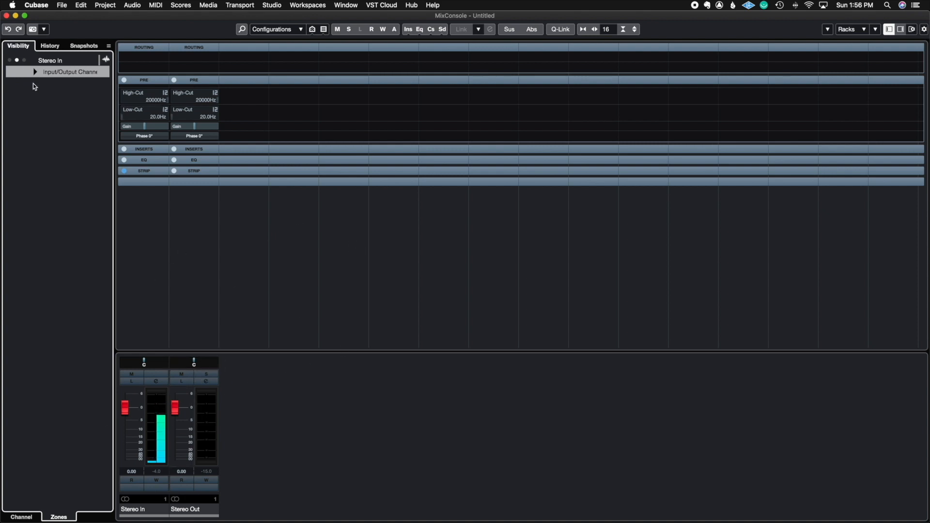
click(9, 60)
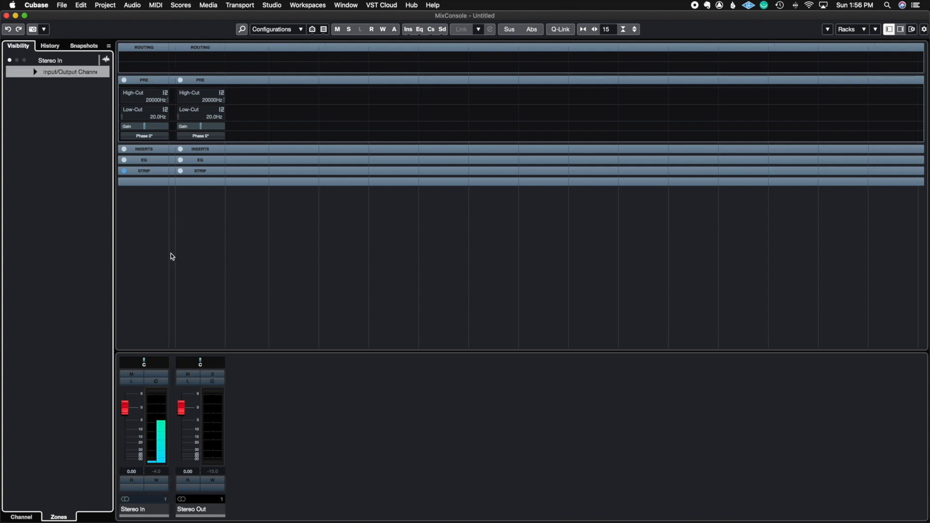
click(24, 60)
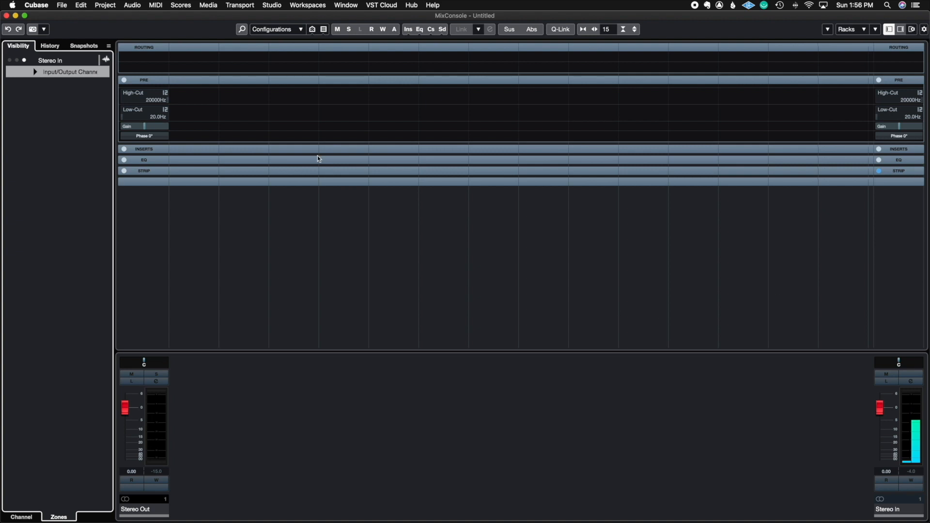
Step: Expand the Input/Output Channels folder, try the zone positions for Stereo Out, and lock it to the left side
click(34, 71)
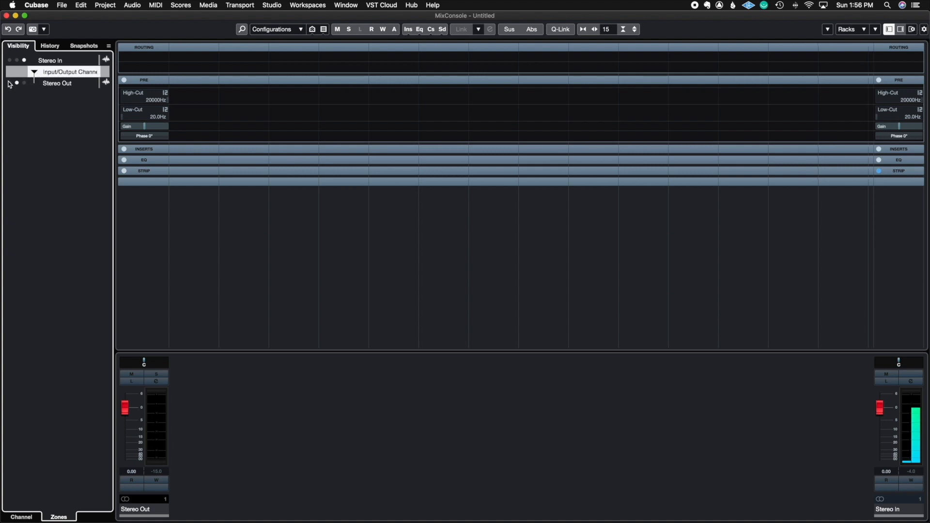
click(9, 83)
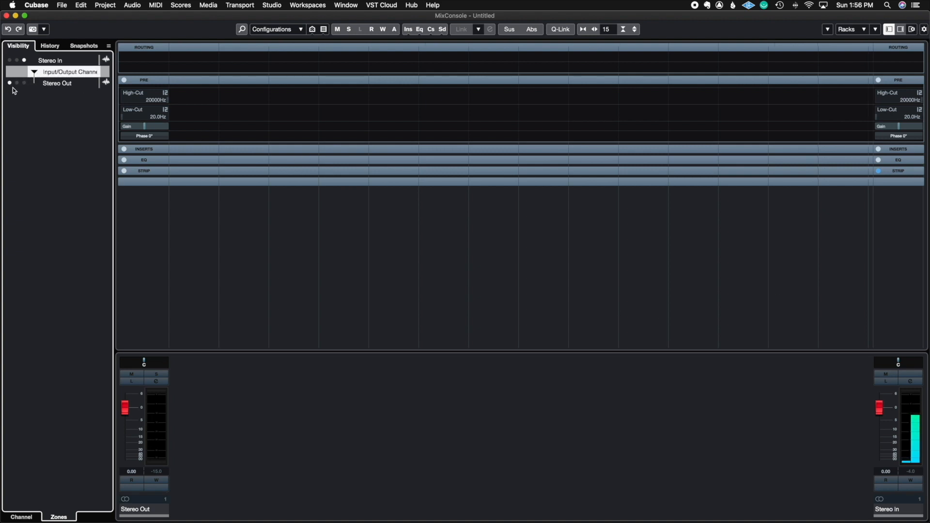
click(16, 83)
click(24, 83)
click(9, 83)
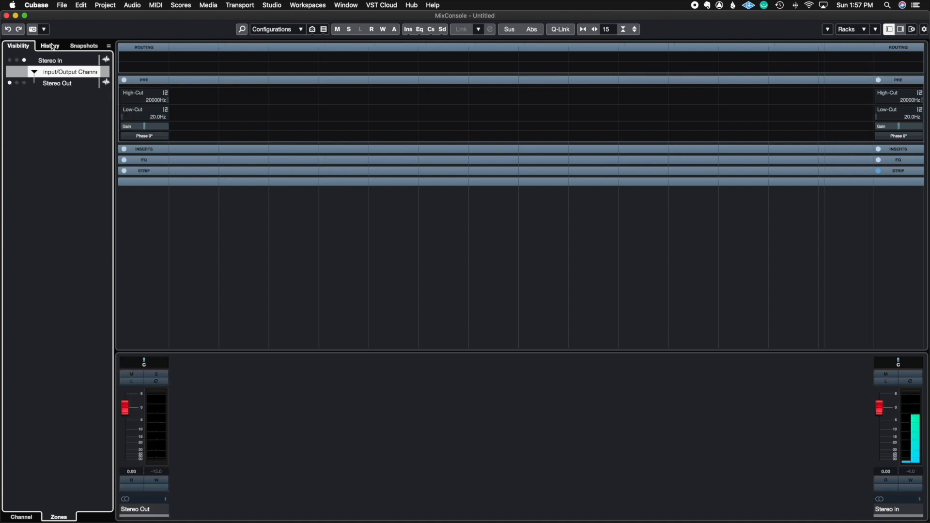
Step: Show the MixConsole history, expand the Inserts rack, and insert the MonoDelay effect in Stereo Out's first slot
click(51, 46)
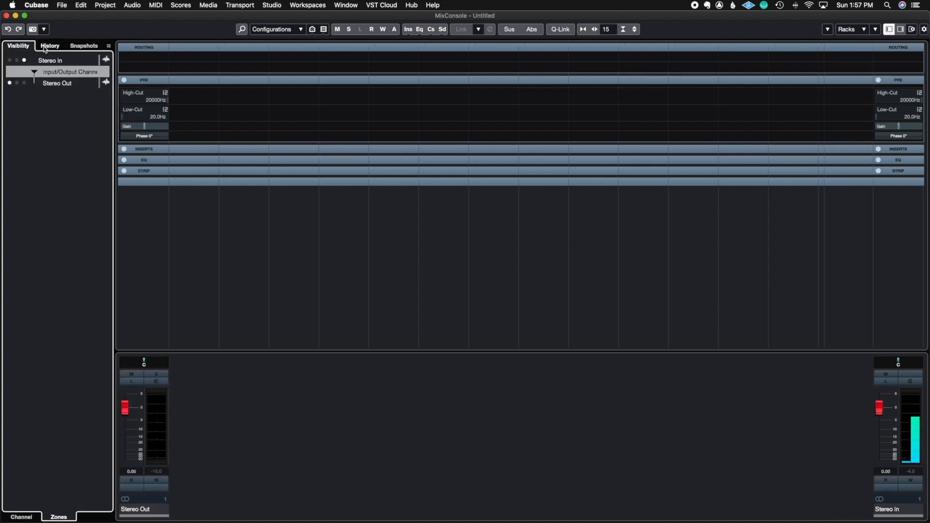
click(50, 45)
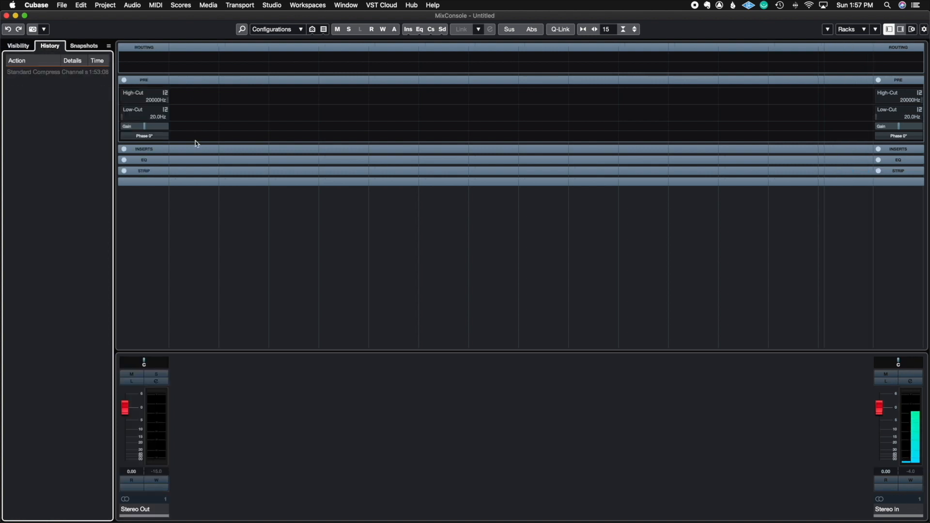
click(140, 150)
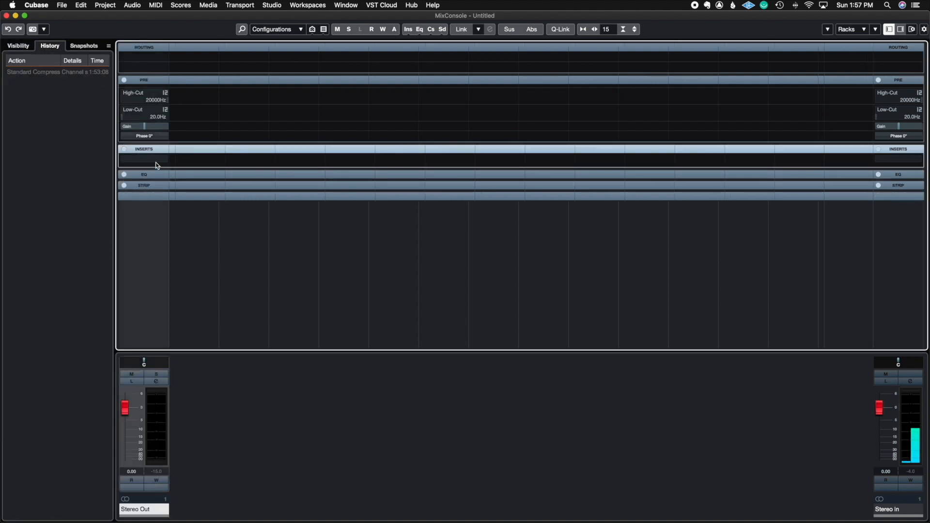
click(156, 165)
click(133, 206)
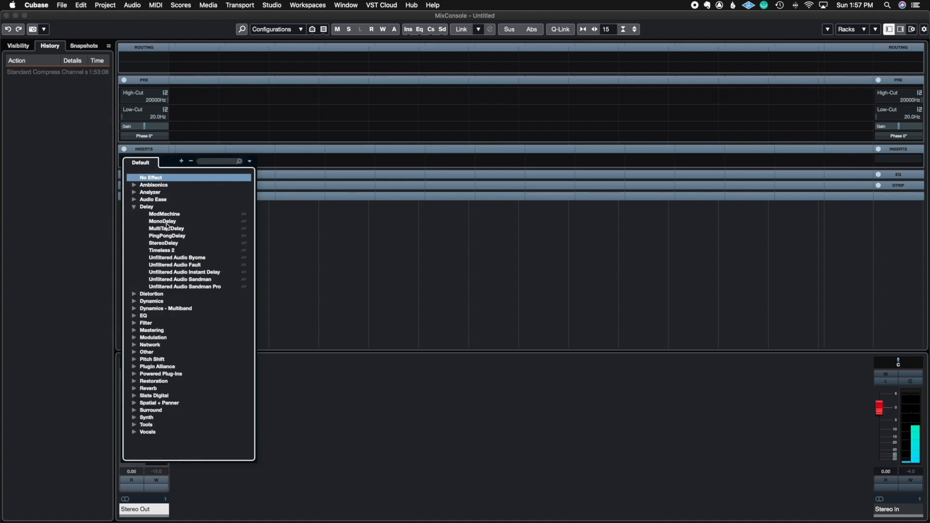
click(167, 222)
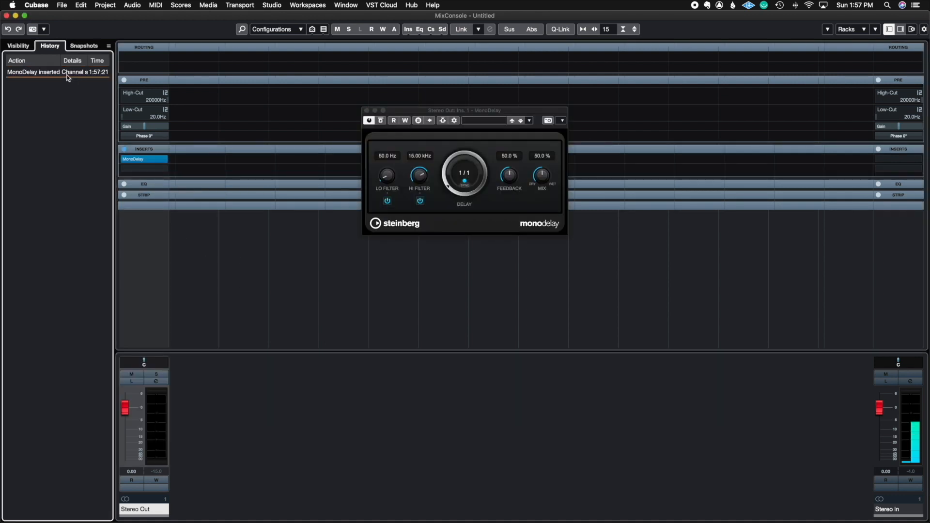
Step: Step back and forward over the MonoDelay entry in the MixConsole history, and slightly widen the Details column
click(45, 73)
click(35, 73)
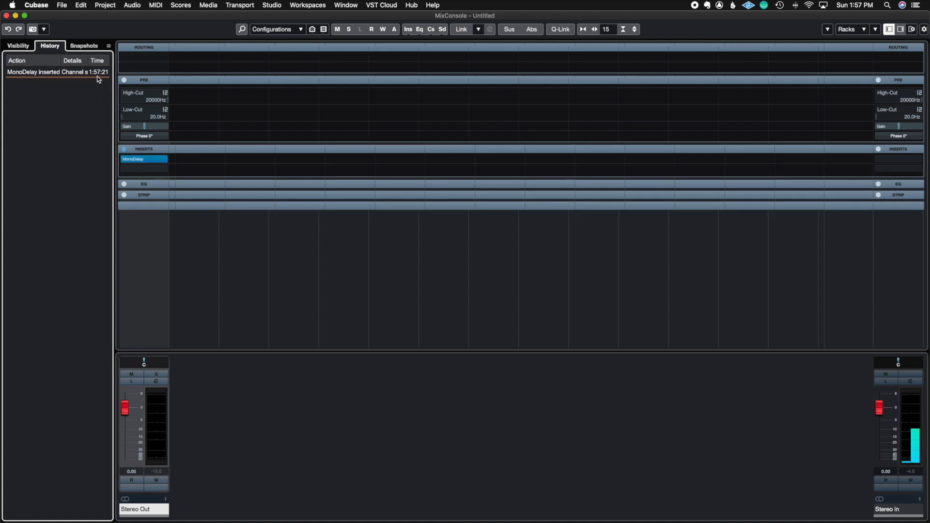
mouse_move(91, 65)
mouse_down()
mouse_move(108, 66)
mouse_move(90, 65)
mouse_up()
Step: Insert the DaTube distortion effect in the second insert slot of Stereo Out
click(155, 169)
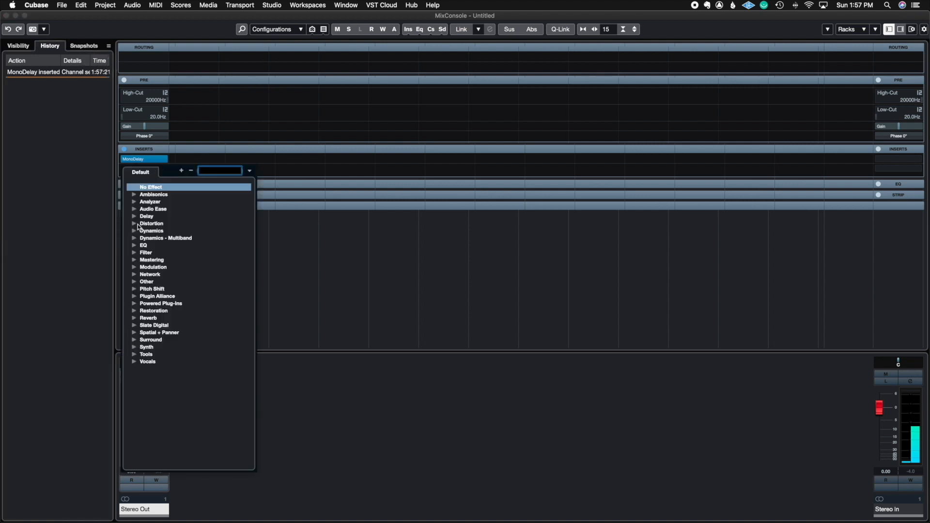
click(145, 223)
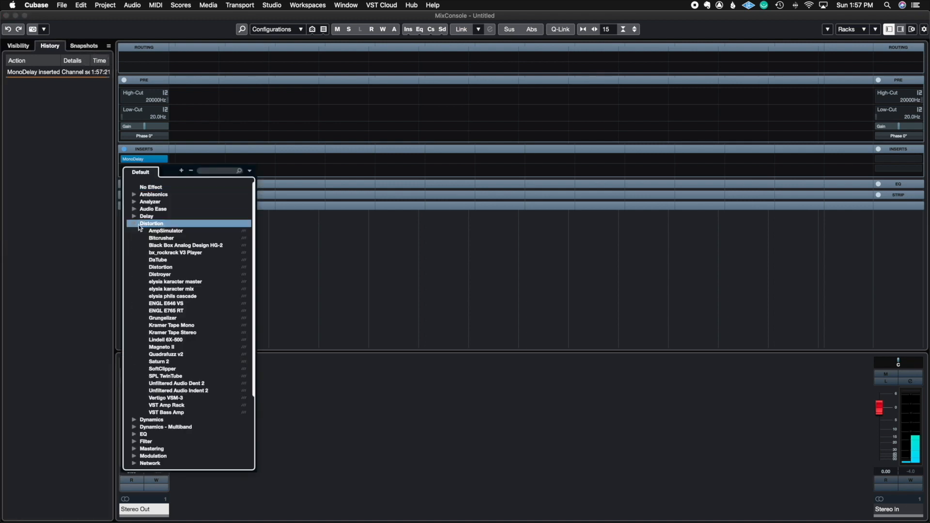
click(166, 259)
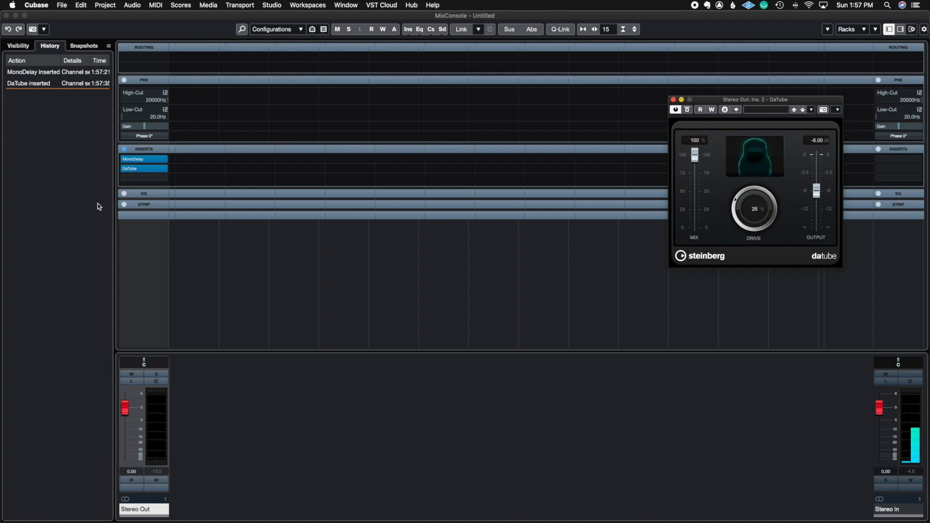
Step: Undo and redo the DaTube insertion through the MixConsole history, and widen the left zone to show the full times
drag(69, 86, 62, 82)
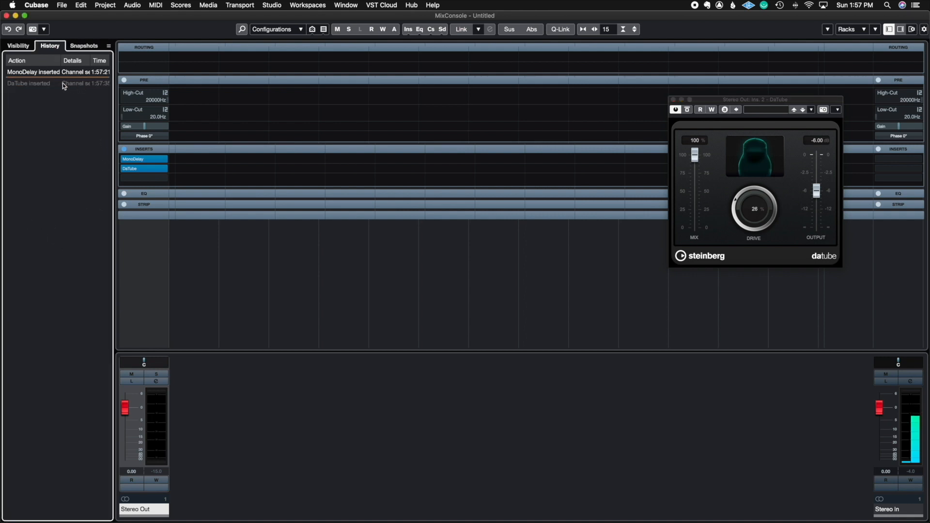
click(40, 87)
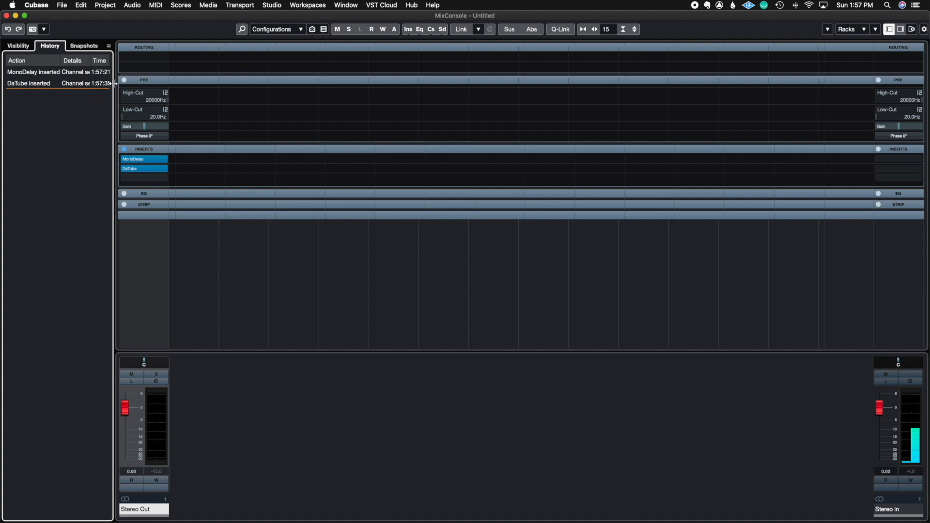
drag(114, 83, 137, 88)
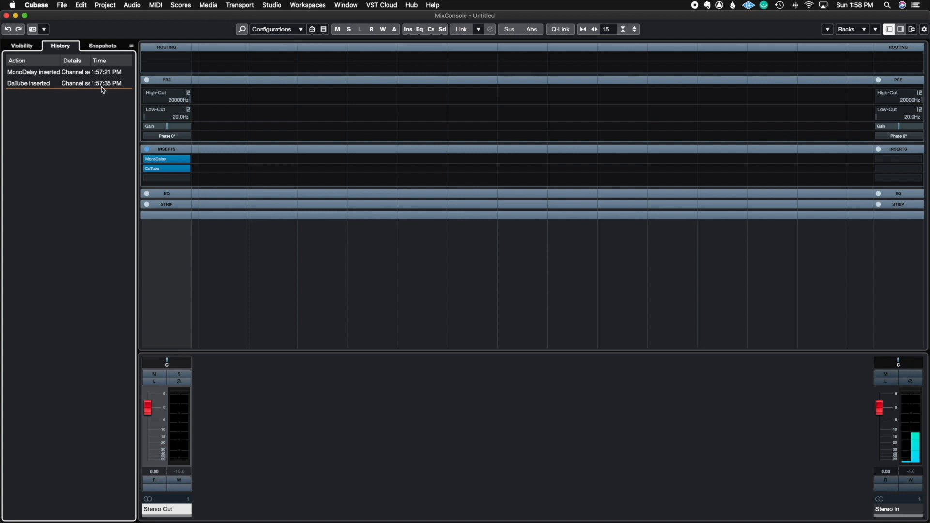
Step: Save a MixConsole snapshot and try to recall it, cancelling the recall
click(103, 46)
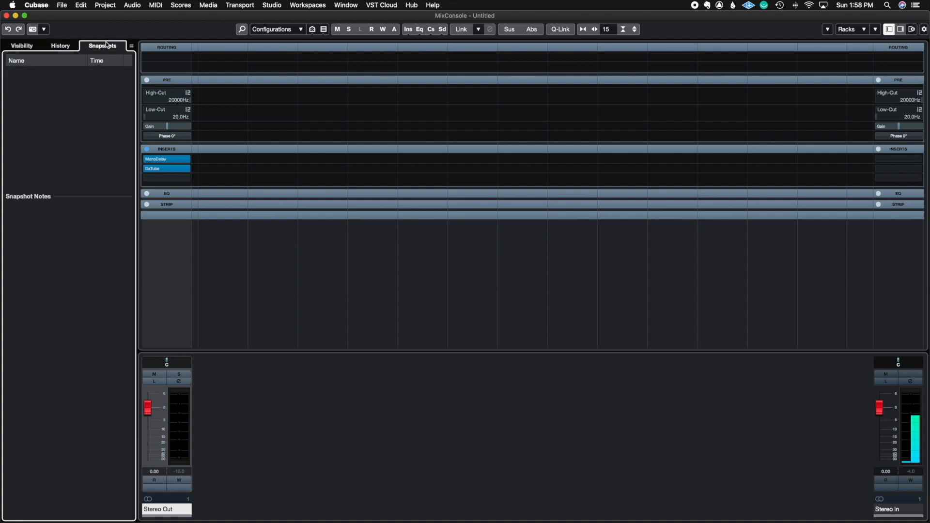
click(37, 30)
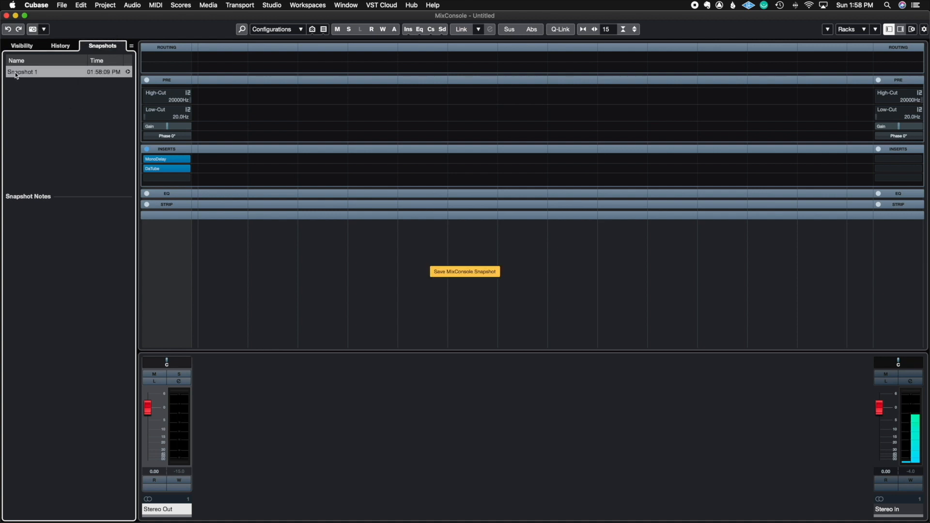
click(128, 72)
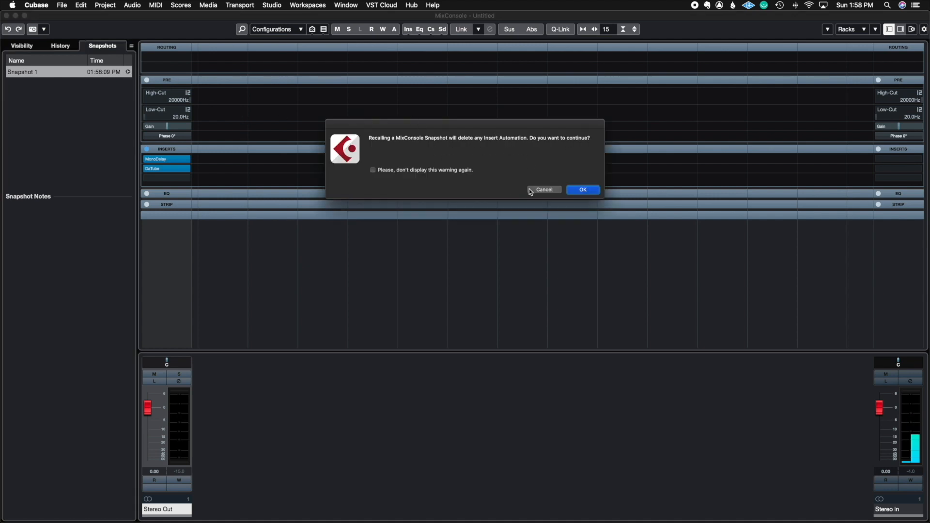
click(543, 190)
Step: Delete the saved MixConsole snapshot
right_click(41, 72)
click(59, 84)
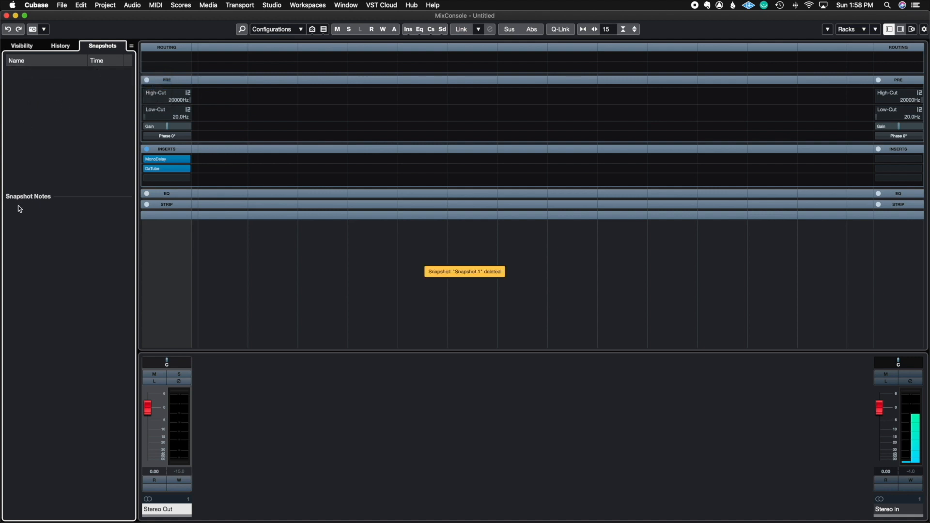
Step: Show the channel visibility list and pan Stereo Out to about L20 with its balance panner
click(22, 46)
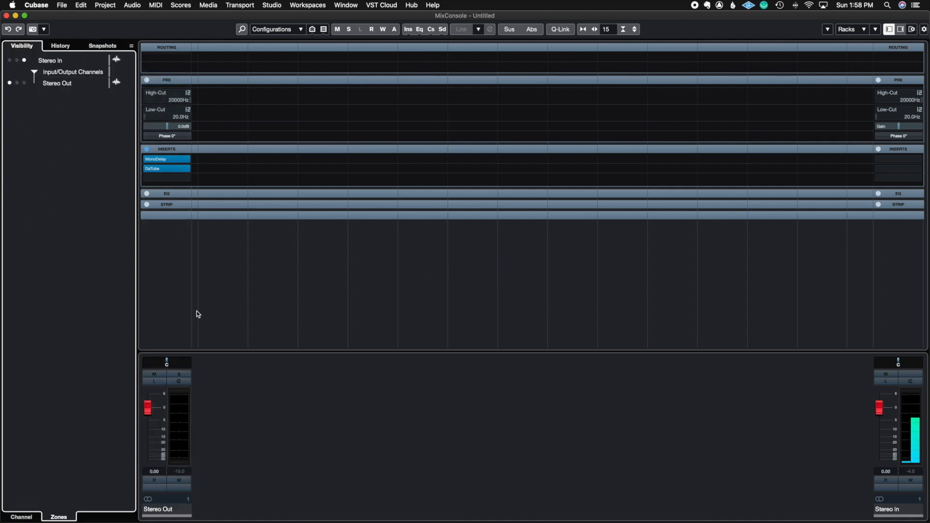
click(161, 492)
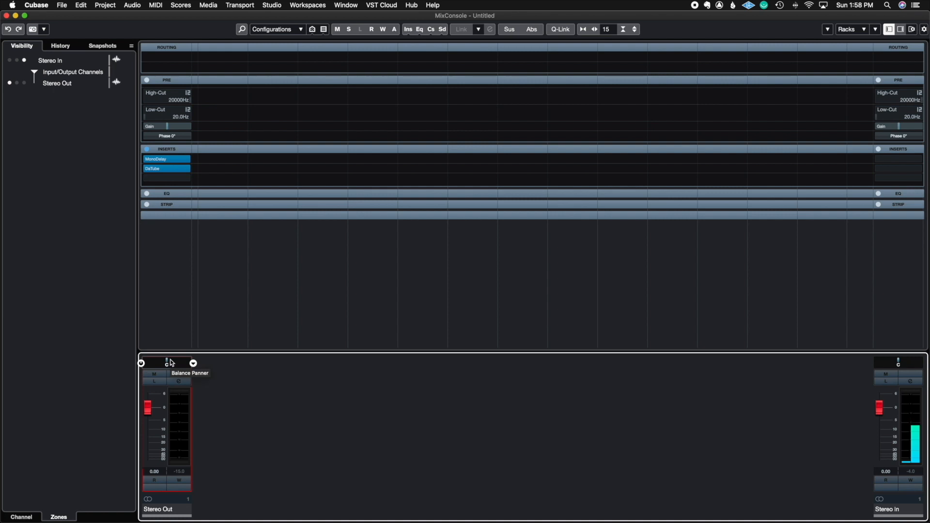
drag(170, 362, 156, 362)
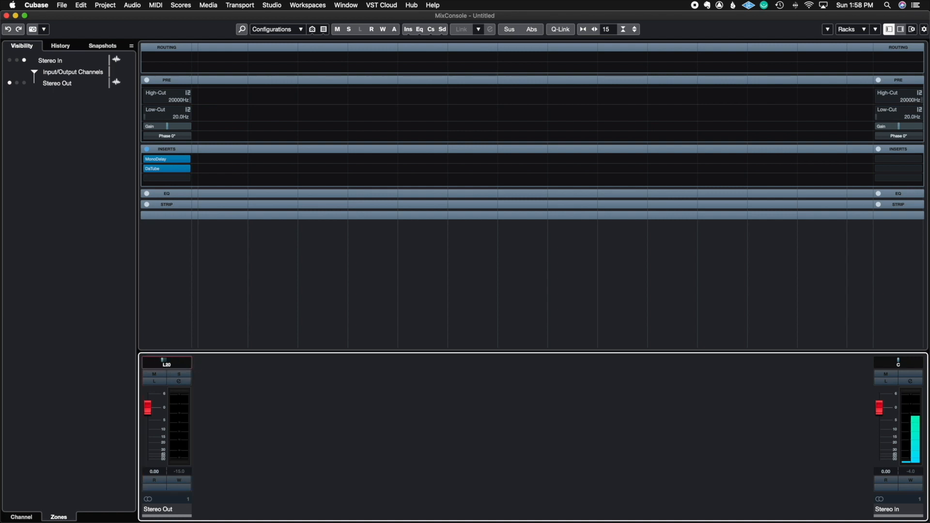
Step: Switch Stereo Out to the Stereo Combined Panner and pull both pan sides in from the extremes
click(190, 364)
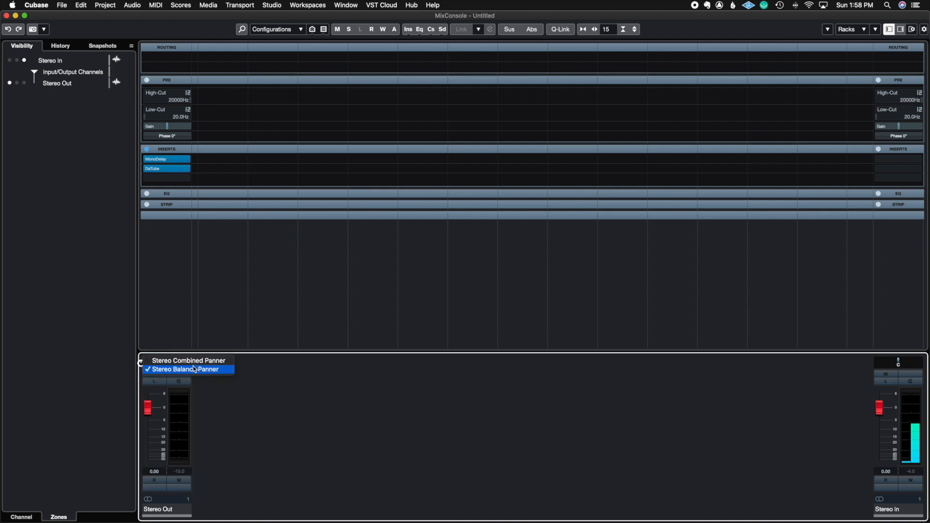
click(191, 360)
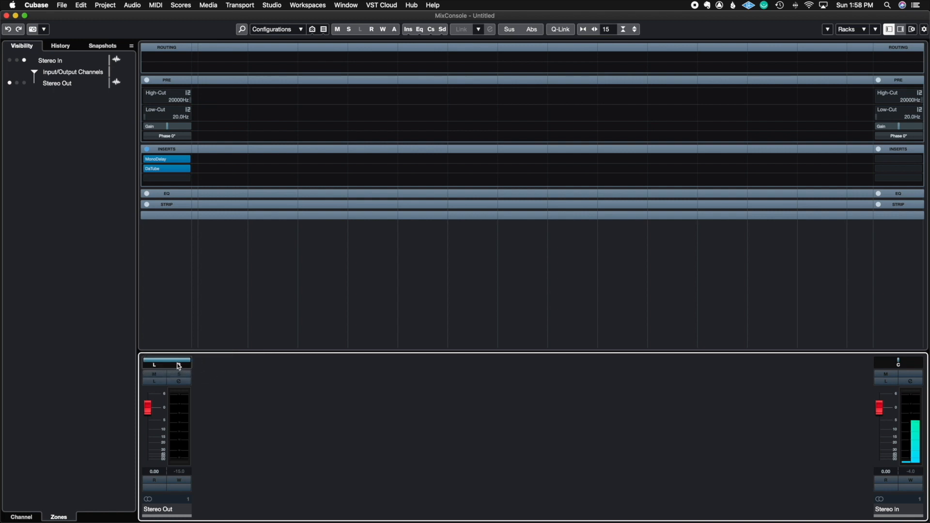
mouse_move(178, 366)
mouse_down()
mouse_move(135, 366)
mouse_move(183, 373)
mouse_move(170, 365)
mouse_up()
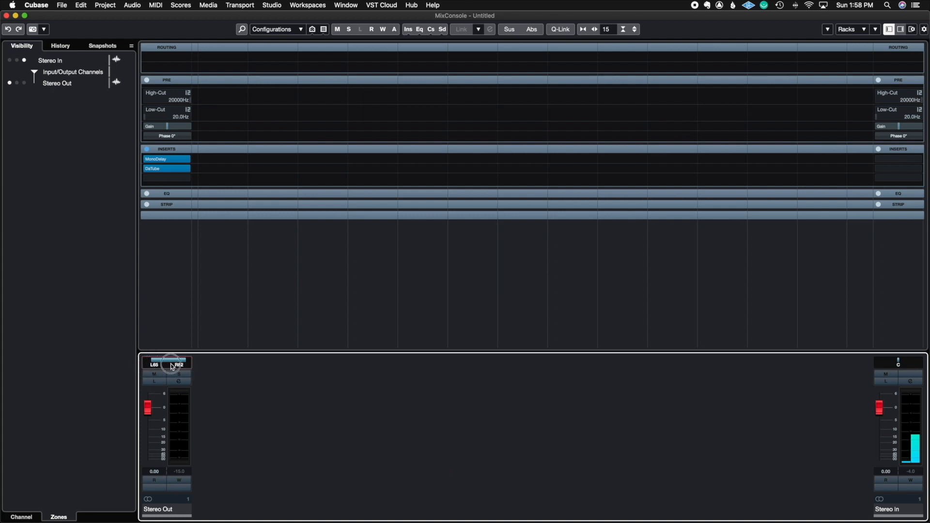
Step: Set Stereo Out back to the Stereo Balance Panner and bypass the panner
right_click(191, 367)
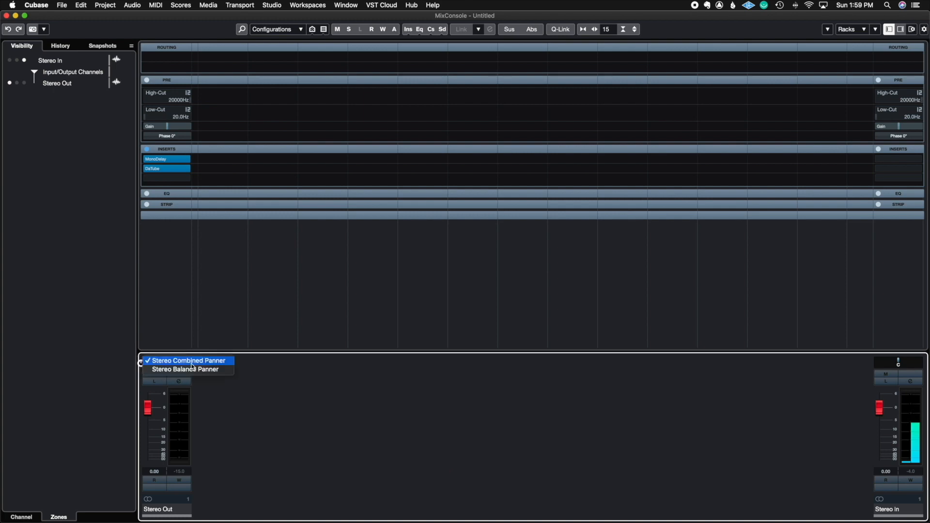
click(193, 370)
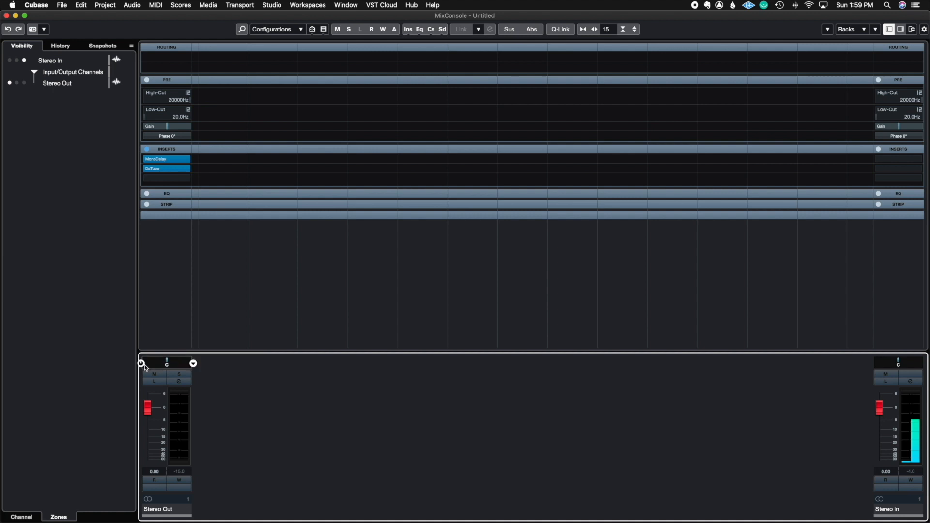
click(142, 364)
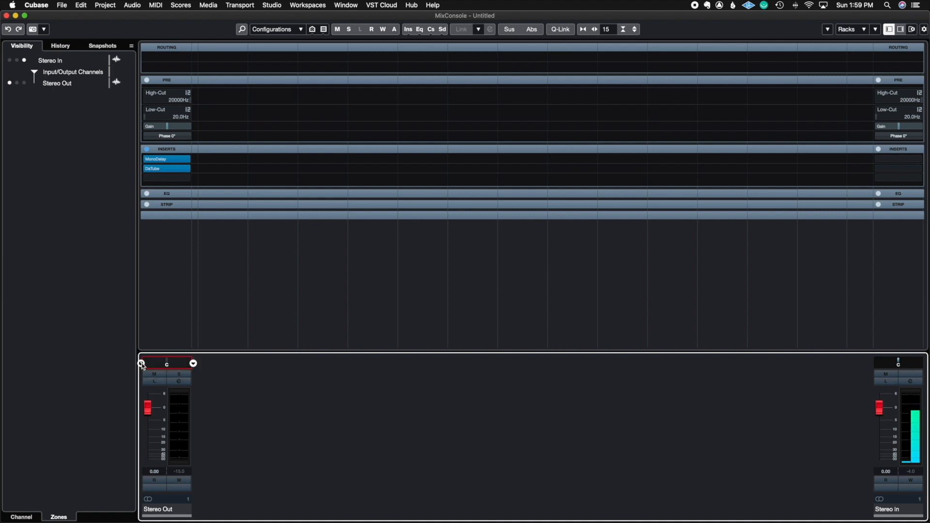
Step: Examine the channel settings of Stereo Out, including its strip, equalizer and destinations, and close them
click(176, 382)
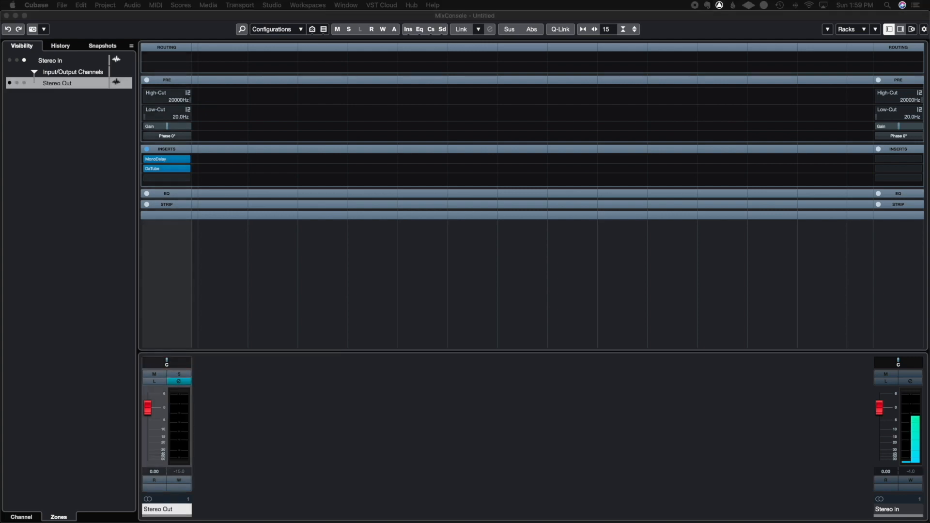
drag(481, 172, 660, 101)
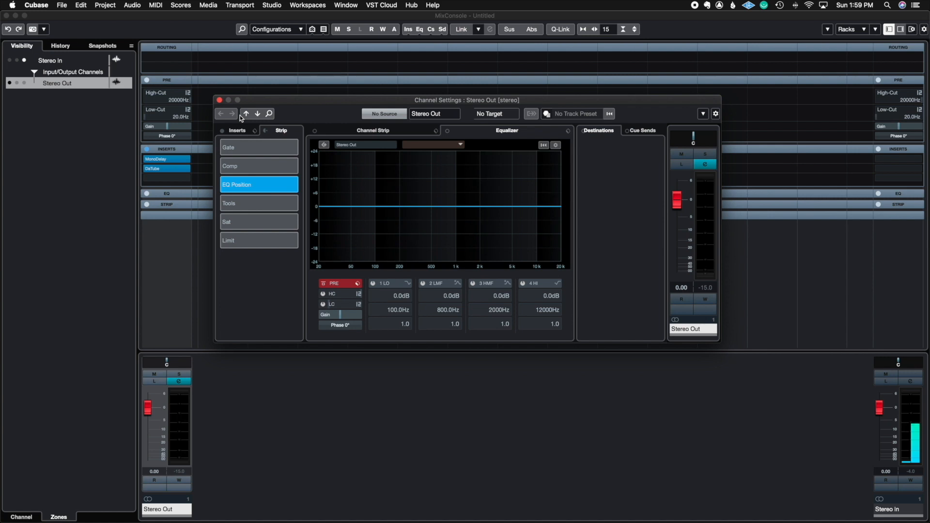
click(219, 100)
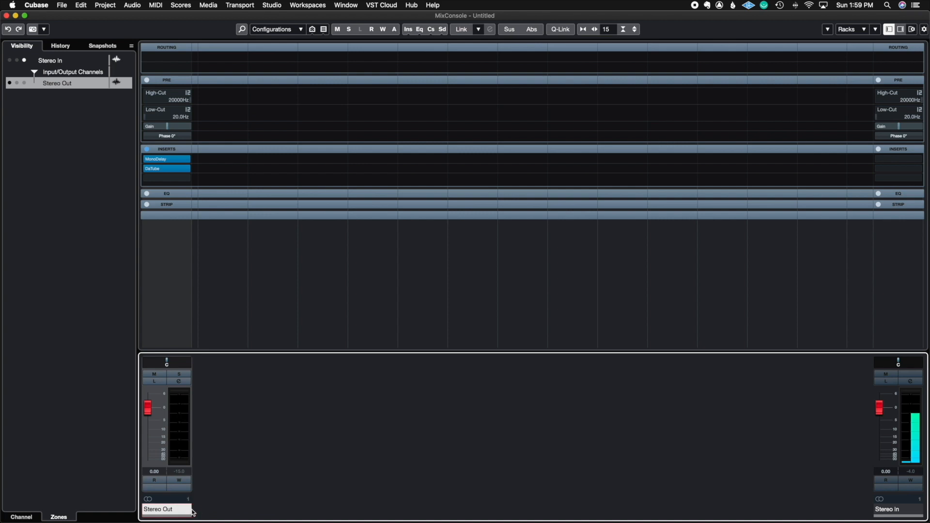
Step: Color the Stereo Out channel orange and close the MixConsole to get back to the project
click(165, 509)
click(182, 359)
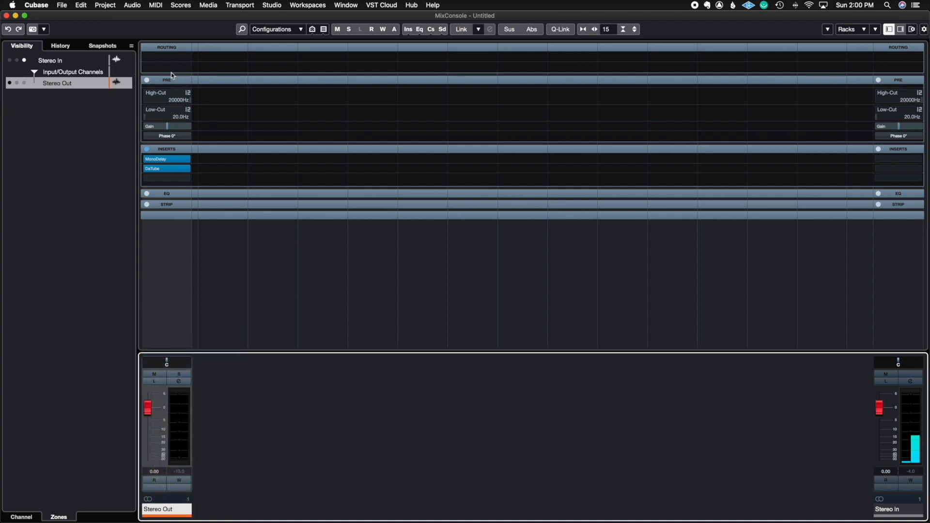
click(6, 16)
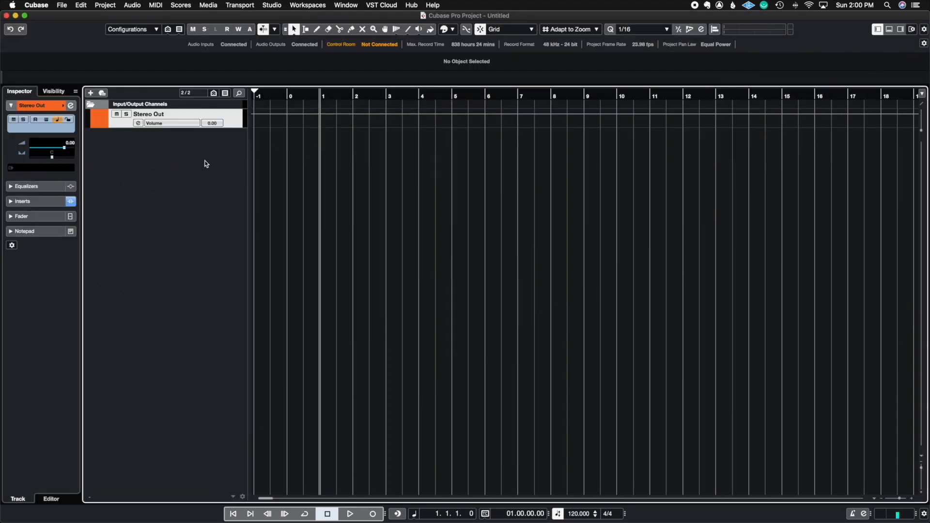
Step: Add one Keyscape instrument track routed to Stereo Out and close the plug-in window
right_click(206, 164)
click(244, 178)
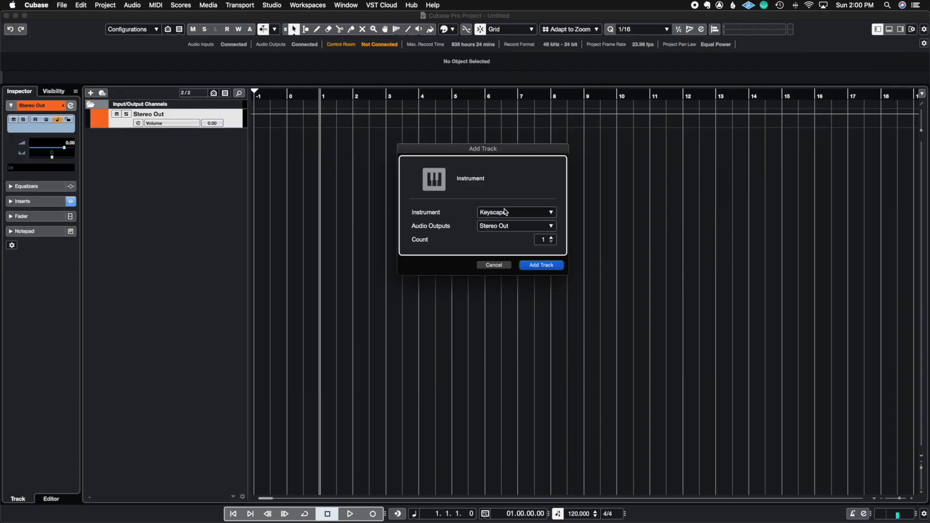
click(552, 265)
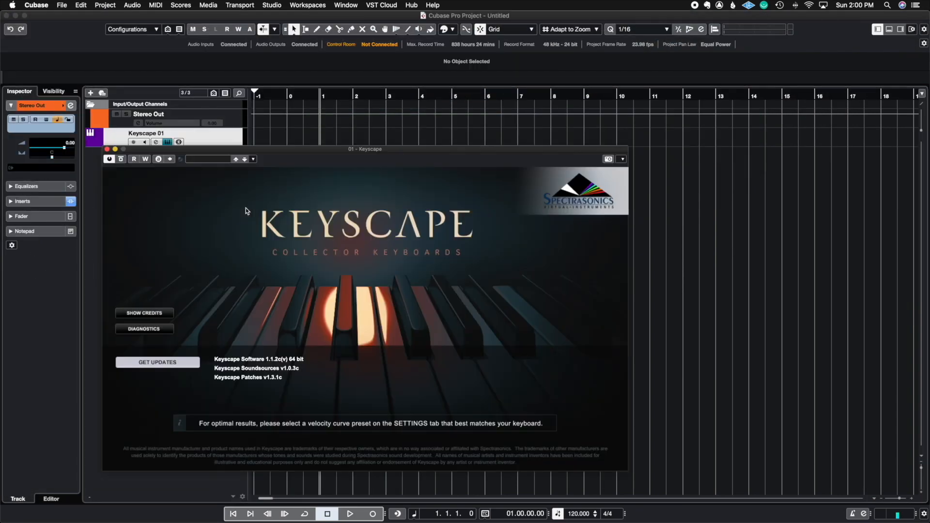
right_click(148, 200)
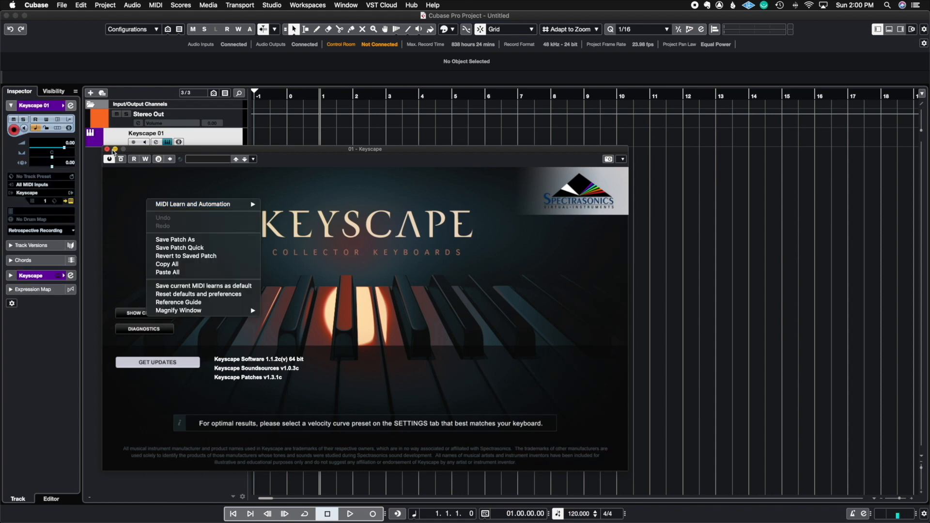
click(107, 149)
click(107, 149)
Step: Add 3 more Keyscape instrument tracks routed to Stereo Out
right_click(174, 204)
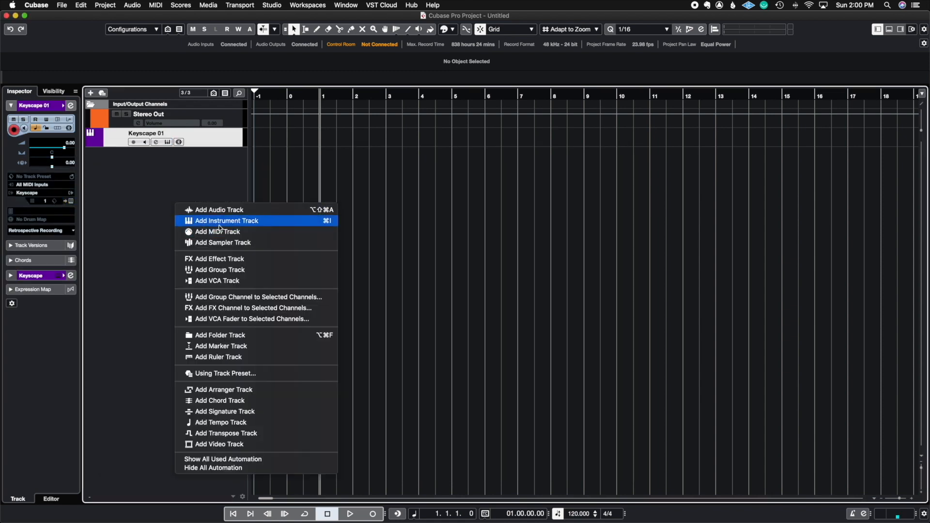
click(219, 224)
click(555, 239)
click(554, 238)
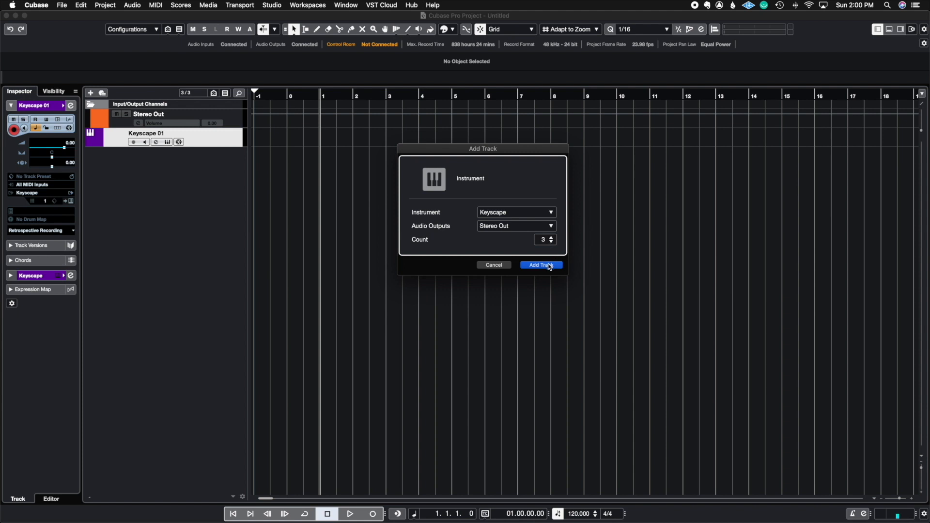
click(548, 266)
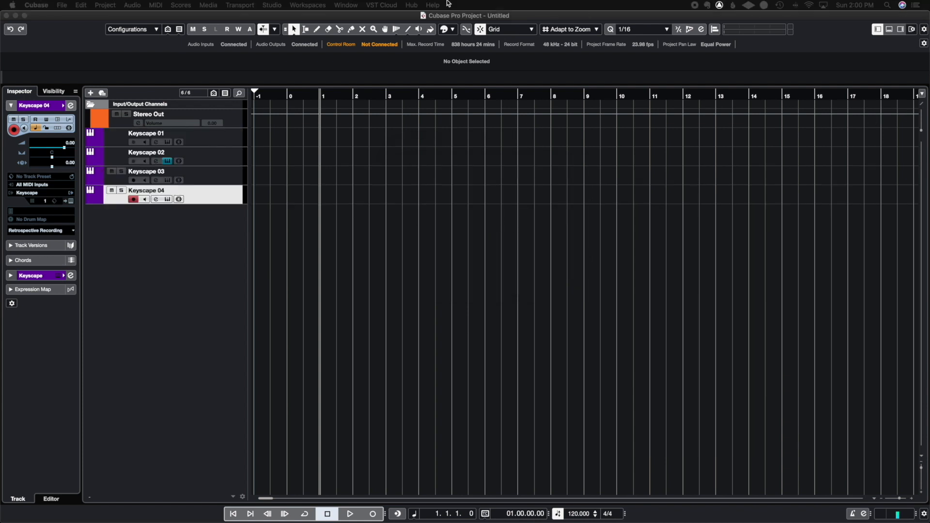
Step: Bring the MixConsole back up and open MixConsole 2 as a second mixer window
click(342, 6)
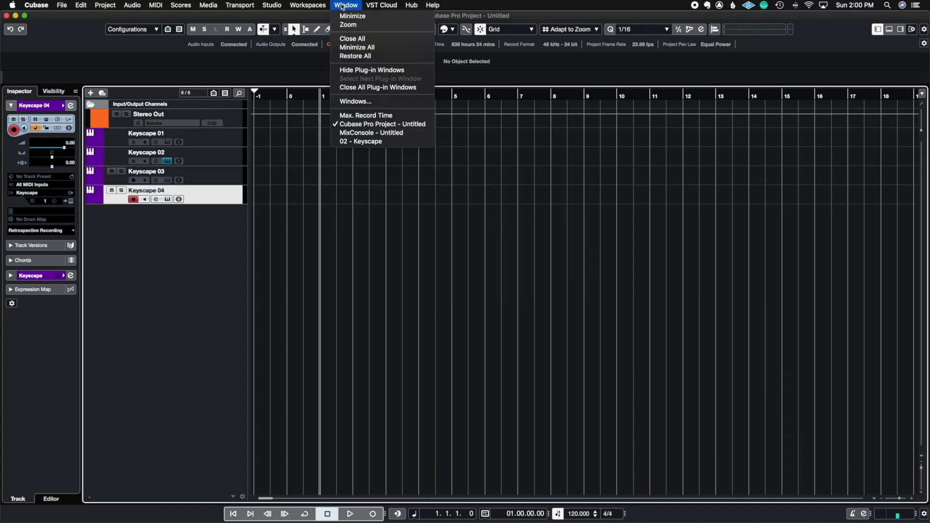
click(371, 132)
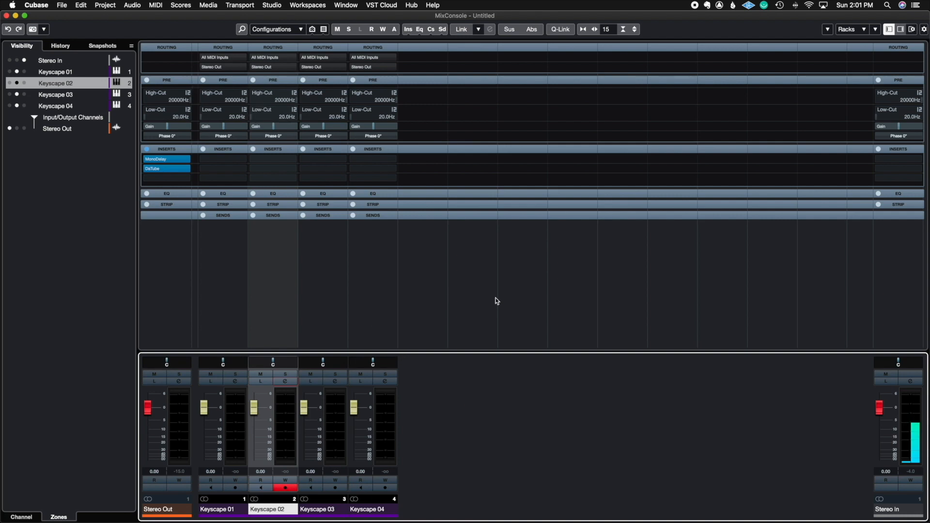
click(272, 6)
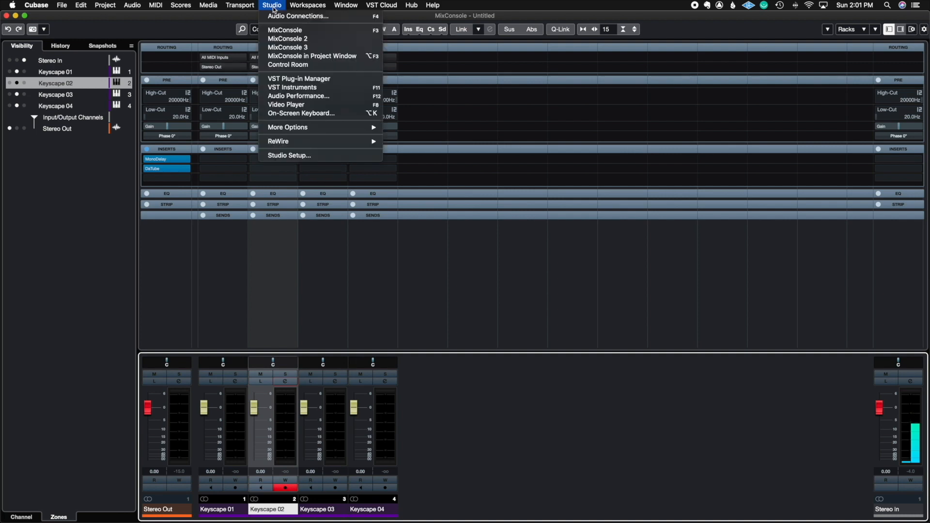
click(293, 38)
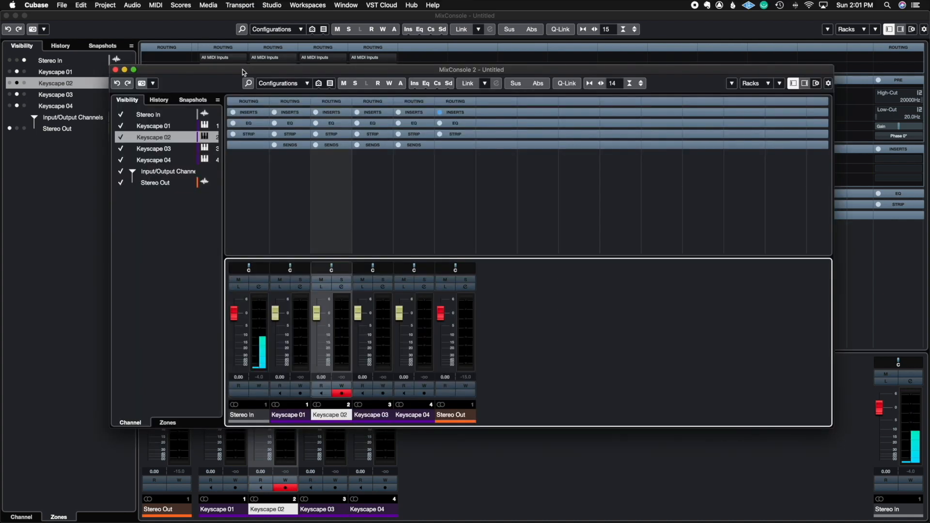
Step: Hide the four Keyscape channels in MixConsole 2 and reposition its window over the main mixer
drag(243, 69, 207, 16)
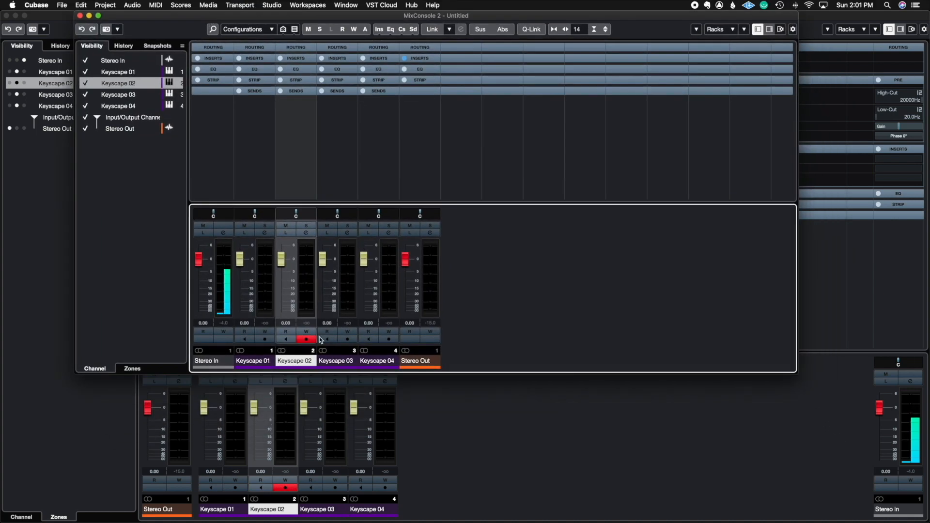
drag(87, 72, 86, 96)
click(86, 106)
drag(162, 16, 507, 50)
drag(447, 49, 440, 25)
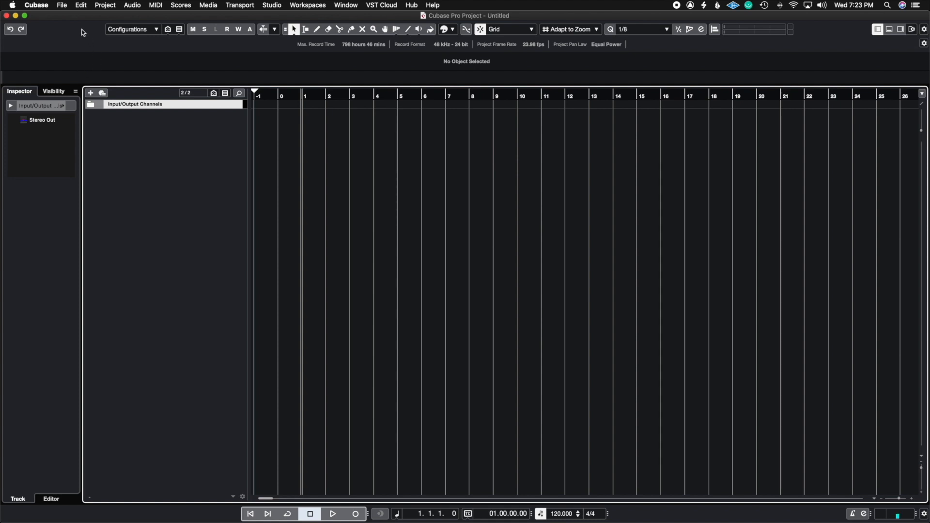
Step: Open the Export Audio Mixdown dialog, move it into clear view, and check the Conflicts setting for existing files
click(69, 8)
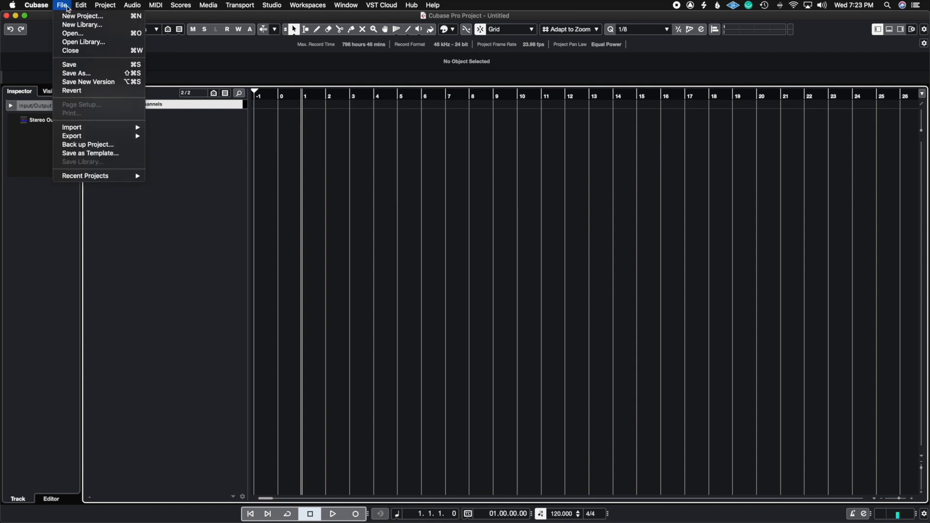
mouse_move(99, 138)
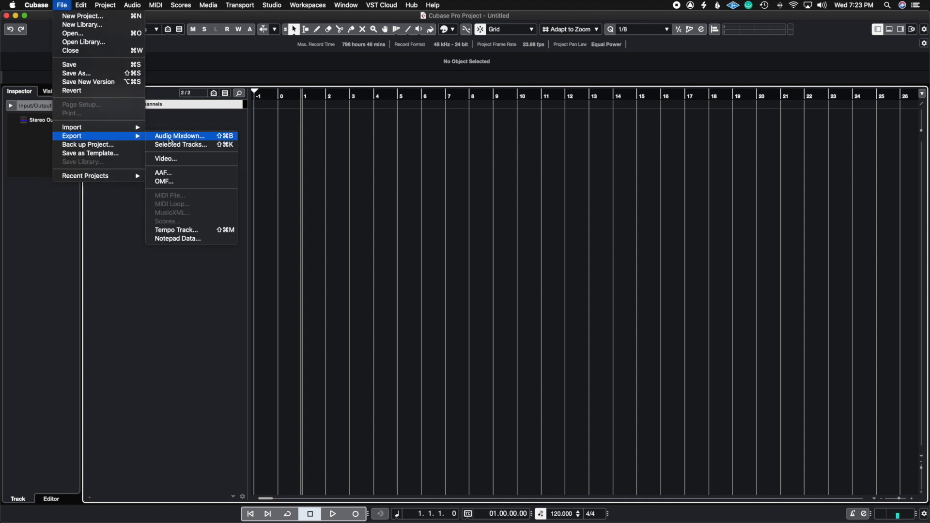
click(170, 139)
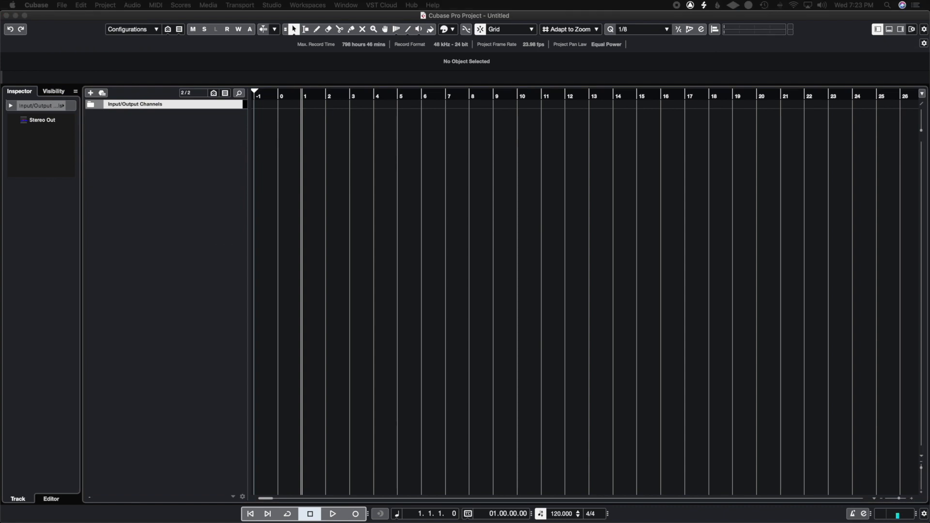
drag(153, 119, 304, 48)
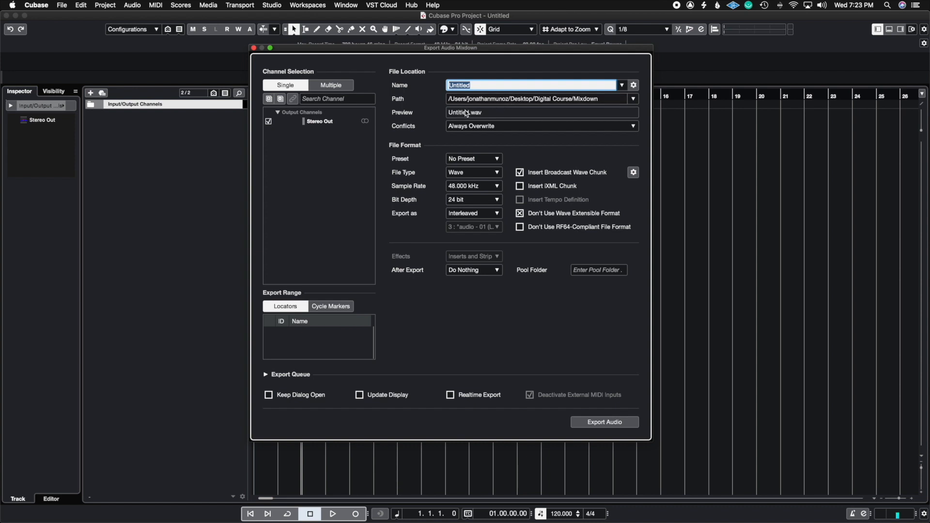
click(455, 127)
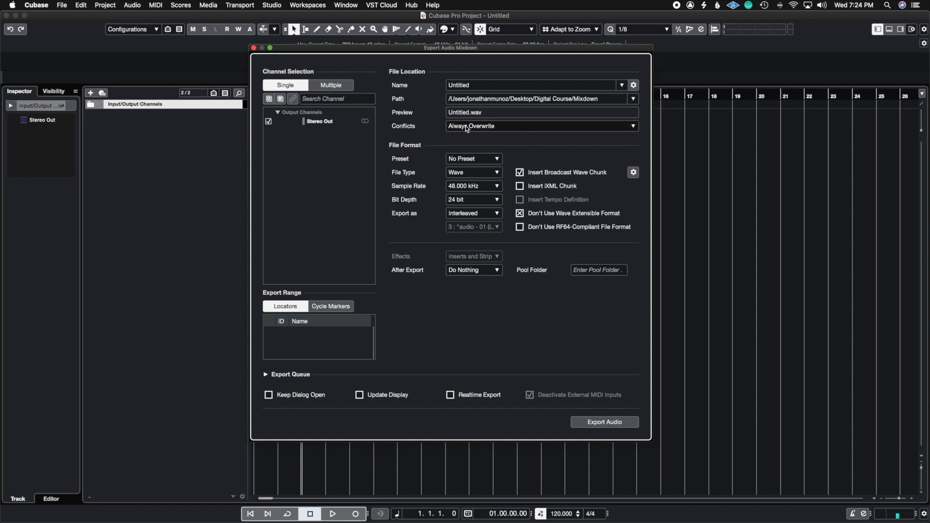
Step: Review the available Conflicts, Sample Rate and After Export options in the audio mixdown settings, keeping the current choices
click(468, 128)
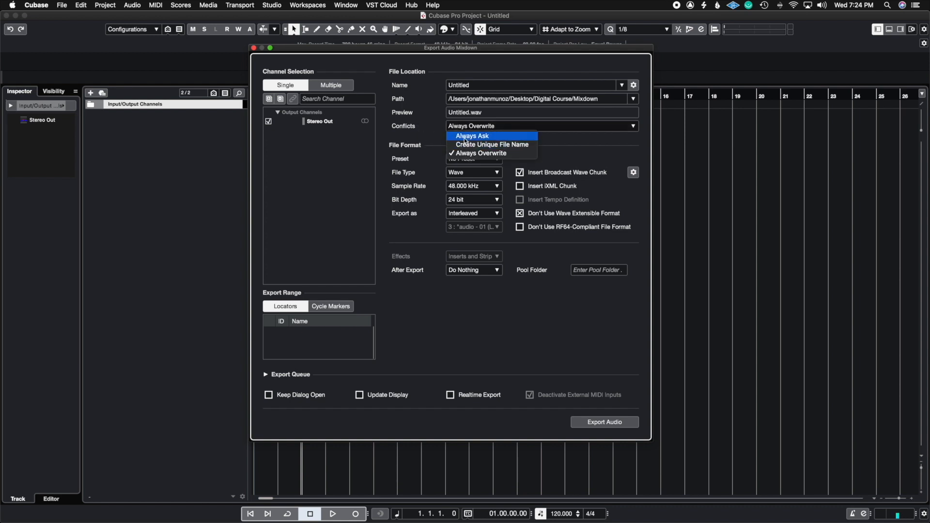
click(429, 136)
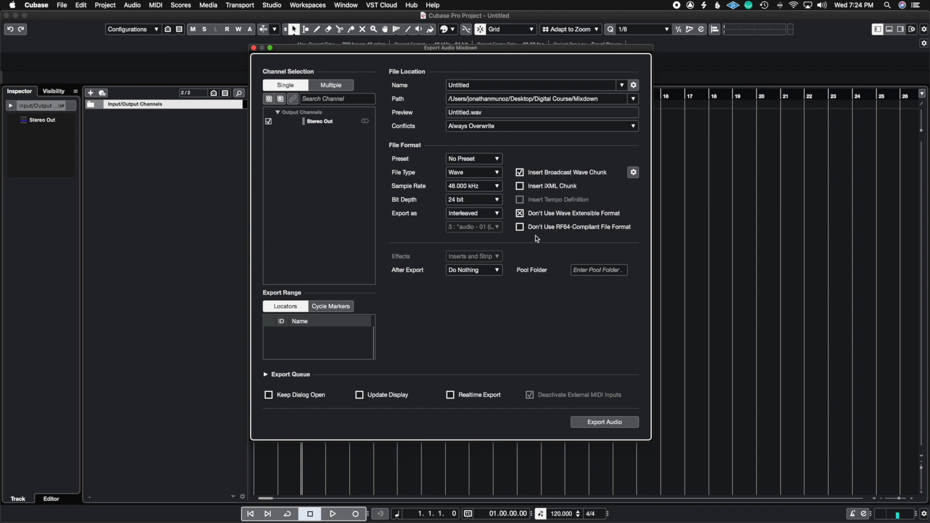
click(458, 192)
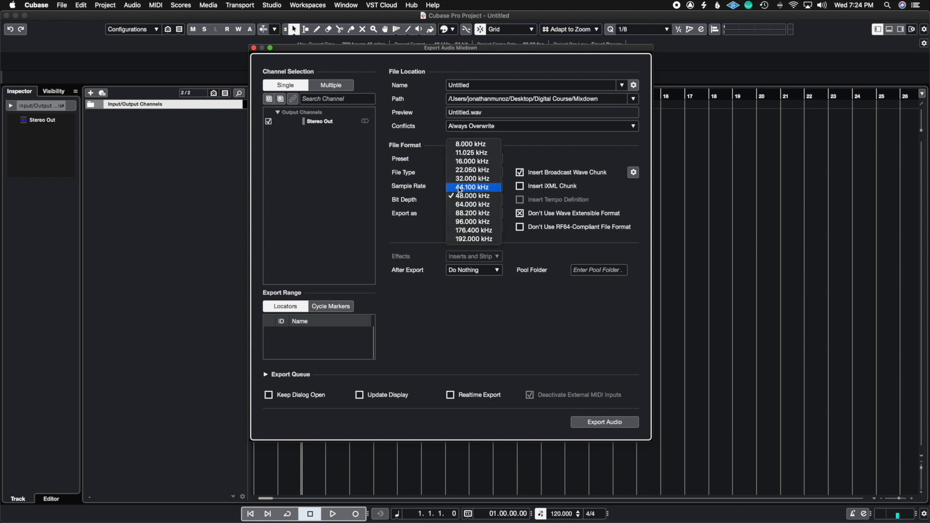
click(460, 193)
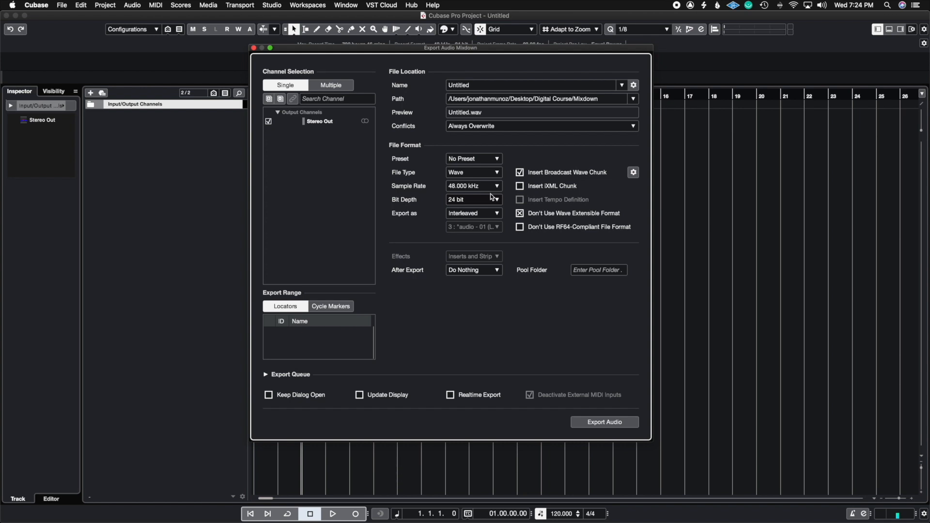
click(498, 271)
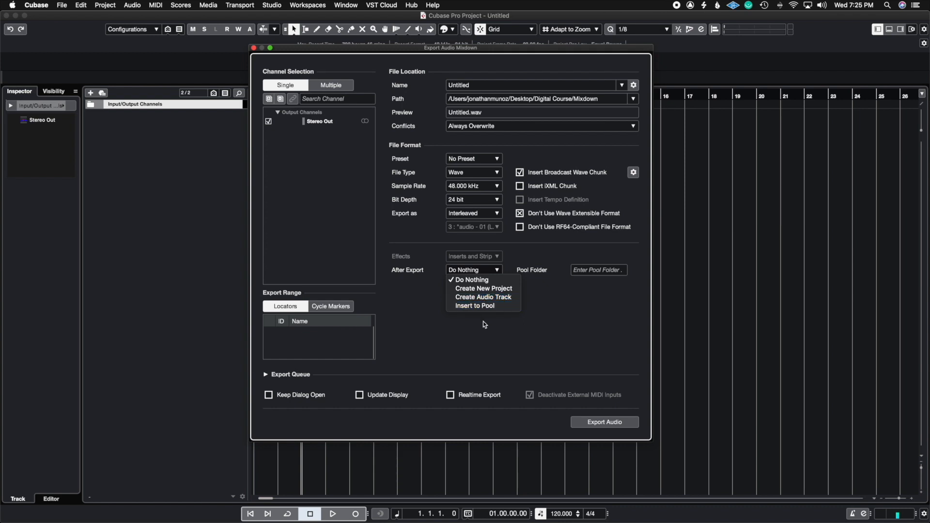
click(548, 307)
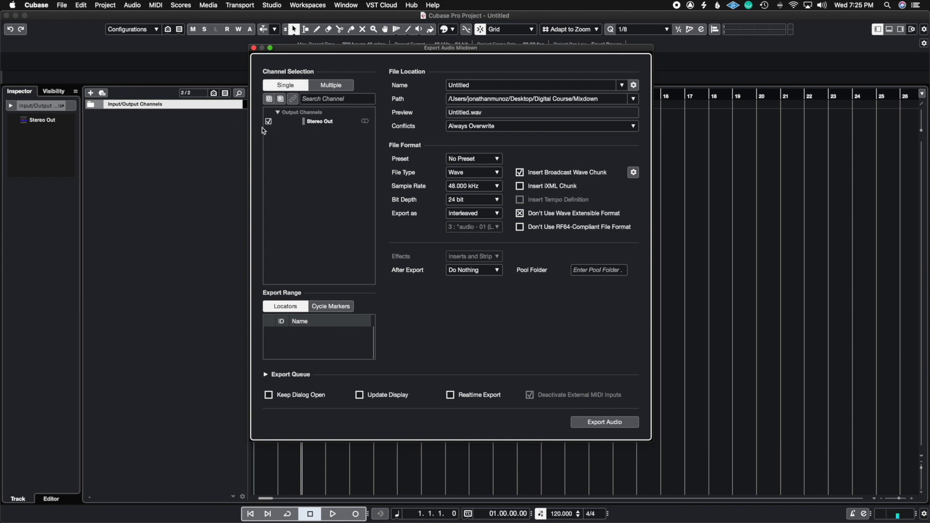
Step: Close the export dialog and add 5 Keyscape instrument tracks routed to Stereo Out, closing the instrument window
click(254, 48)
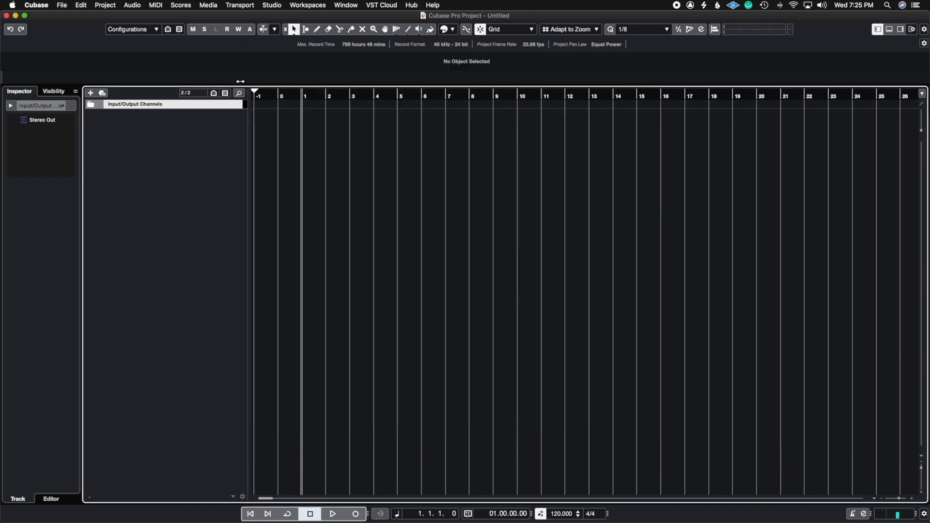
right_click(221, 132)
click(237, 139)
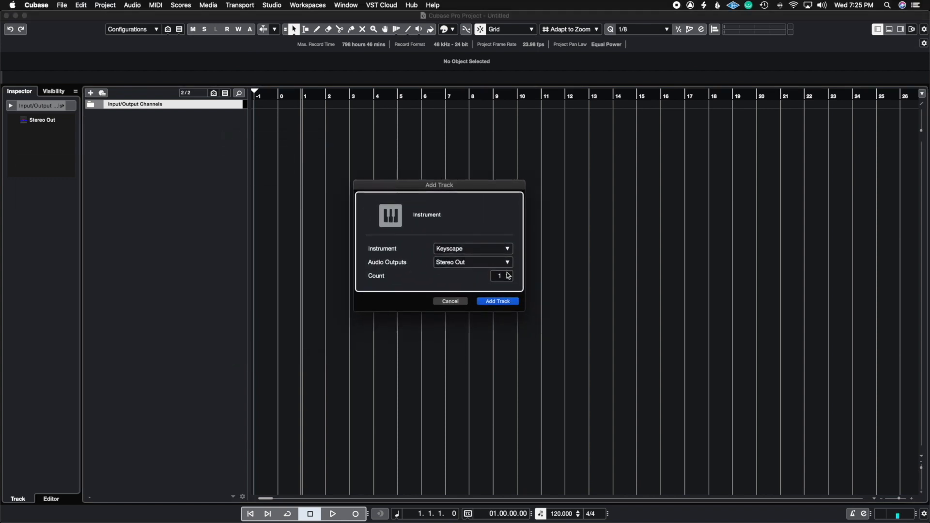
click(507, 274)
click(500, 300)
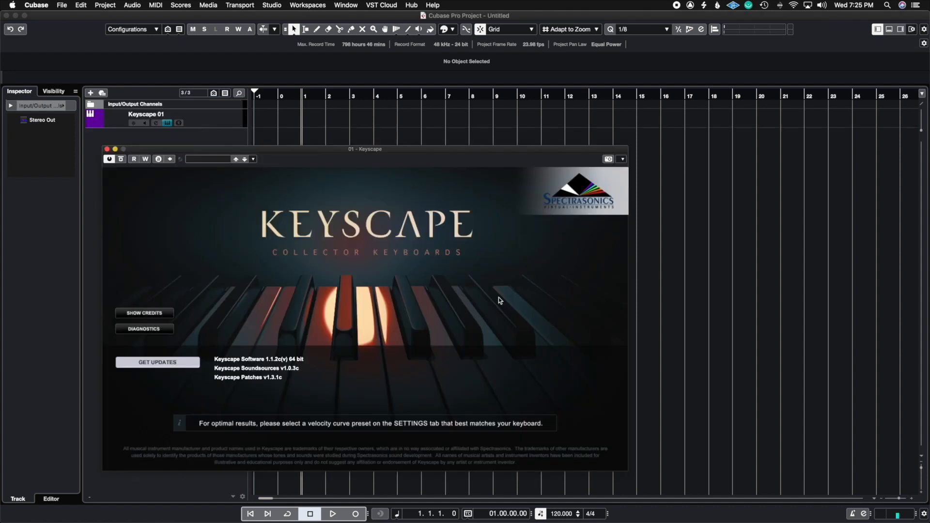
click(110, 150)
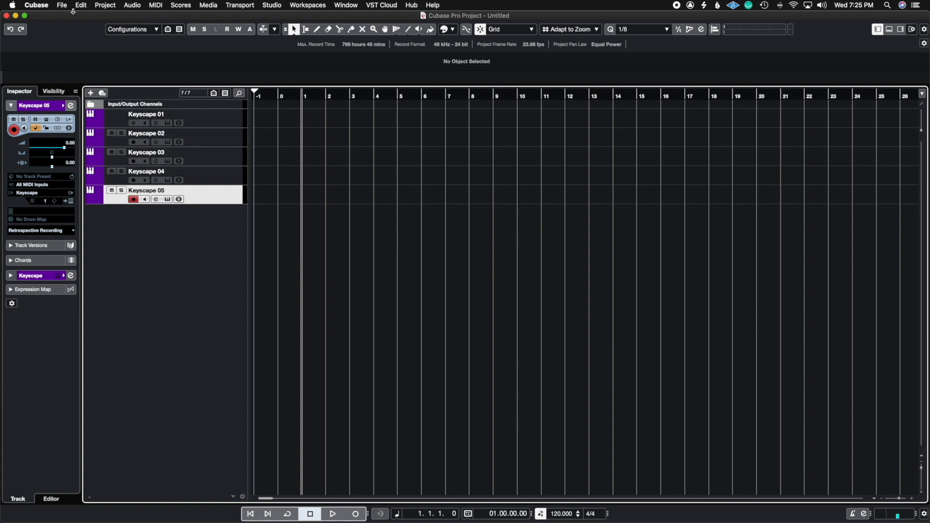
Step: Reopen the Export Audio Mixdown dialog and set the channel selection to Multiple
click(62, 6)
mouse_move(107, 137)
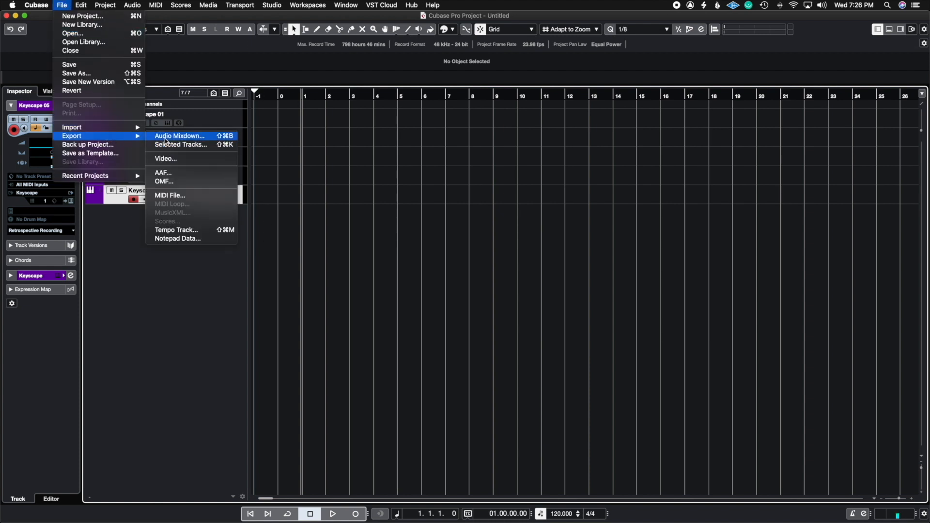
click(170, 136)
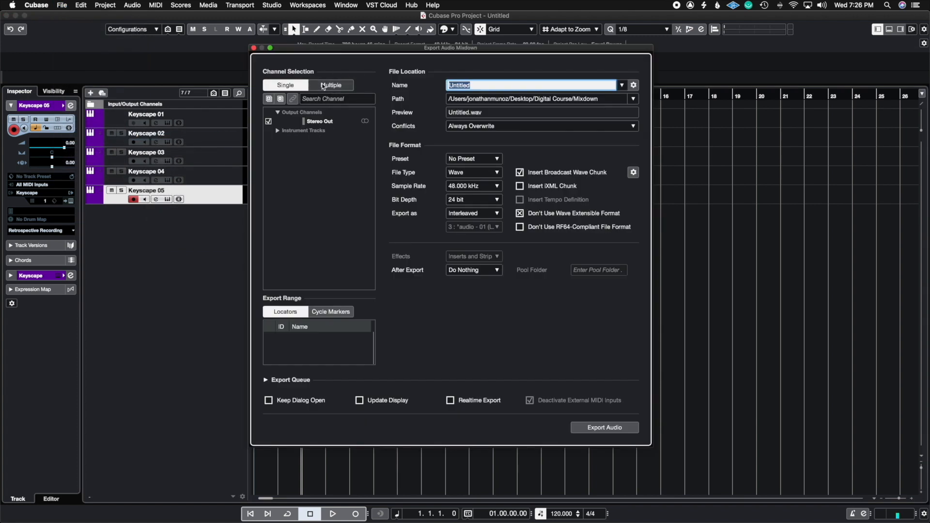
click(331, 87)
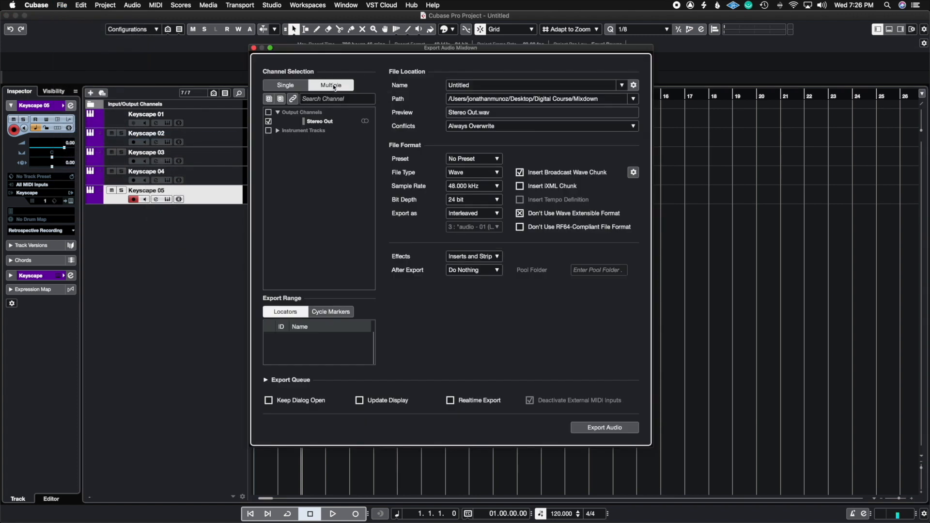
Step: Exclude Stereo Out from the export and include the instrument tracks Keyscape 01 through Keyscape 05
click(268, 121)
click(278, 131)
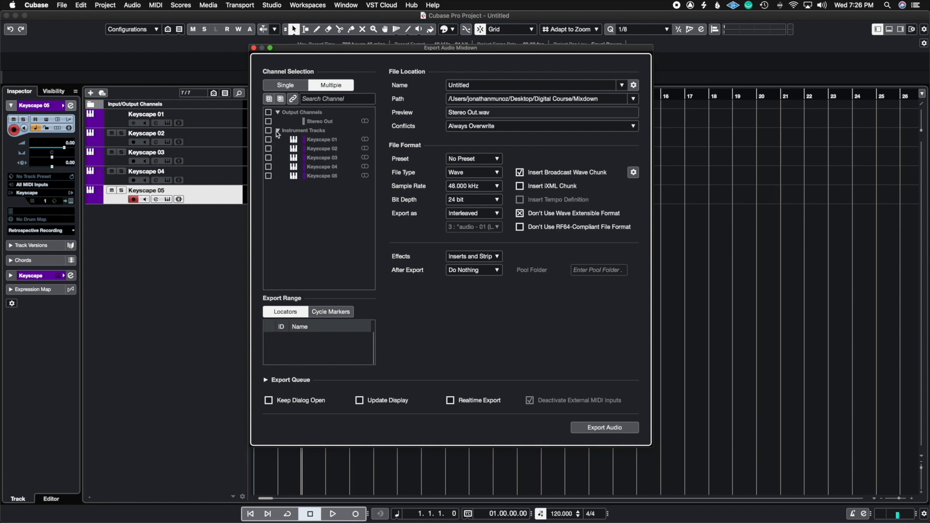
click(269, 139)
click(269, 149)
click(268, 158)
click(268, 167)
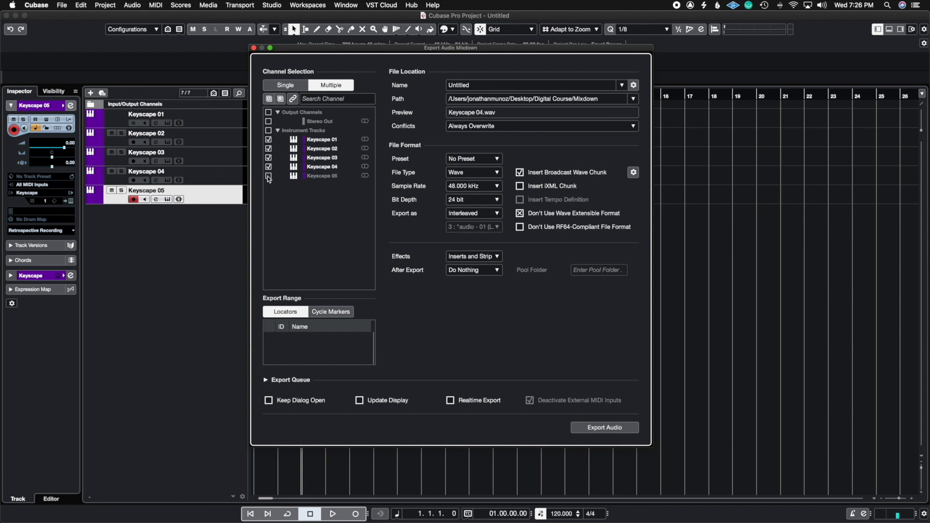
click(269, 176)
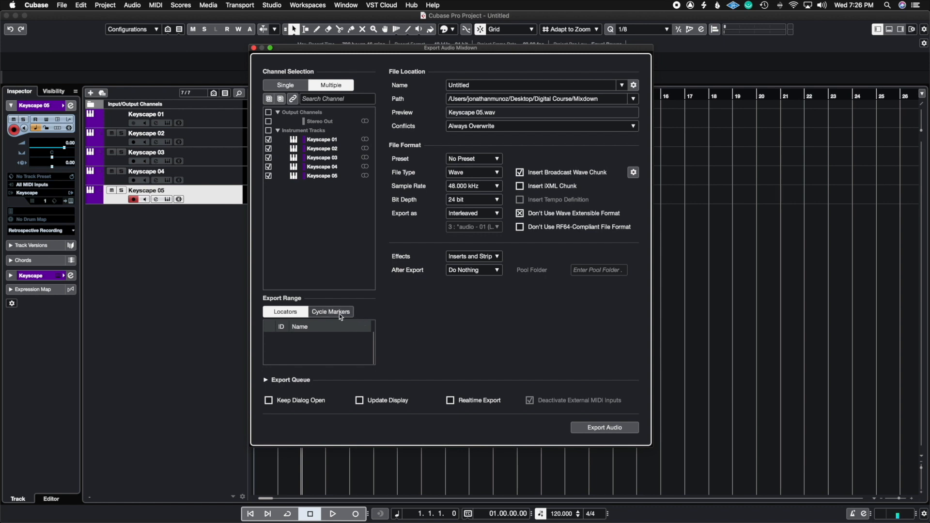
Step: Try the Cycle Markers export range and return the range to Locators
click(317, 314)
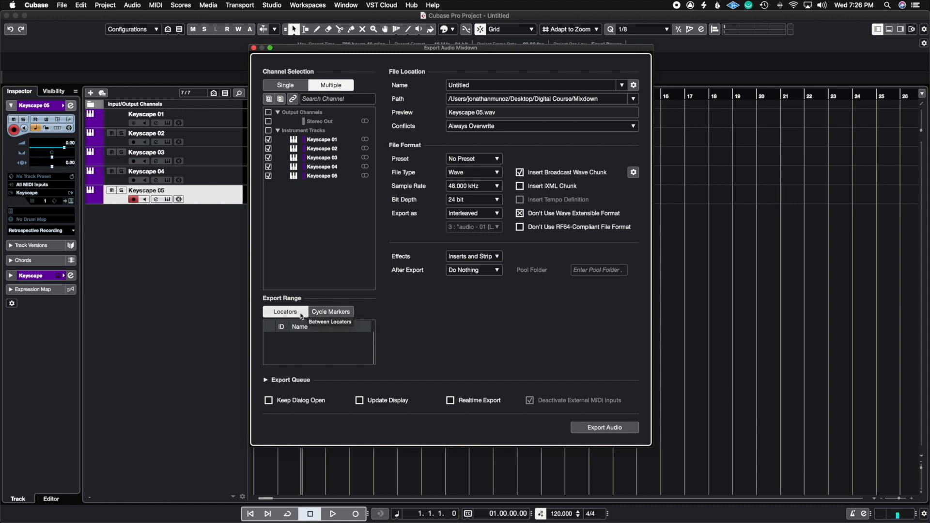
click(301, 314)
click(339, 314)
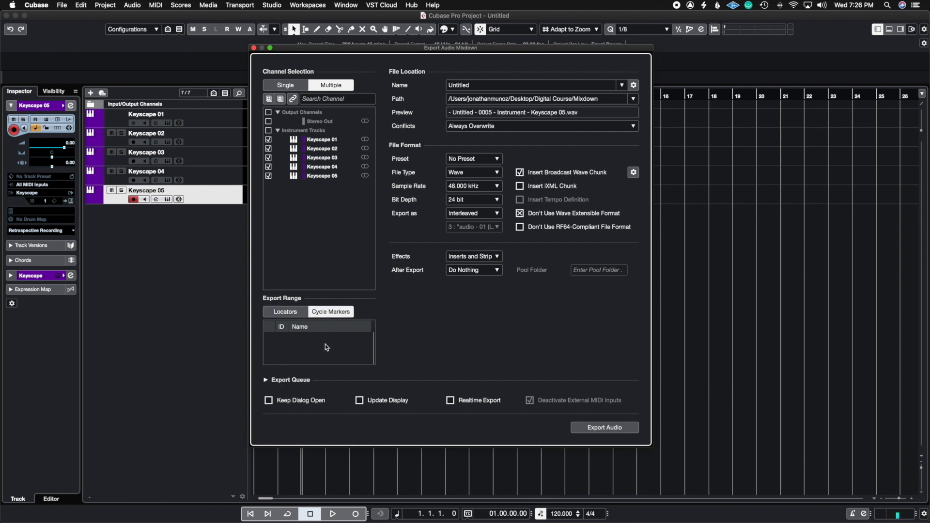
click(288, 312)
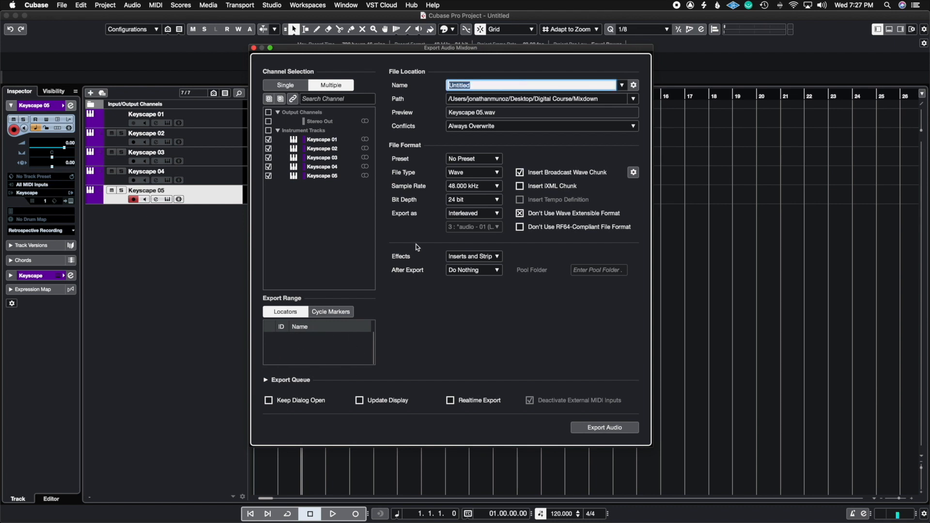
Step: Move the export dialog higher, expand the Export Queue and set the channel selection back to Single
drag(448, 47, 450, 12)
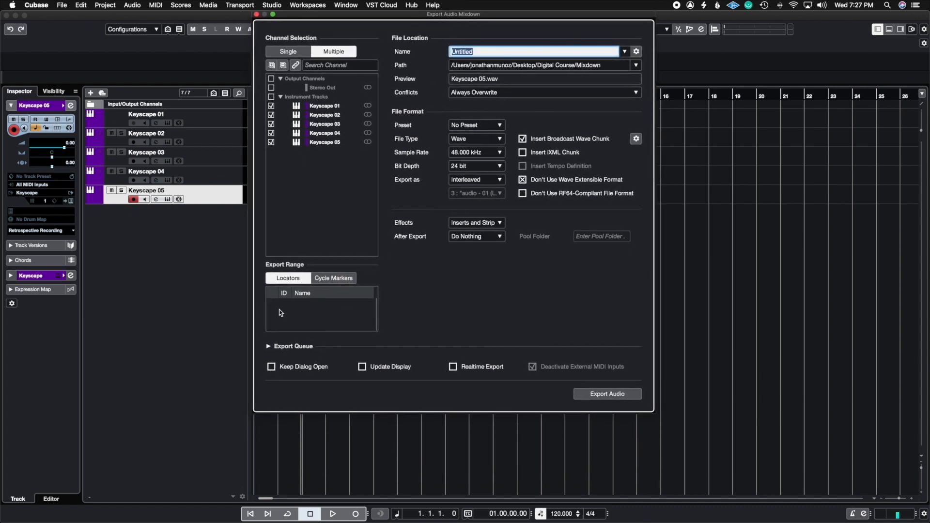
click(267, 346)
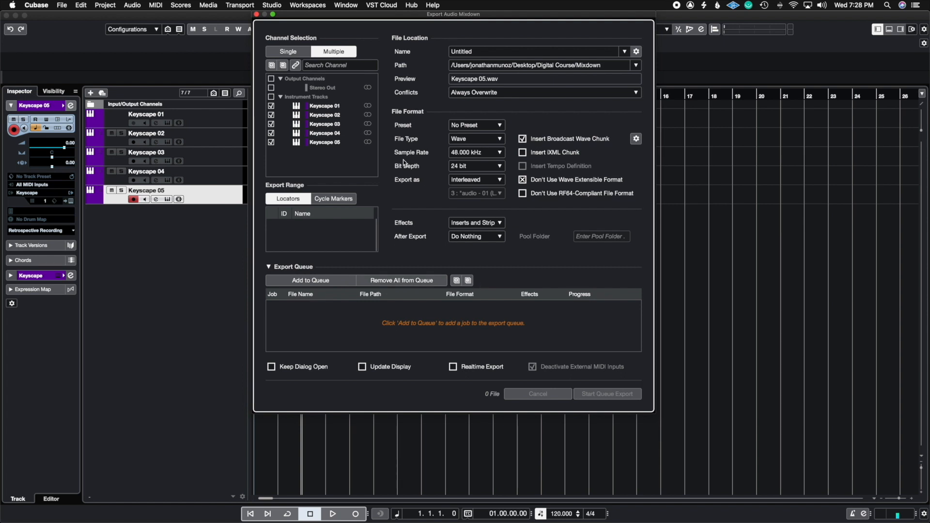
click(300, 53)
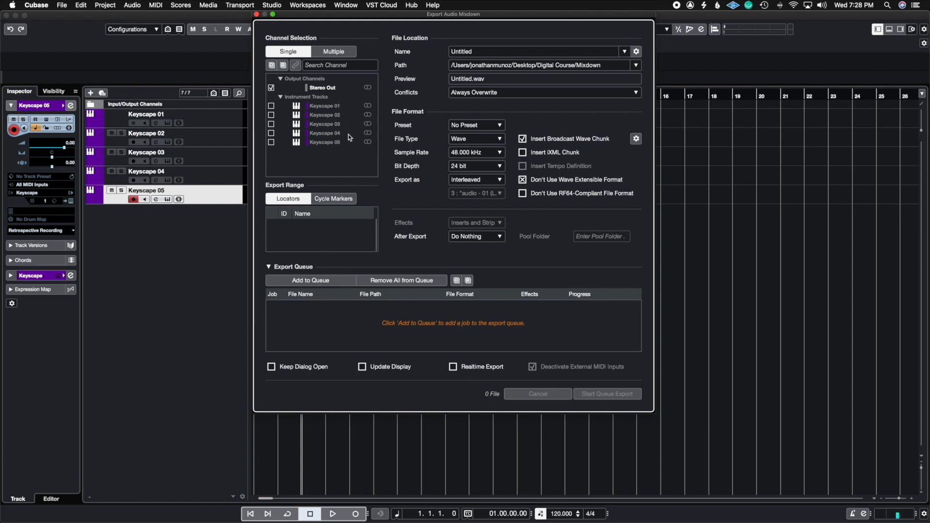
Step: Add the Stereo Out mixdown to the export queue, plus a multiple-channel job containing Keyscape 01 and Keyscape 02
click(304, 282)
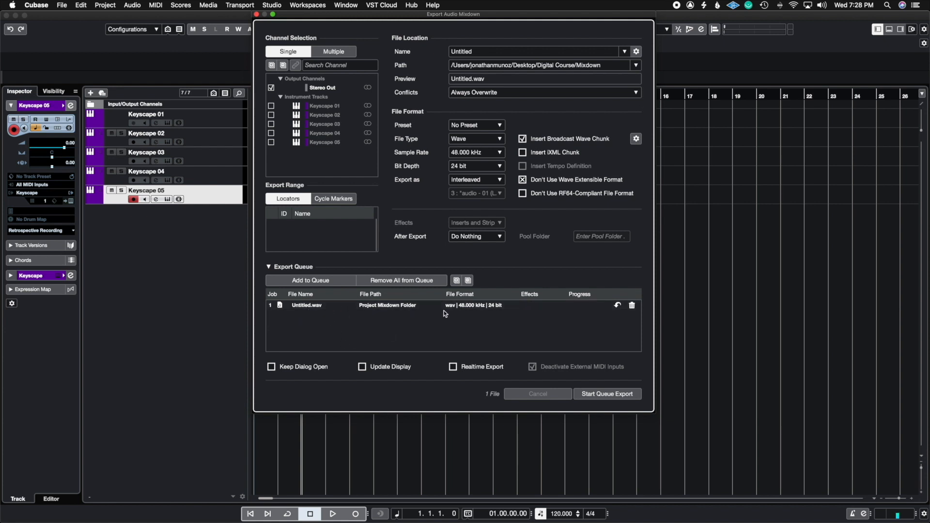
click(337, 52)
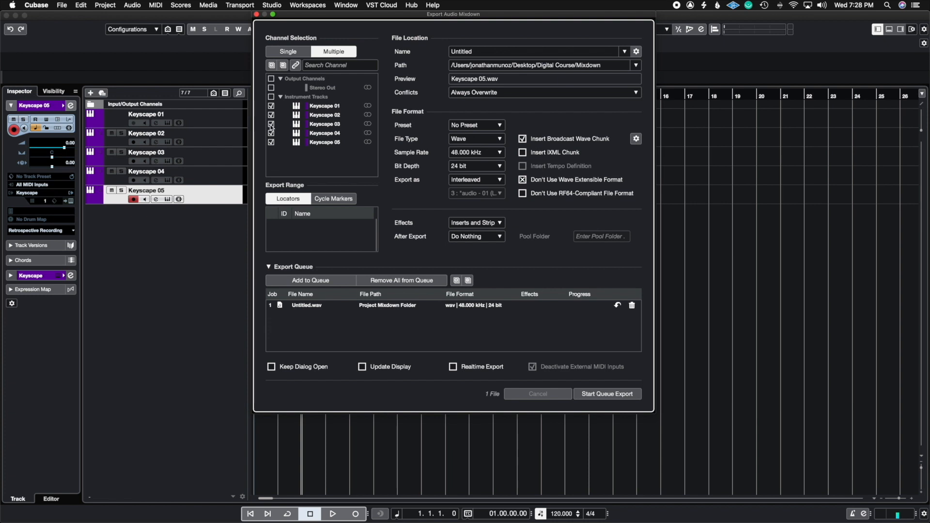
drag(271, 125, 269, 143)
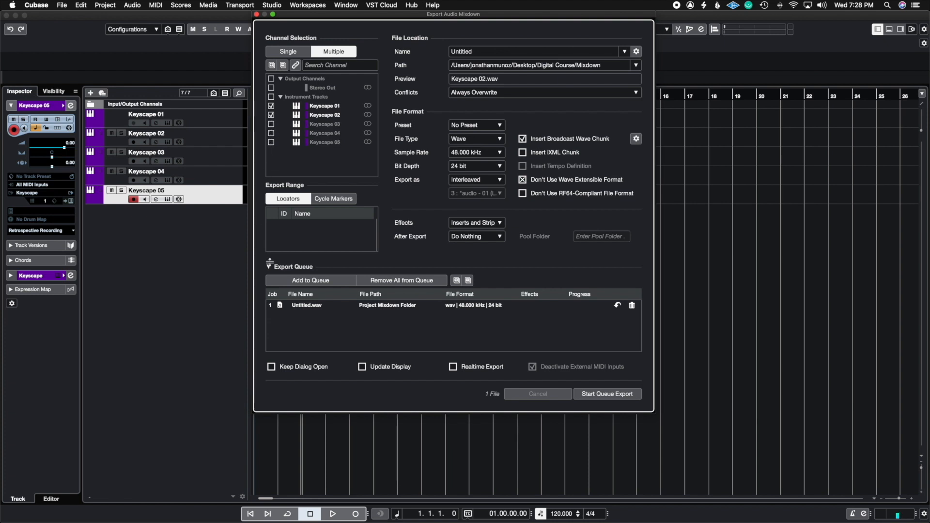
click(294, 282)
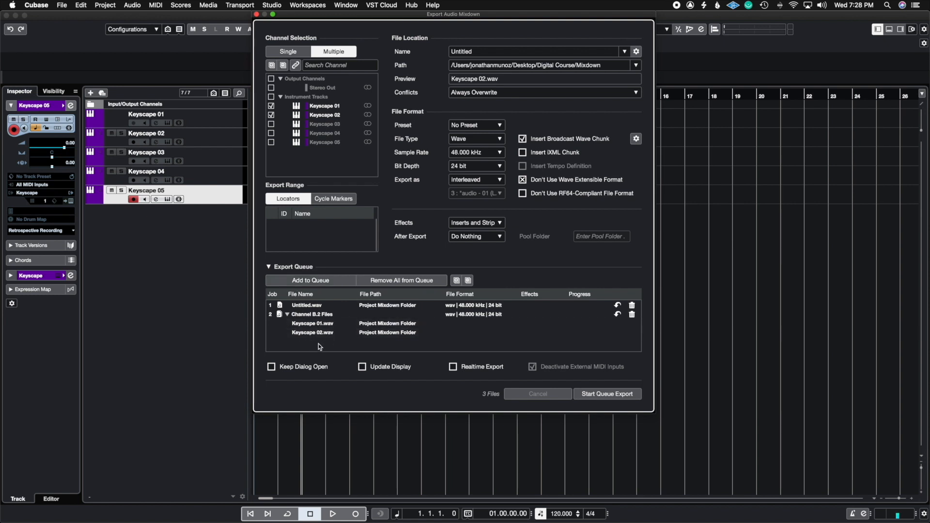
drag(327, 332, 328, 331)
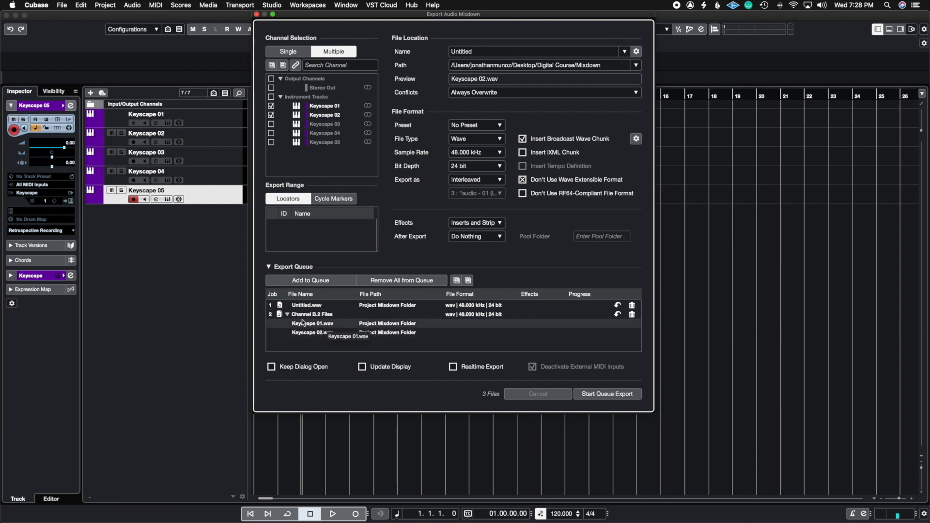
click(287, 314)
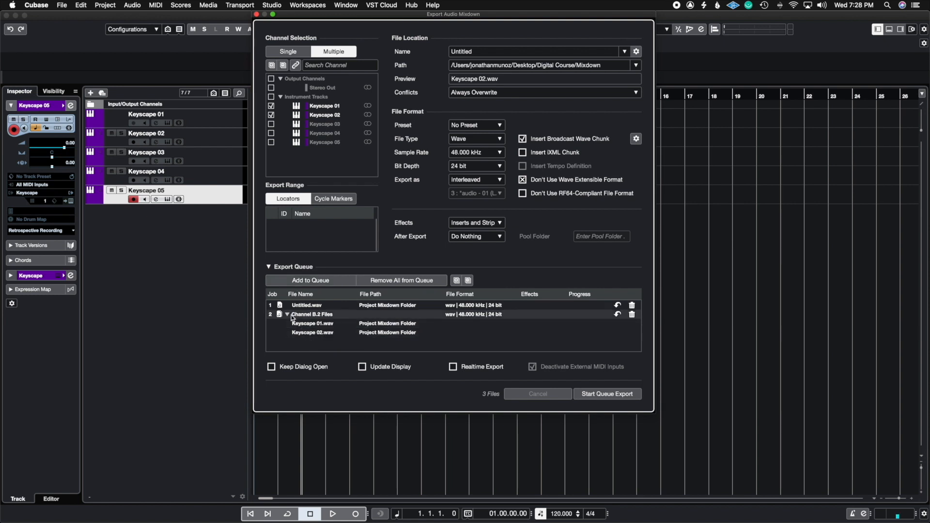
Step: Queue another export job containing only Keyscape 04 and Keyscape 05, and reselect the second job to review its settings
click(272, 105)
click(271, 115)
click(271, 132)
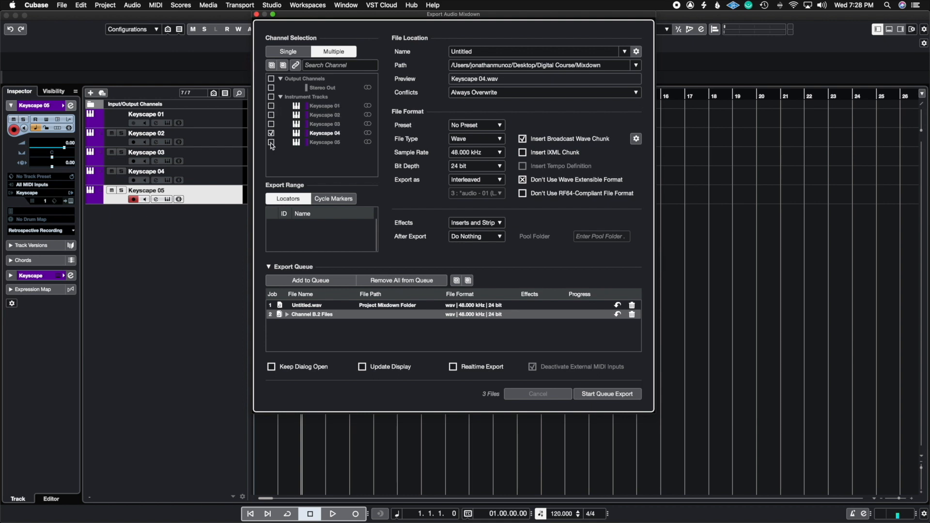
click(271, 142)
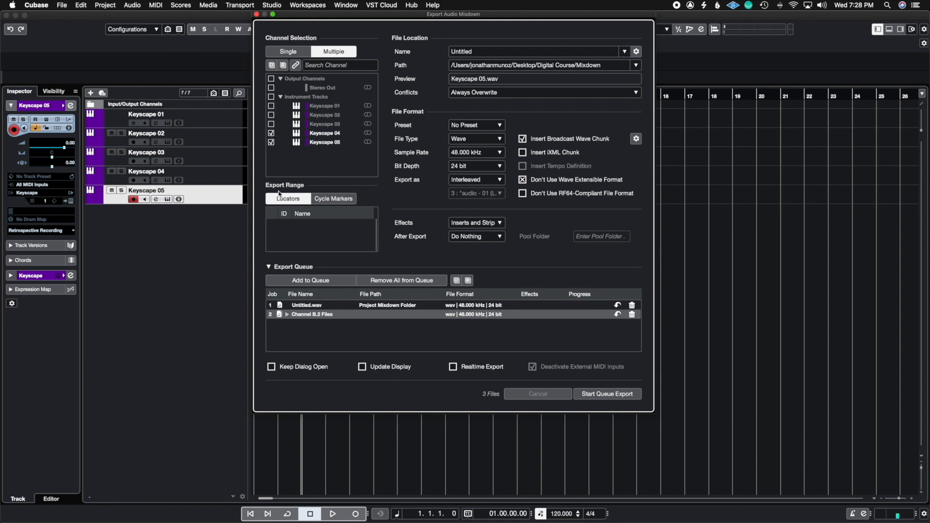
click(311, 280)
click(287, 323)
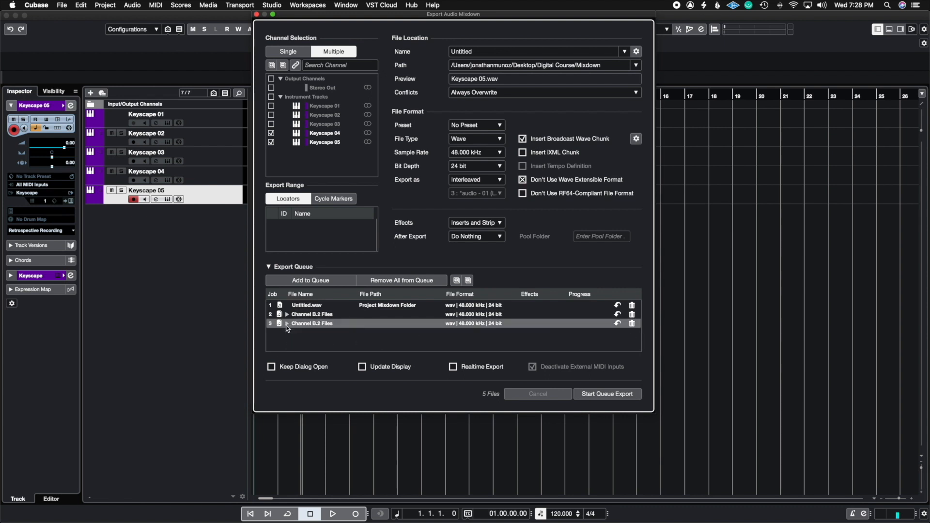
click(320, 314)
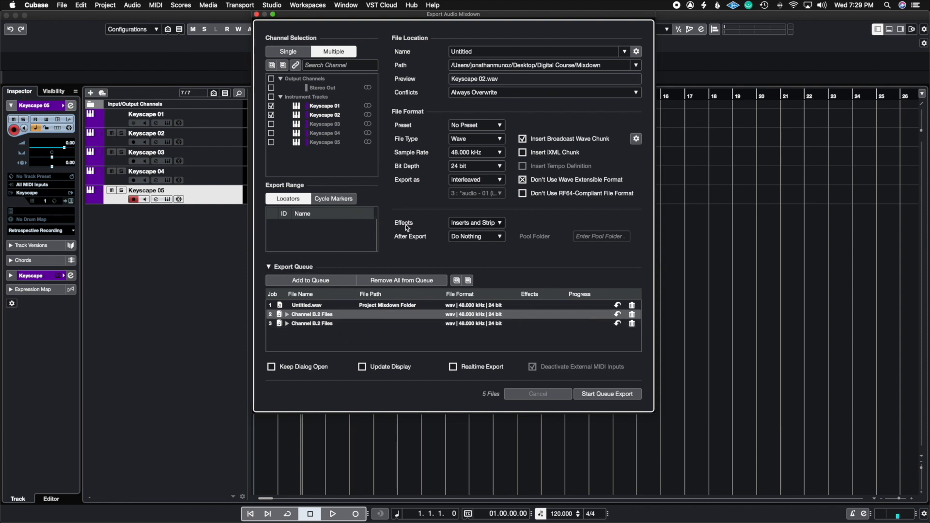
mouse_move(406, 225)
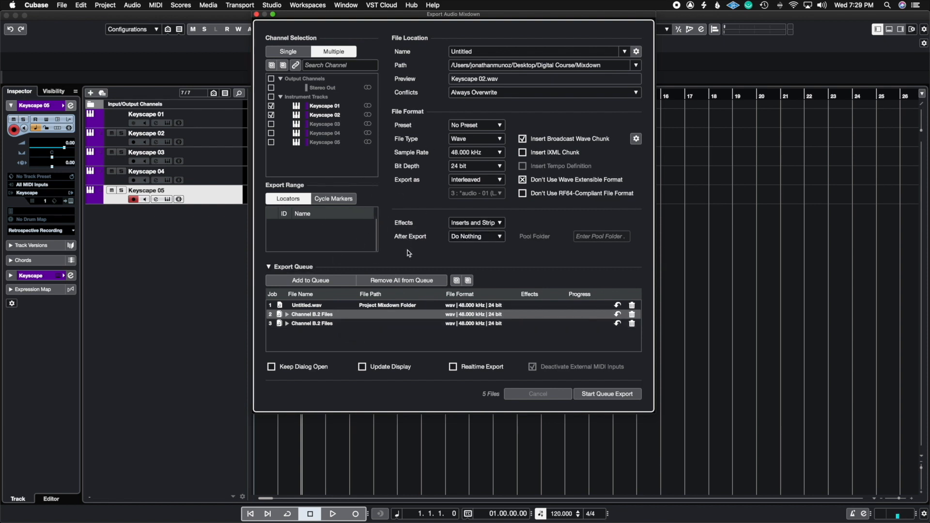
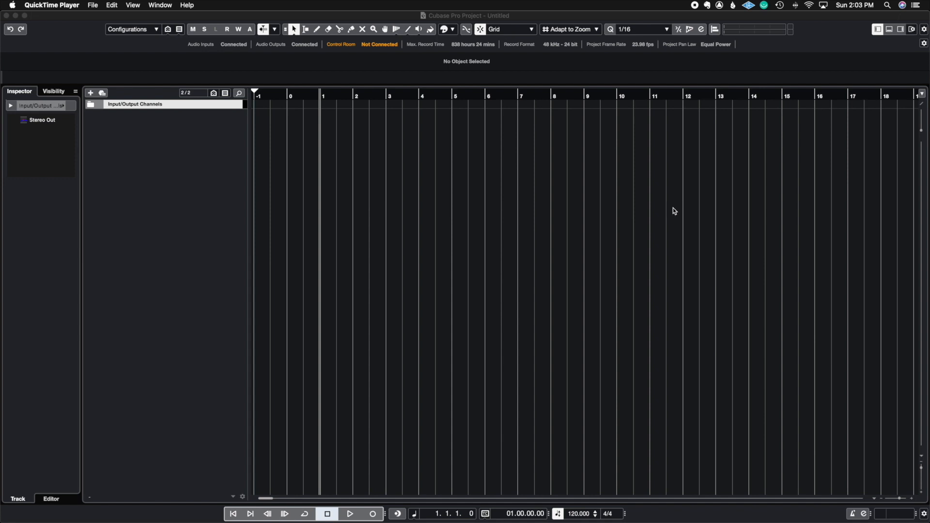
Step: Add a Marker track to the empty Cubase project and enlarge its height
click(673, 208)
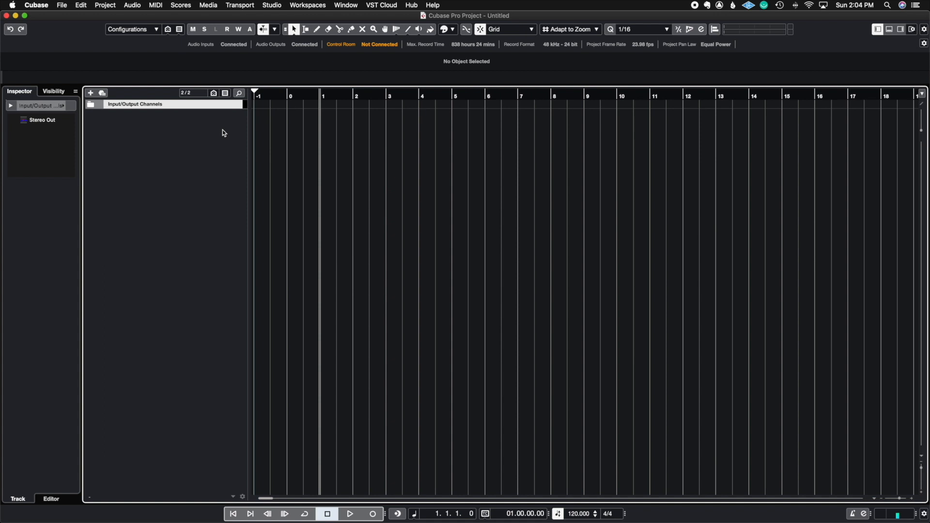
right_click(201, 130)
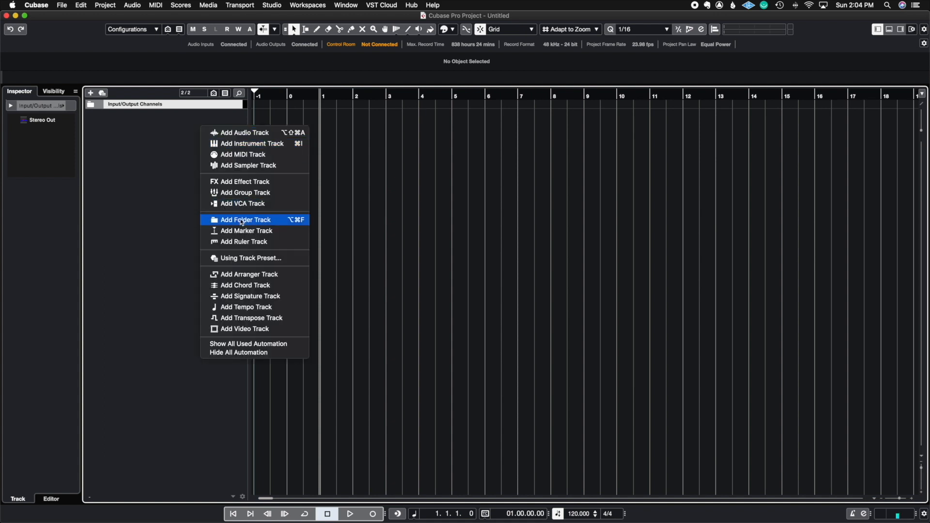
click(134, 163)
click(90, 93)
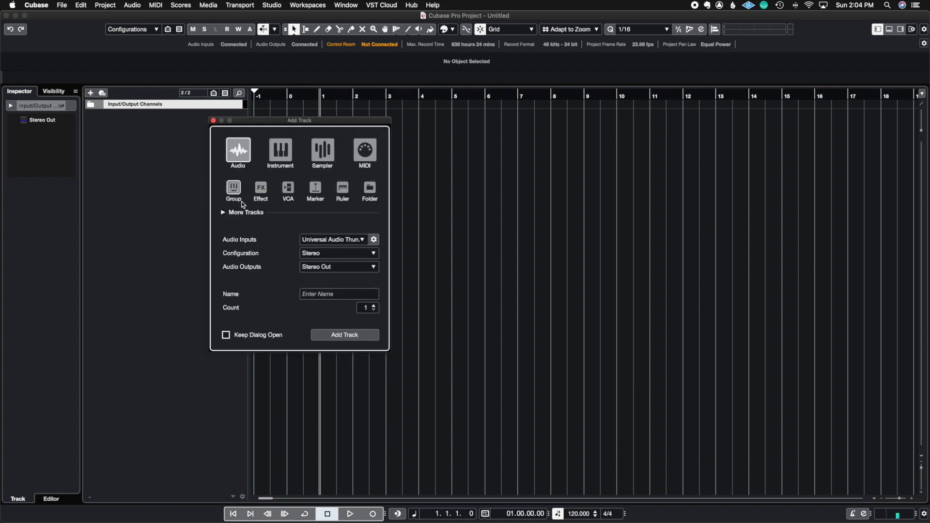
click(315, 186)
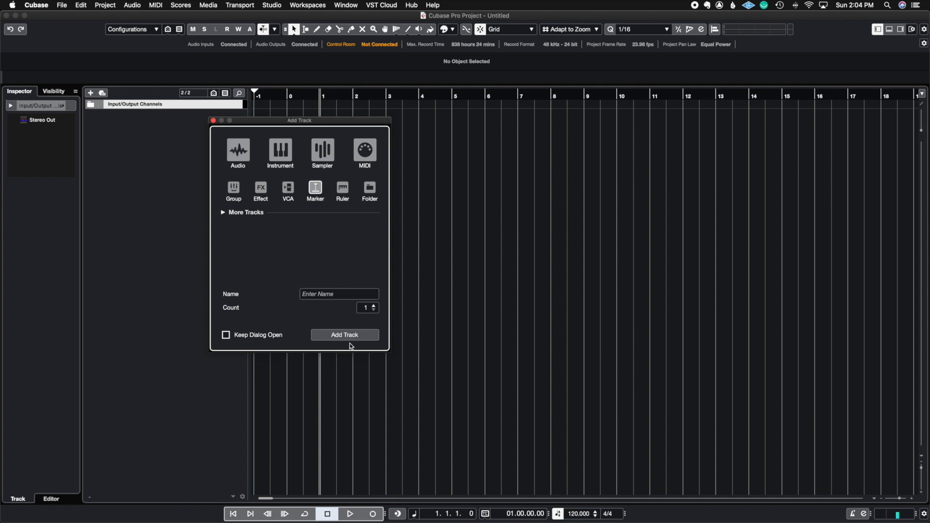
click(345, 335)
drag(120, 127, 120, 227)
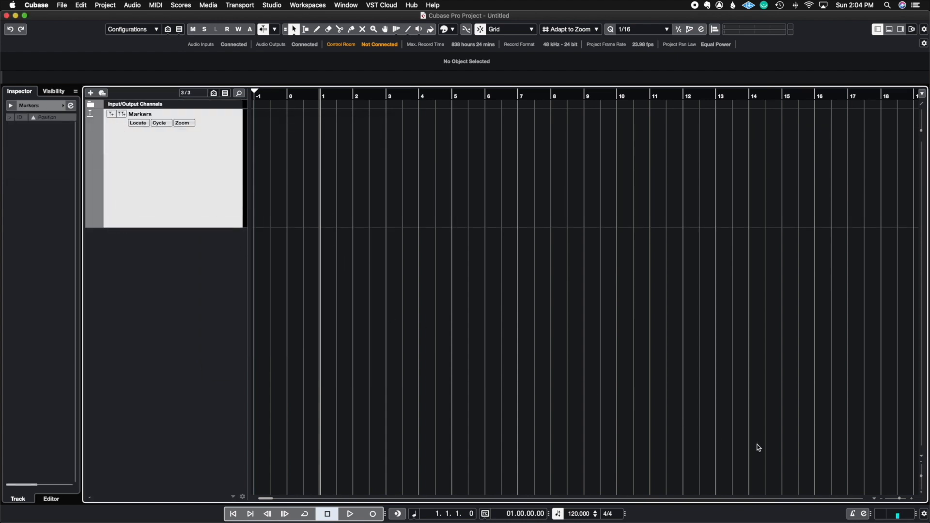
Step: Add a position marker at bar 1 on the Markers track and name it "Verse"
click(911, 498)
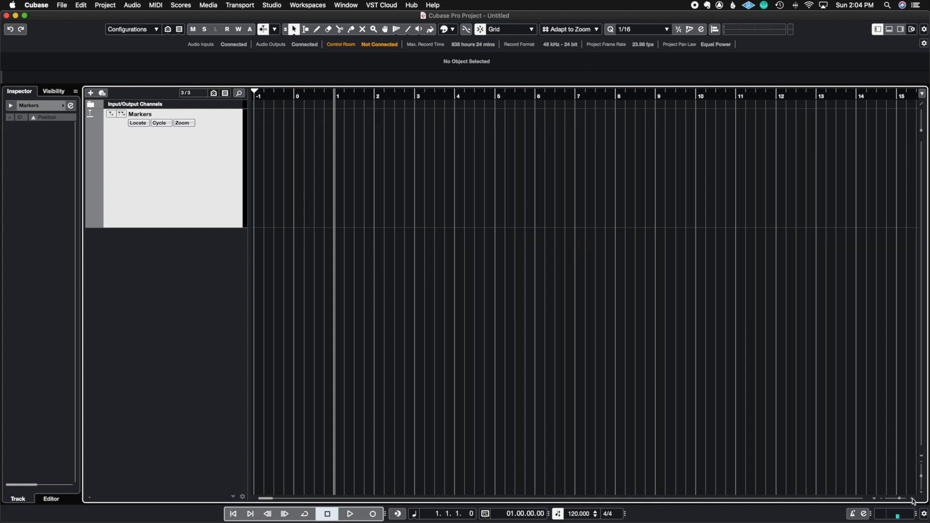
click(912, 499)
click(912, 499)
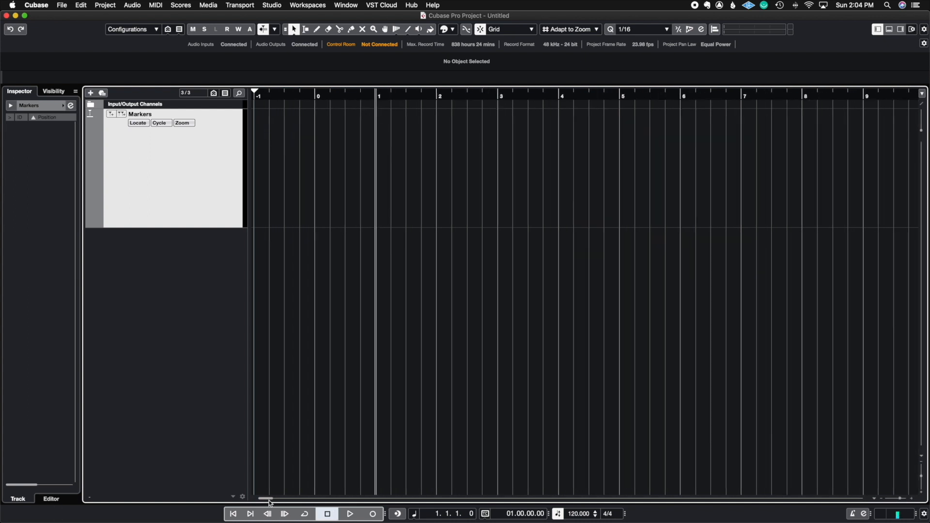
click(111, 116)
click(380, 224)
click(50, 66)
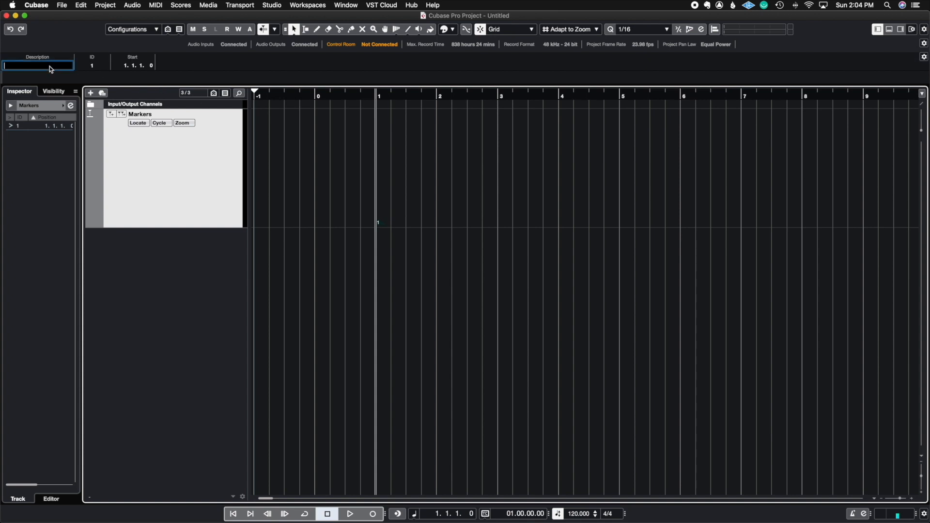
text(Verse)
key(Return)
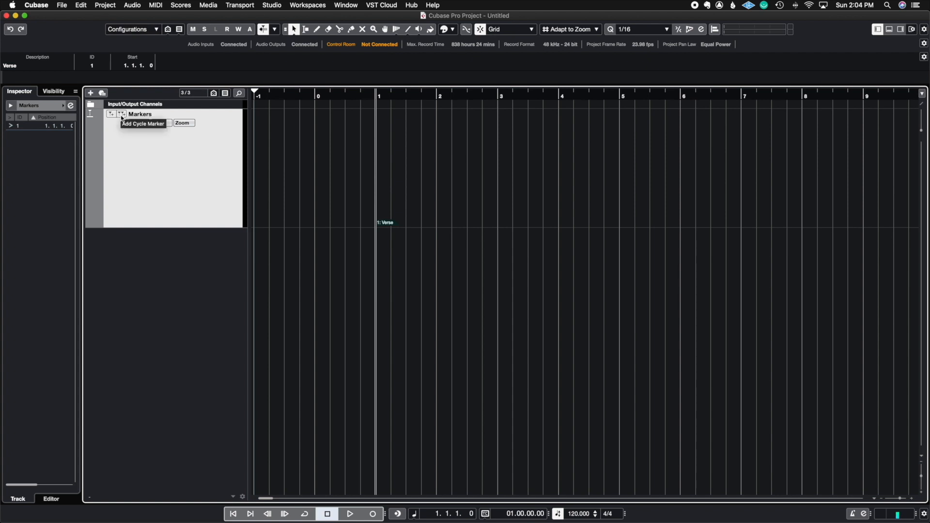
Step: Try to add a cycle marker with the project cursor at bar 2, and undo it
click(437, 94)
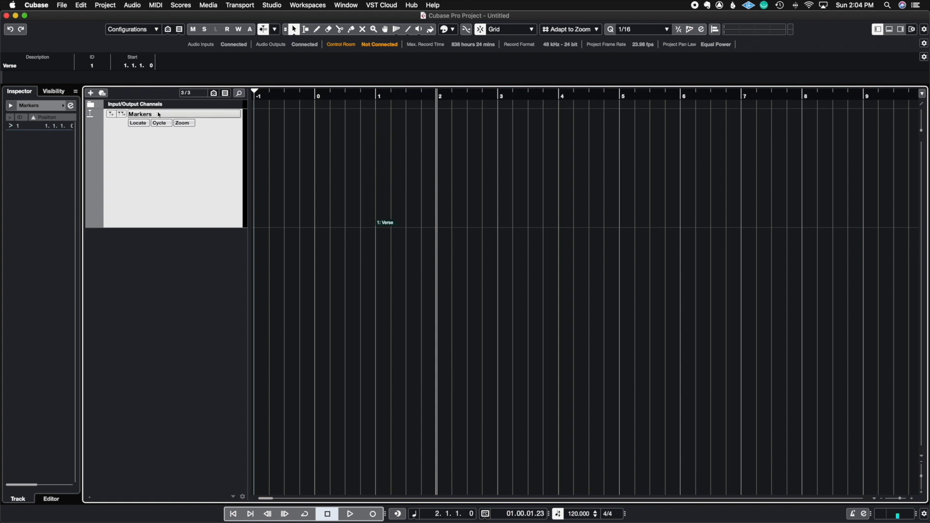
click(121, 114)
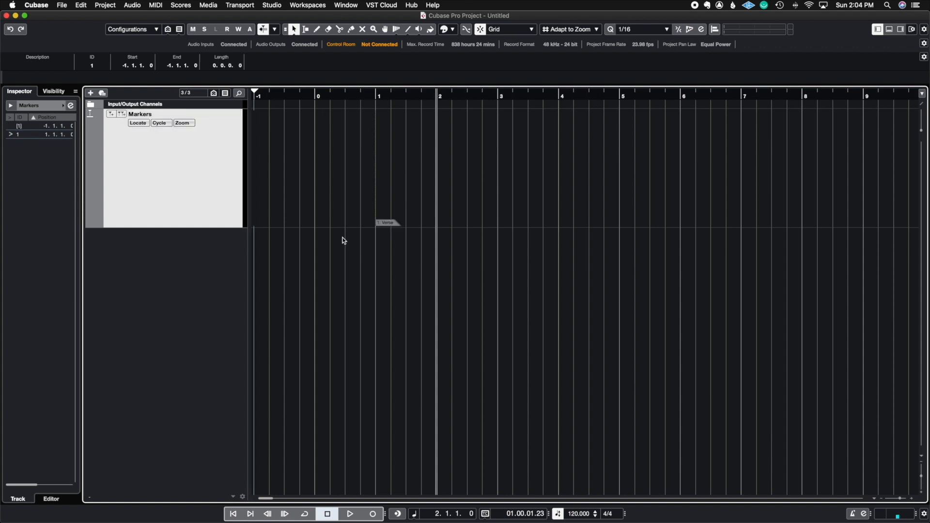
click(121, 114)
key(super+z)
key(super+z)
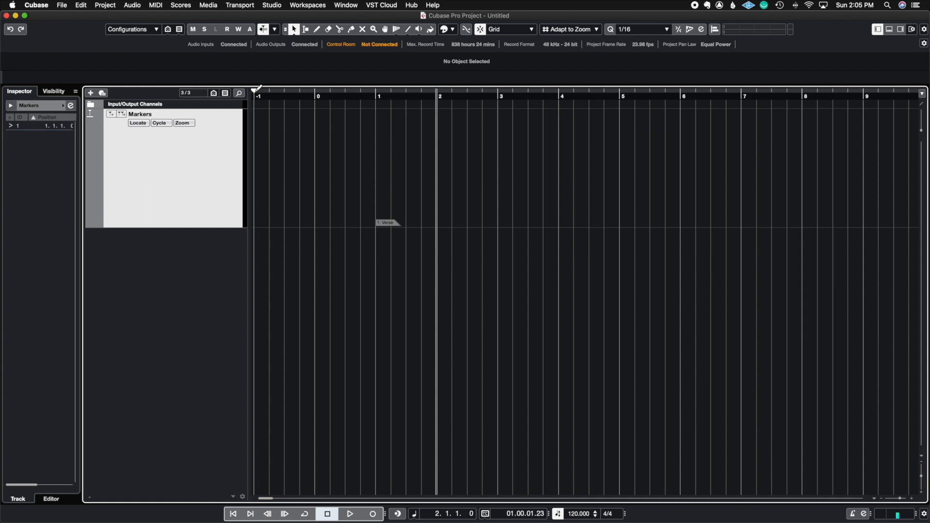
Step: Set the locator range from bar 2 to bar 5 and create a cycle marker over it
drag(256, 91, 622, 92)
drag(262, 92, 442, 117)
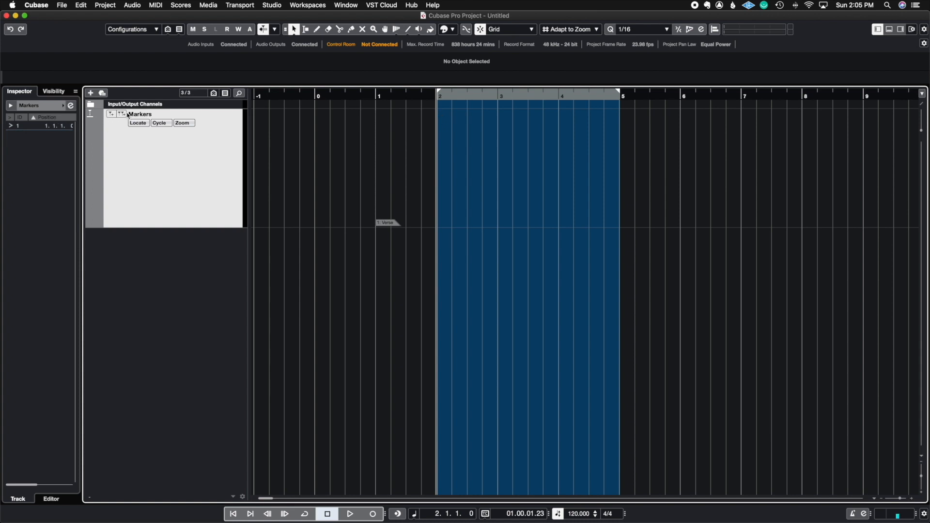
click(124, 117)
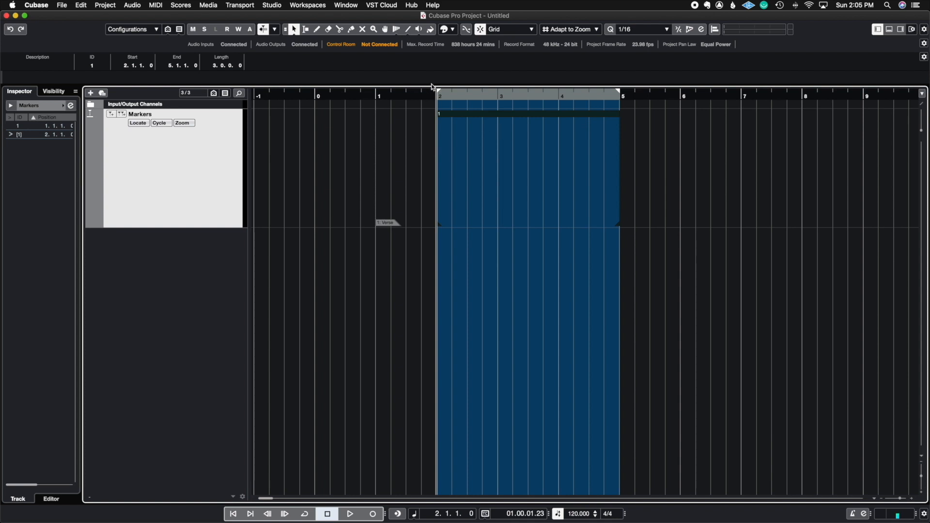
Step: Collapse the locator range back to the project start and name the cycle marker "Chours"
drag(440, 92, 254, 92)
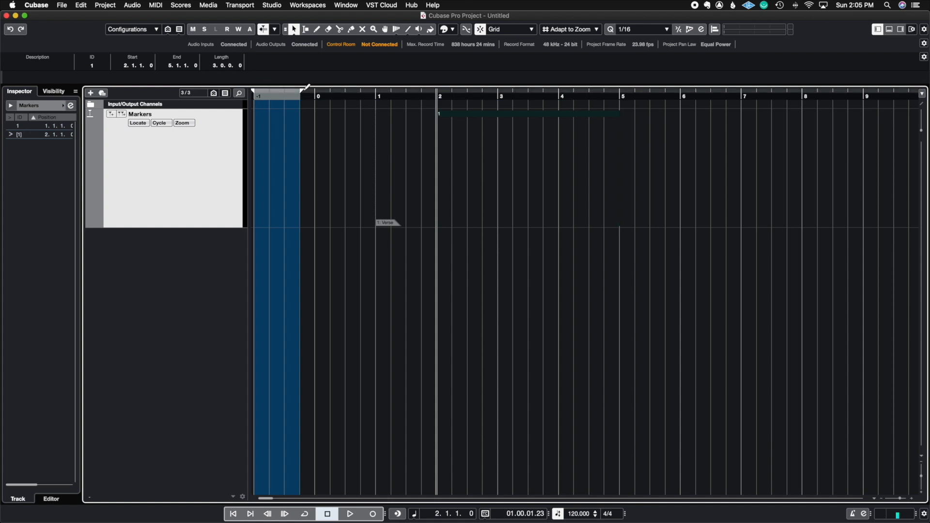
click(224, 94)
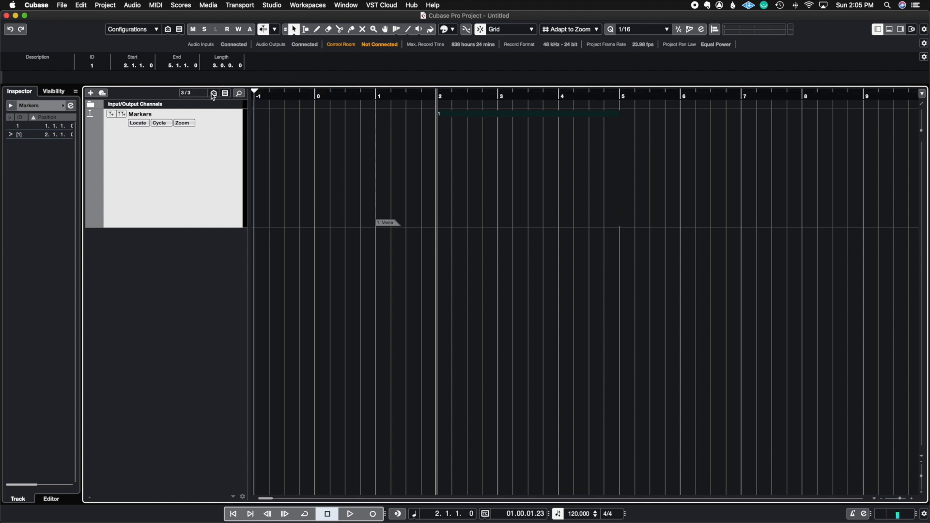
click(60, 66)
text(Ch)
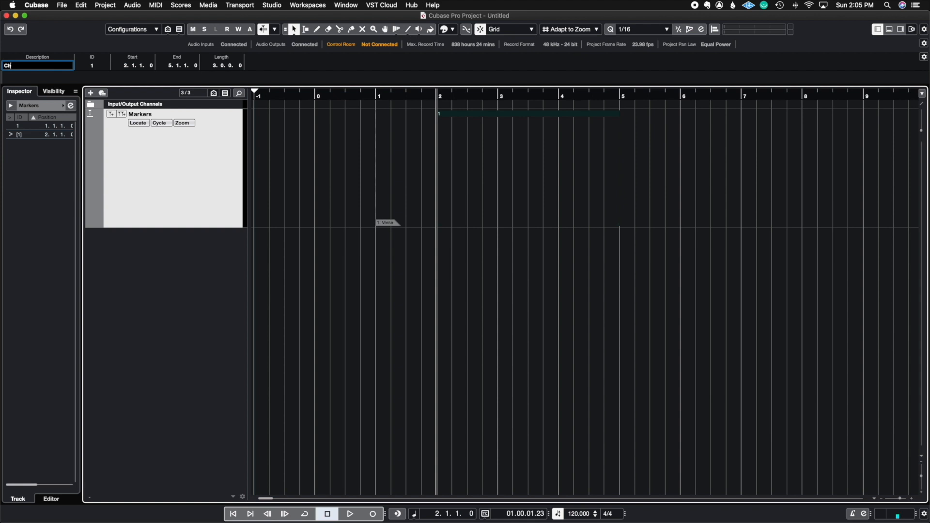
text(iours)
key(Return)
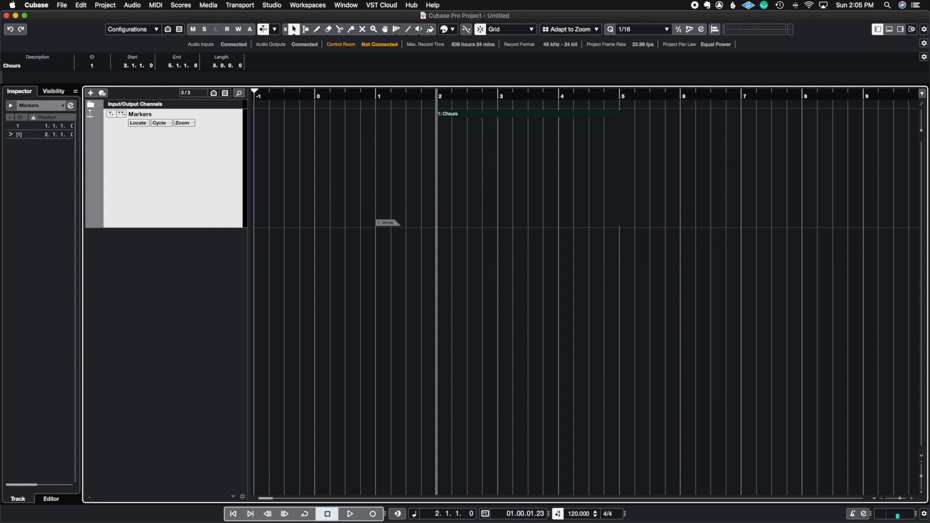
click(461, 389)
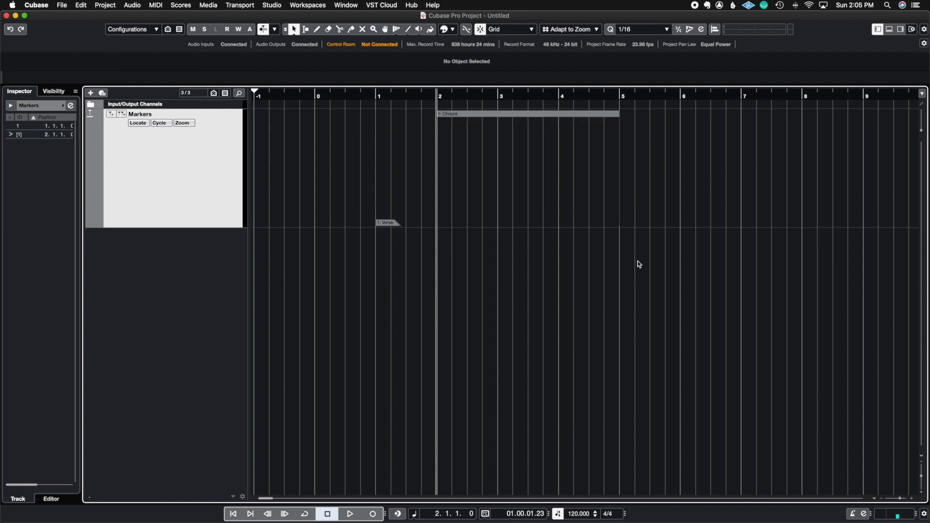
click(606, 114)
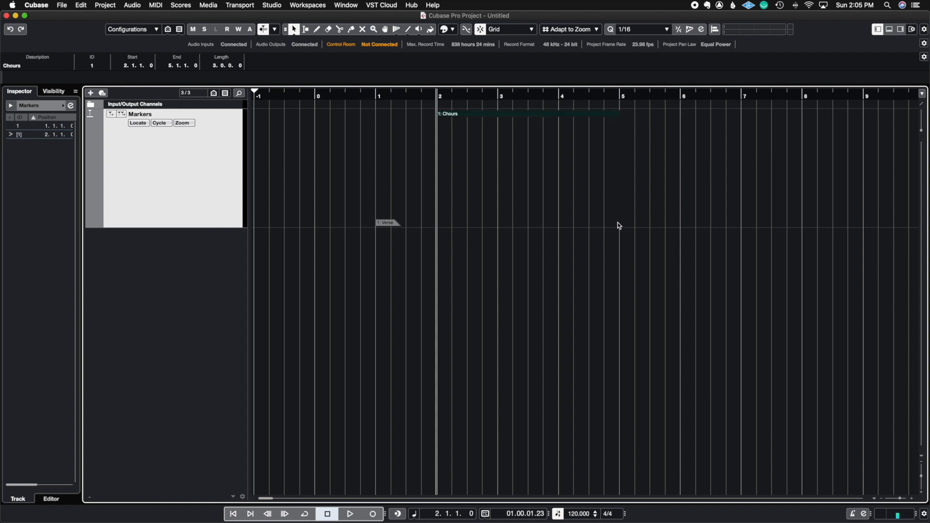
mouse_move(618, 226)
mouse_down()
mouse_move(743, 234)
mouse_move(508, 223)
mouse_move(641, 218)
mouse_move(619, 216)
mouse_up()
click(620, 266)
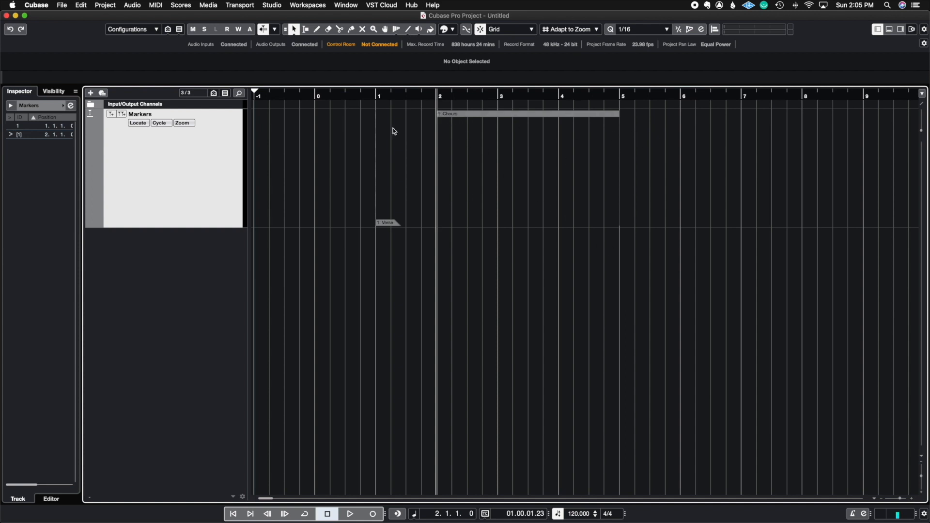
Step: Add a position marker at 2.3.1.0 on the Markers track, and move the project cursor to 3.2.1.0
click(466, 95)
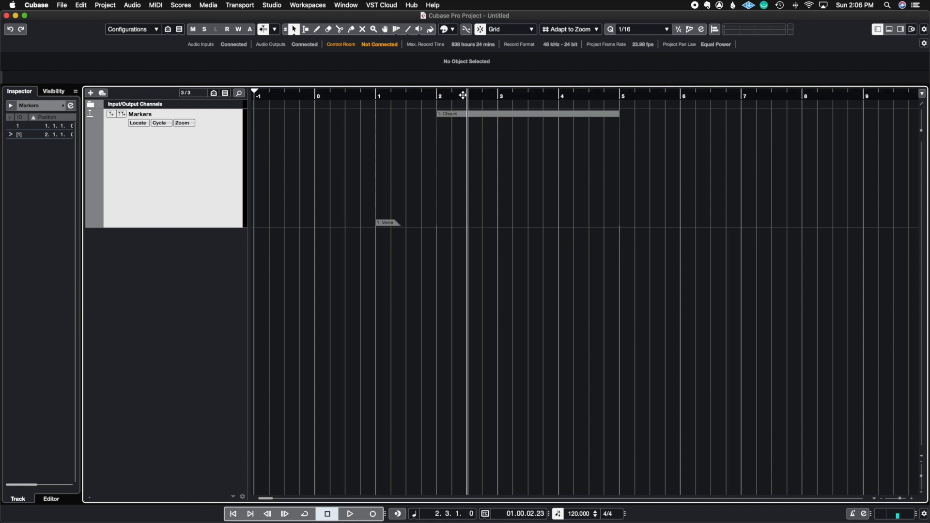
click(111, 113)
click(514, 95)
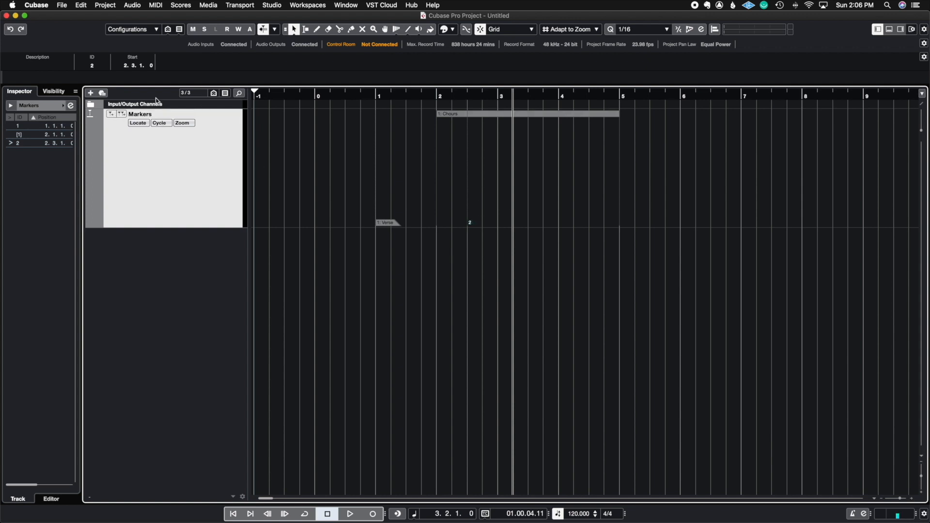
Step: Set the description of the position marker at 2.3.1.0 to "Very Strong Beat"
click(52, 66)
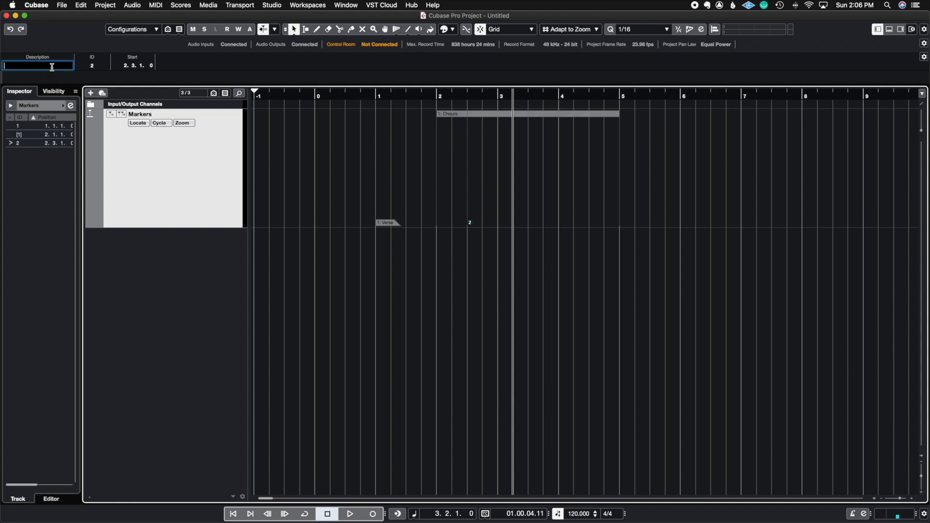
text(Very String Beat)
key(Return)
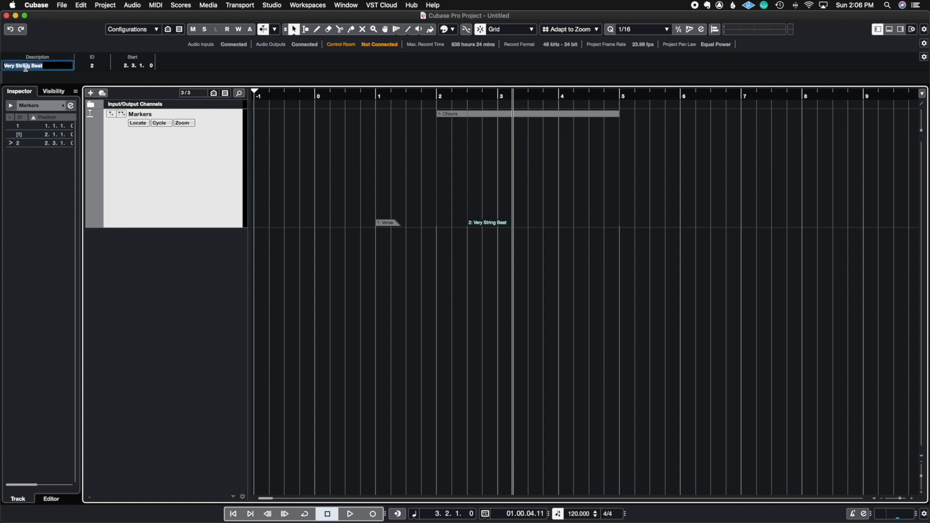
key(BackSpace)
text(o)
key(Return)
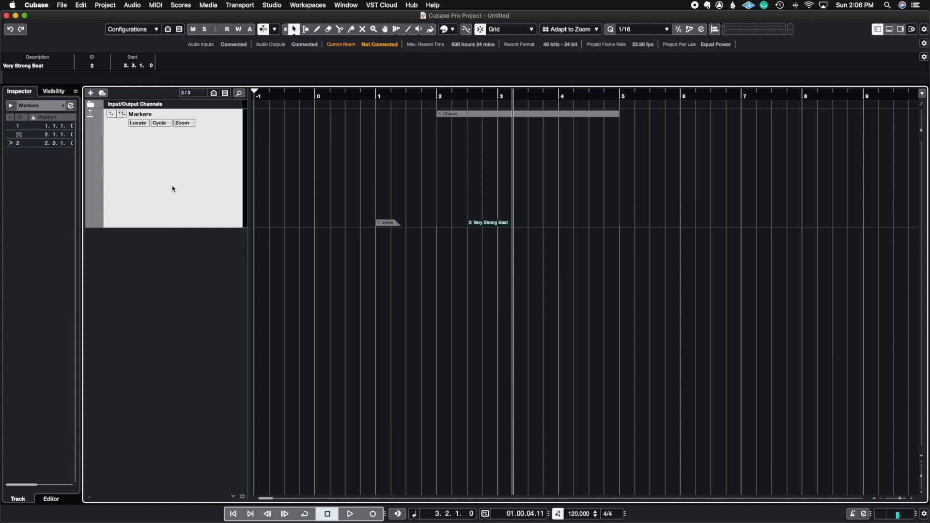
Step: Examine the markers offered by the Markers track's Locate and Cycle lists, and choose the "Chours" cycle marker
click(138, 124)
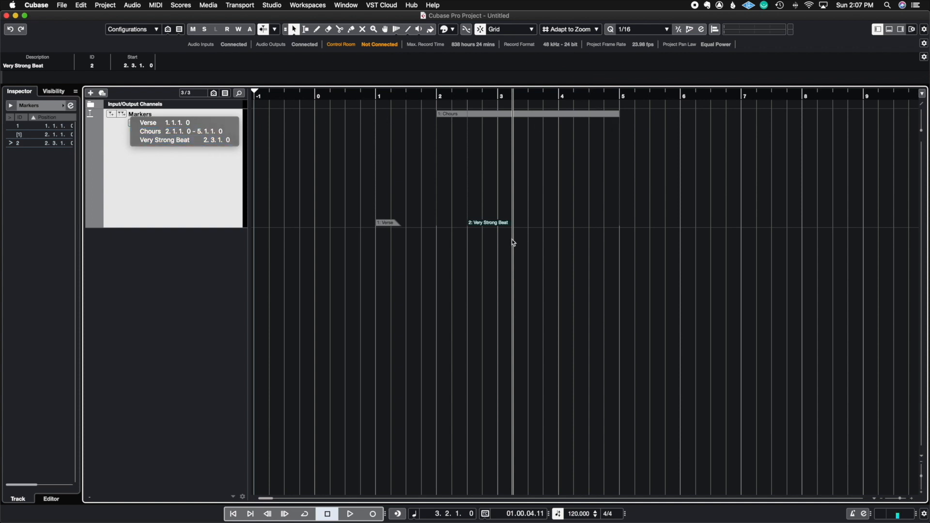
click(225, 194)
click(164, 122)
click(166, 123)
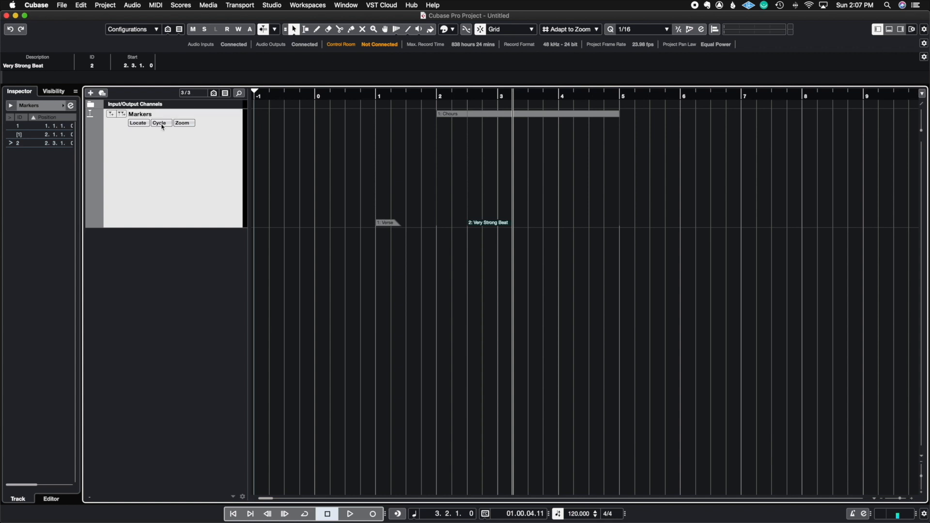
click(161, 124)
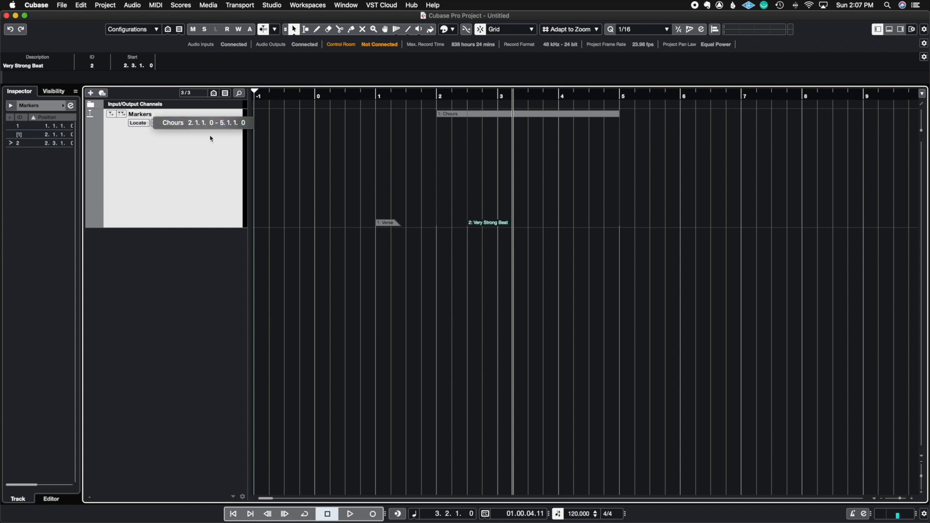
click(206, 126)
Step: Zoom the project view to the "Chours" cycle marker and check the track's Zoom list again
click(184, 123)
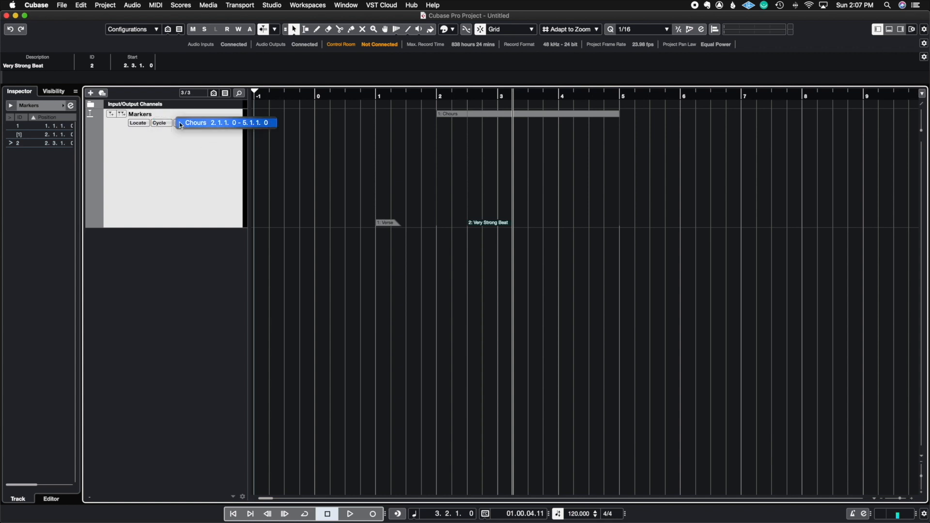
click(208, 124)
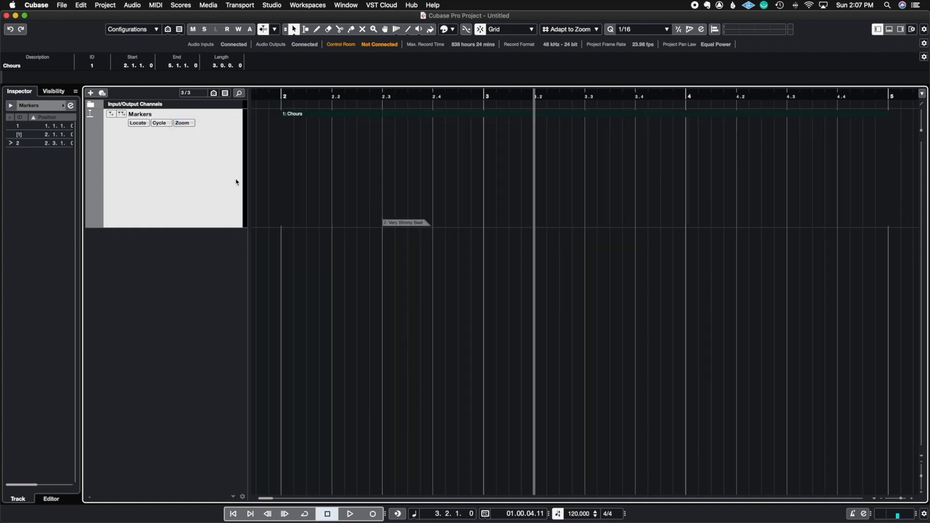
click(196, 123)
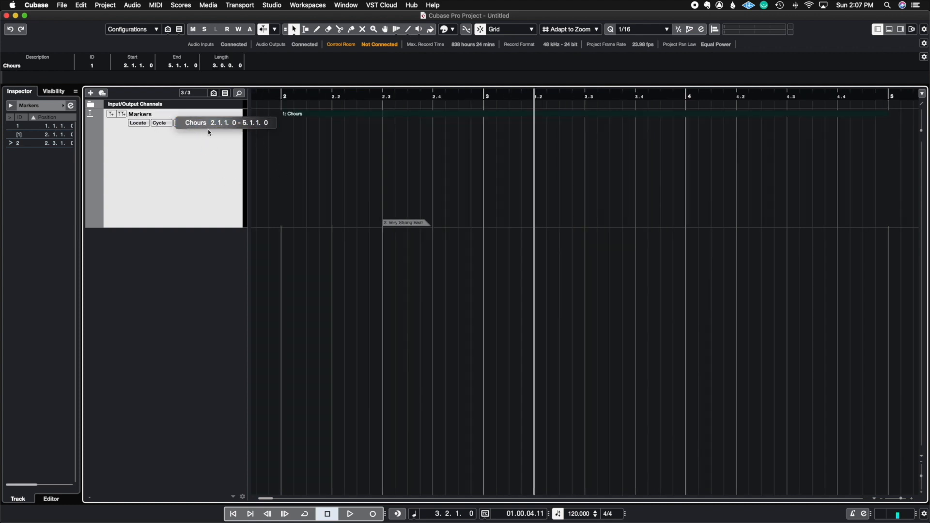
click(266, 128)
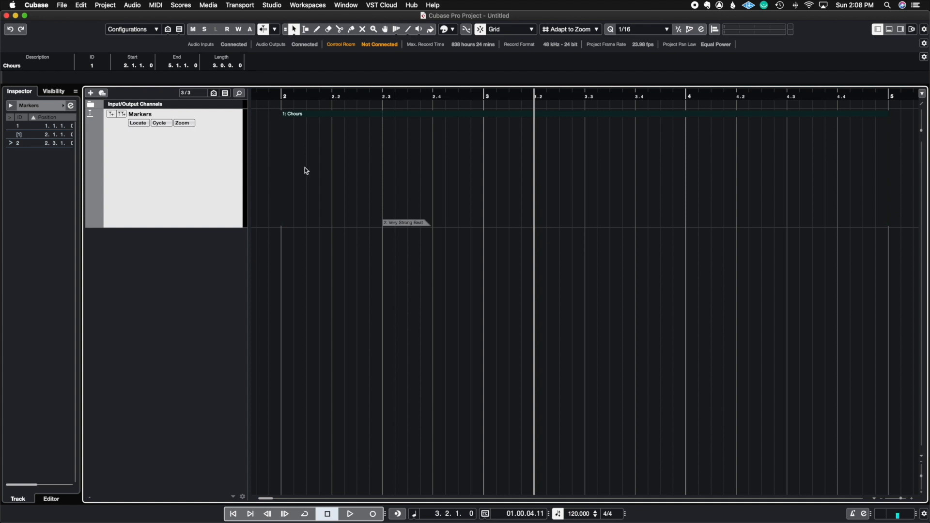
Step: Shorten the "Chours" cycle marker so it ends at bar 3, and zoom the project view to it
scroll(342, 168, down, 3)
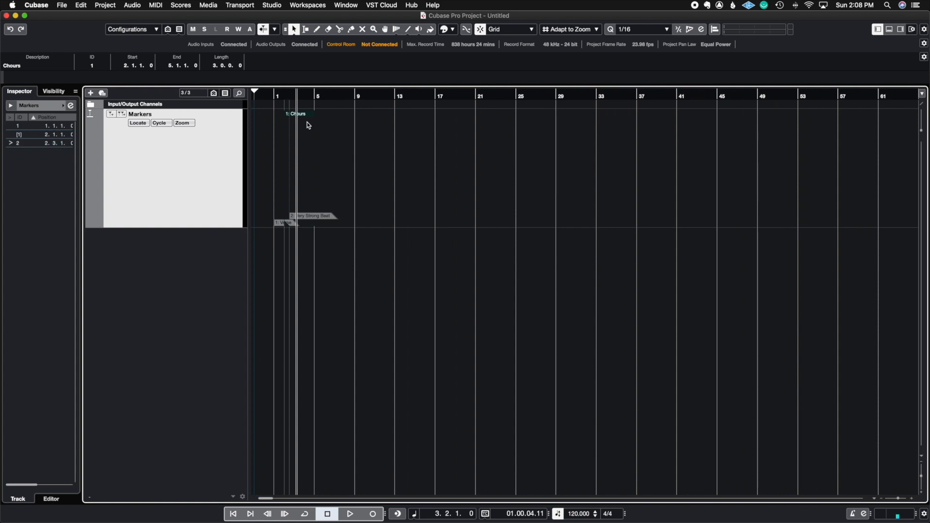
scroll(307, 122, up, 2)
scroll(367, 118, left, 5)
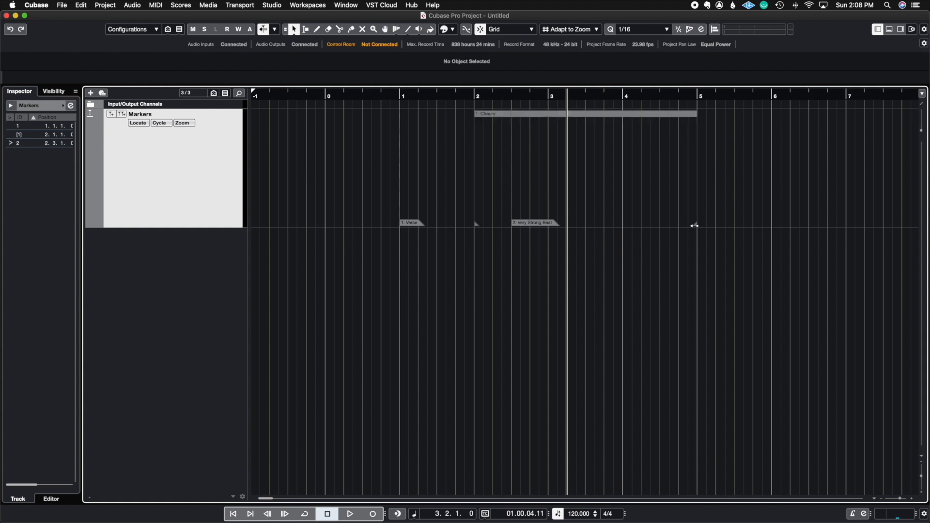
drag(696, 226, 547, 232)
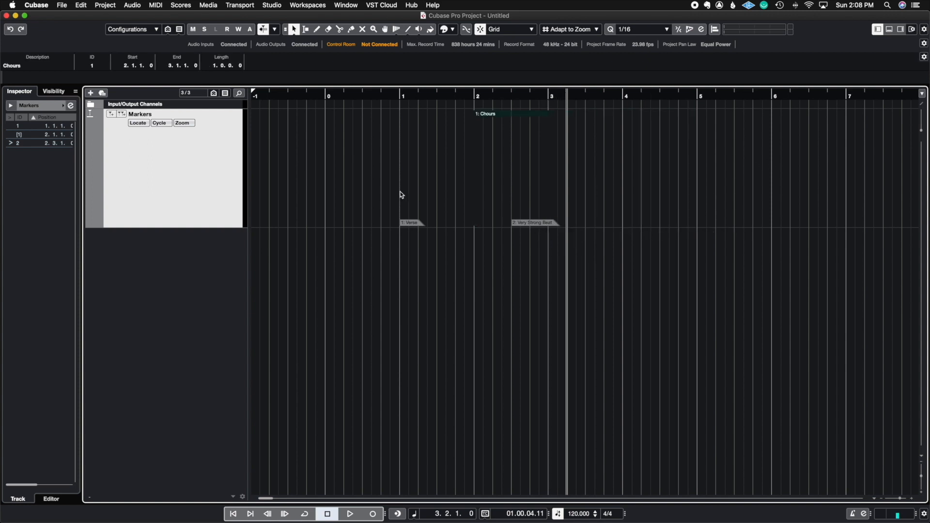
click(185, 124)
click(207, 122)
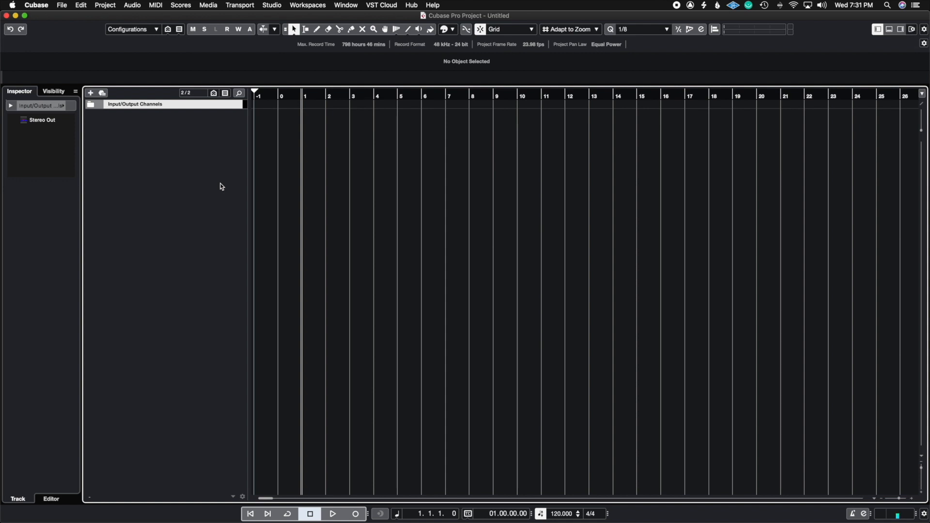
Step: Add an Arranger track to the empty project, increase its track height, and activate the Draw tool
right_click(238, 131)
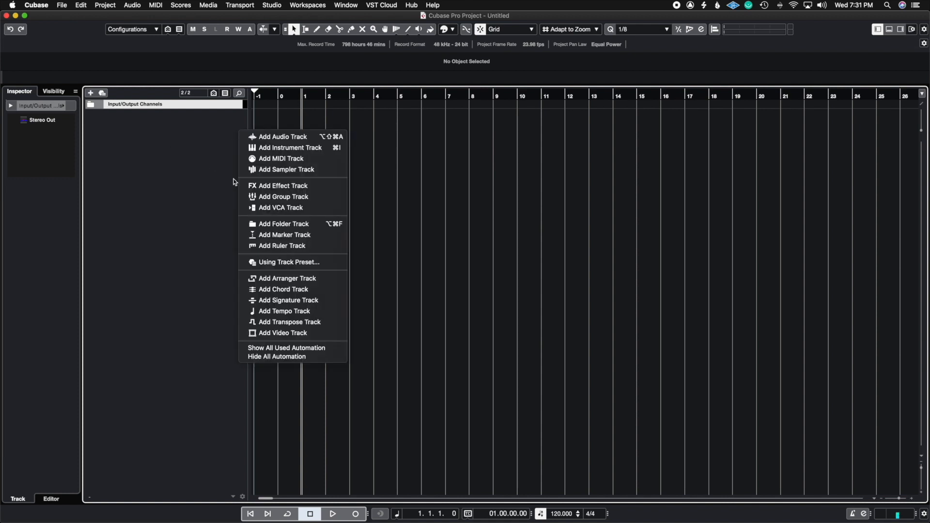
click(293, 279)
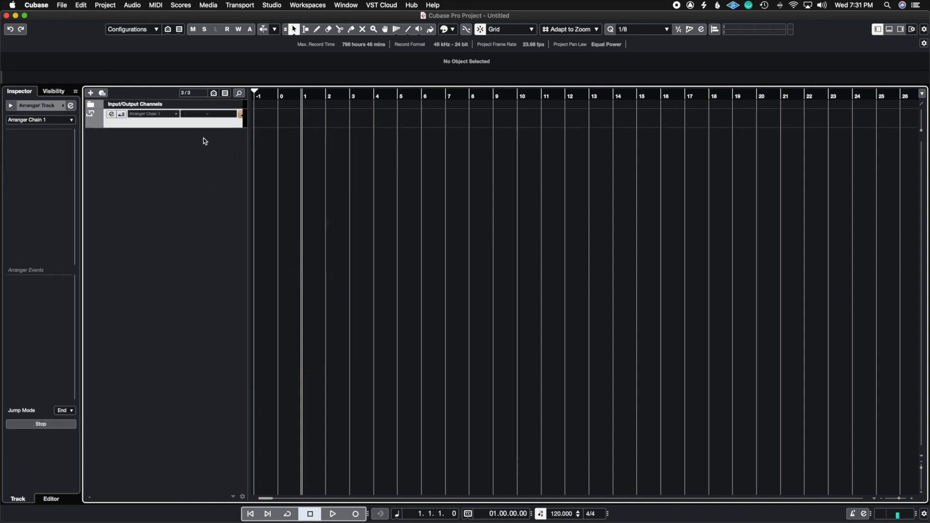
drag(200, 127, 193, 191)
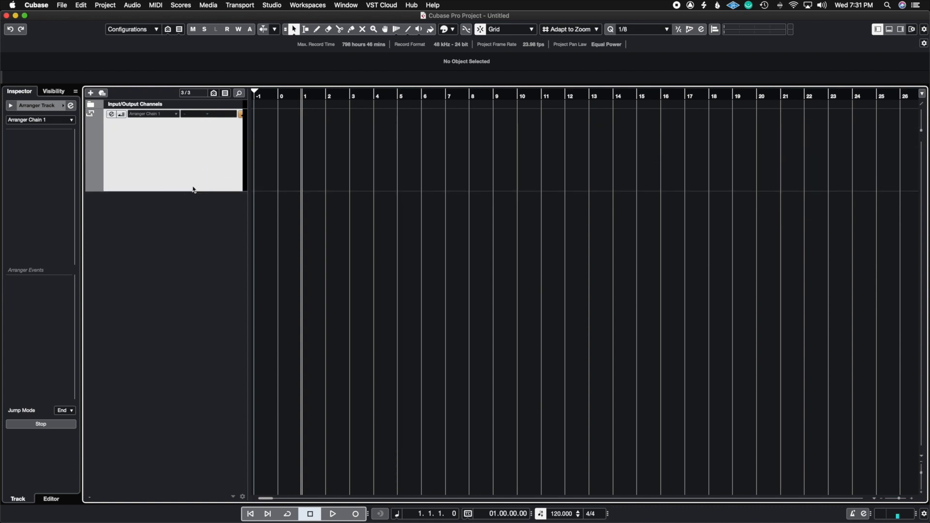
key(8)
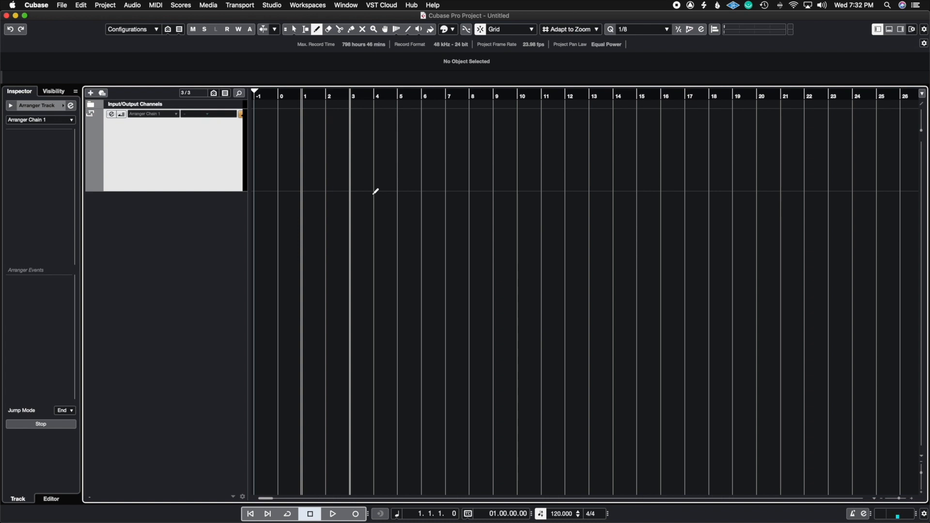
Step: Add two instrument tracks using Keyscape with Stereo Out as the output, and close the instrument's plug-in window
right_click(229, 231)
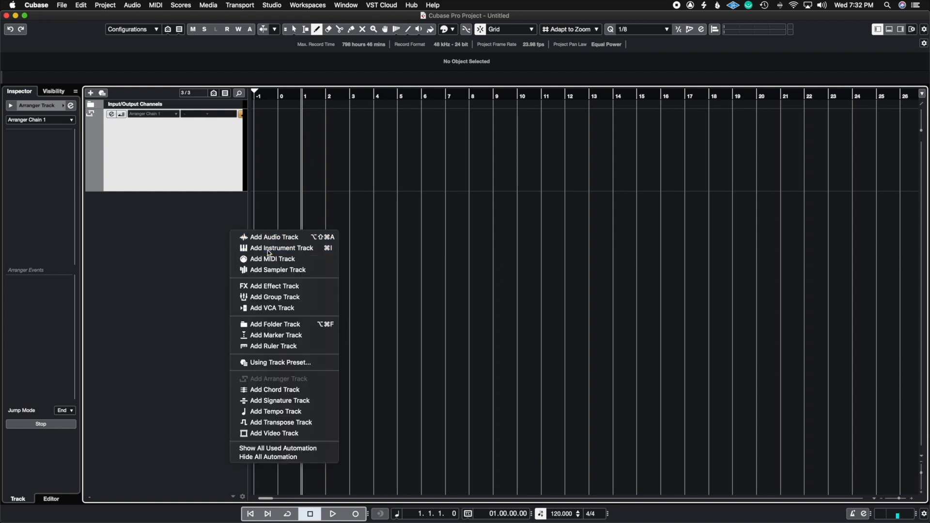
click(269, 247)
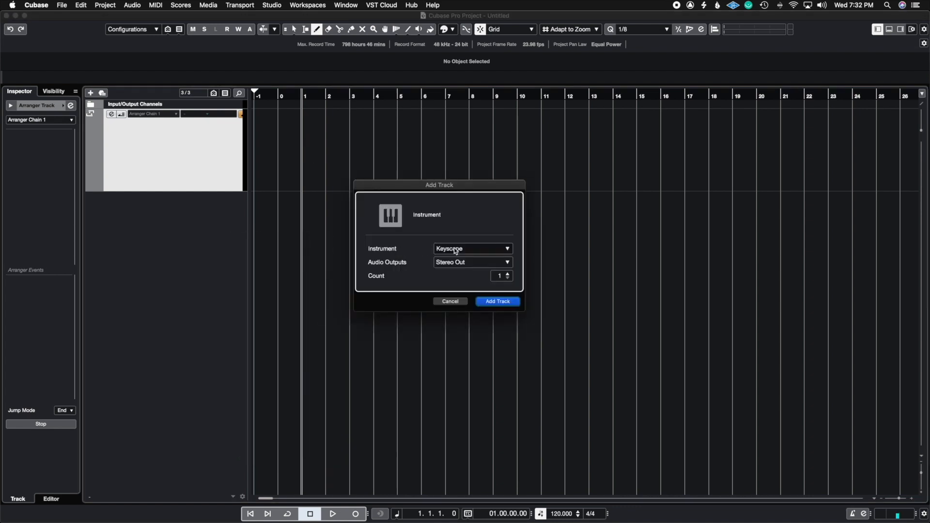
click(508, 274)
click(497, 301)
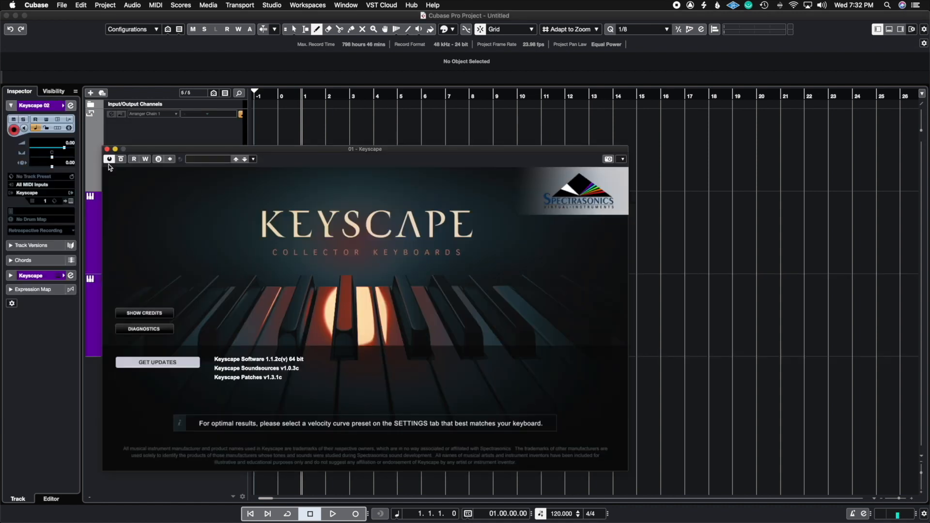
click(109, 153)
Step: Draw parts on Keyscape 01 over bars 1–6 and 6–13, and on Keyscape 02 over bars 6–13 and 13–19
right_click(424, 348)
click(447, 347)
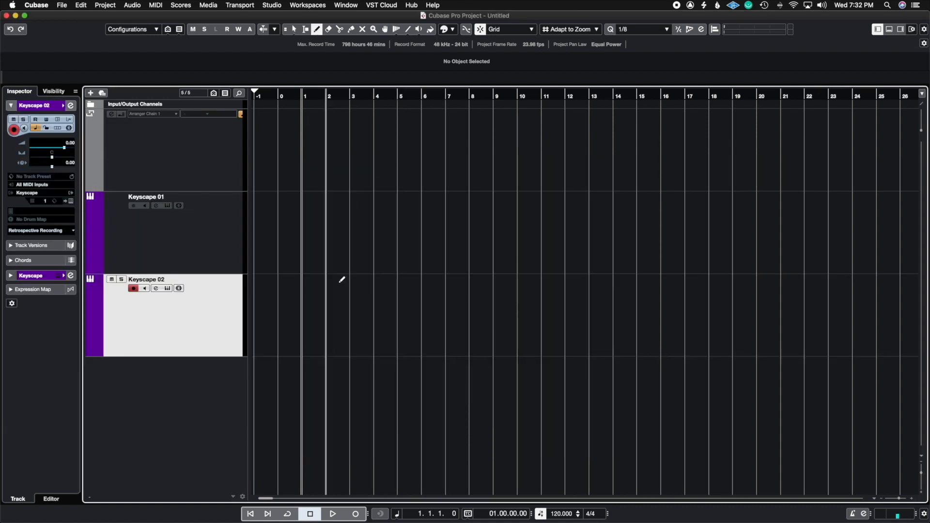
drag(313, 257, 422, 269)
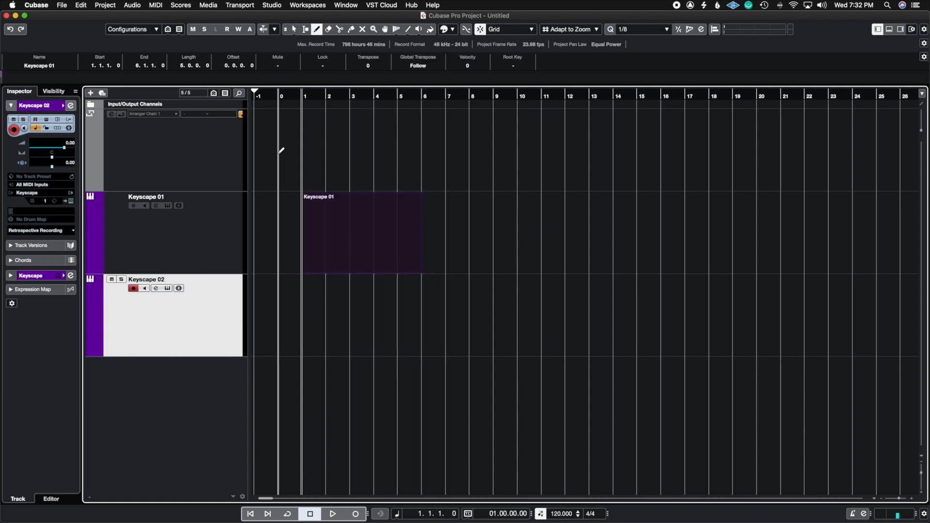
drag(431, 321, 585, 344)
drag(437, 238, 591, 254)
drag(596, 310, 746, 317)
key(1)
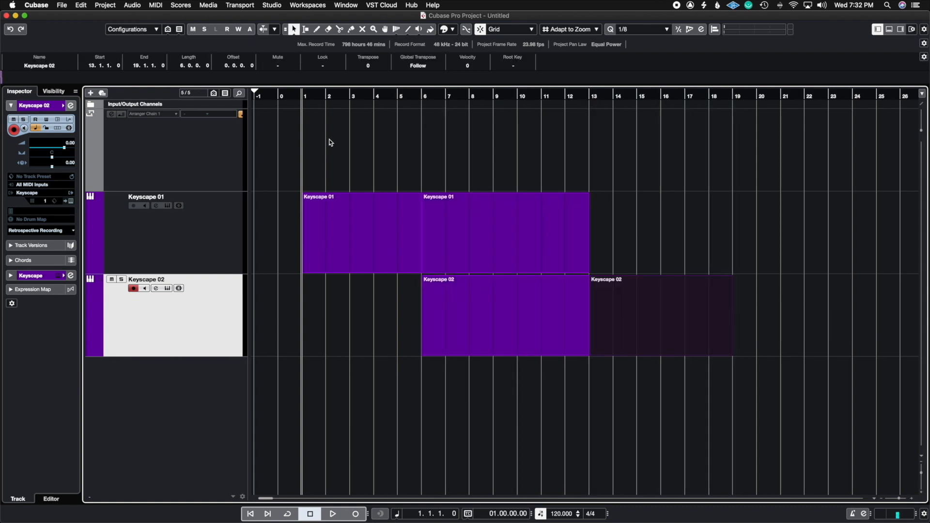
Step: Draw arranger events starting at bars 1, 6 and 13 on the Arranger track, extending the first one to bar 6
right_click(275, 144)
click(300, 146)
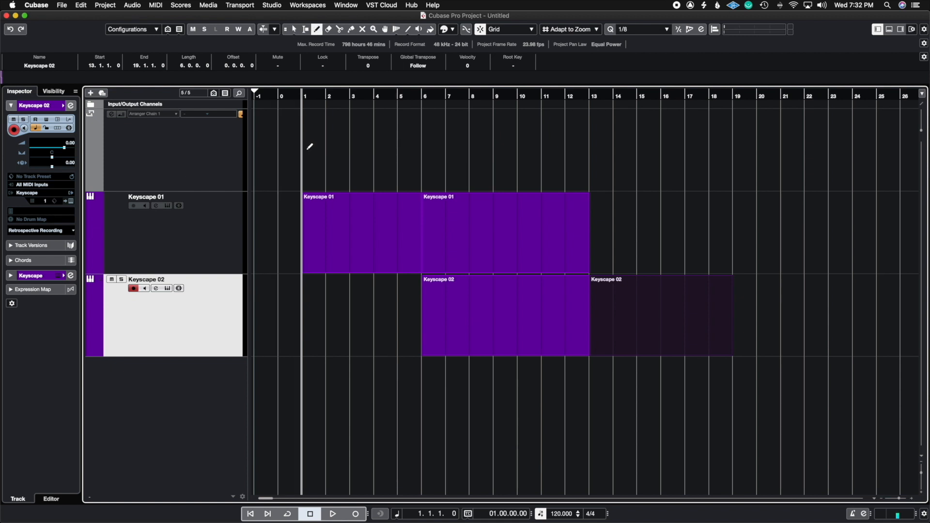
click(309, 145)
click(426, 152)
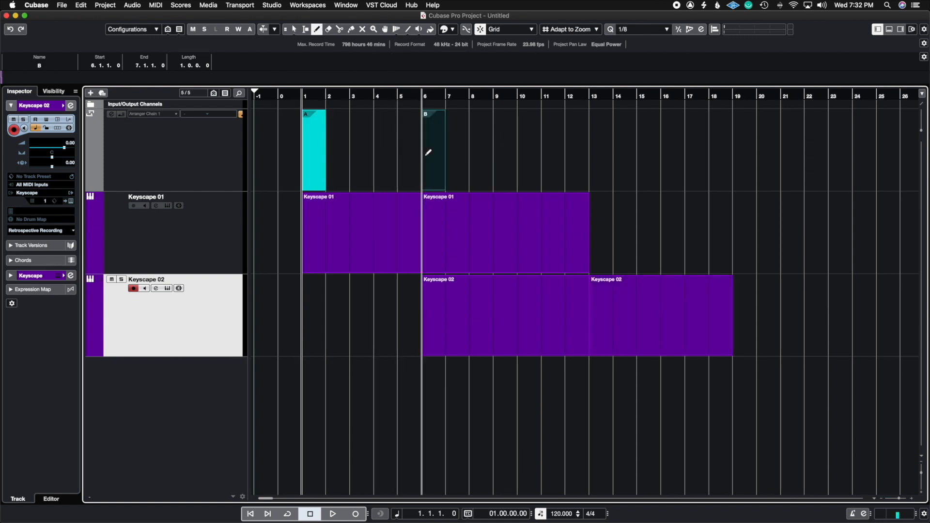
click(598, 167)
right_click(598, 167)
click(598, 168)
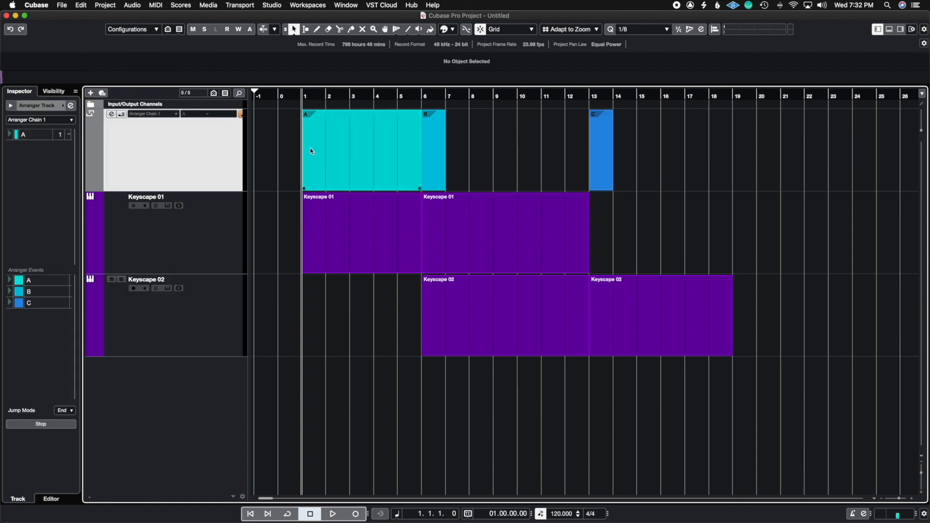
Step: Rename arranger event A as "Verse"
click(310, 147)
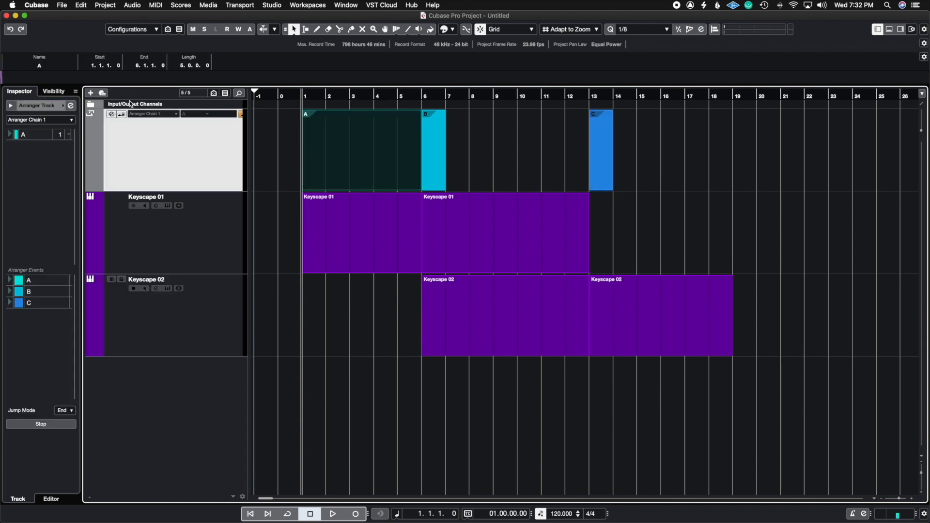
click(52, 67)
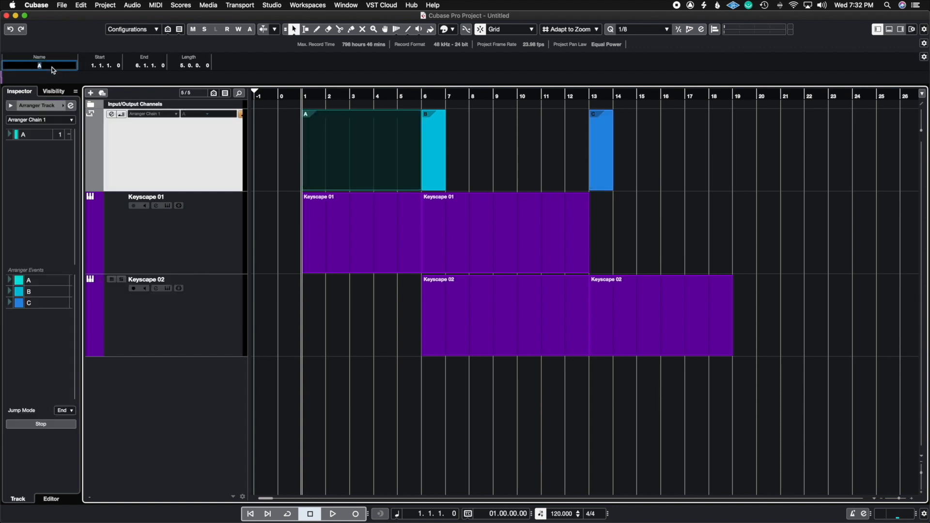
text(Verse)
key(Return)
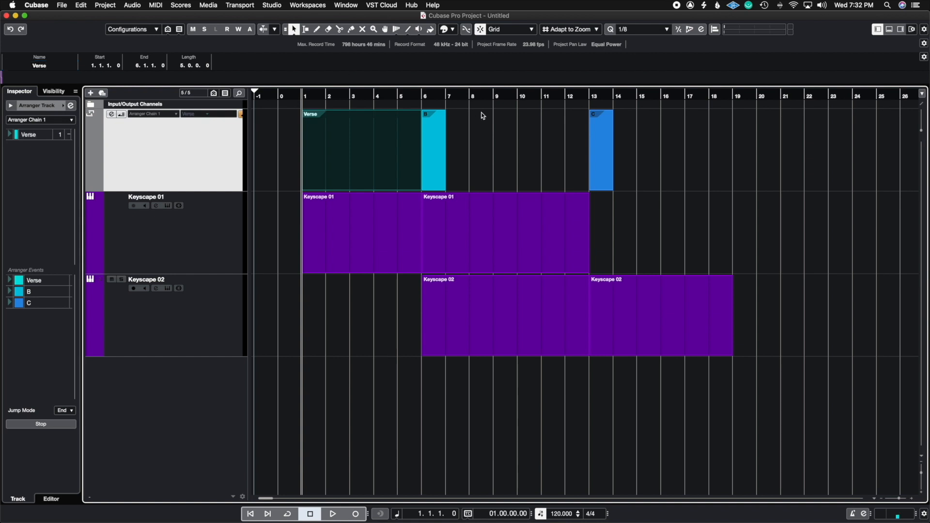
Step: Extend arranger event B to bar 13 and rename it "Chorus"
click(440, 152)
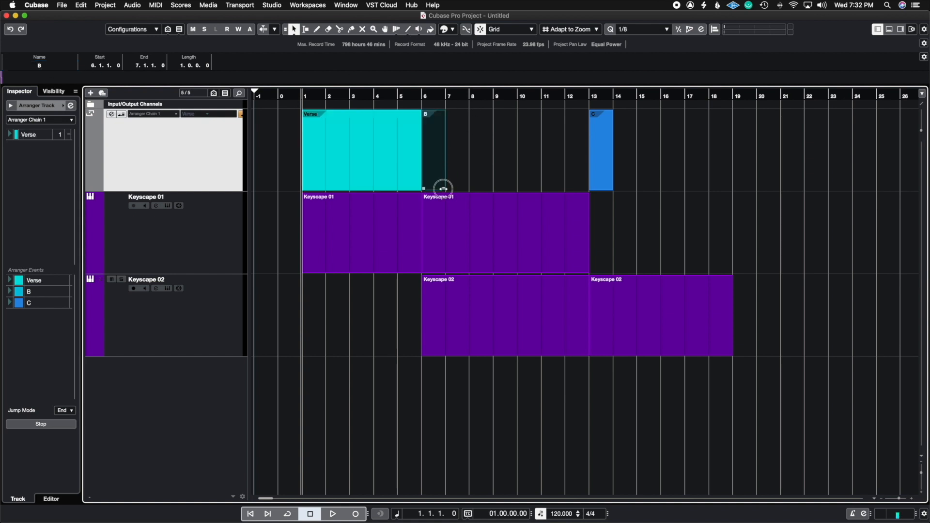
drag(443, 188, 581, 189)
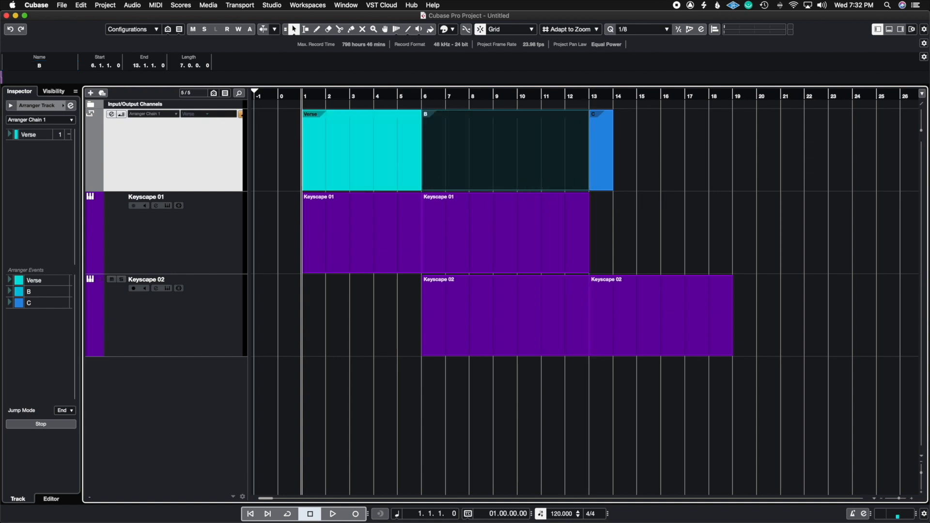
click(32, 67)
text(C)
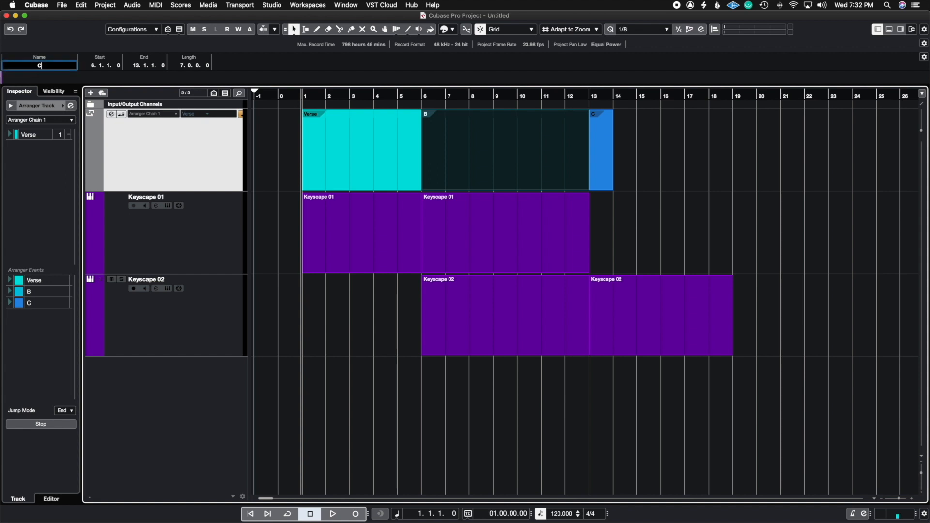
text(horus)
key(Return)
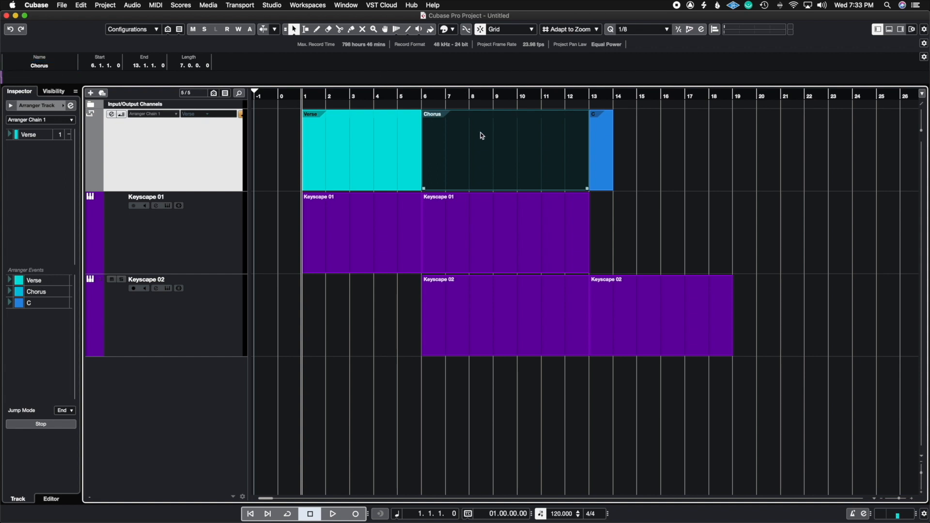
Step: Extend arranger event C to bar 19, rename it "Bridge", and deselect it
click(608, 159)
drag(613, 189, 731, 207)
click(36, 66)
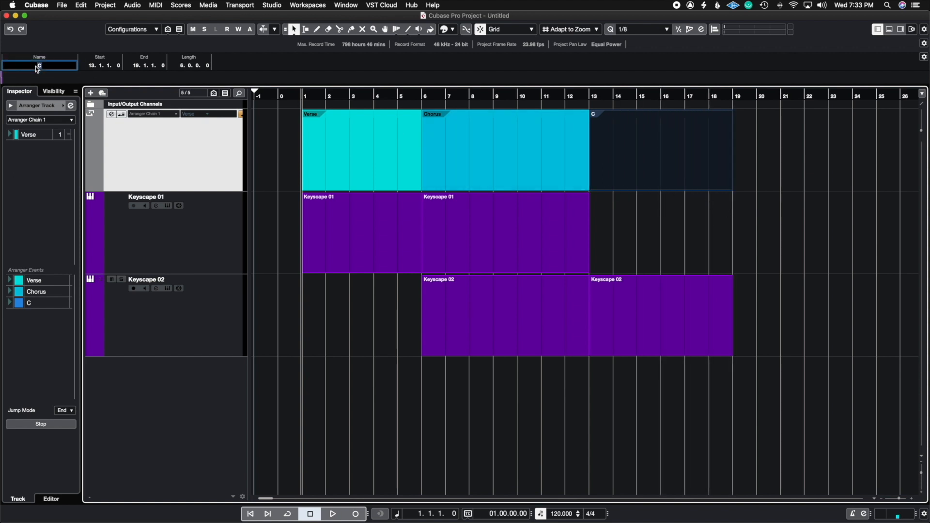
text(Bridge)
key(Return)
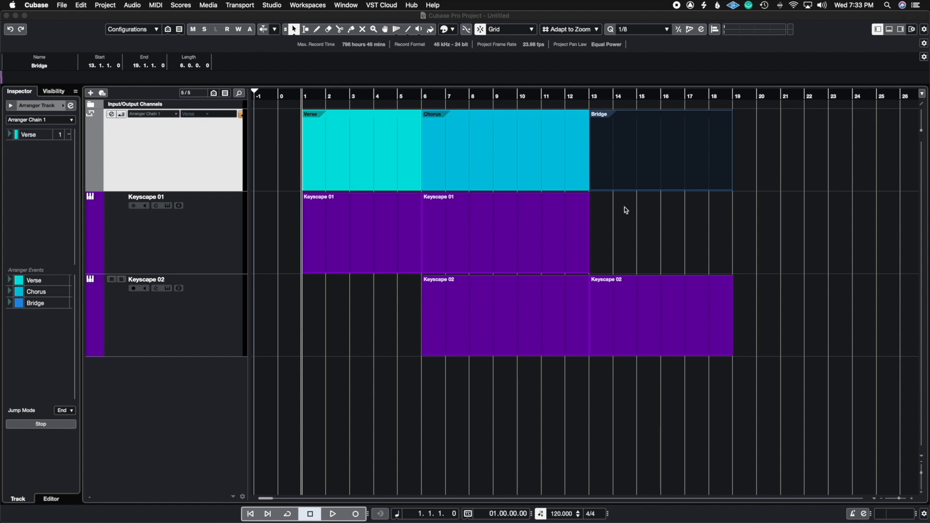
click(609, 234)
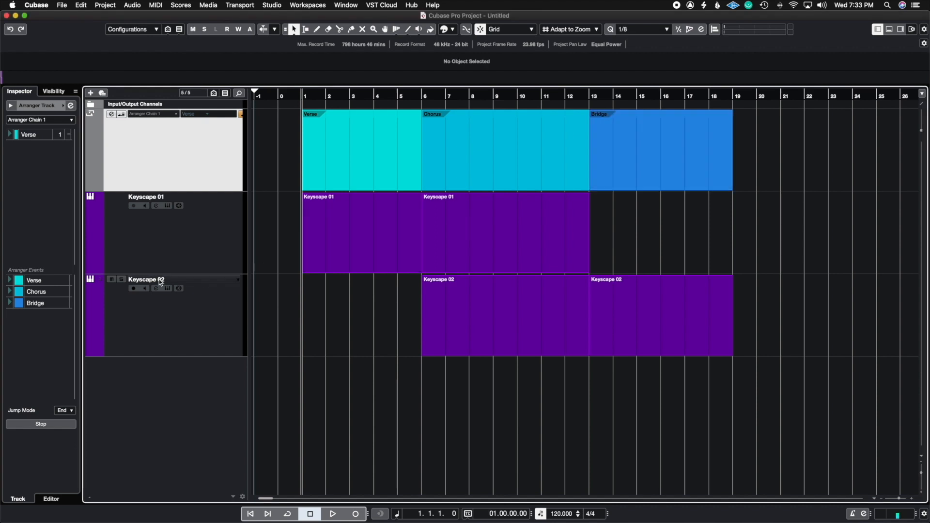
Step: Play the Verse arranger event briefly, stop playback, and remove Verse from Arranger Chain 1
click(10, 280)
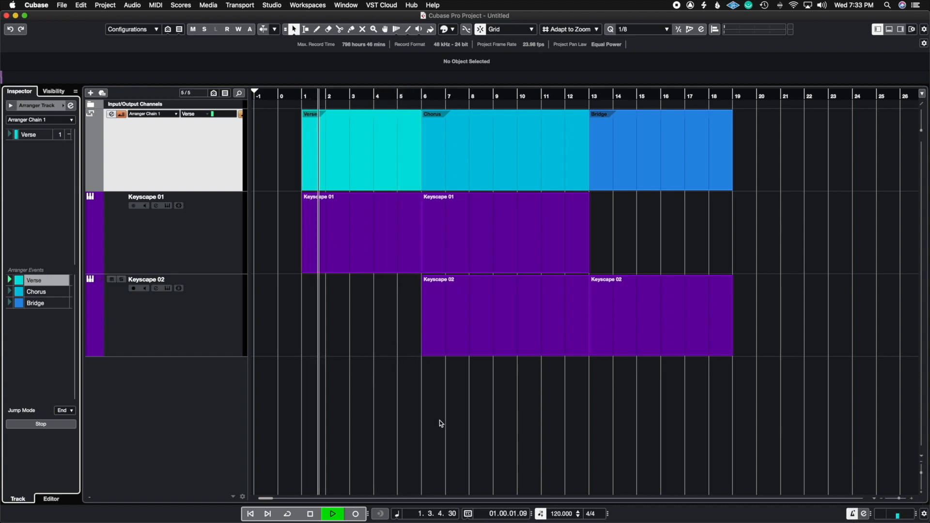
key(space)
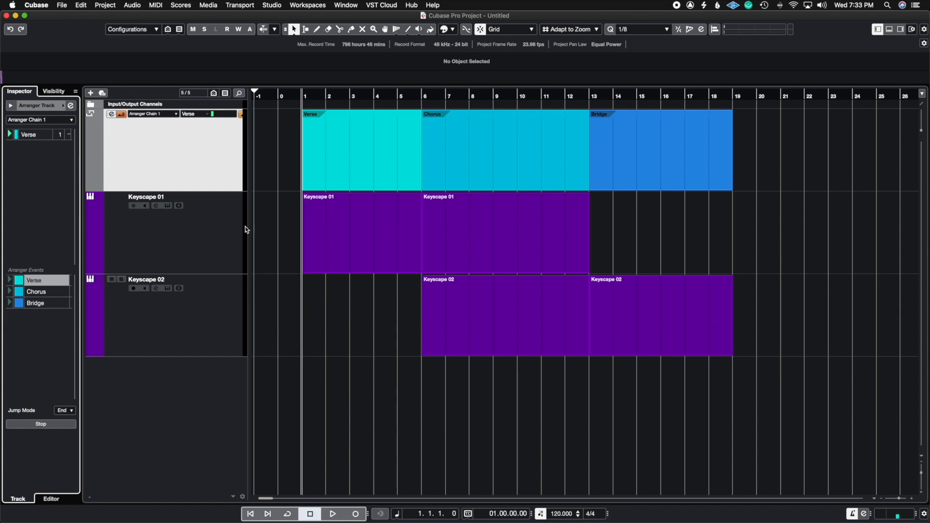
right_click(37, 134)
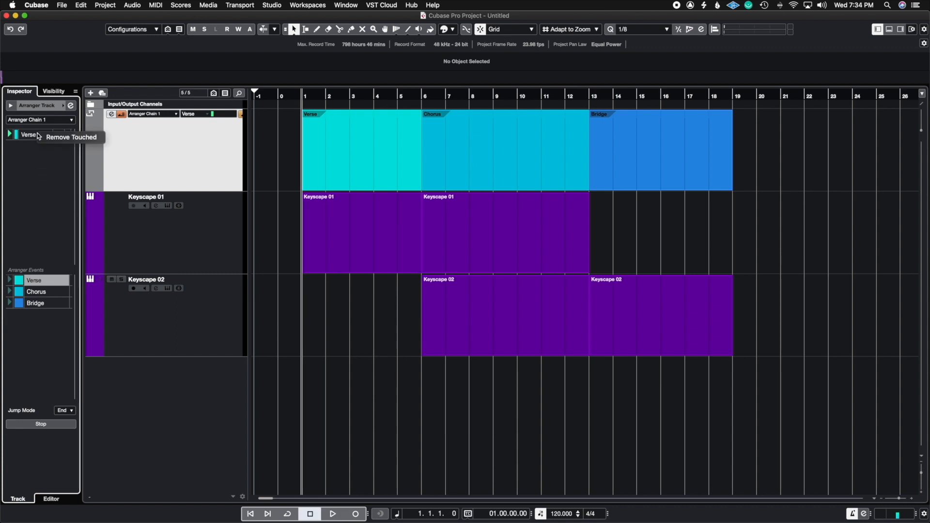
click(48, 136)
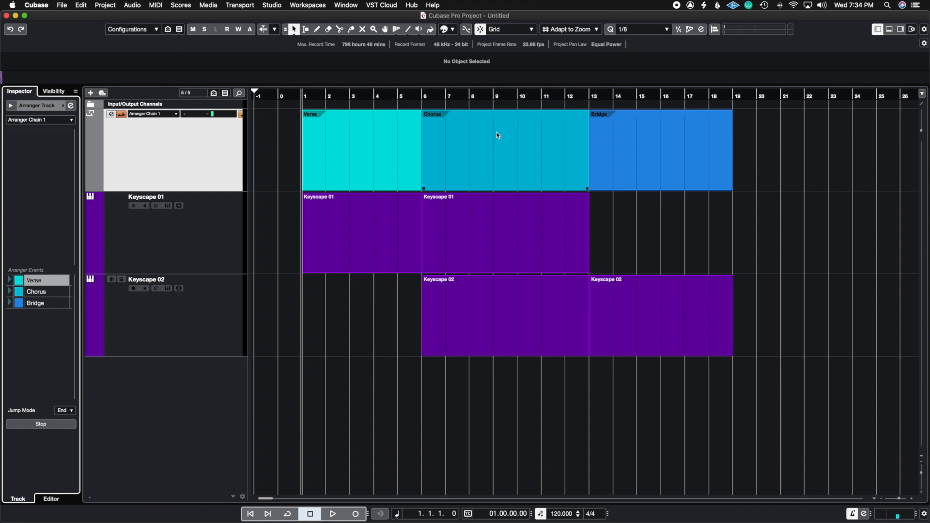
Step: Fill Arranger Chain 1 with the events Bridge, Verse and Chorus, in that order
click(622, 155)
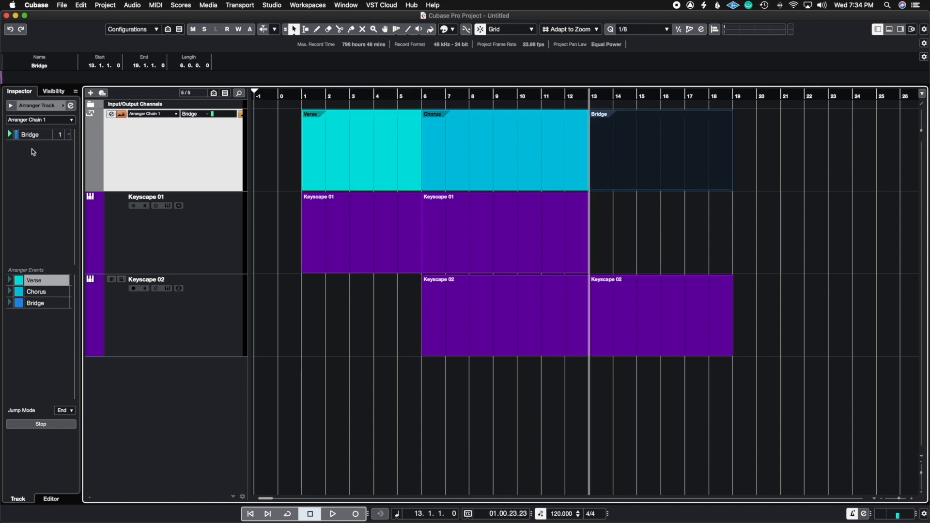
double_click(338, 159)
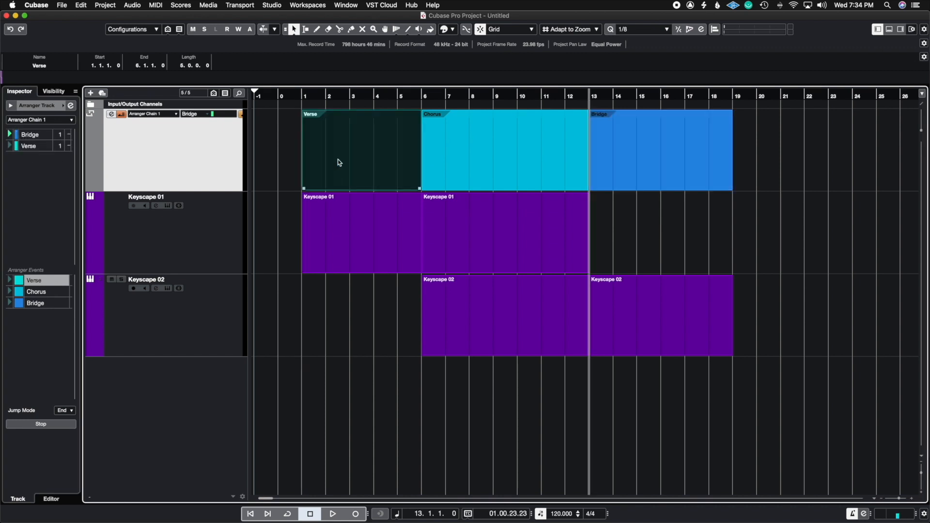
double_click(455, 155)
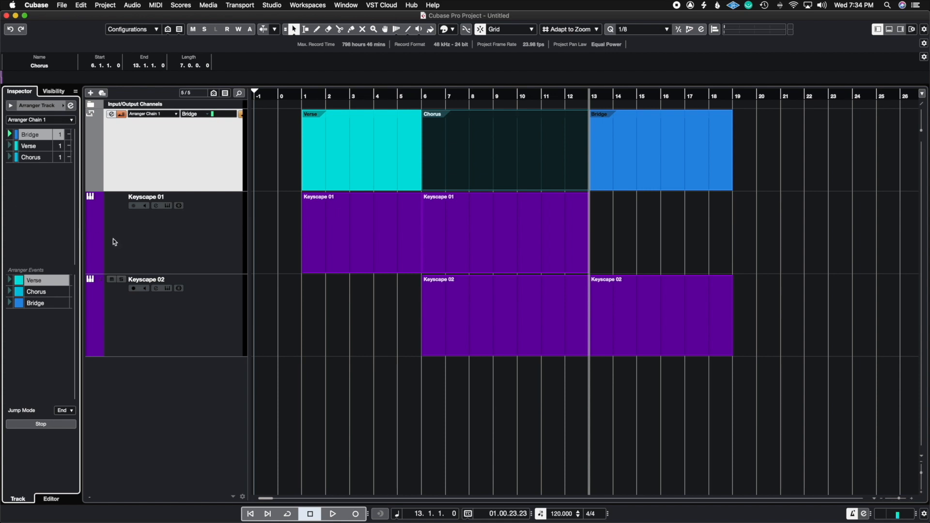
Step: Play back Arranger Chain 1 starting from its Bridge entry
click(33, 164)
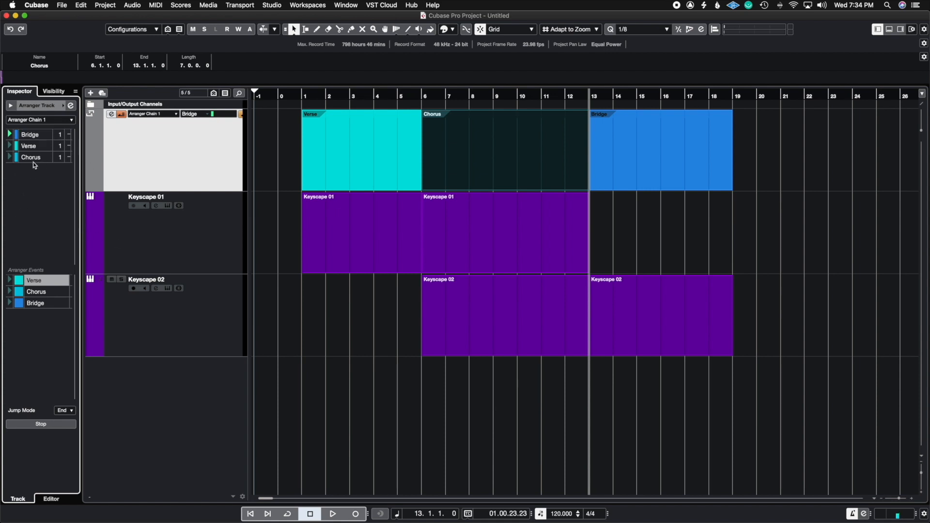
click(38, 136)
key(space)
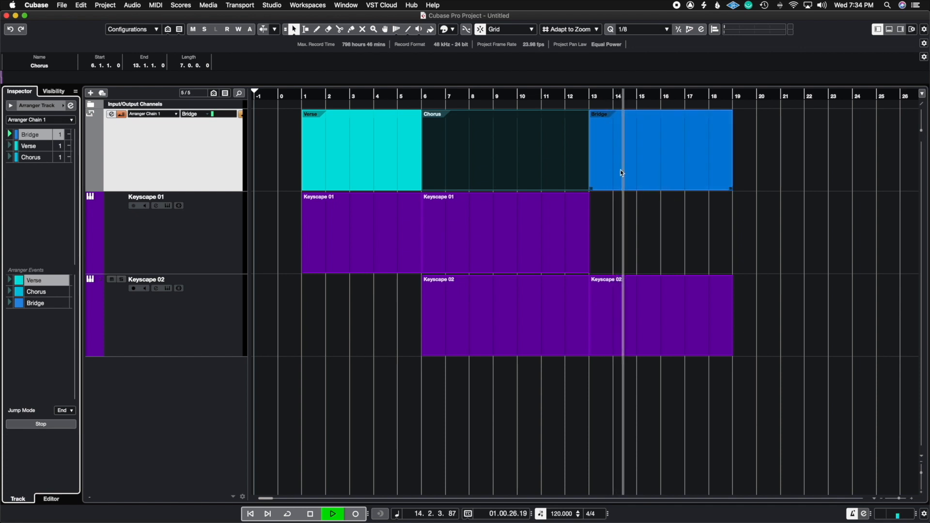
click(709, 210)
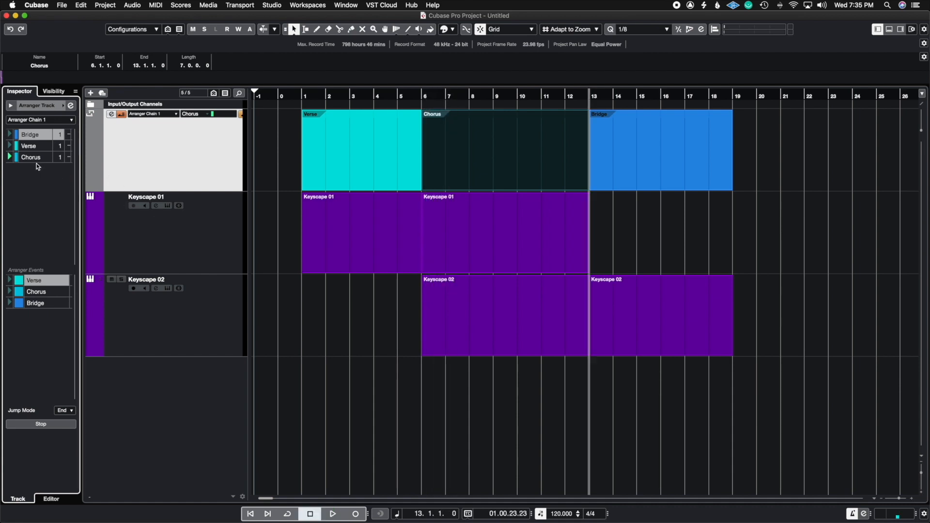
Step: Set the Bridge entry in Arranger Chain 1 to 2 repeats and briefly play it from bar 13
double_click(60, 135)
text(2)
key(Return)
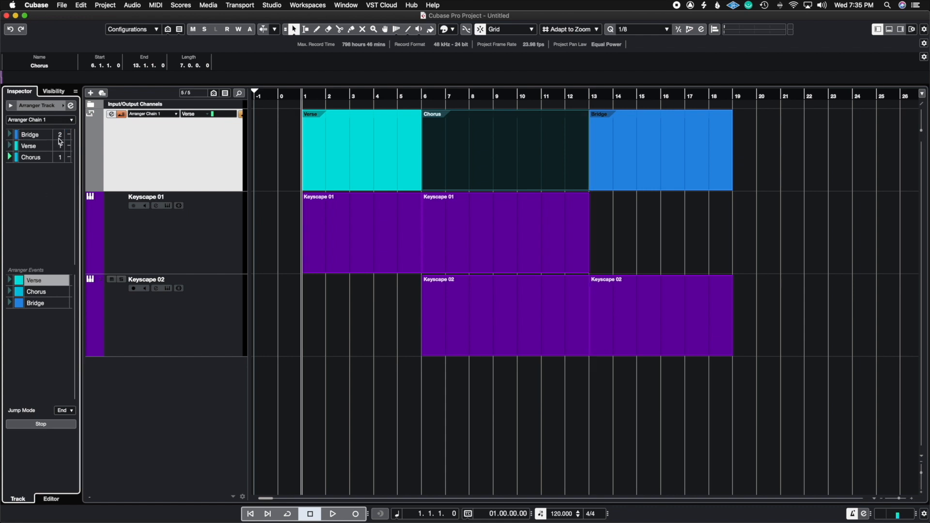
click(590, 94)
key(space)
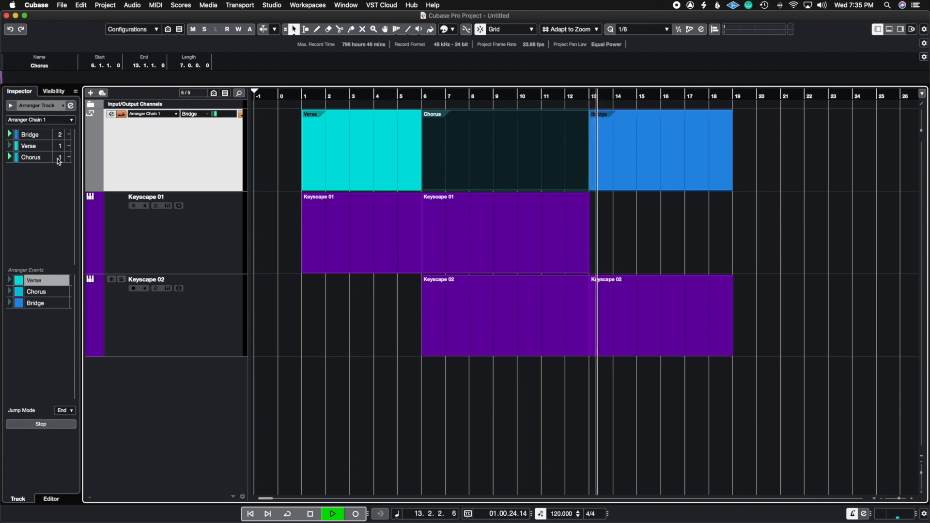
key(space)
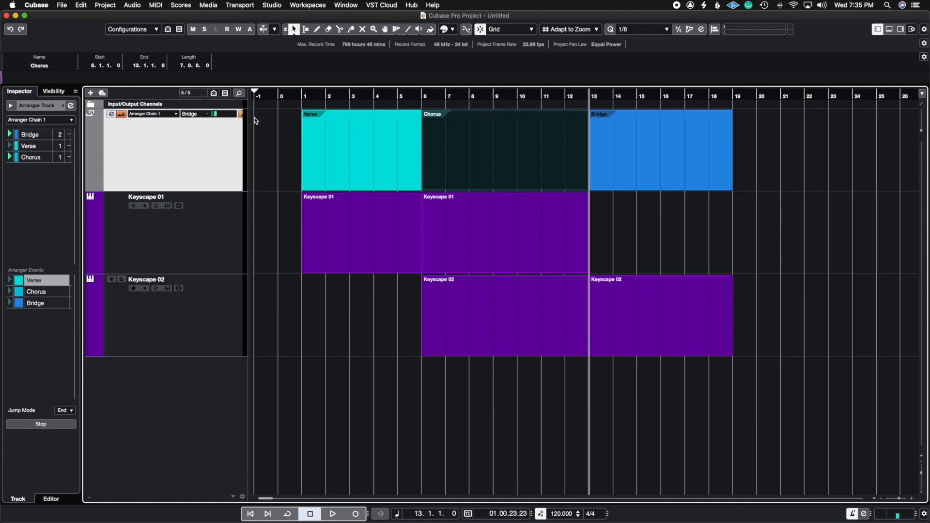
click(209, 116)
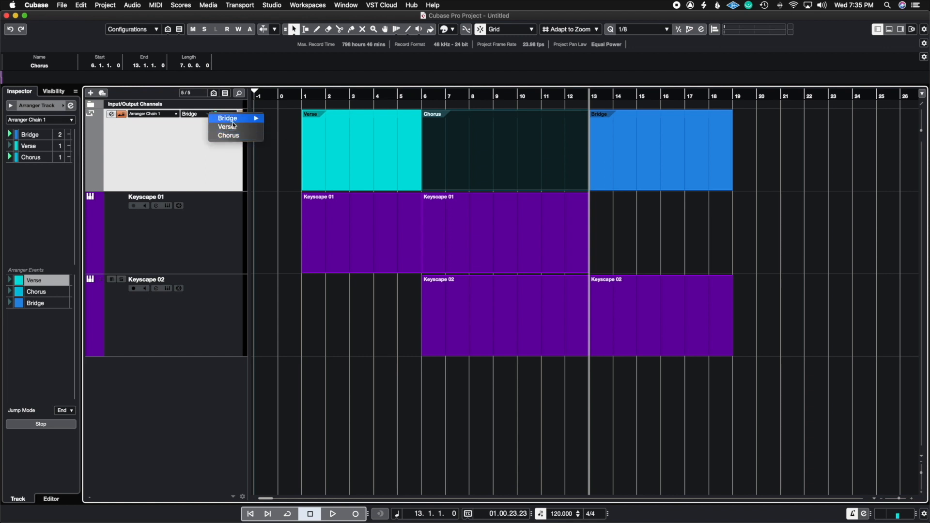
click(193, 134)
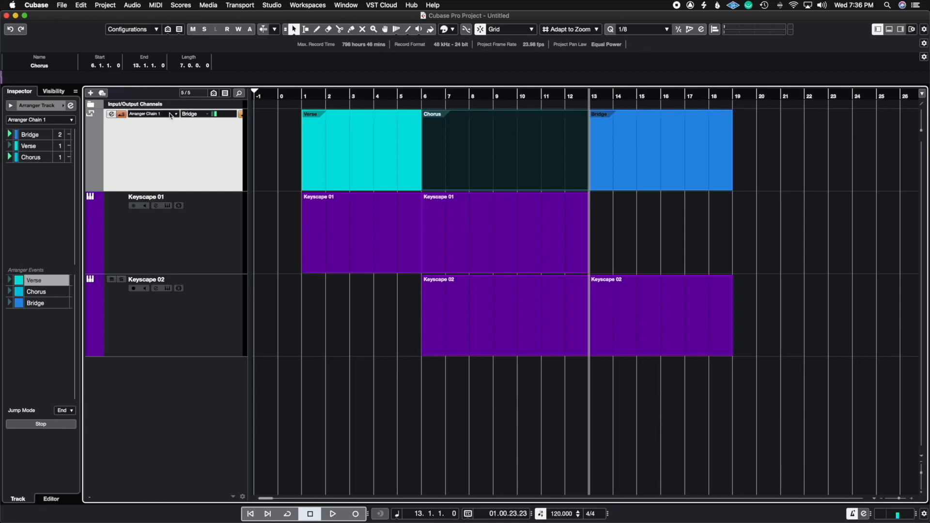
click(170, 116)
click(156, 137)
Step: Create a second arranger chain in the Arranger Editor and fill it with Verse, Bridge and Chorus, in that order
click(116, 115)
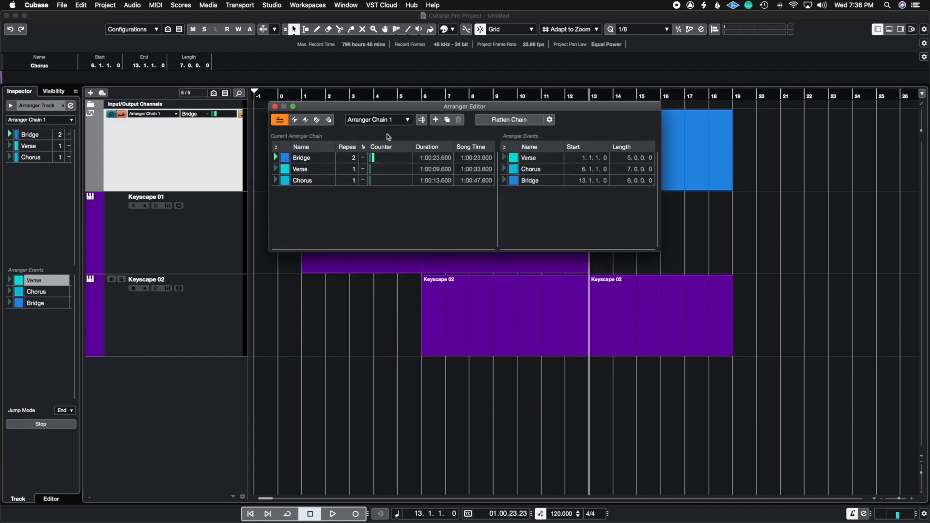
click(436, 120)
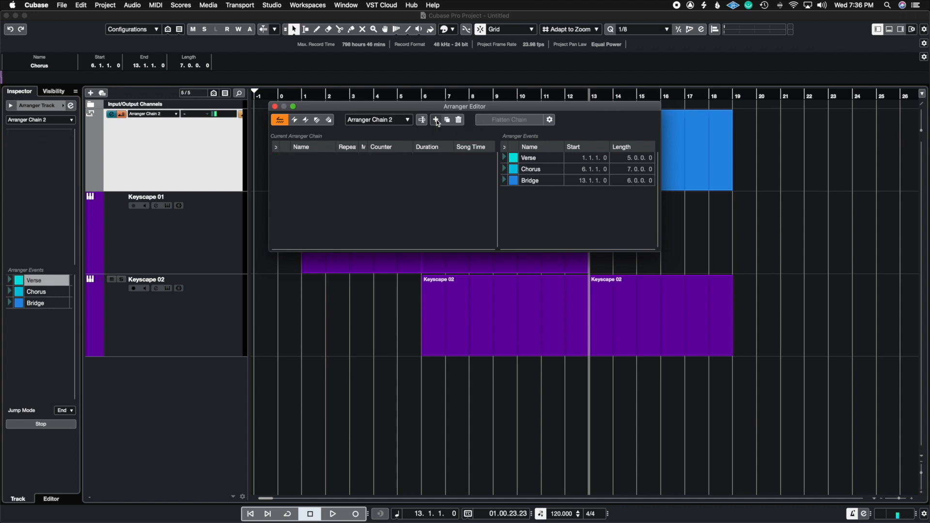
click(275, 107)
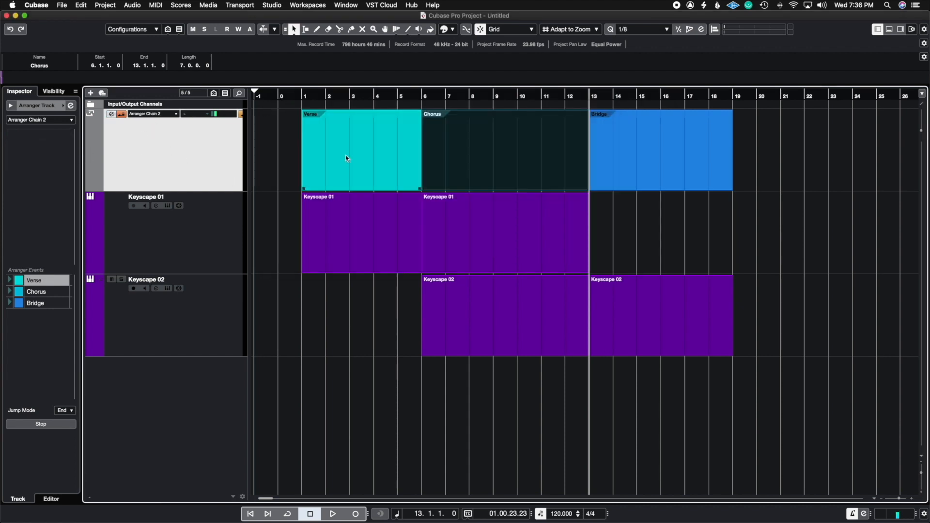
double_click(378, 157)
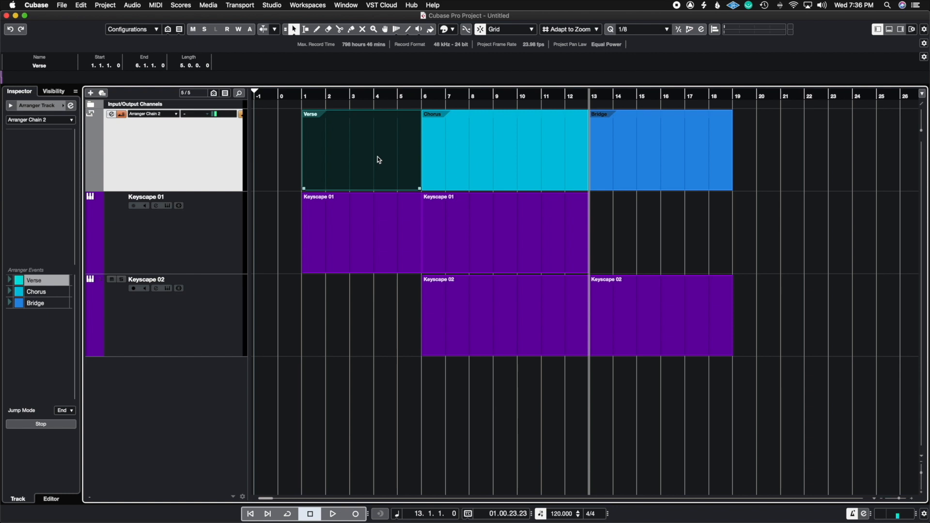
double_click(693, 161)
double_click(455, 158)
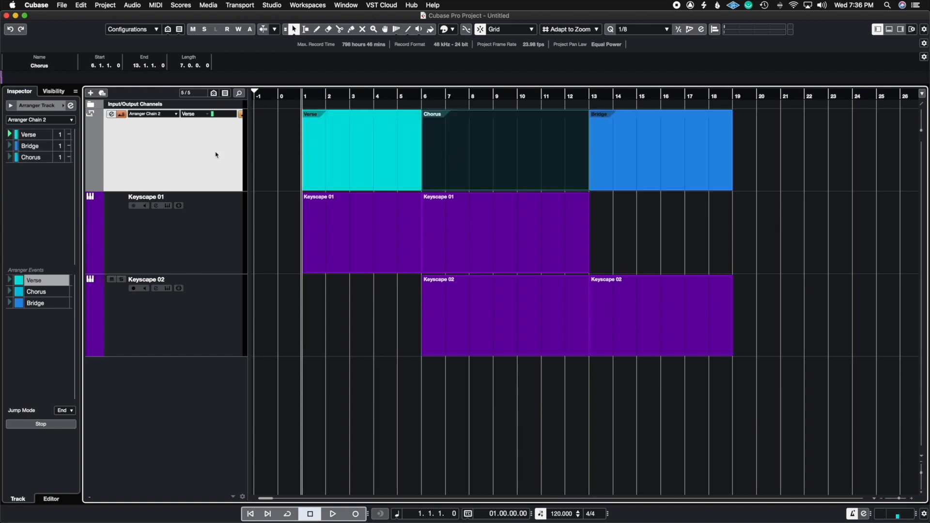
Step: Switch back to Arranger Chain 1 and flatten it from the Arranger Editor
click(174, 115)
click(173, 124)
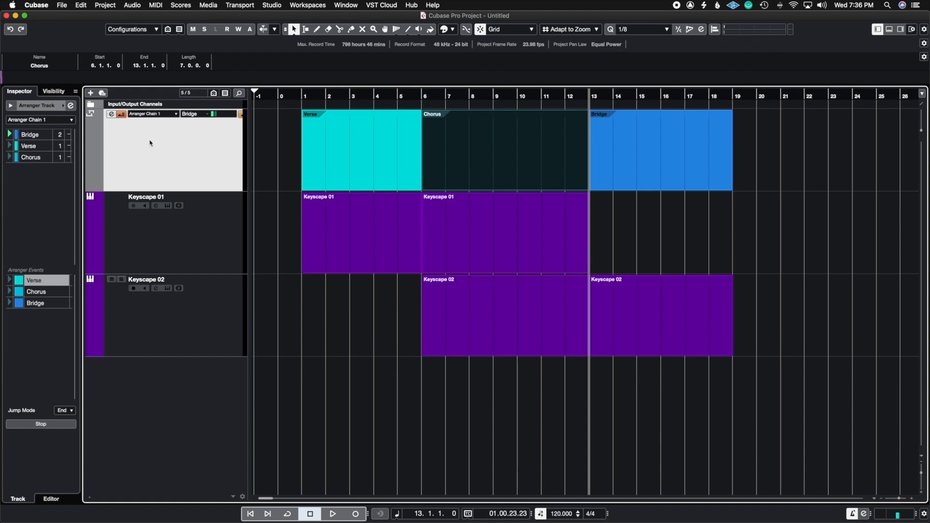
click(112, 114)
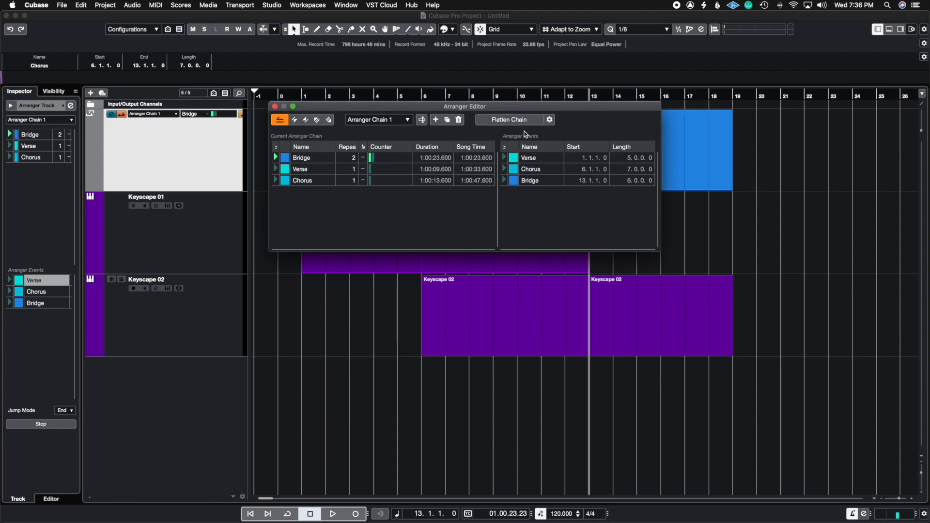
click(275, 107)
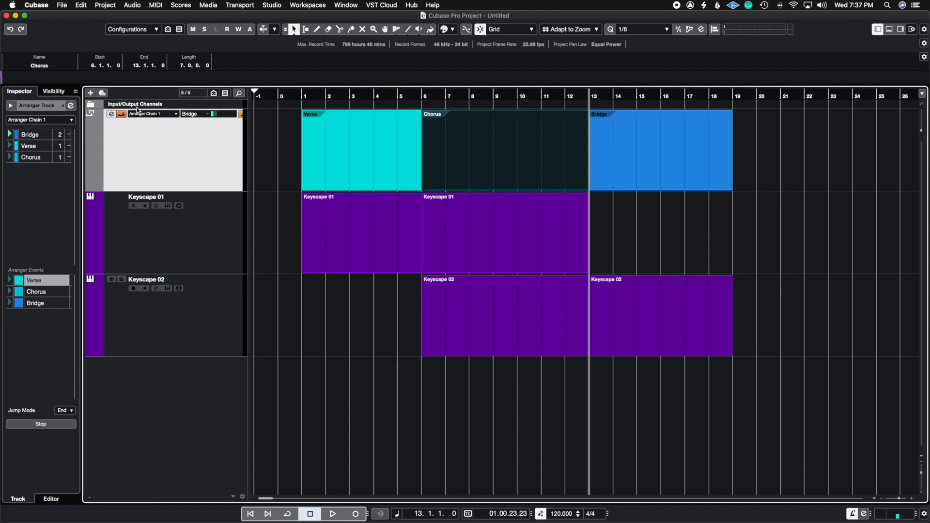
click(115, 115)
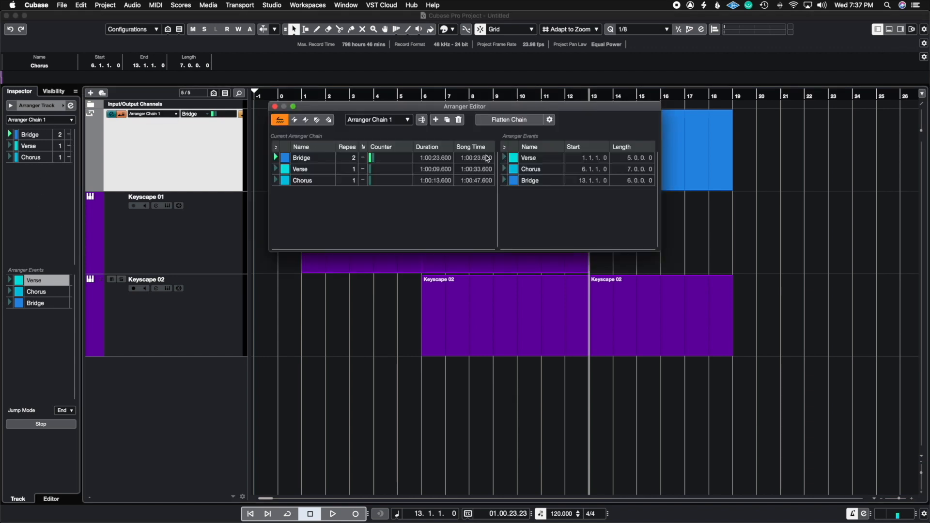
click(519, 123)
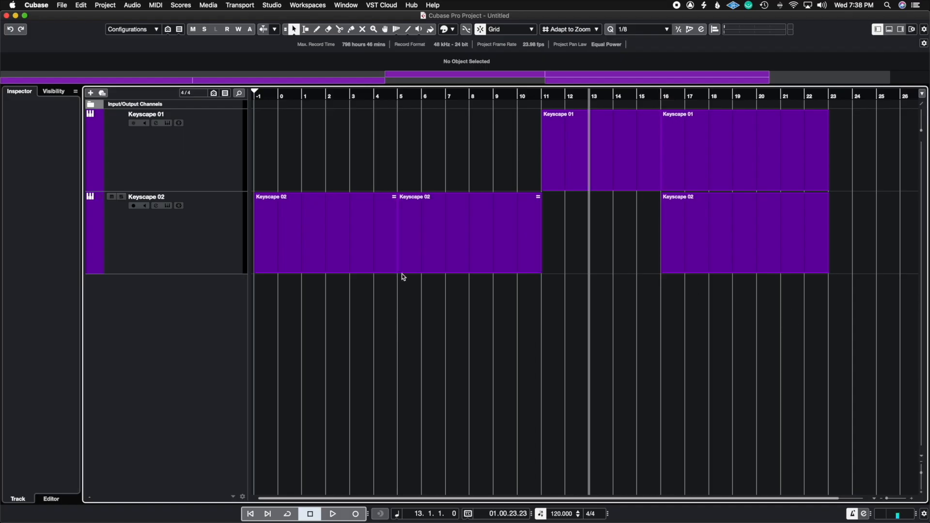
click(67, 6)
mouse_move(116, 129)
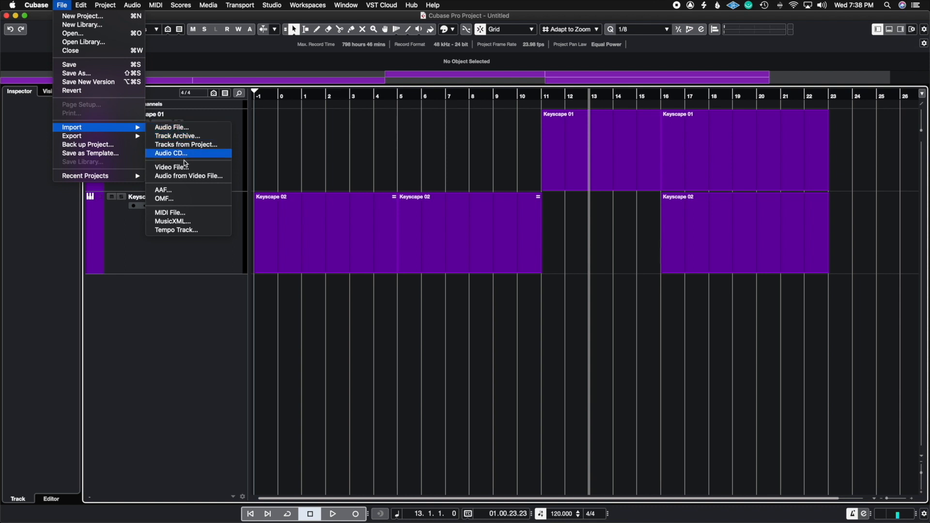
click(211, 145)
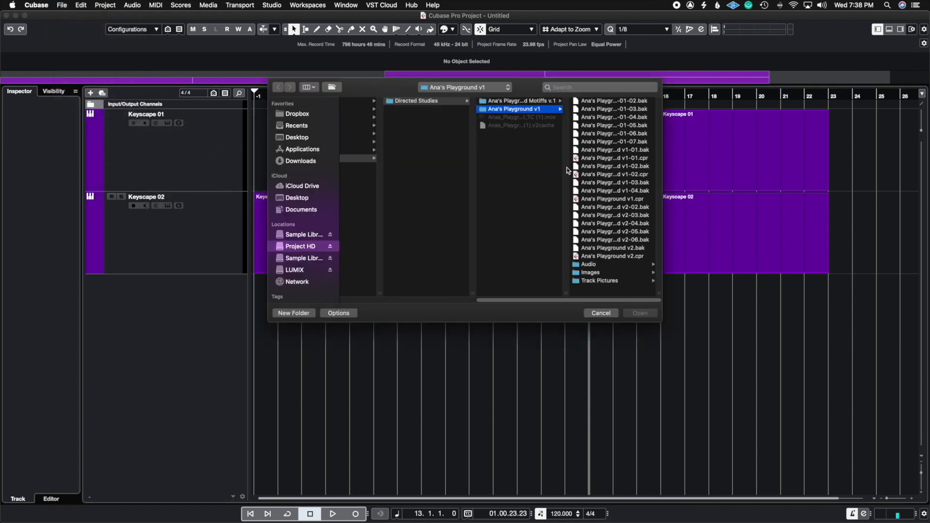
click(612, 313)
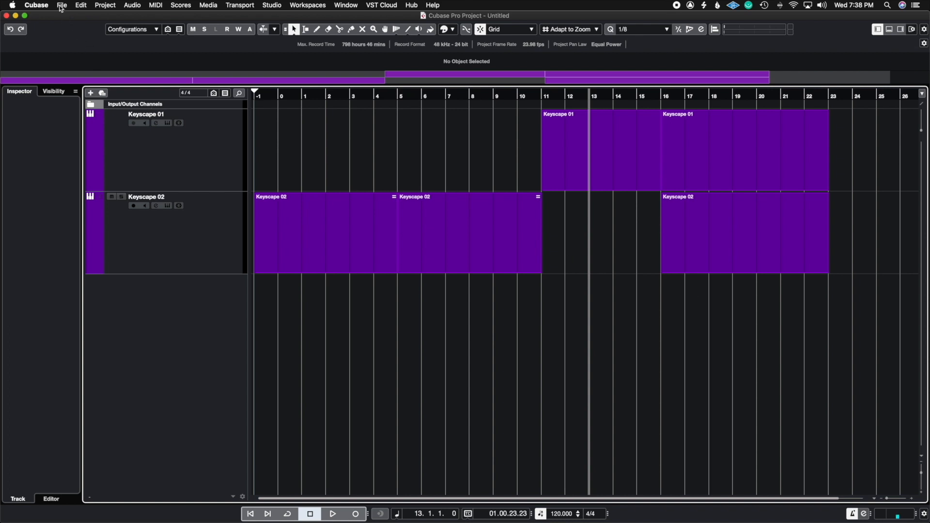
Step: Start importing tracks from the Playground v2 .cpr project file
click(61, 6)
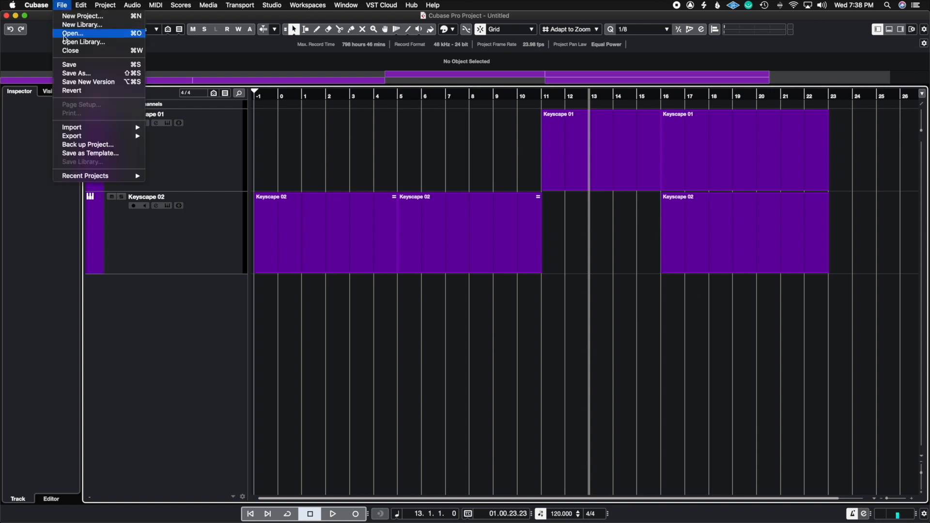
mouse_move(107, 129)
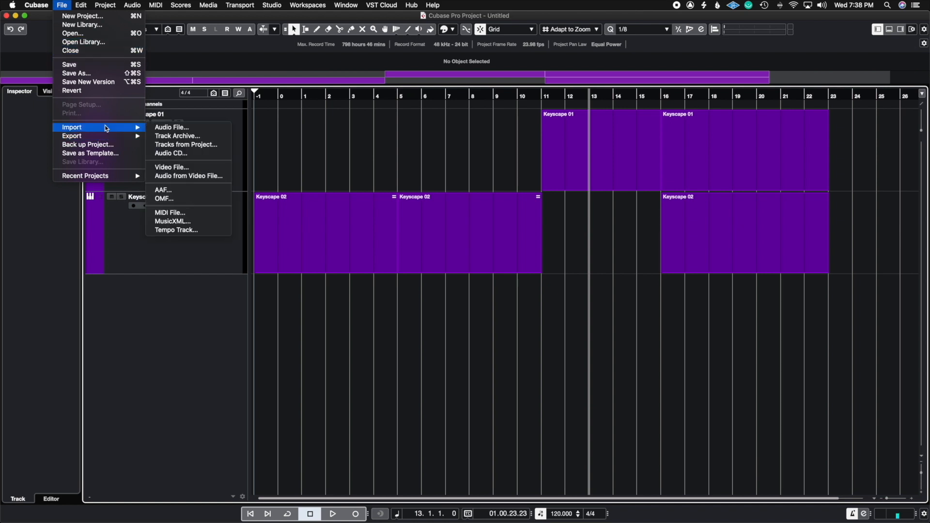
click(176, 144)
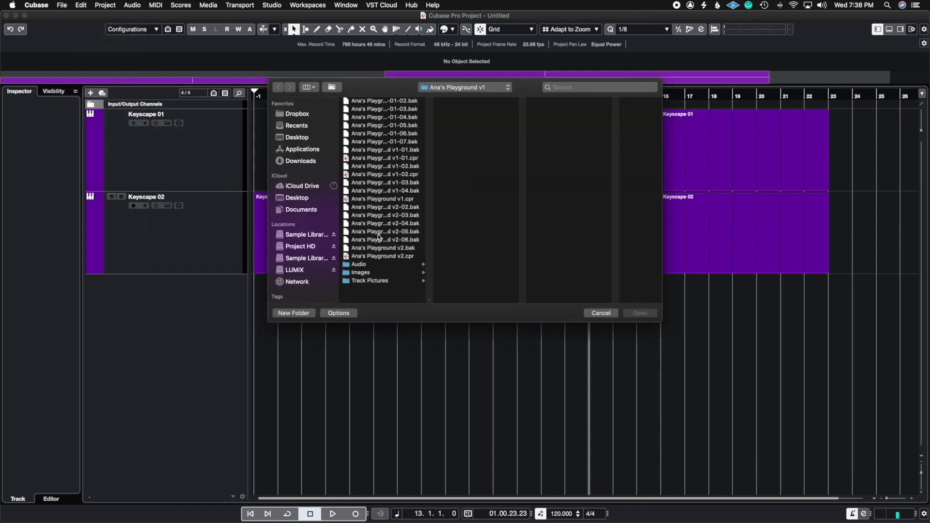
click(369, 256)
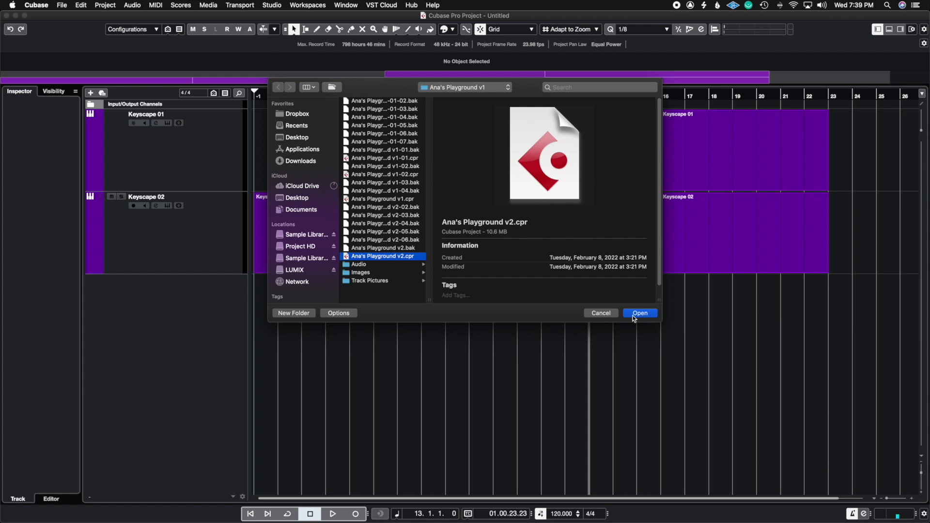
click(640, 314)
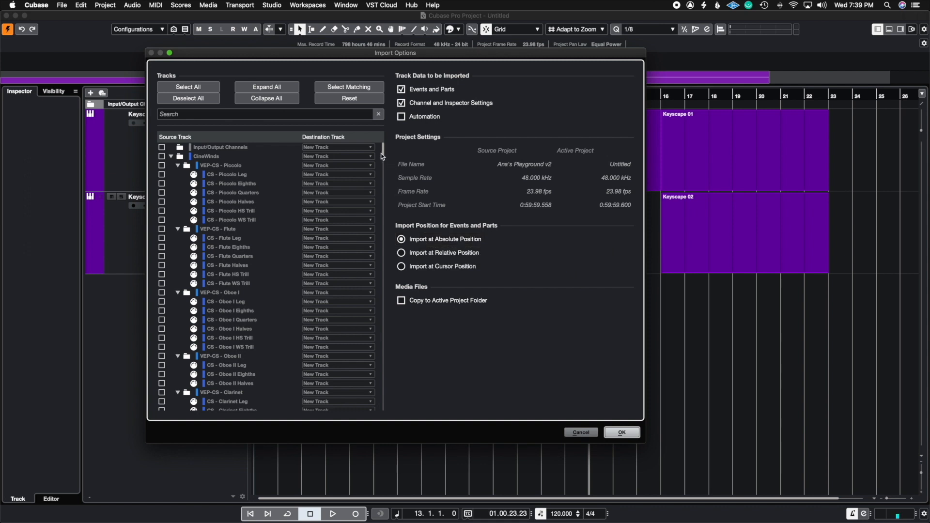
Step: Mark EQ- 808 Rhythm 2, 3 and 4 and EQ- Bend Basses 1 for import, and cancel the import
scroll(372, 193, down, 20)
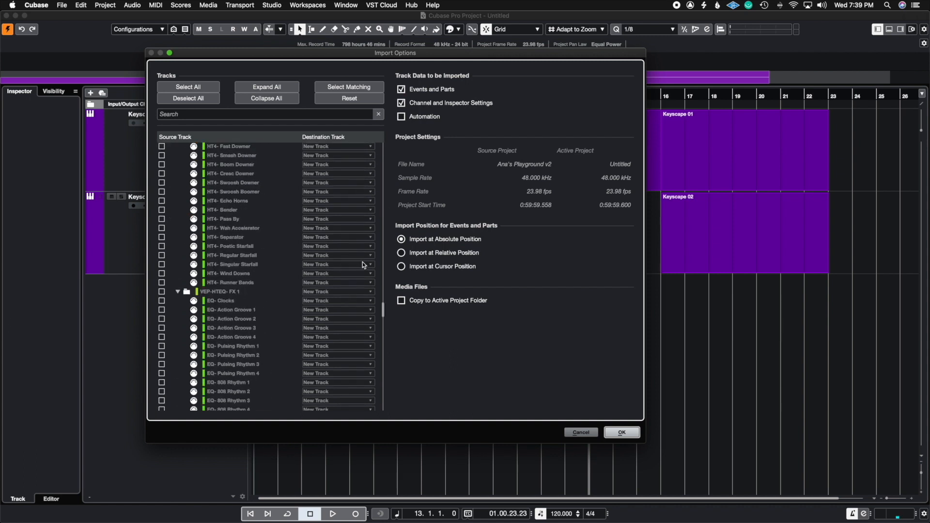
drag(383, 309, 383, 315)
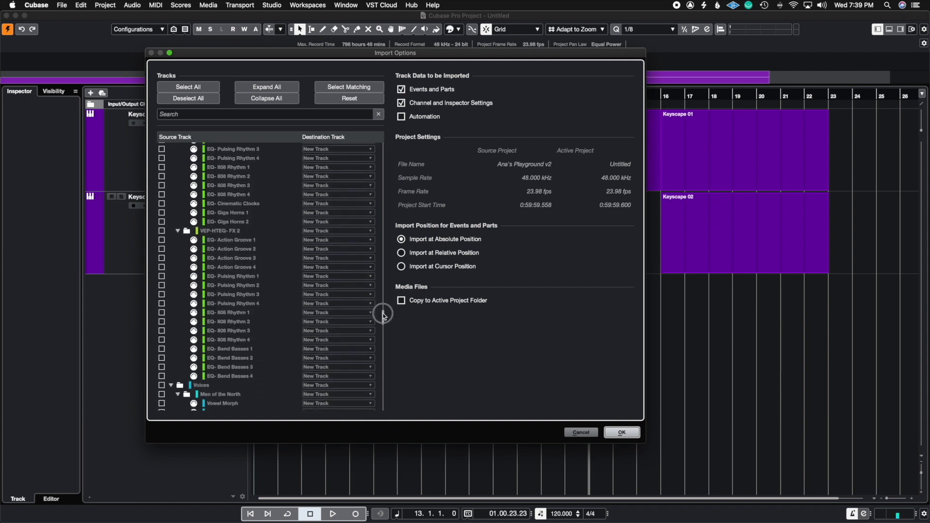
drag(159, 349, 164, 321)
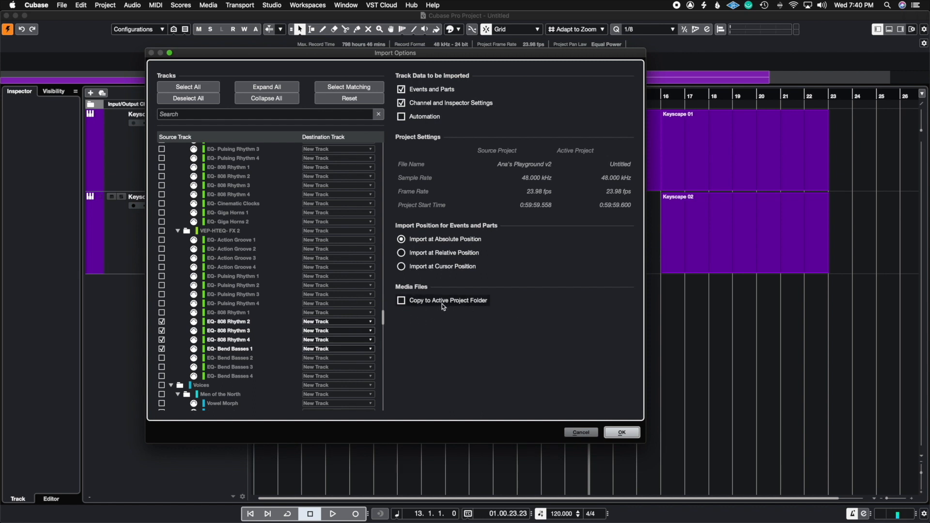
click(395, 287)
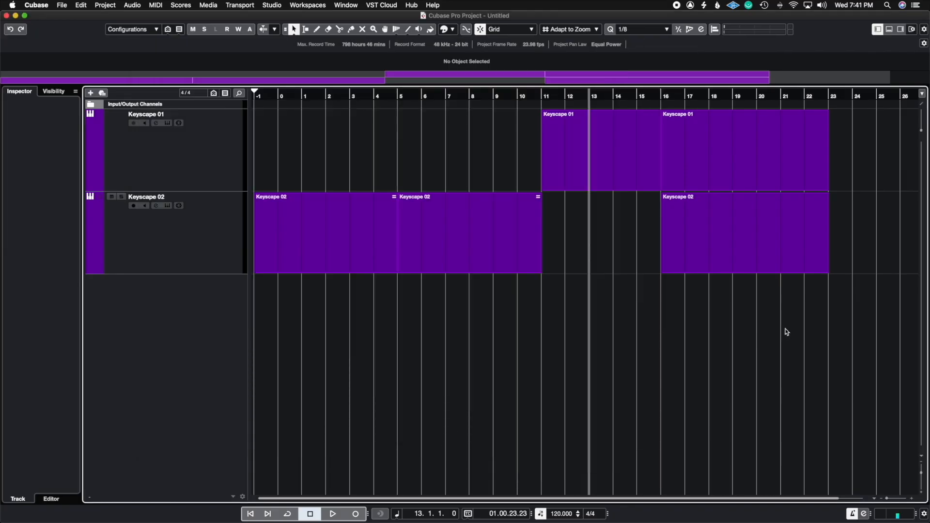
Step: Delete all Keyscape parts from the project and add a Marker track above the Keyscape tracks
drag(796, 328, 276, 151)
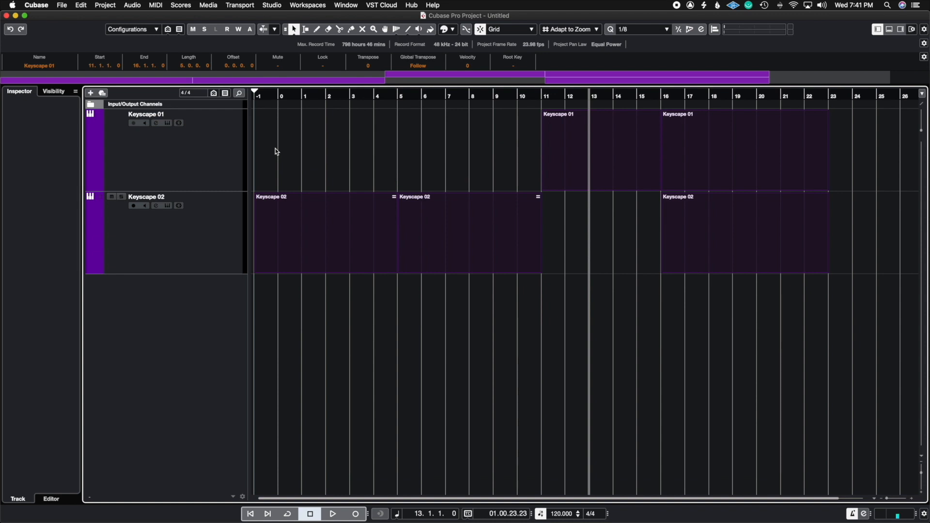
key(Delete)
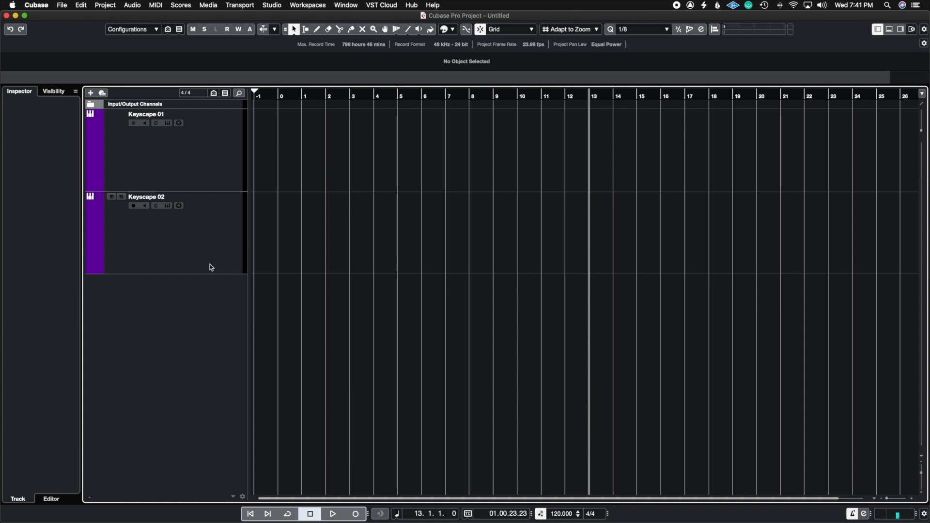
right_click(222, 334)
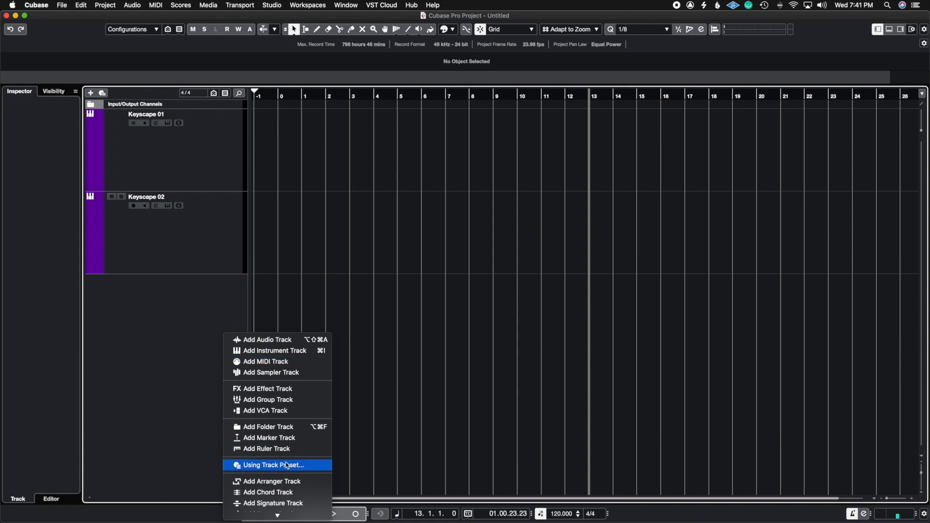
click(283, 437)
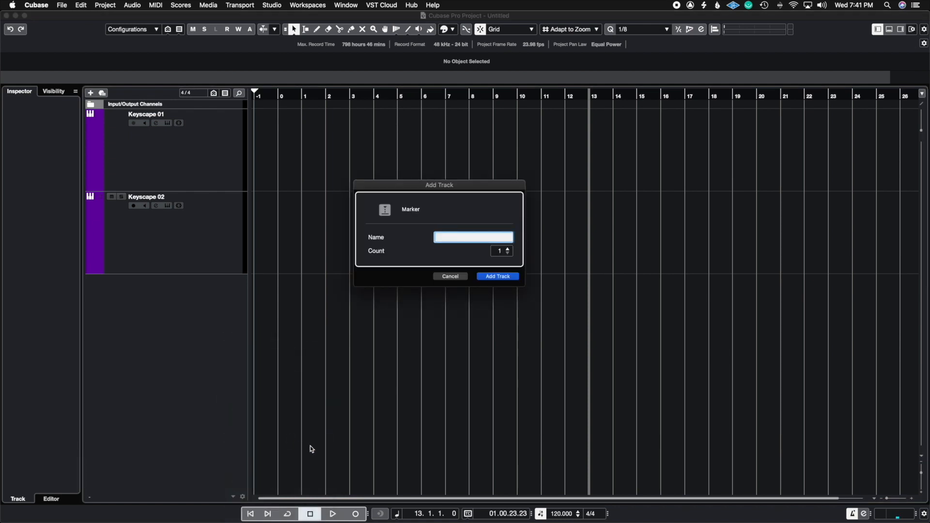
key(Return)
drag(188, 336, 233, 144)
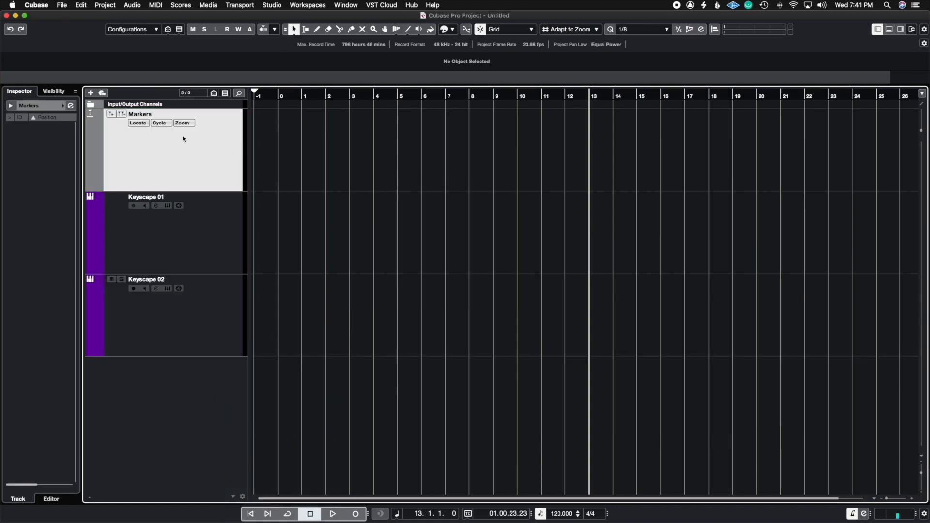
Step: Add three position markers on the Marker track at 2.1.1.0, 3.3.1.0 and 4.2.1.0
click(330, 95)
click(111, 114)
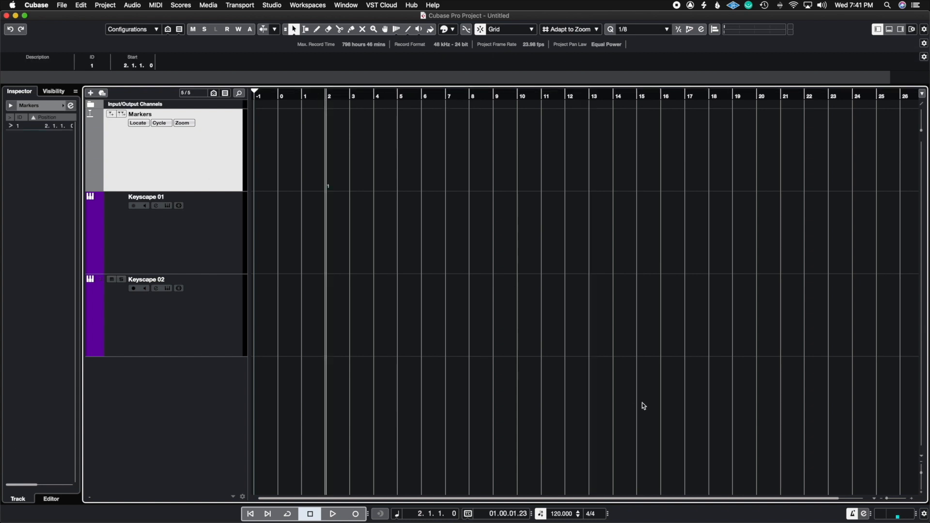
click(912, 498)
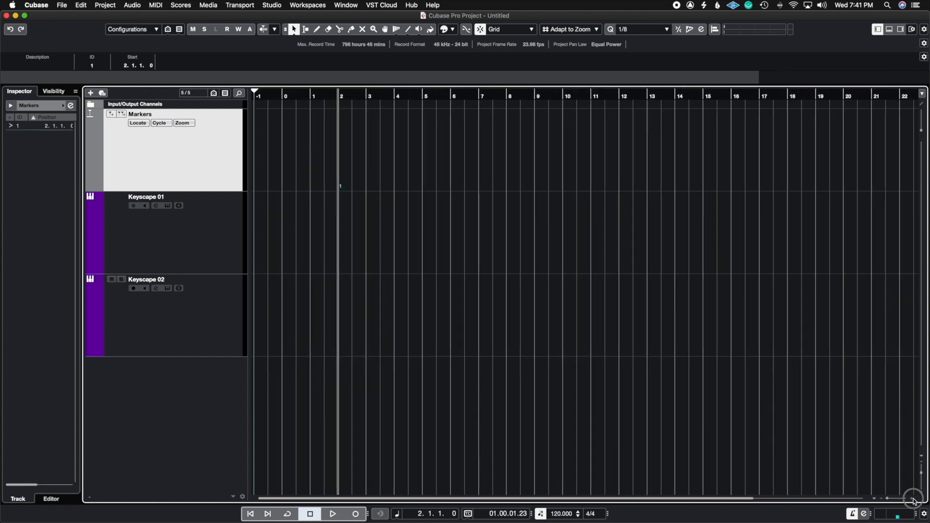
click(913, 499)
click(912, 499)
click(913, 500)
click(913, 501)
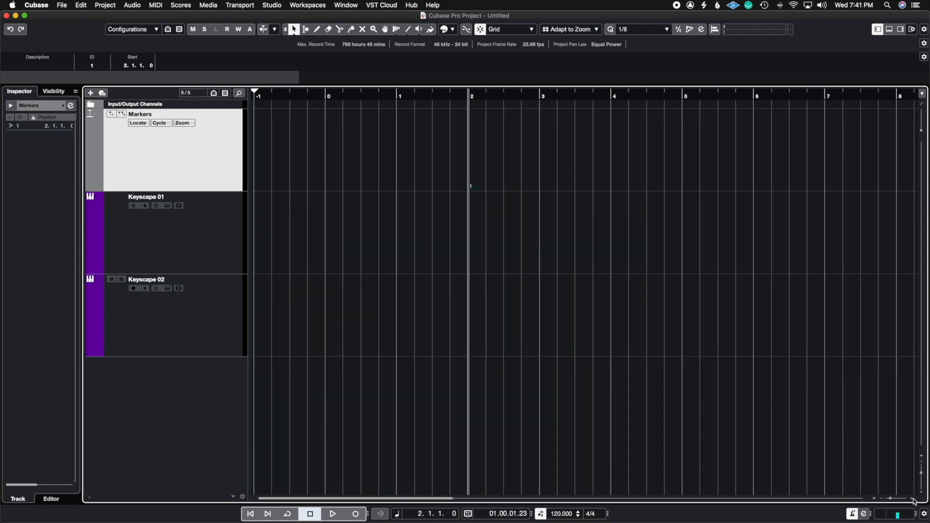
click(573, 96)
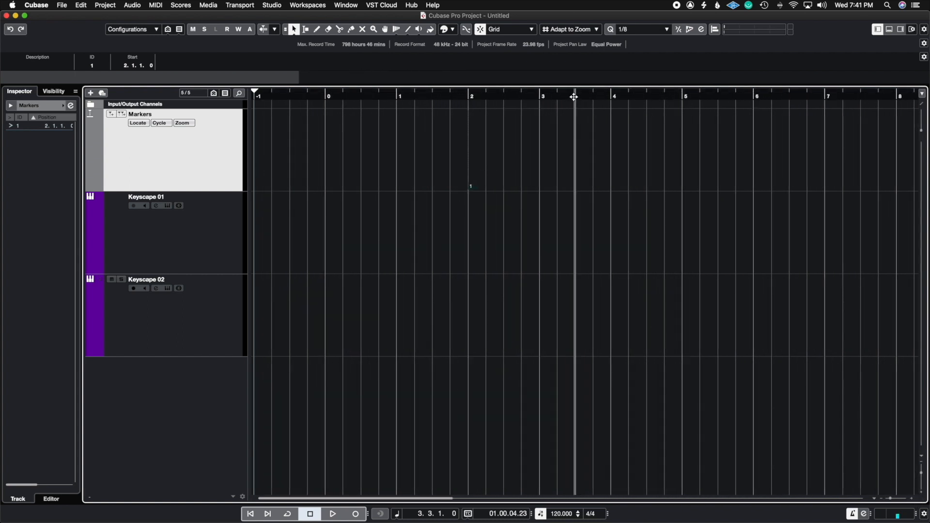
click(111, 114)
click(628, 96)
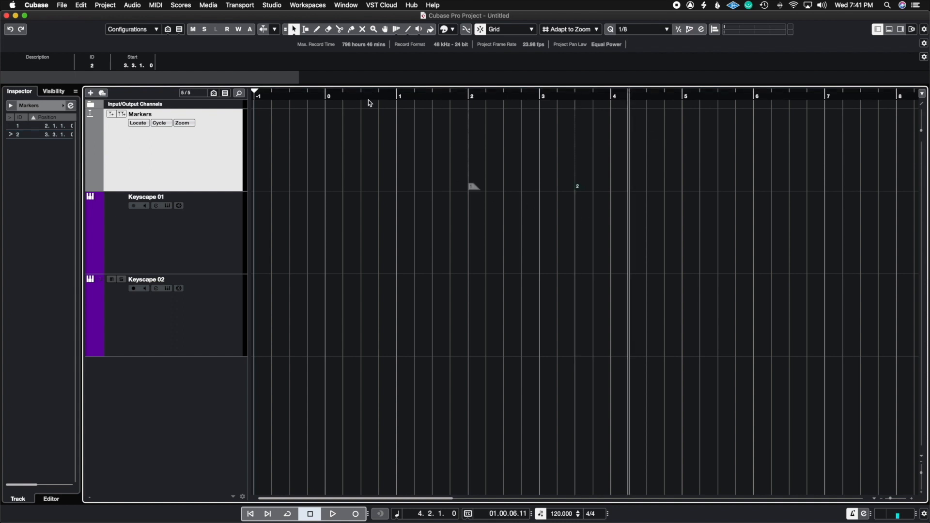
click(111, 115)
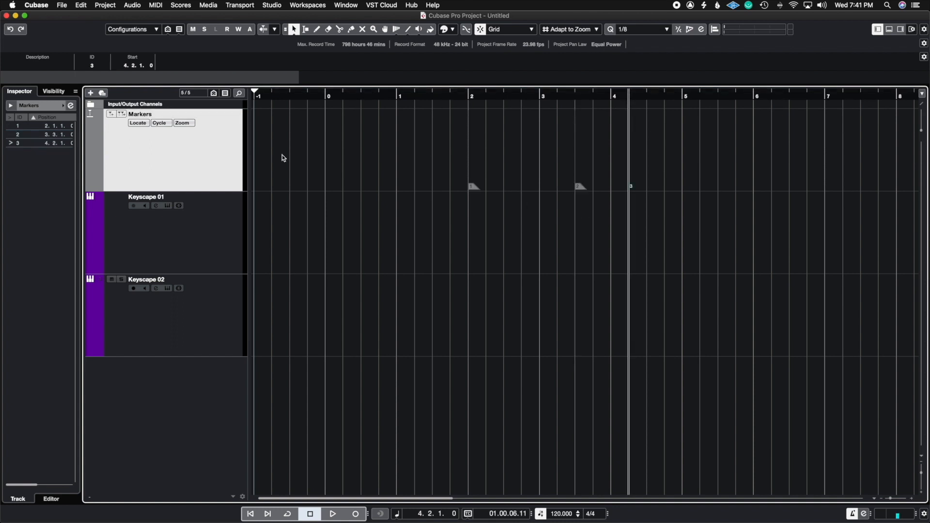
click(672, 198)
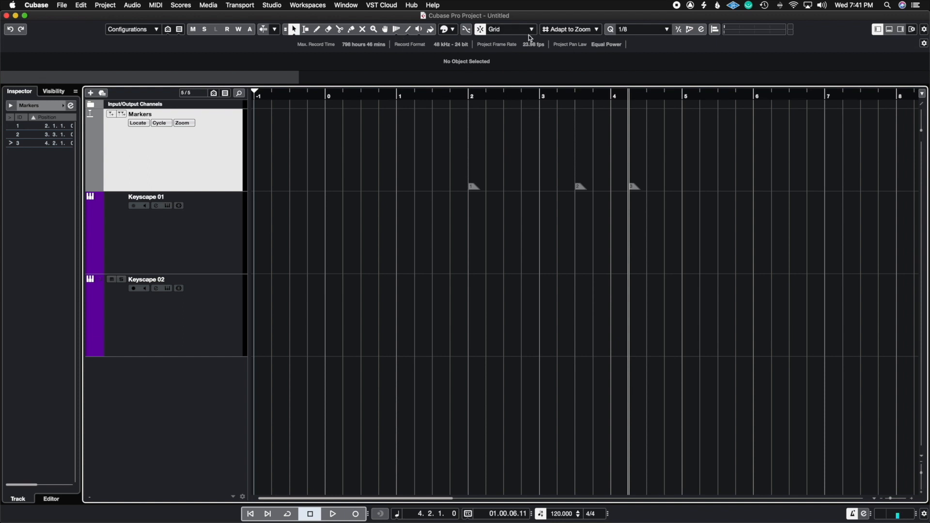
Step: With the Time Warp tool and snapping set to Events, warp bar 4 onto the second marker and bar 5 onto the third
click(395, 30)
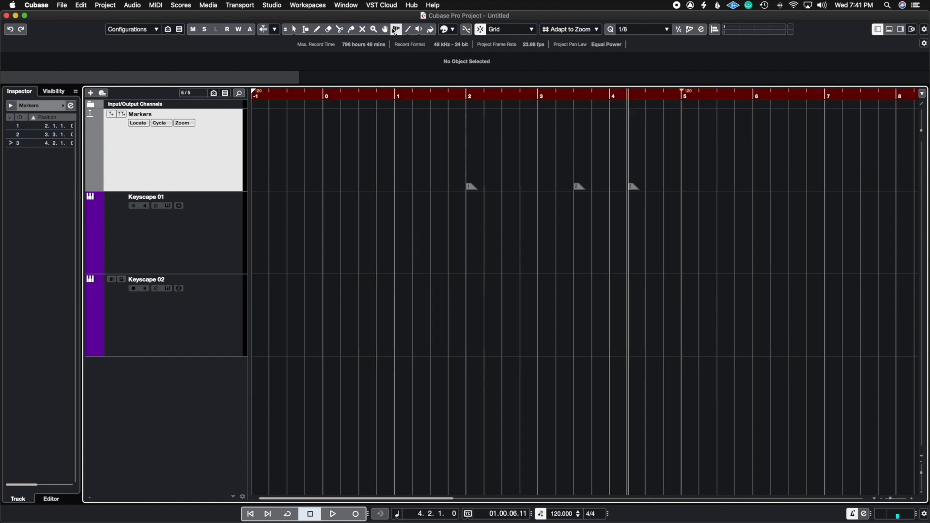
click(506, 30)
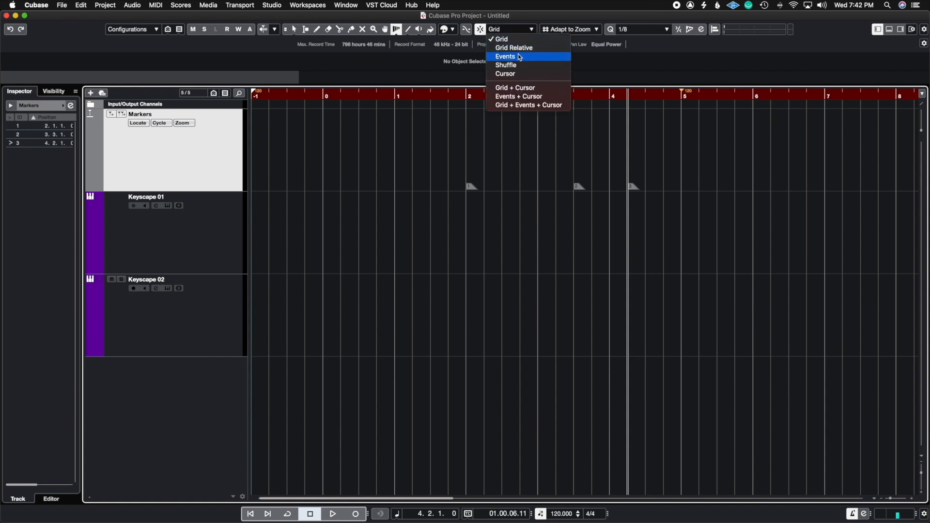
click(520, 57)
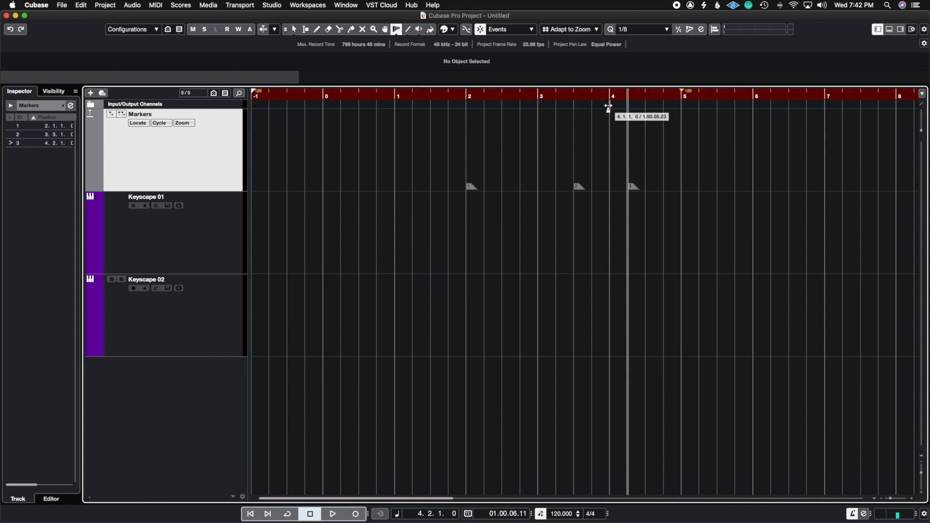
drag(607, 107, 581, 106)
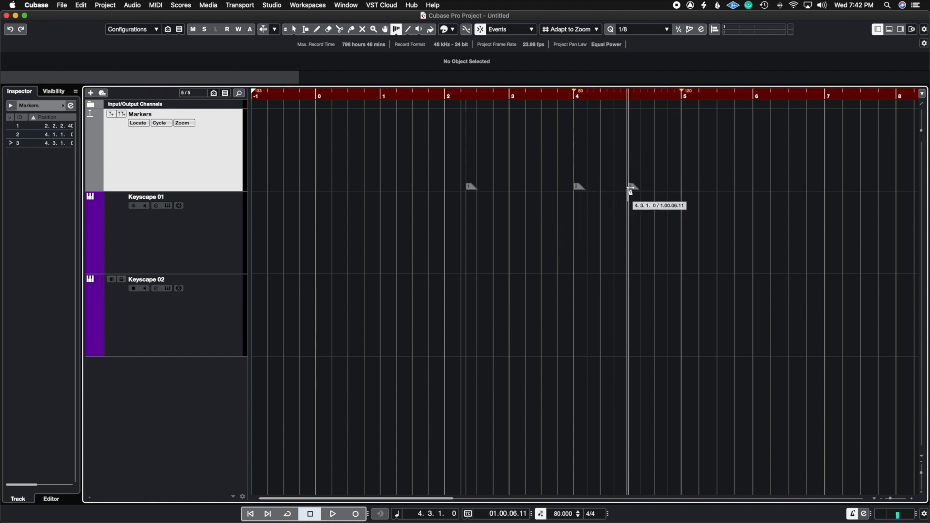
drag(684, 116, 635, 115)
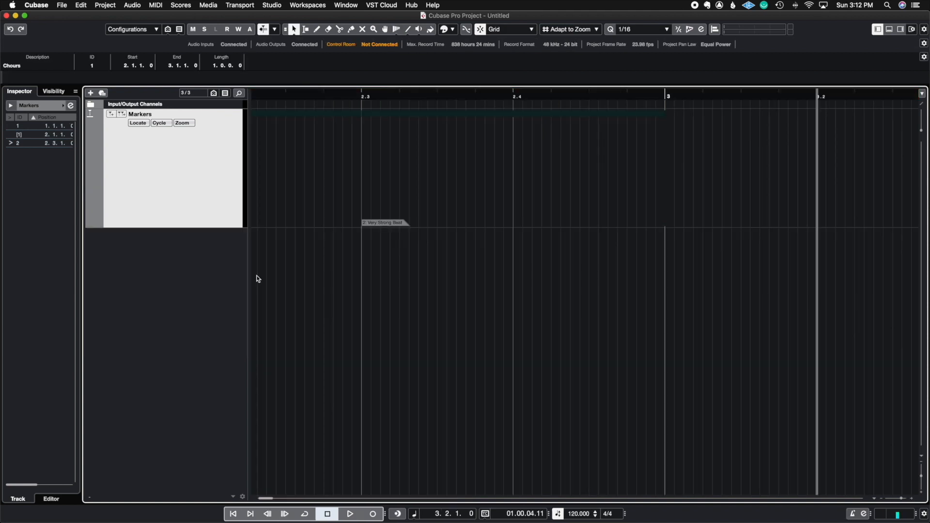
Step: Remove the Markers track from the project
right_click(193, 173)
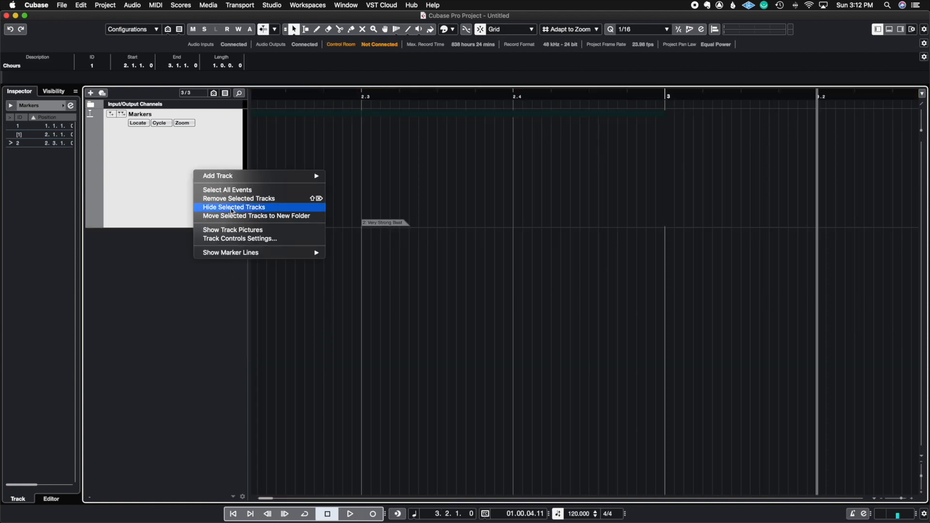
click(209, 197)
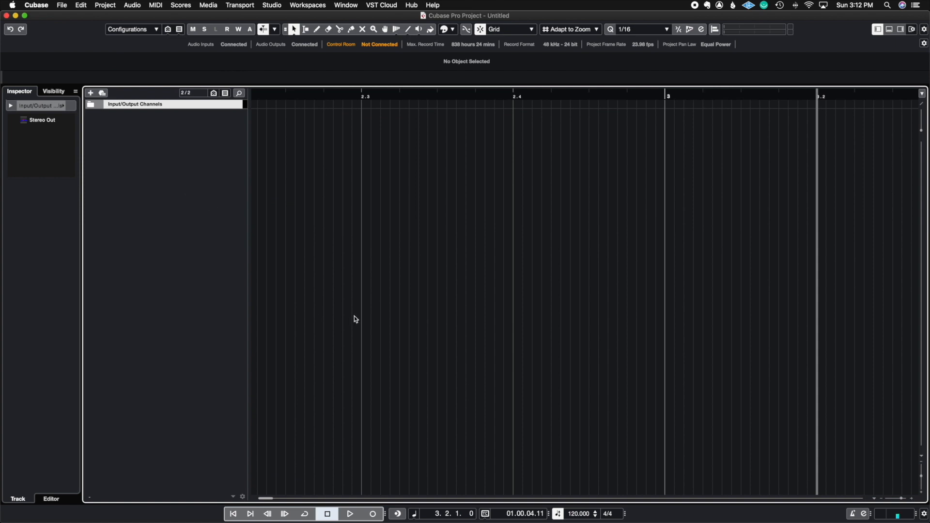
key(g)
key(g)
key(g)
key(g)
key(g)
key(g)
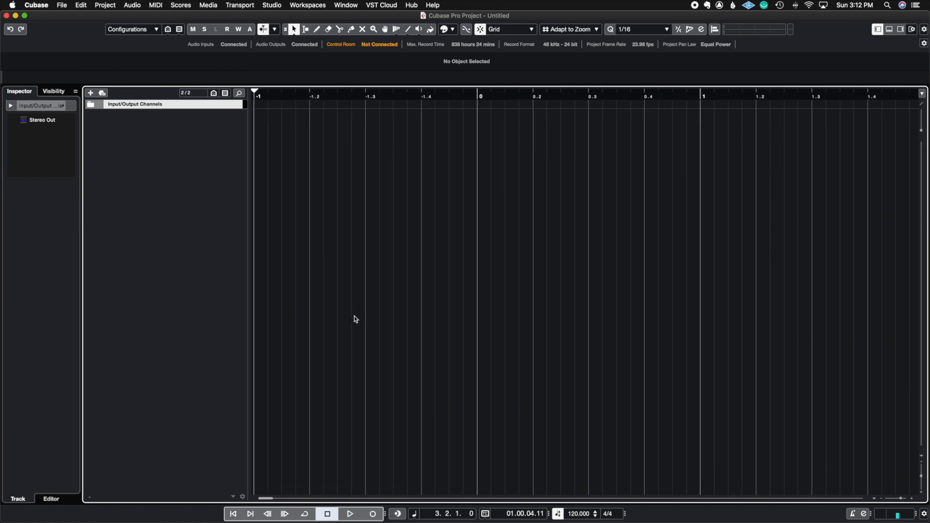
Step: Add a Signature track and delete its 4/4 signature event at bar 1
right_click(137, 161)
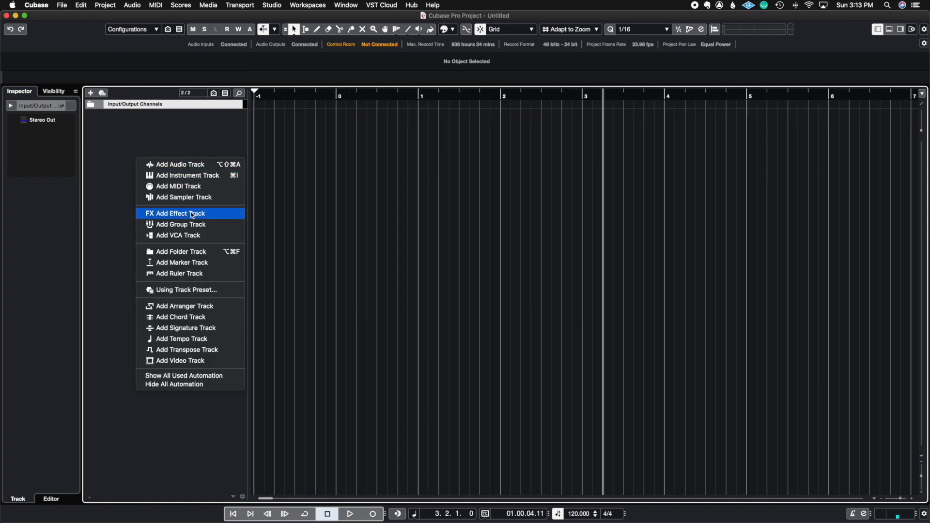
click(184, 328)
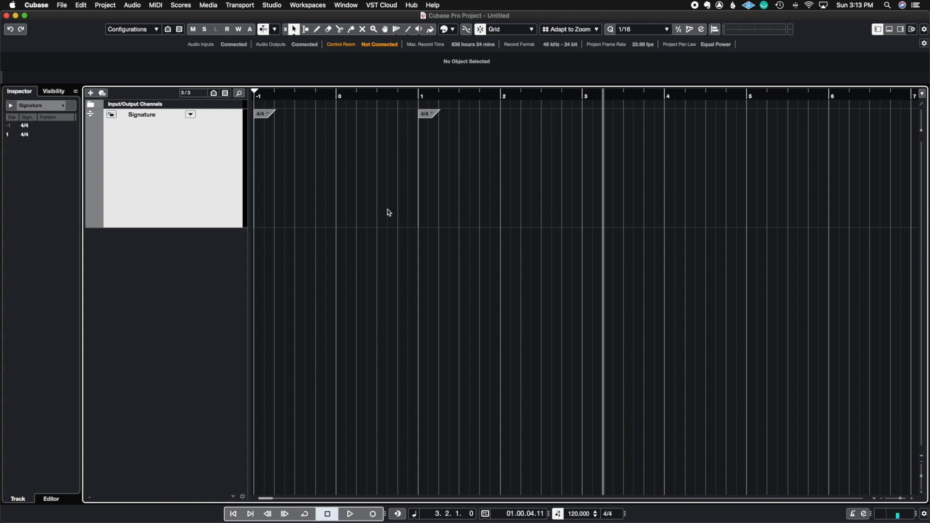
click(423, 121)
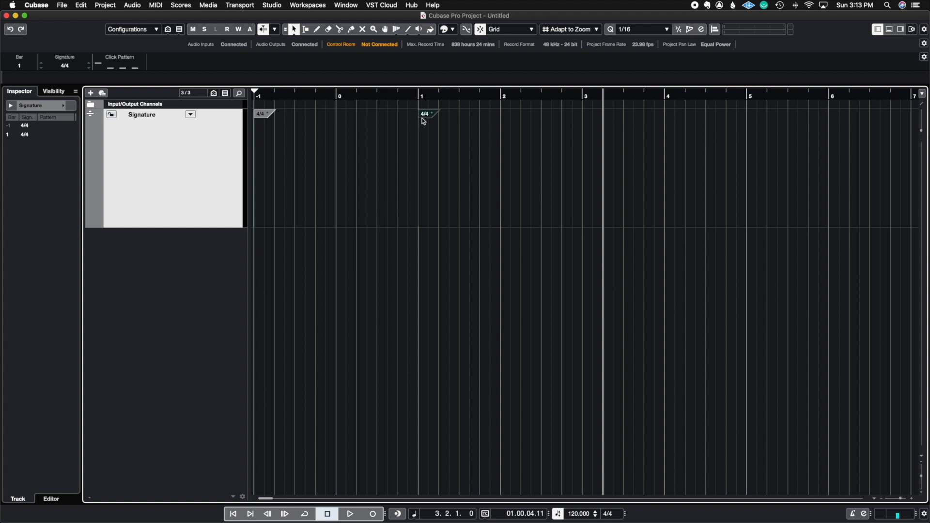
key(Delete)
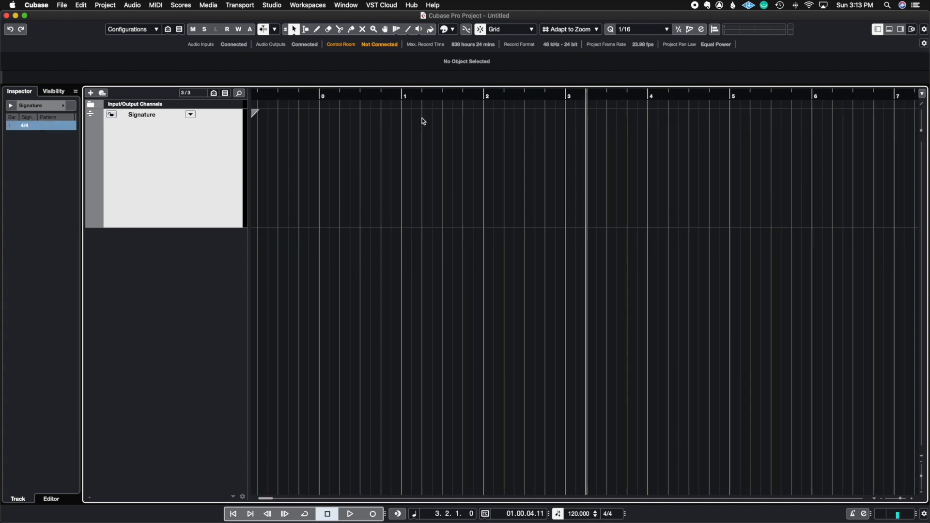
Step: Change the signature event at the start of the Signature track to 5/4
scroll(424, 122, left, 1)
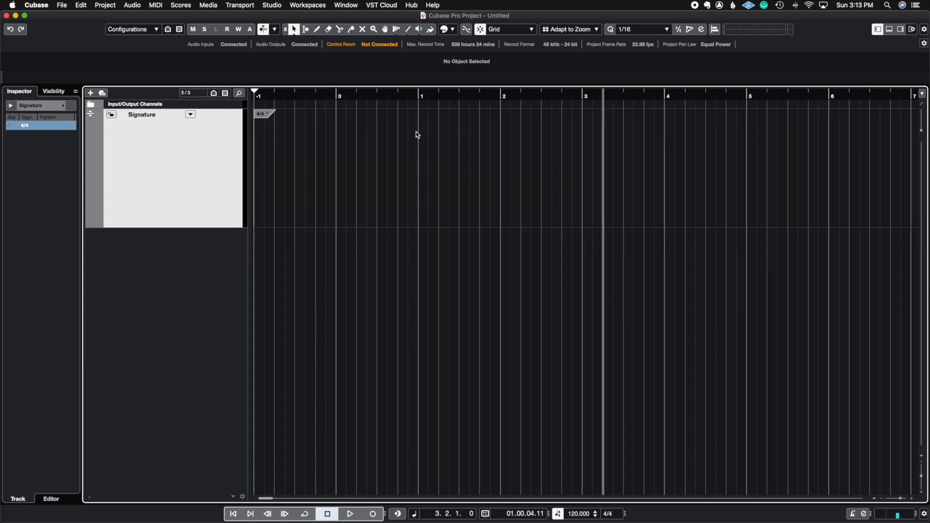
click(260, 116)
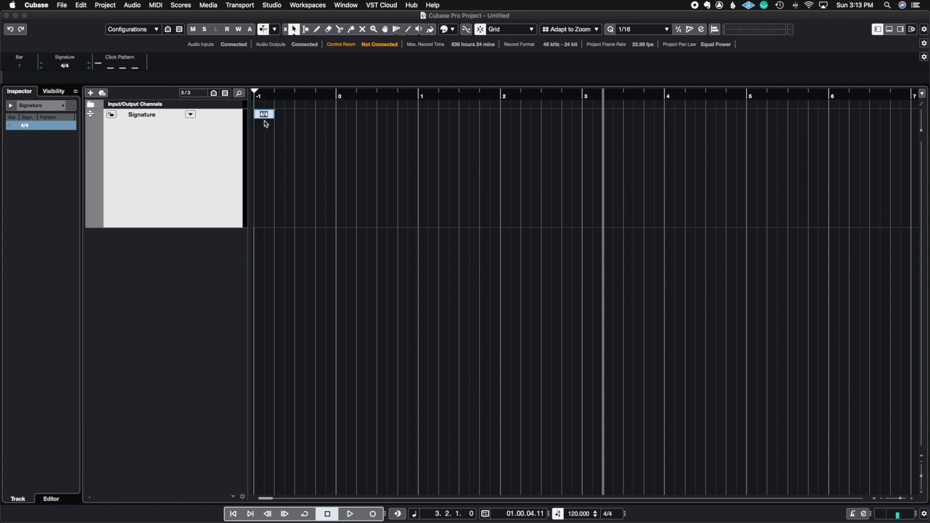
click(268, 128)
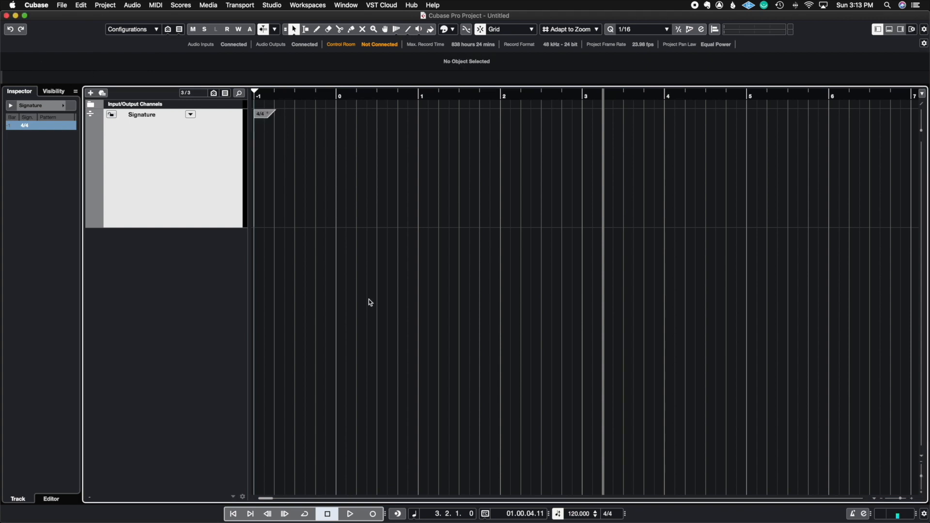
click(608, 513)
text(5/4)
key(Return)
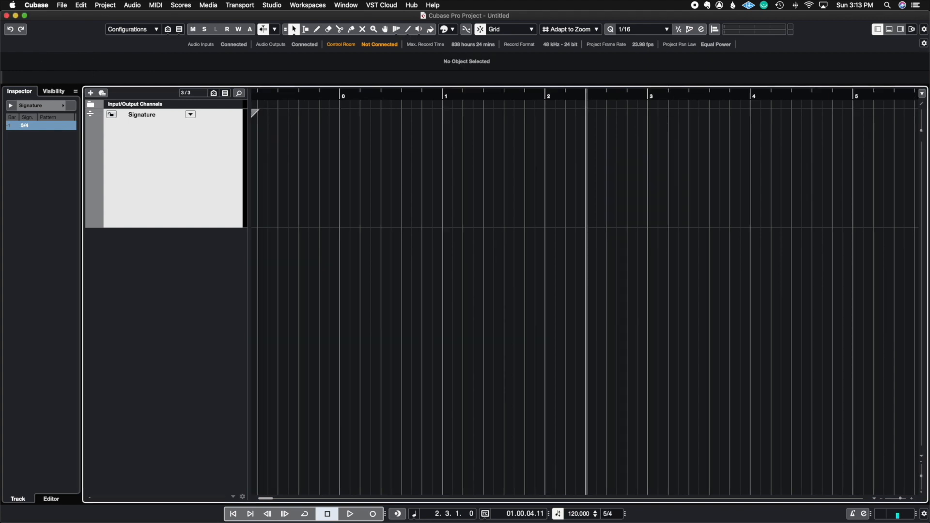
Step: Draw a new signature event at bar 1 on the Signature track and set it to 6/4
drag(268, 498, 263, 499)
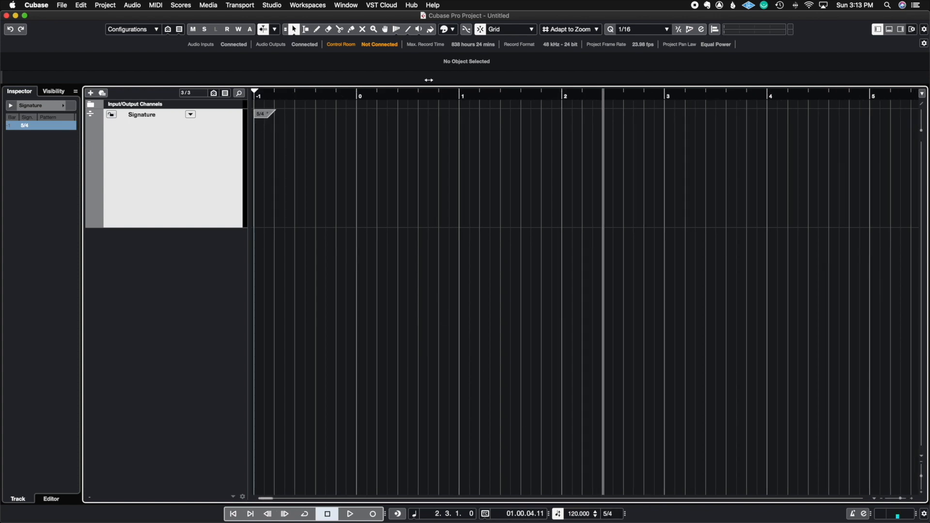
right_click(495, 144)
click(519, 144)
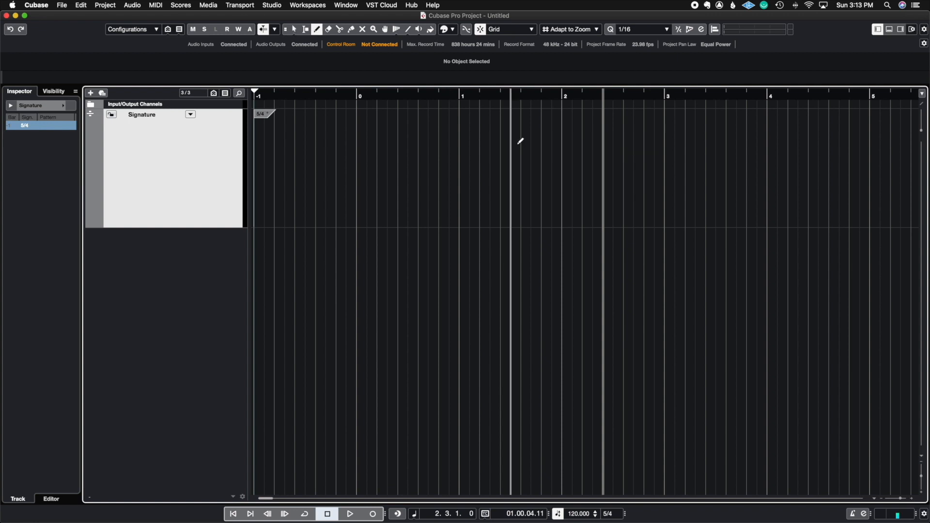
click(469, 123)
key(Escape)
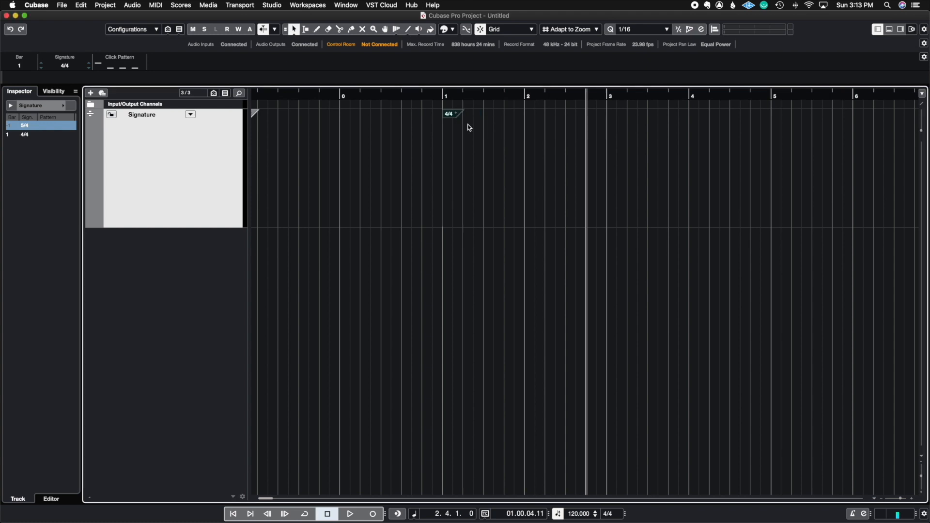
double_click(445, 116)
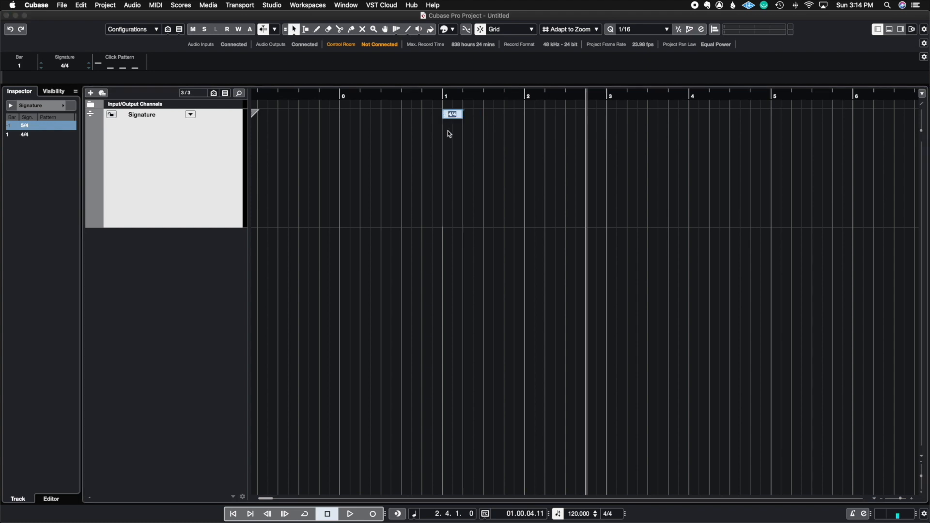
text(6)
key(Return)
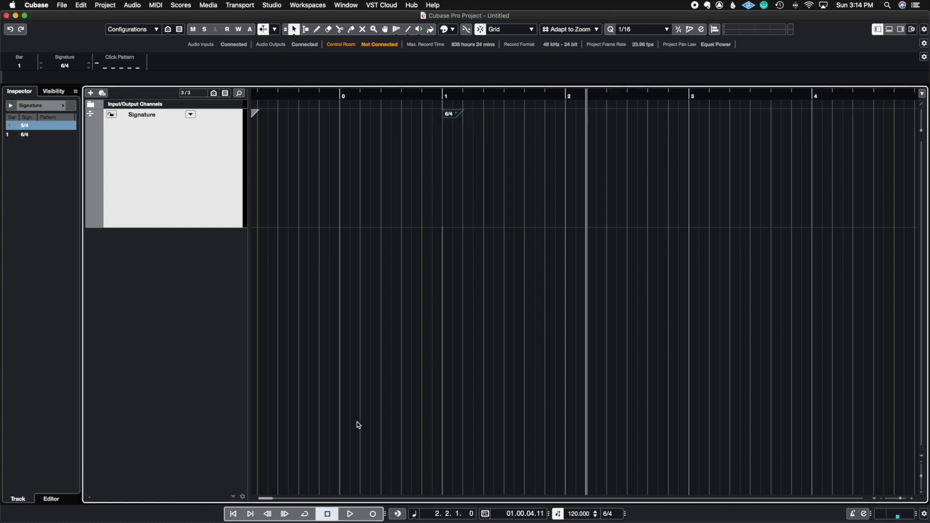
Step: Remove the Signature track from the project and add a Tempo track
drag(269, 499, 255, 498)
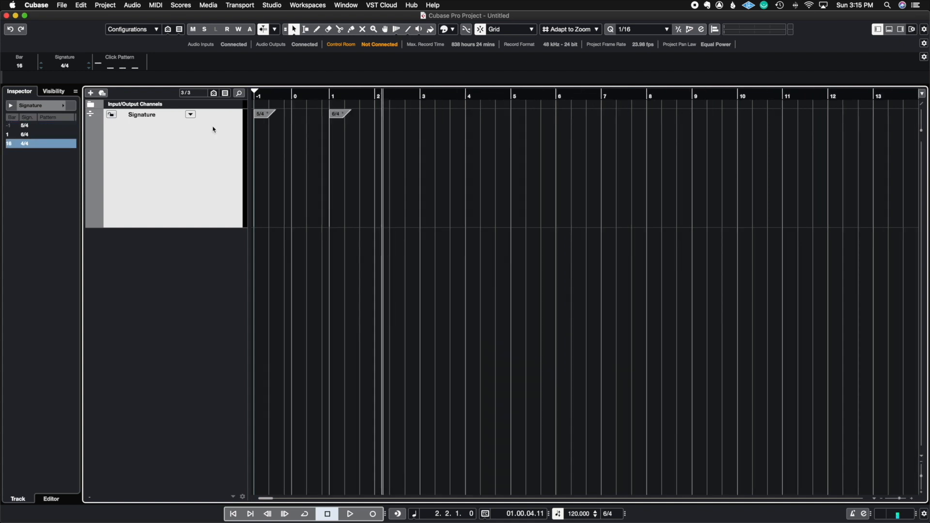
right_click(209, 150)
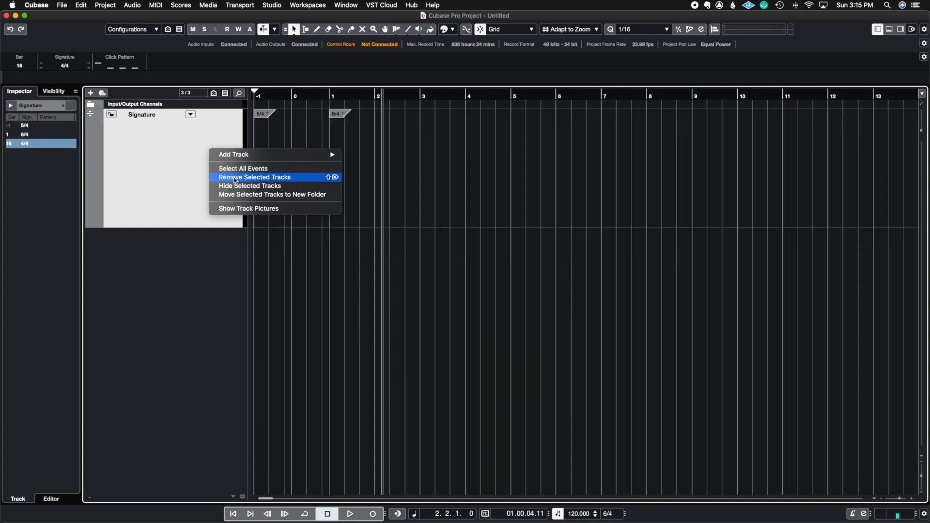
click(235, 178)
right_click(209, 165)
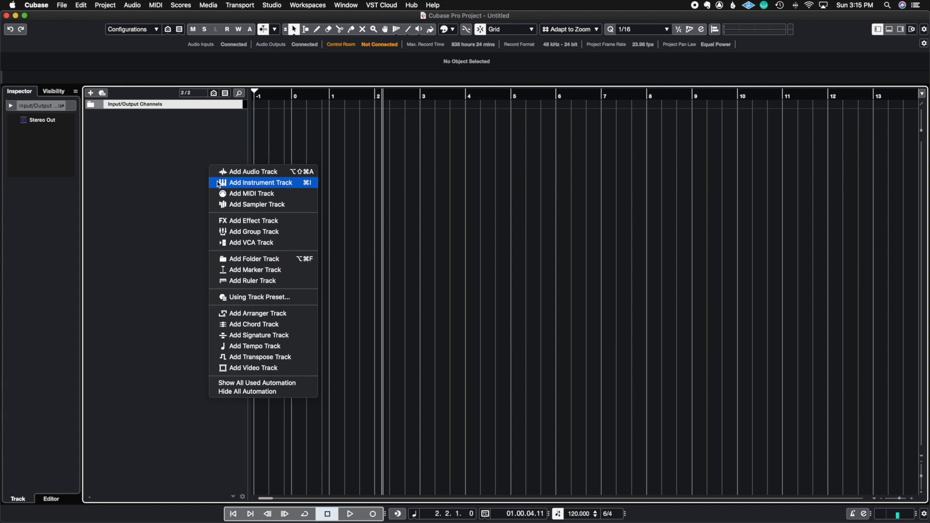
click(252, 346)
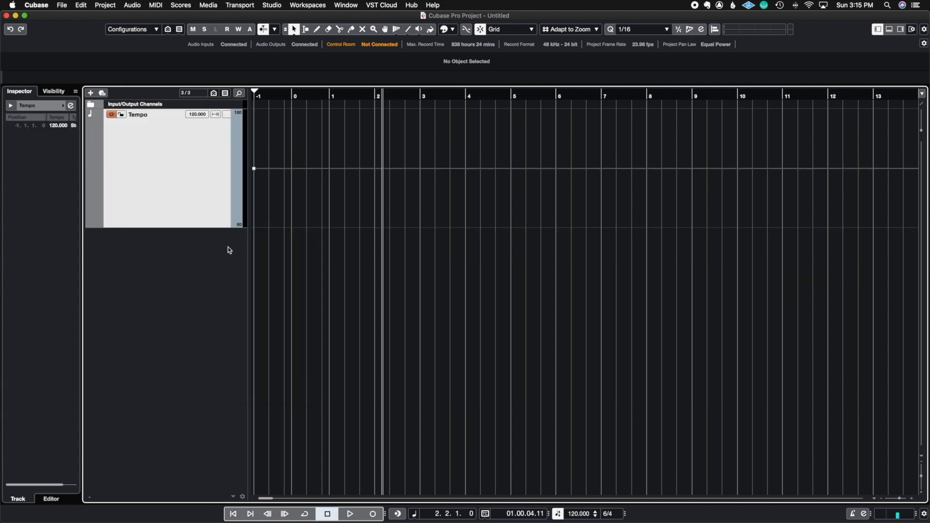
Step: Widen the track list so the Tempo track's curve type shows, and check the available curve types
drag(246, 140, 276, 139)
click(245, 118)
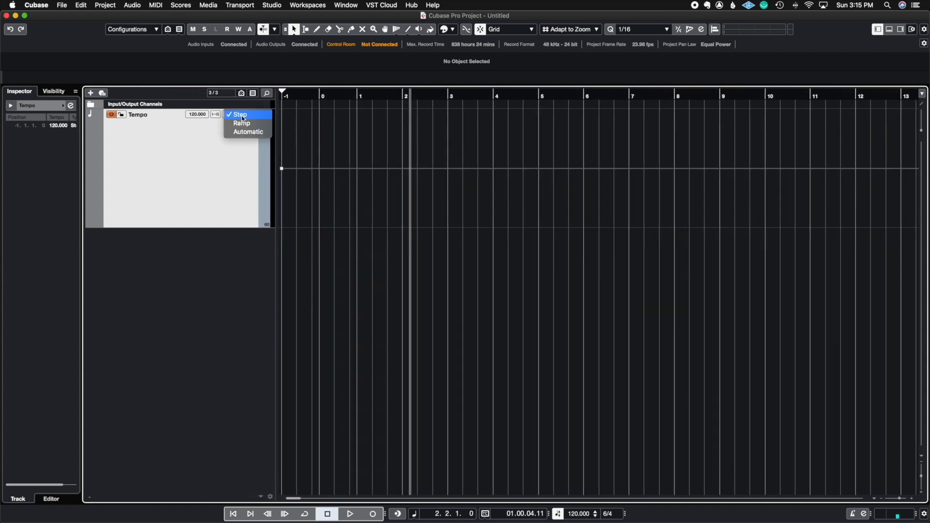
click(247, 147)
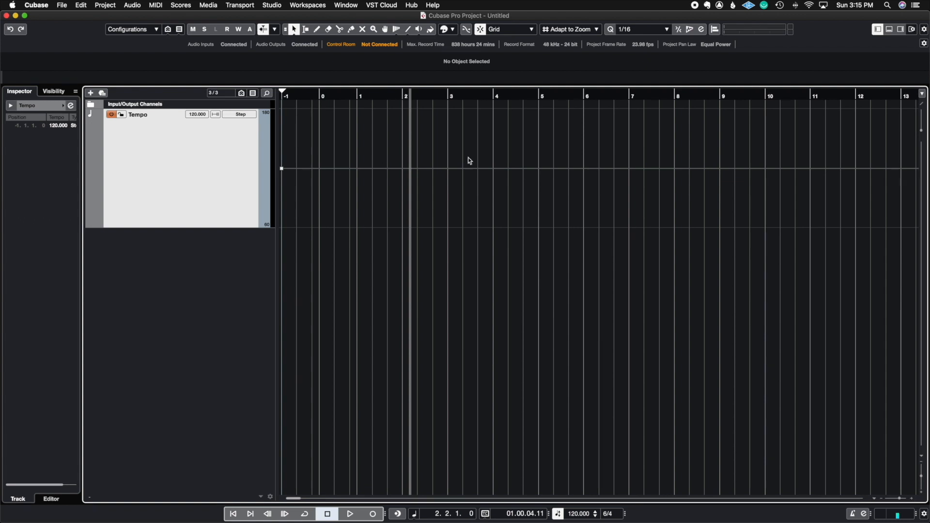
Step: Draw a Step tempo point at bar 4 on the Tempo track and raise it to 152 BPM
right_click(504, 161)
click(527, 160)
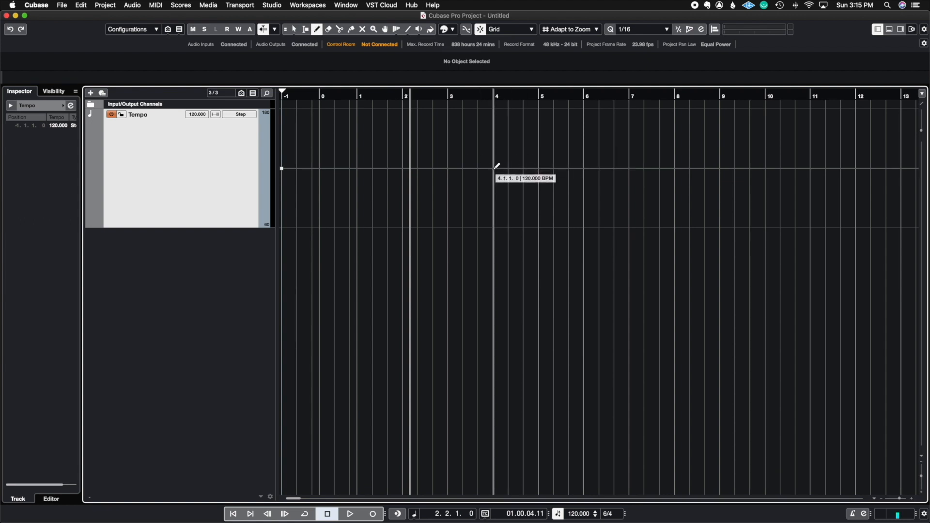
click(496, 166)
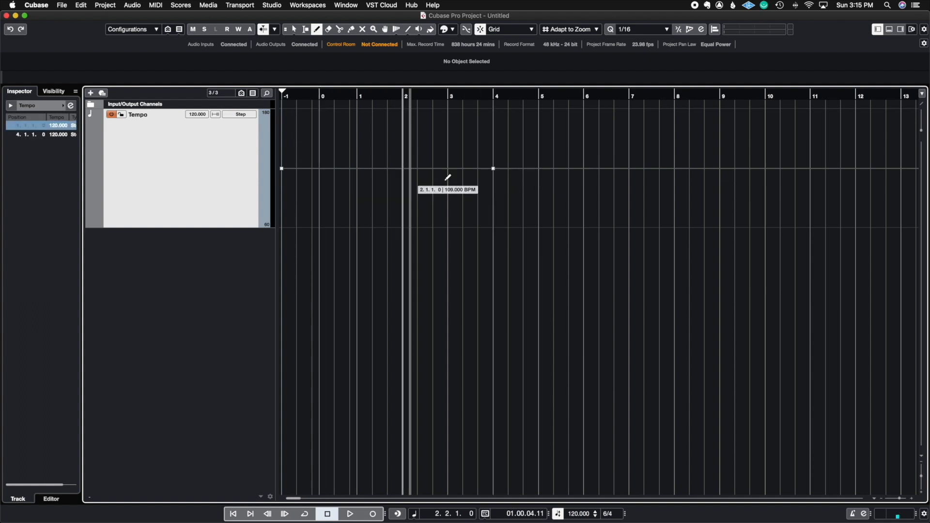
key(1)
drag(494, 171, 496, 138)
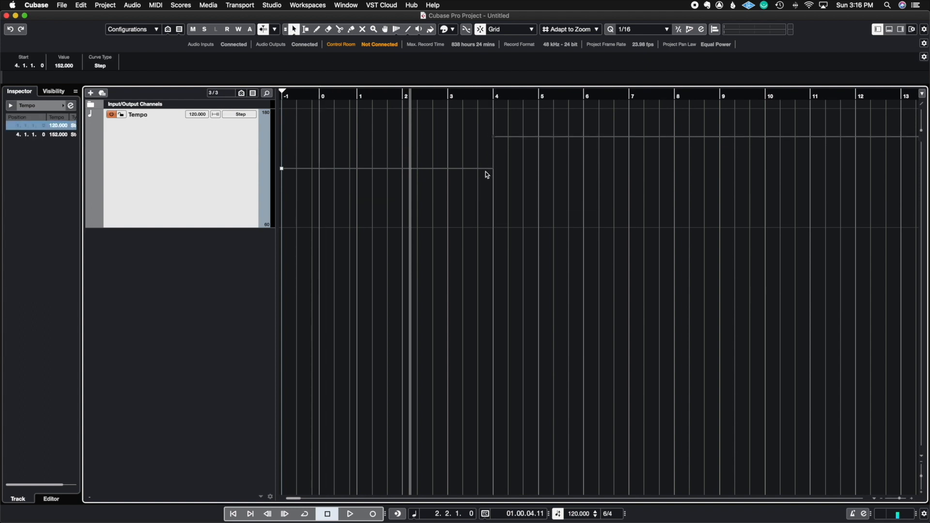
click(468, 248)
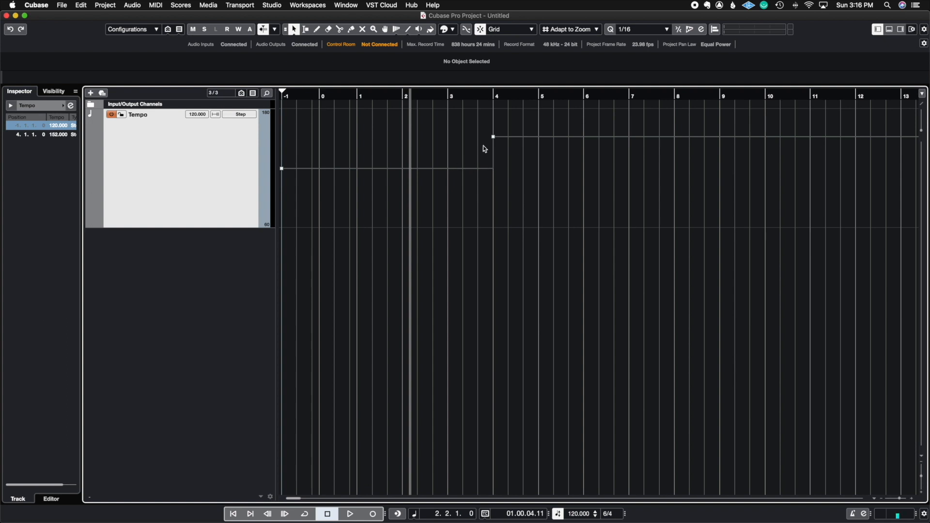
Step: Delete the tempo point at bar 4
click(494, 139)
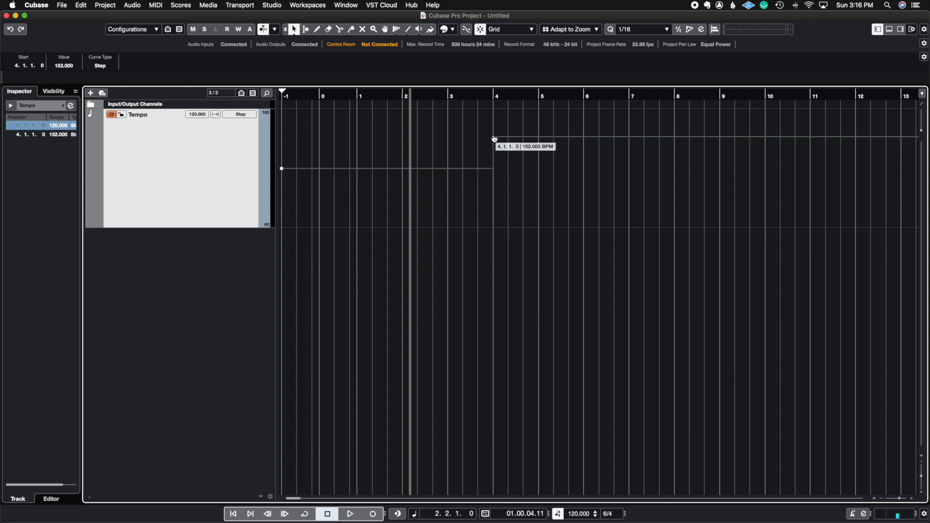
key(Delete)
right_click(494, 145)
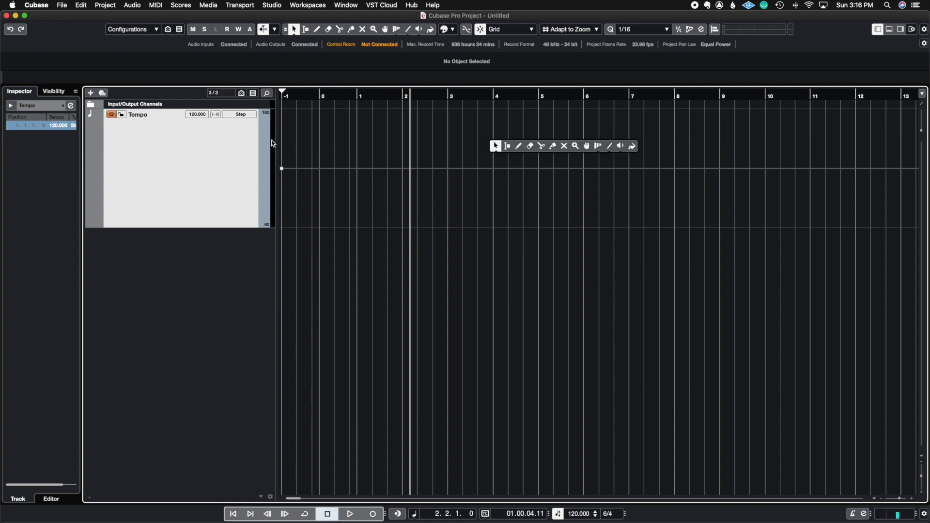
Step: Set the Tempo track's curve type to Ramp and draw a tempo point at bar 4
click(240, 116)
click(239, 124)
right_click(447, 165)
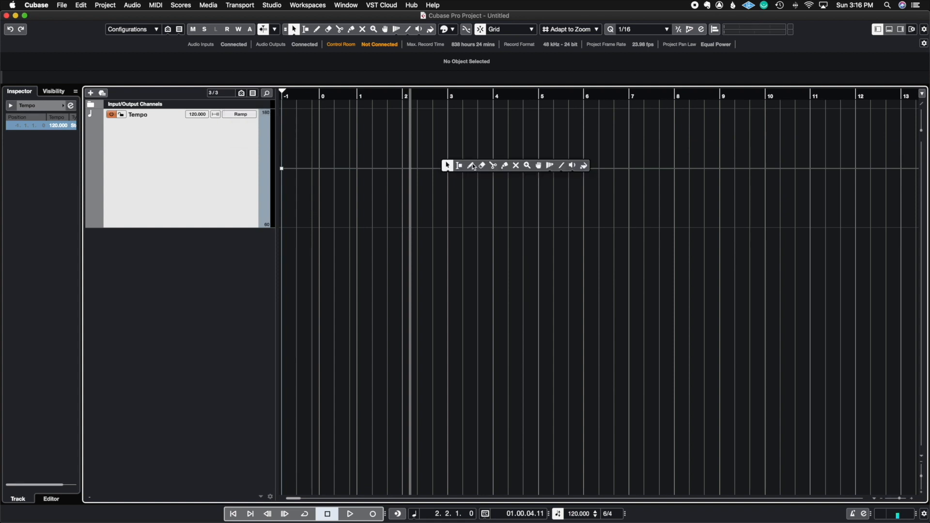
click(471, 166)
click(493, 167)
right_click(494, 168)
click(495, 166)
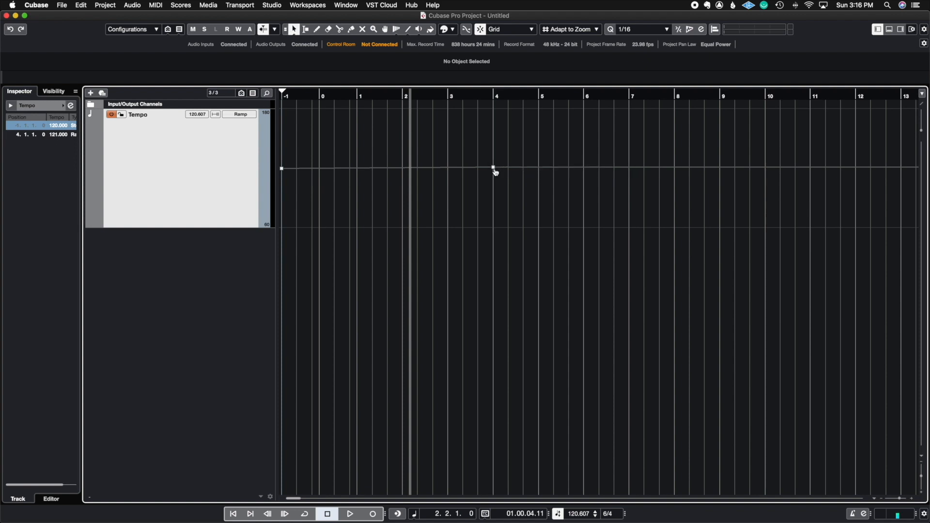
Step: Try raising the bar 4 tempo point to 148 BPM and return it to 120 BPM
drag(494, 168, 494, 141)
right_click(494, 170)
click(506, 177)
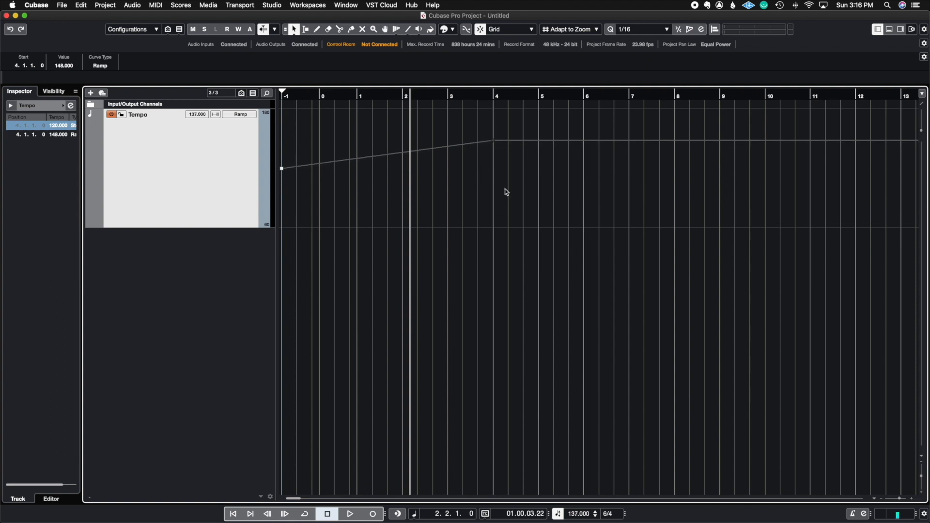
key(super+z)
Step: Draw a 120 BPM tempo point at bar 3 and raise the bar 4 point to 152 BPM
right_click(505, 189)
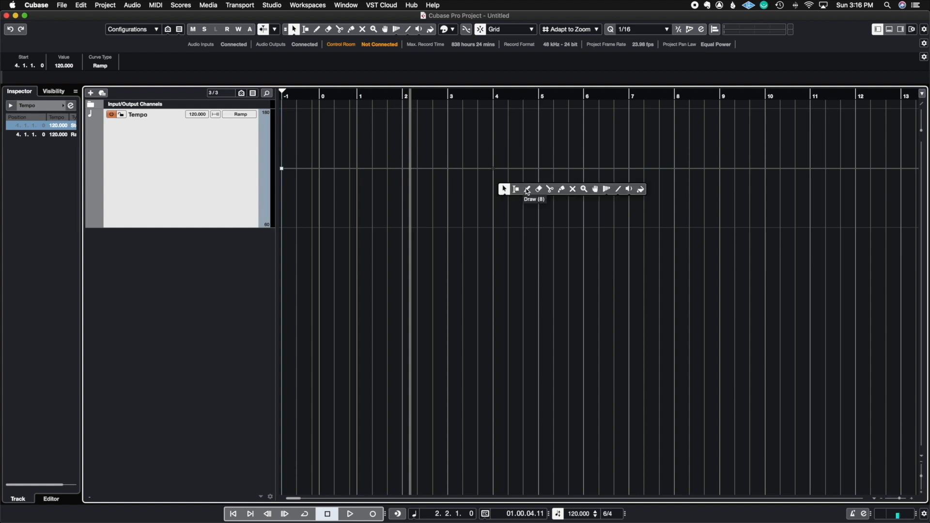
click(526, 189)
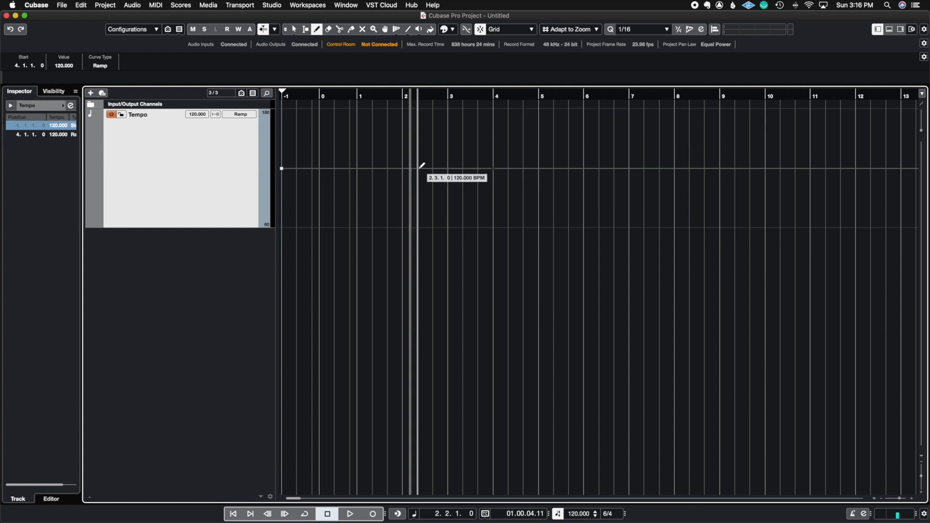
click(451, 167)
key(1)
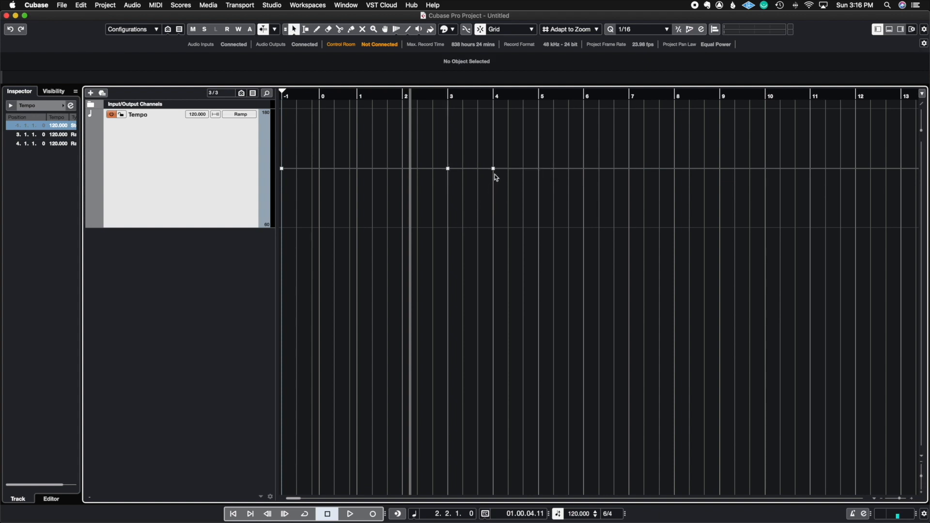
drag(493, 169, 494, 138)
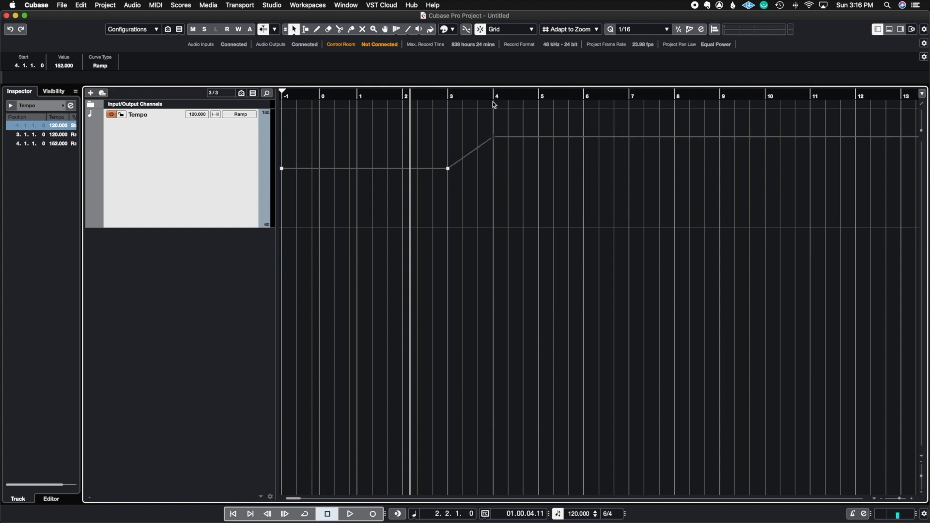
Step: Move the playhead across the tempo ramp to 4.3.1.0 and lower the bar 4 tempo point to 89 BPM
mouse_move(449, 170)
drag(446, 98, 507, 107)
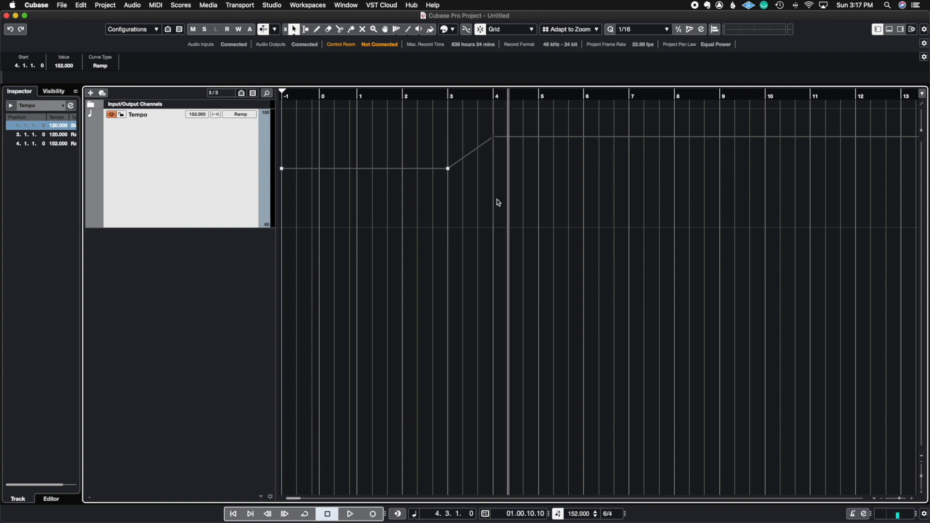
drag(495, 140, 499, 187)
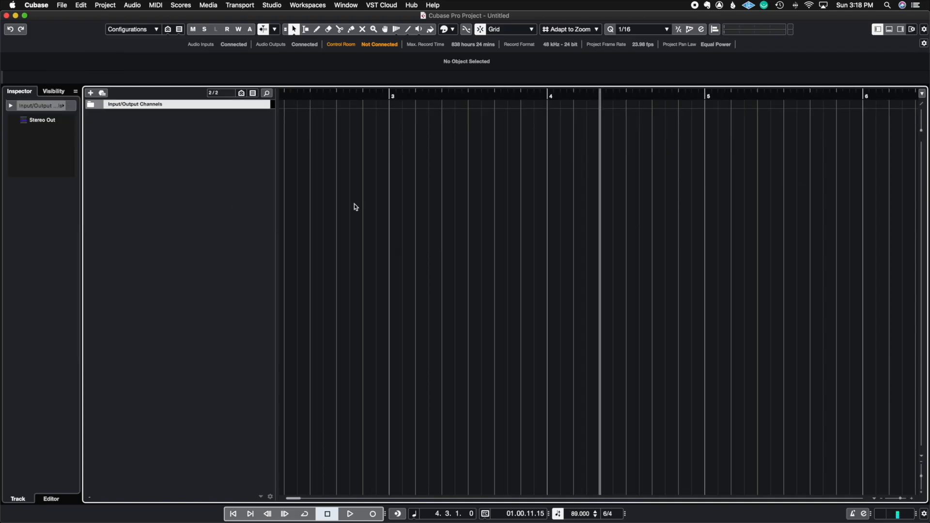
Step: Add a Keyscape instrument track, close its plug-in window and set the locator range from bar -1 to bar 8
drag(900, 499, 898, 498)
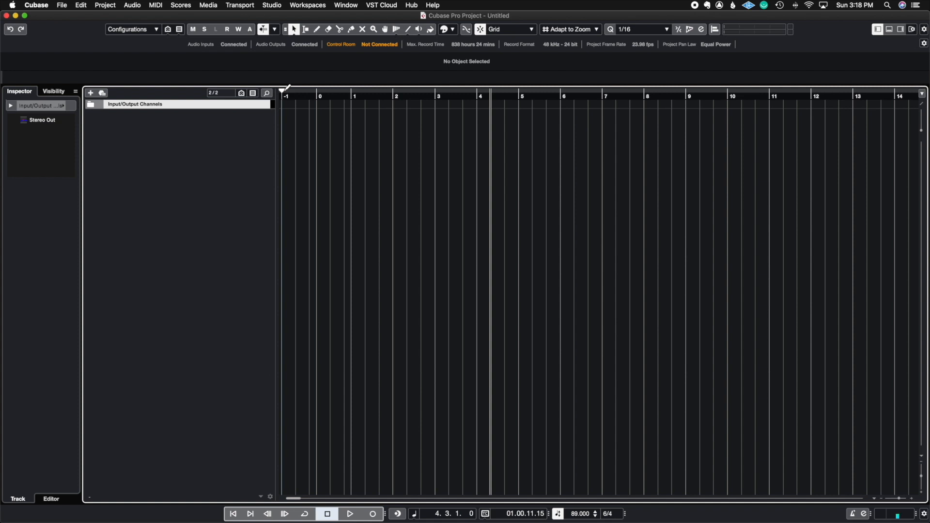
right_click(258, 133)
click(284, 147)
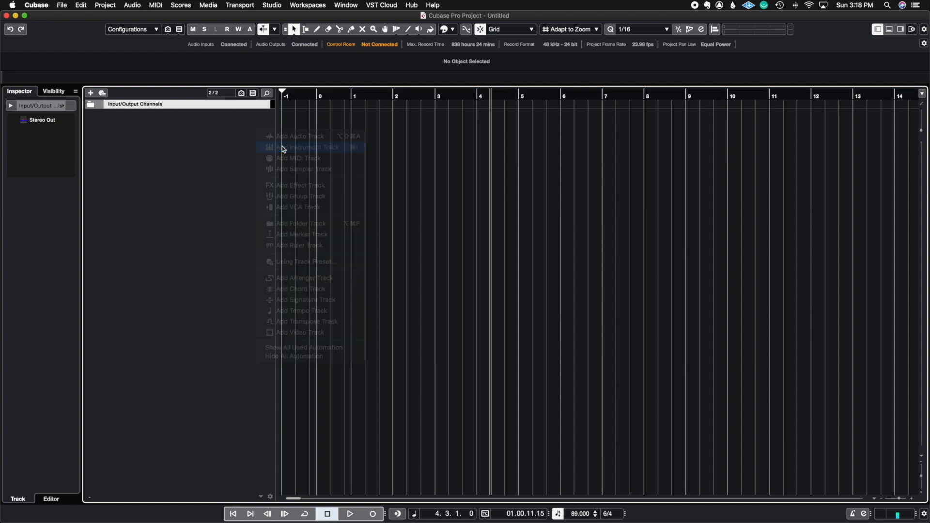
click(542, 265)
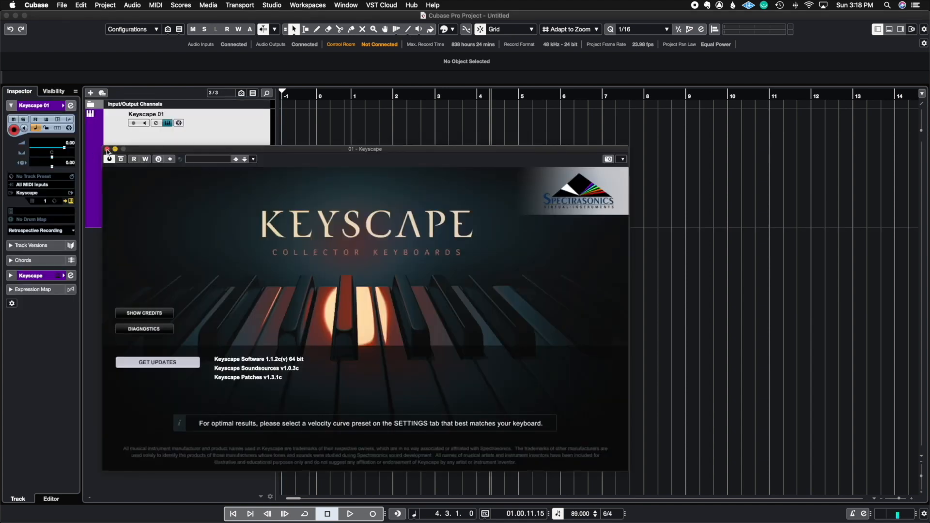
click(107, 149)
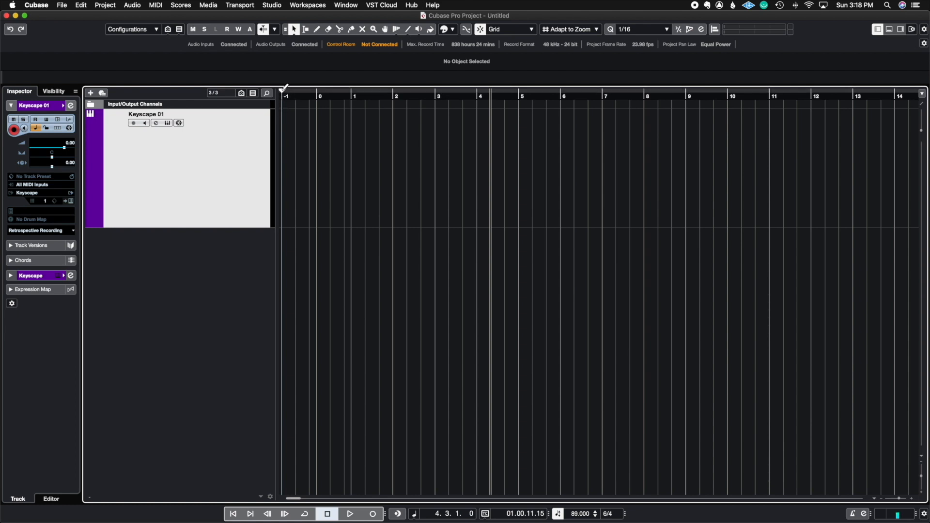
drag(283, 89, 638, 119)
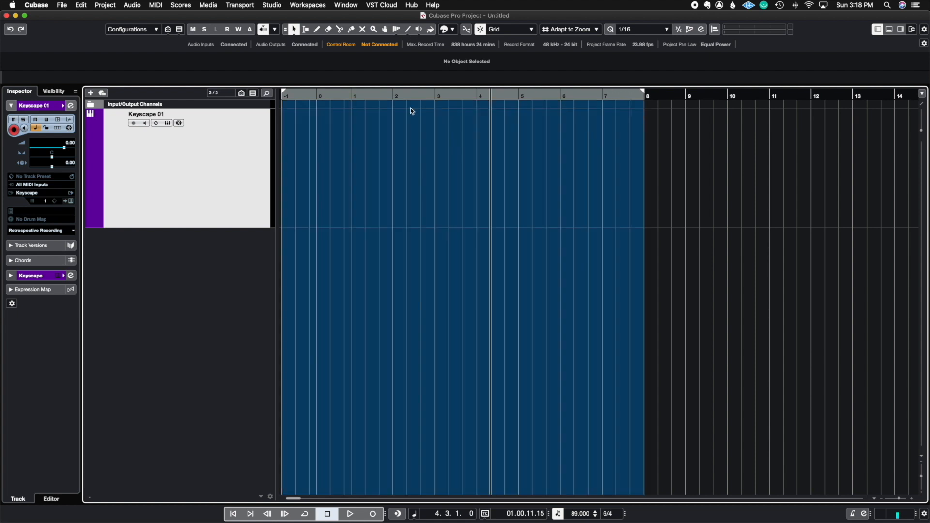
Step: Move the left locator to bar 1, activate cycle playback and shorten the range to end at bar 2
drag(282, 93, 352, 107)
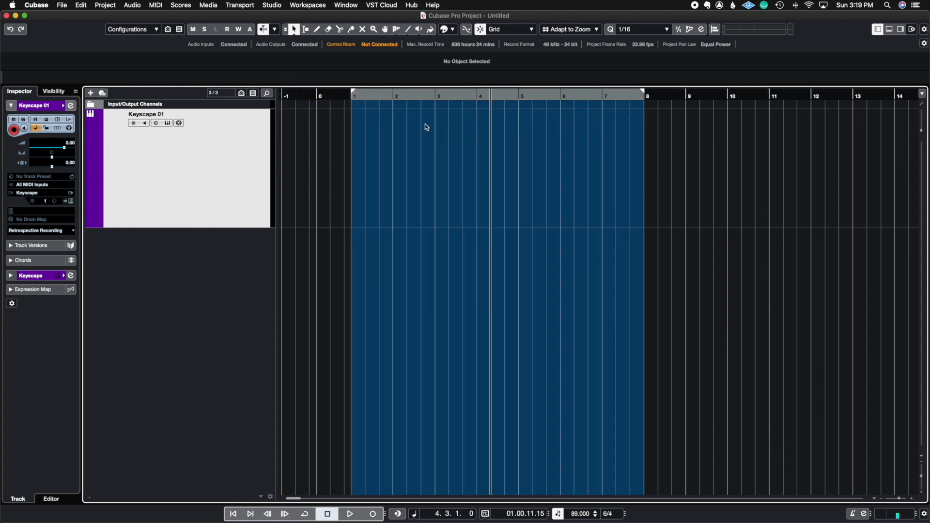
click(306, 514)
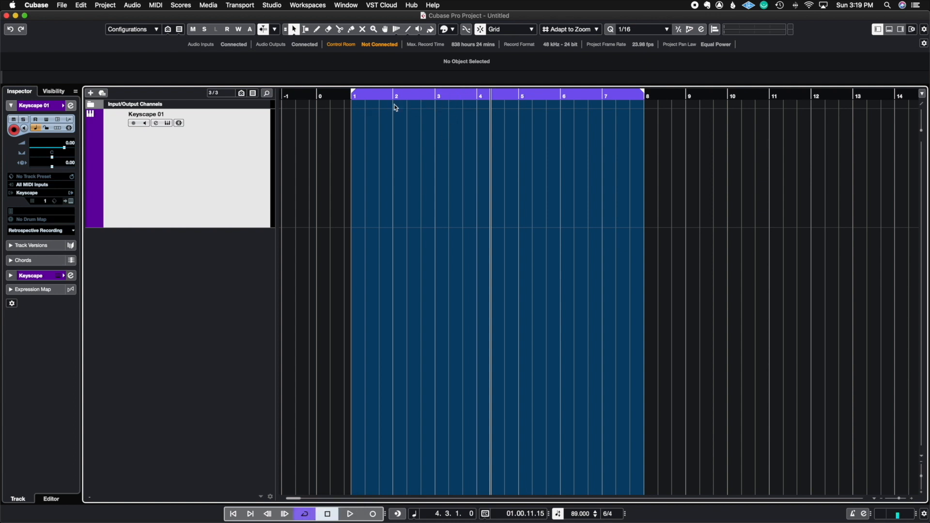
drag(644, 95, 397, 113)
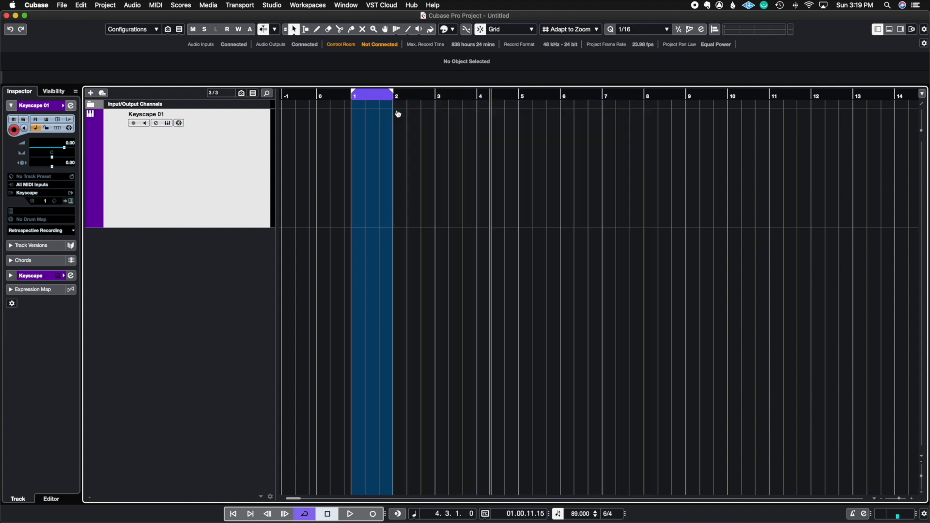
Step: Place the playhead at bar 1, play the one-bar cycle and stop playback
click(354, 100)
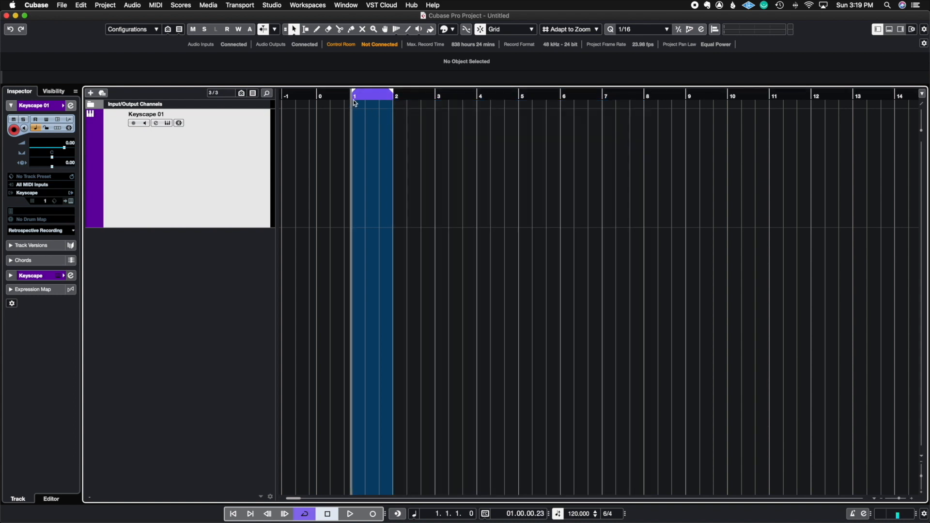
key(space)
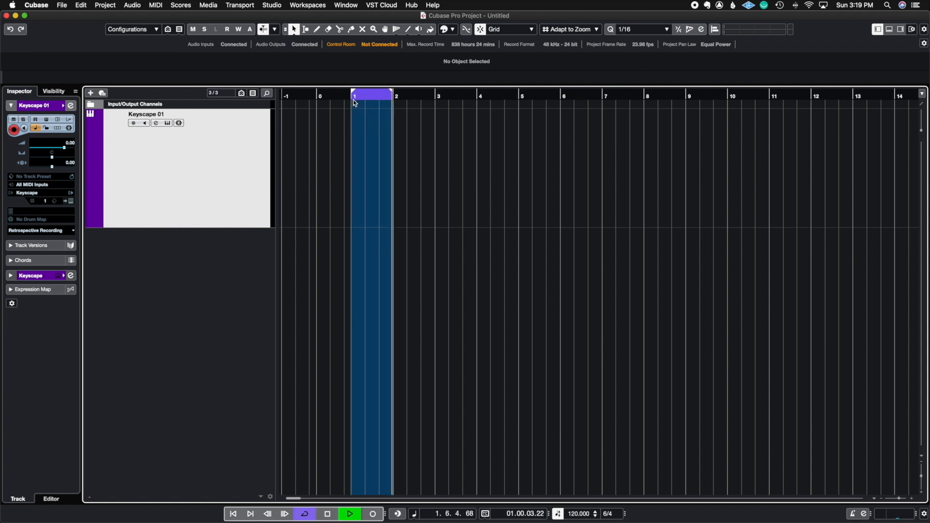
key(space)
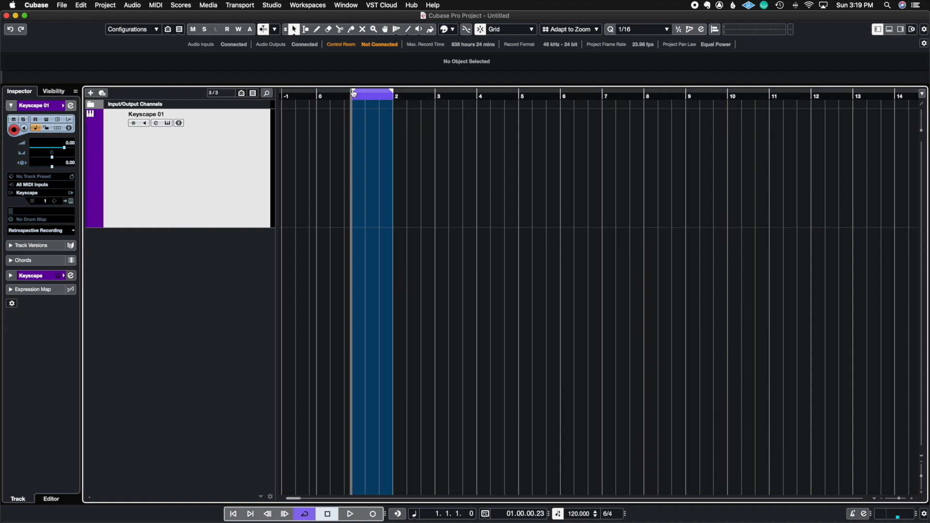
Step: Reverse the locators by moving the left one past the right one to bar 3, and play from bar 1 through the skip range
drag(354, 93, 435, 101)
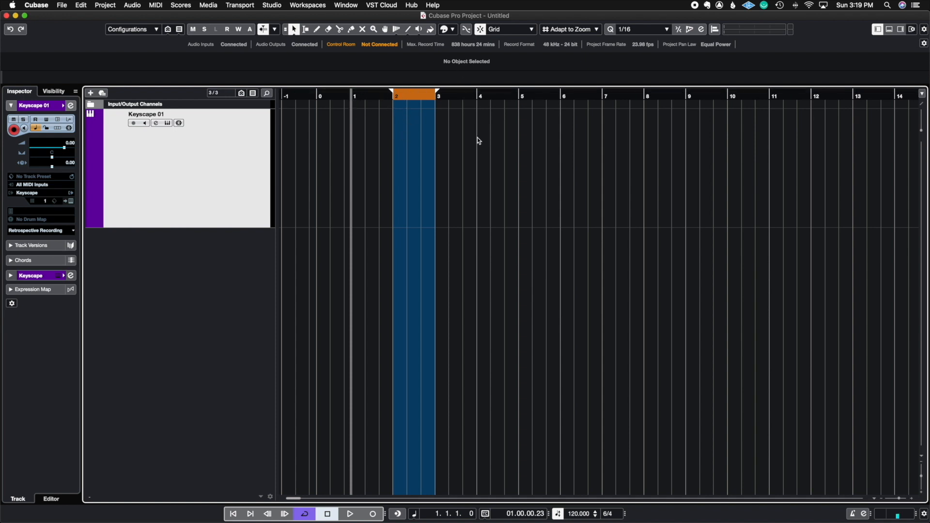
key(space)
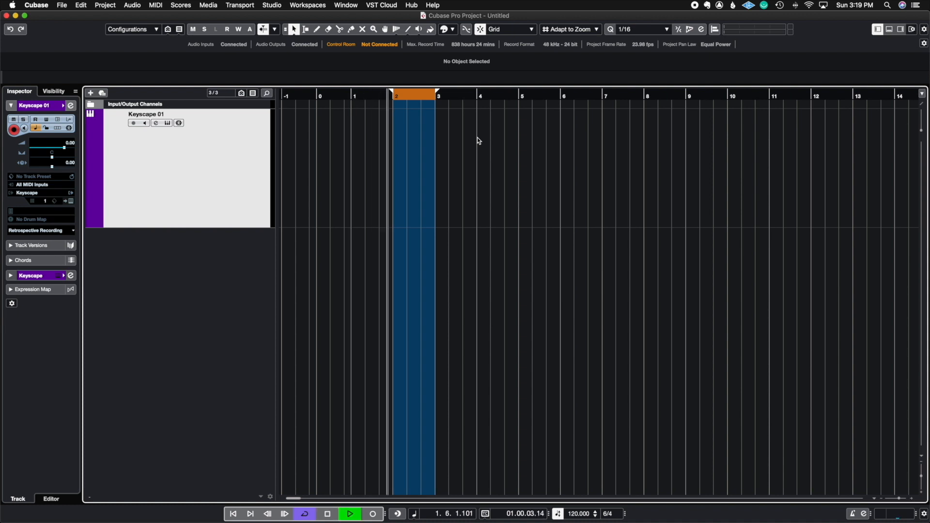
key(space)
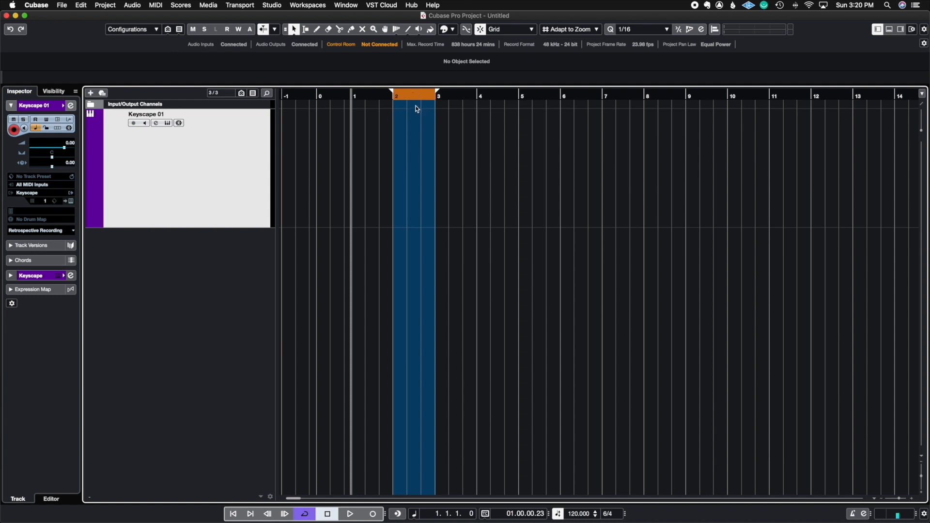
Step: Collapse both locators at bar 1 and draw an eight-bar part from bar 1 to bar 9 on the Keyscape 01 track
drag(437, 91, 354, 97)
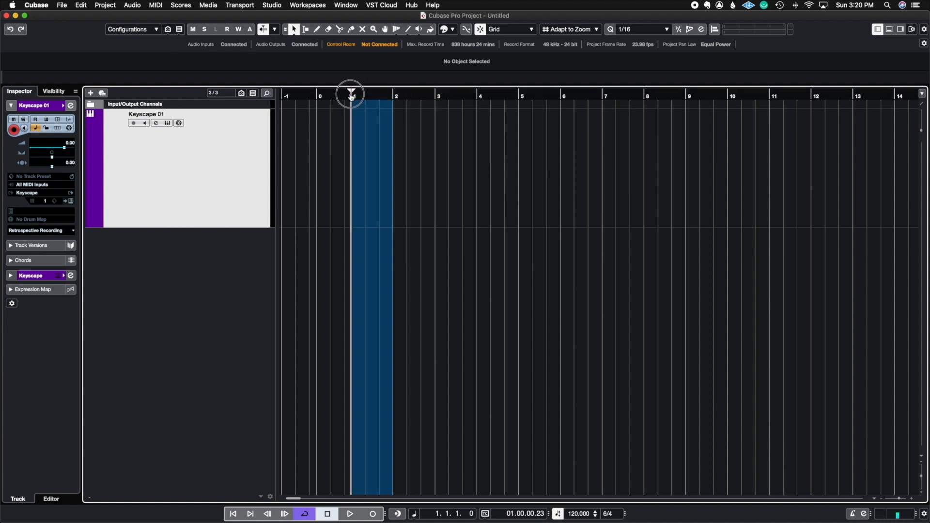
click(351, 95)
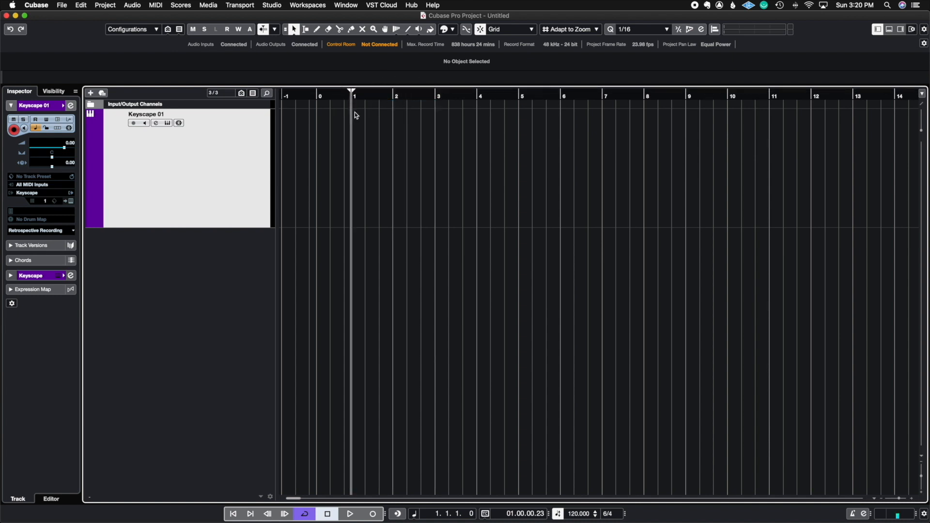
right_click(368, 153)
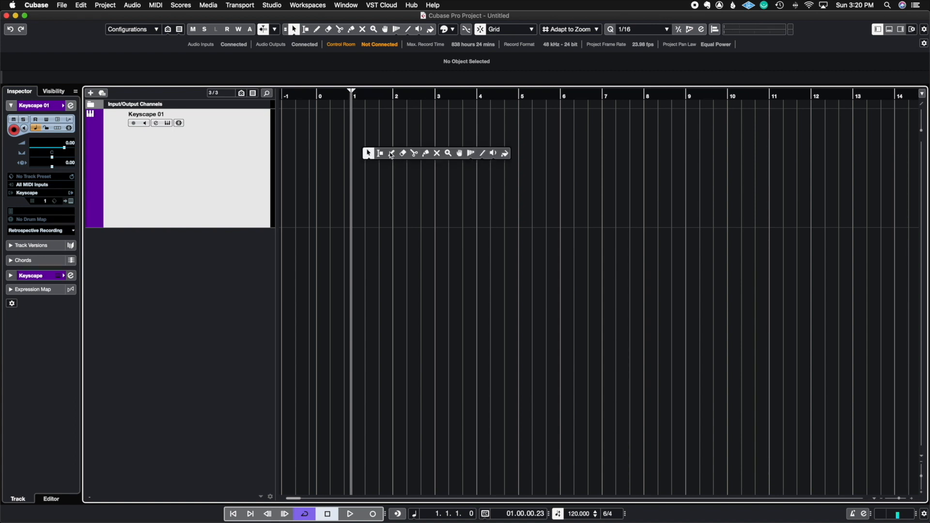
click(391, 155)
drag(358, 153, 688, 191)
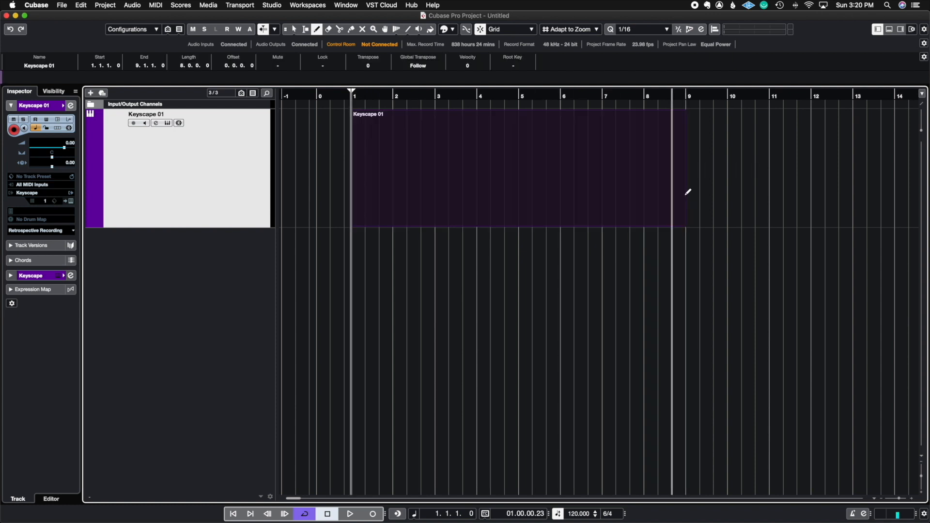
key(1)
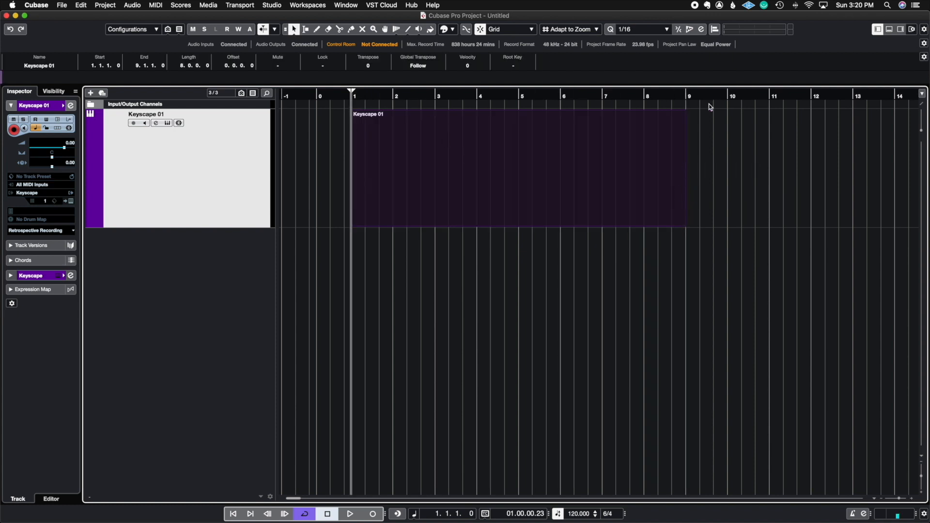
click(427, 257)
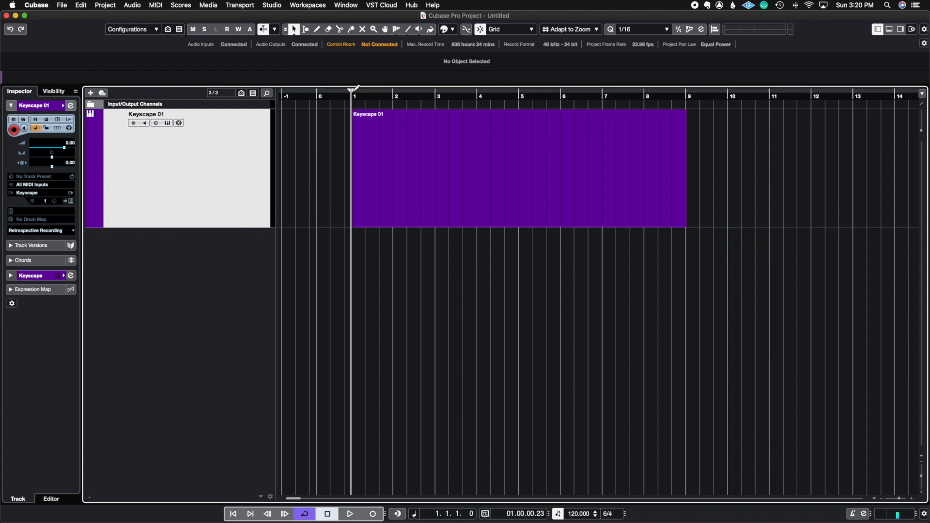
Step: Set the locators around the Keyscape 01 part by hand, collapse them at bar -1 and refit them to the selected part
drag(359, 92, 684, 106)
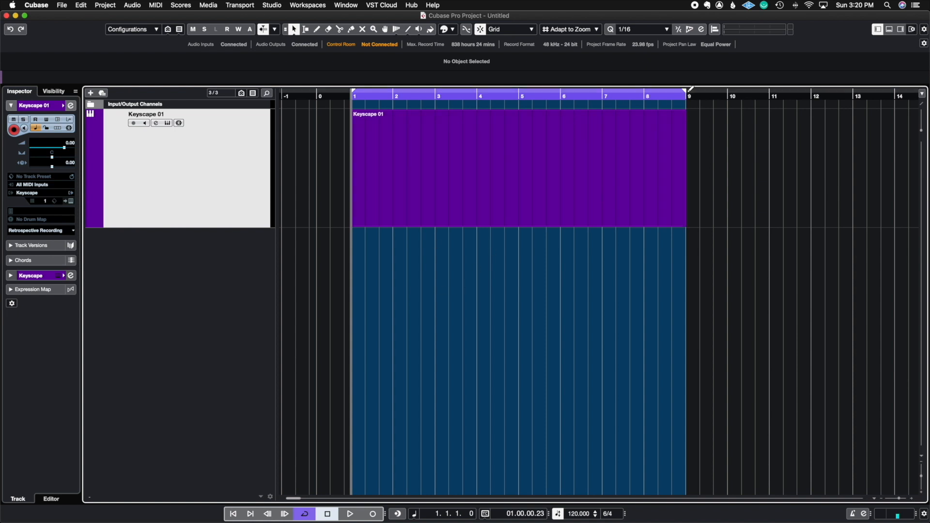
click(355, 92)
drag(355, 92, 285, 93)
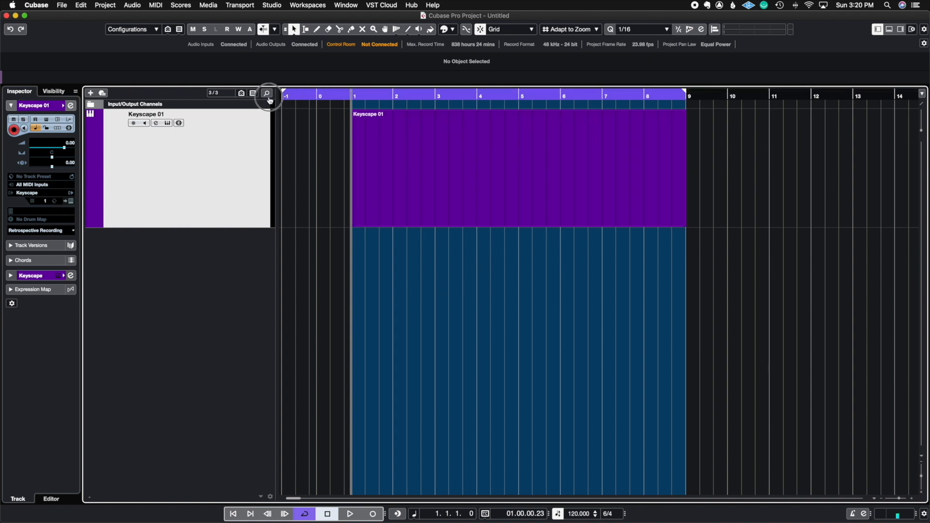
click(285, 92)
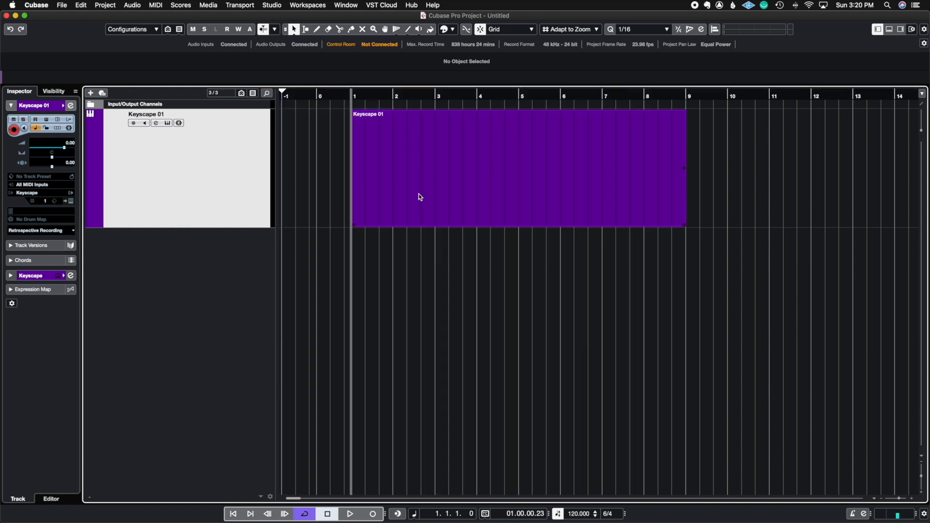
click(555, 192)
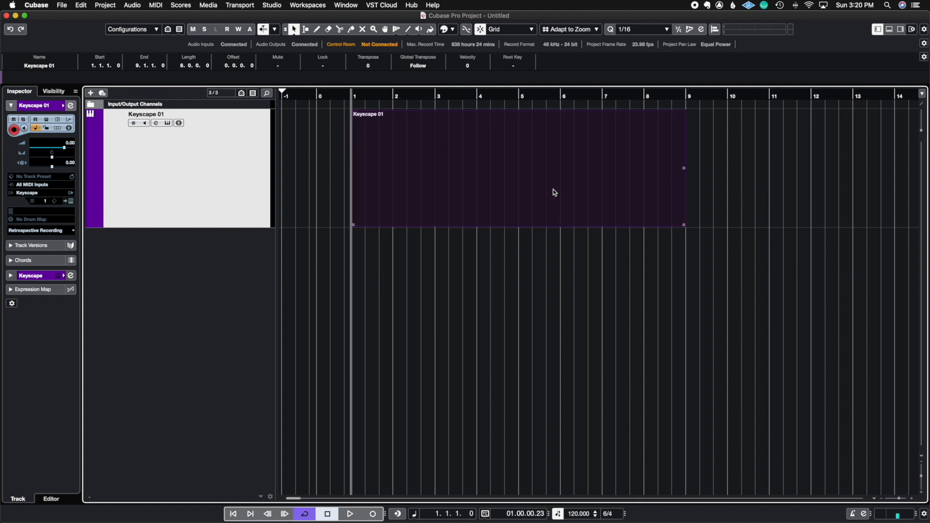
key(p)
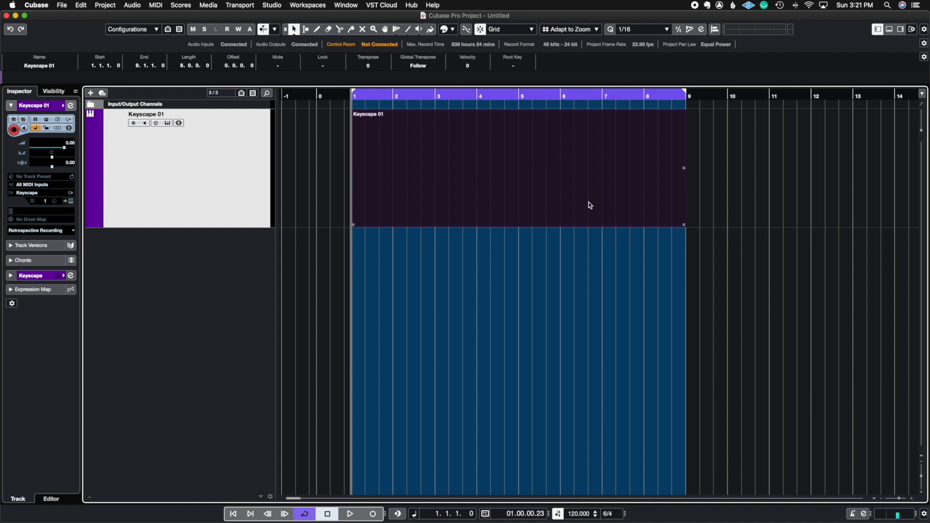
Step: Duplicate the Keyscape 01 track, extend the copied part to 14.3.1.0 and fit the locators to it
right_click(253, 209)
click(257, 225)
right_click(279, 249)
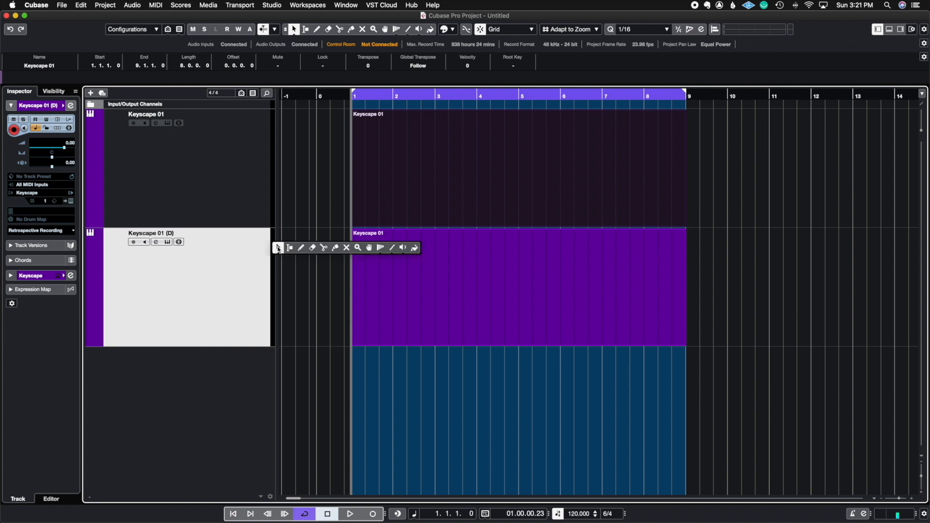
click(279, 248)
drag(684, 344, 907, 345)
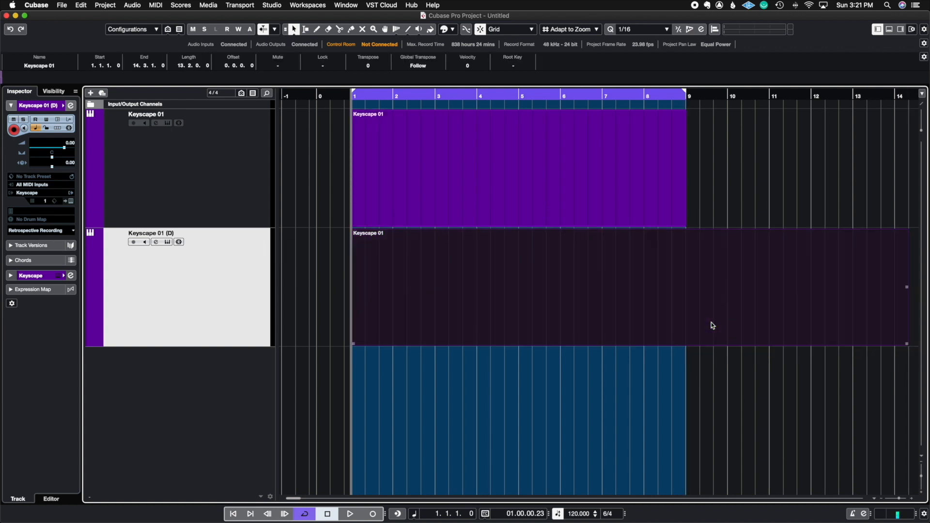
key(p)
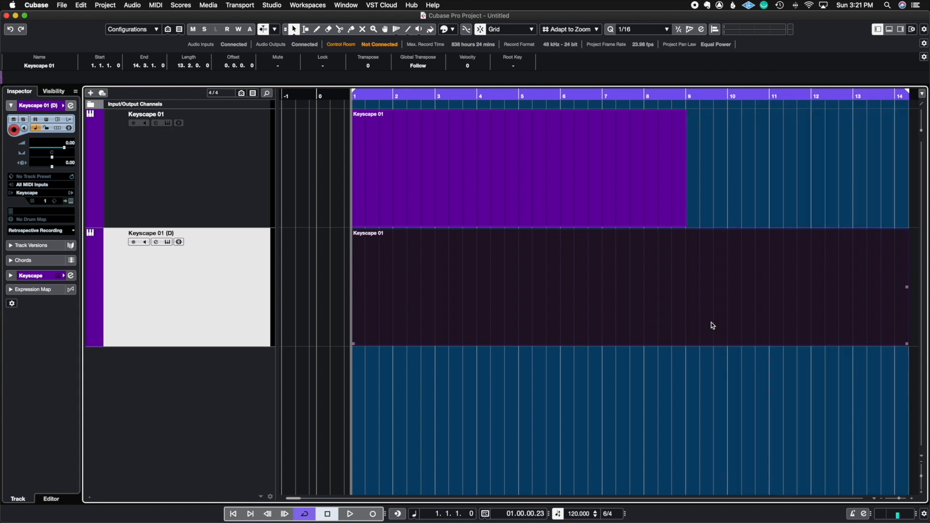
Step: Fit the locators to the shorter upper part, and again with both parts selected together
click(637, 181)
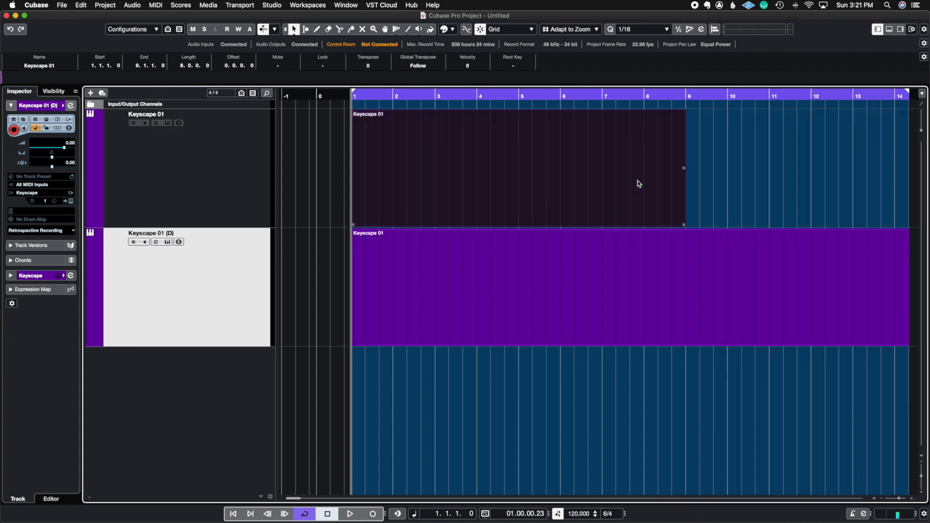
key(p)
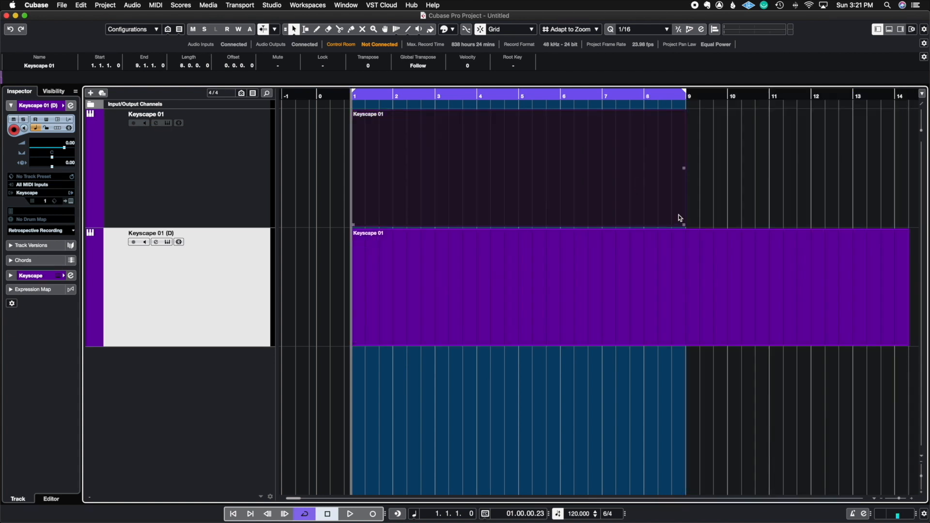
drag(719, 352, 608, 180)
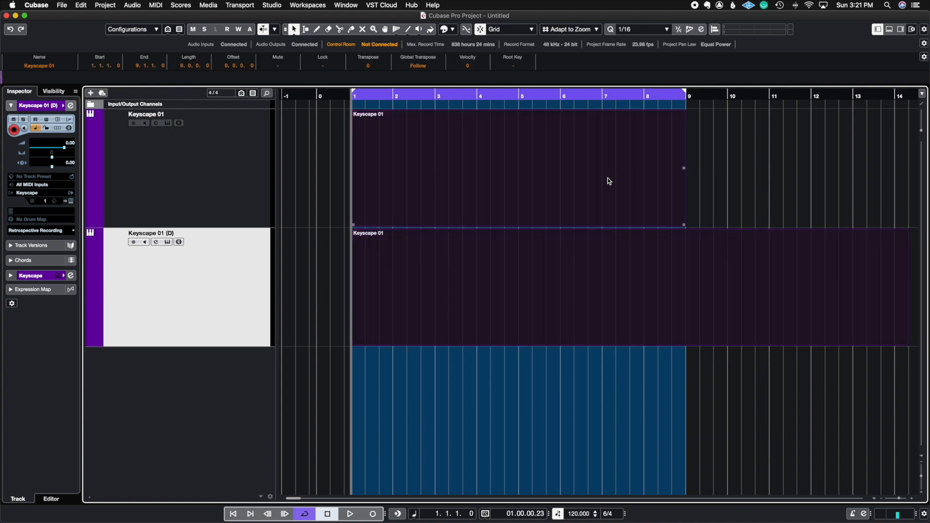
key(p)
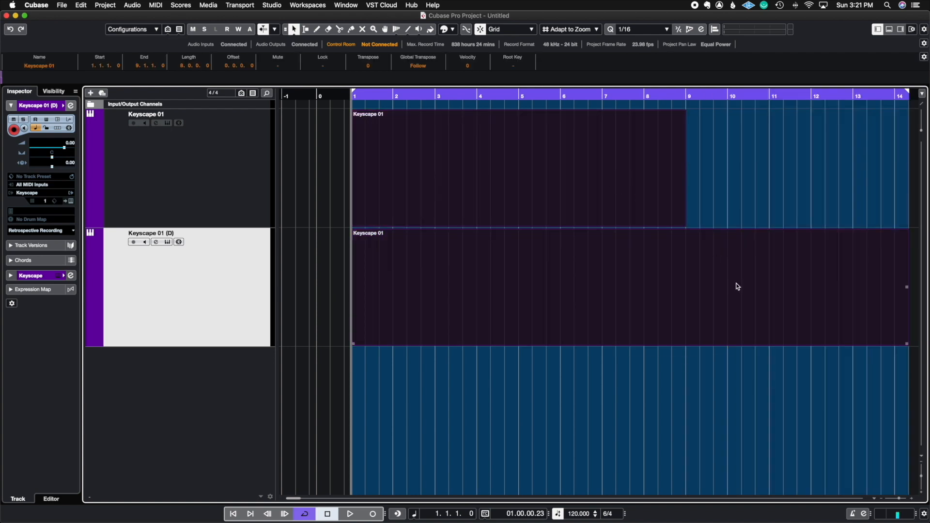
click(696, 363)
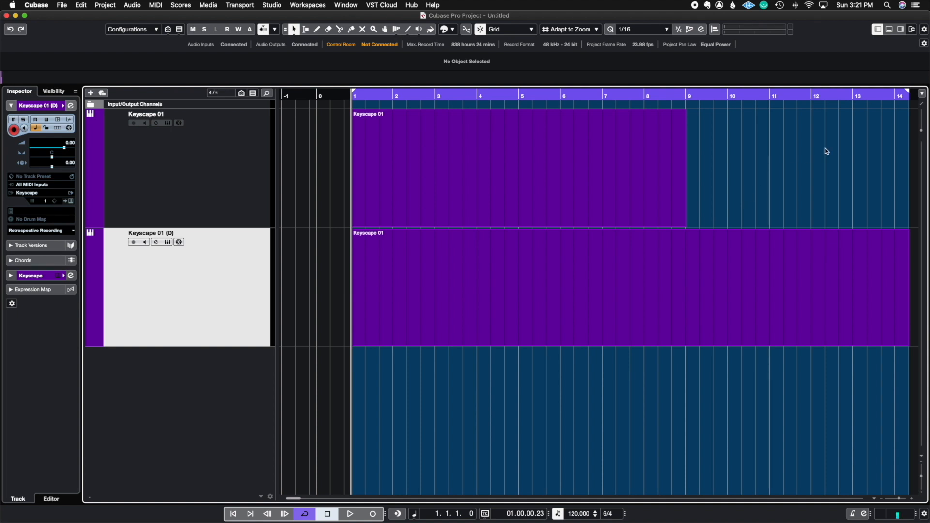
Step: Move the right locator to bar 4 and on to bar 6, snapping to the grid
drag(907, 91, 476, 114)
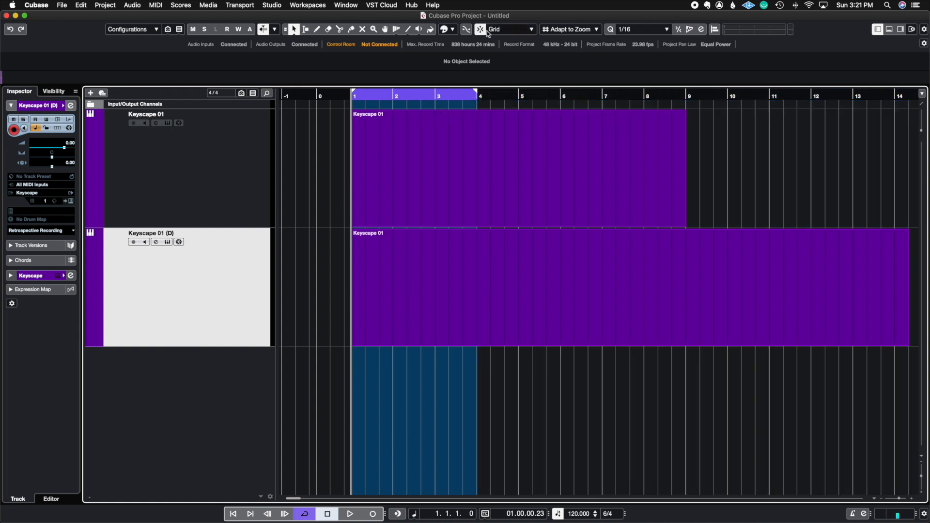
click(480, 30)
drag(477, 96, 560, 95)
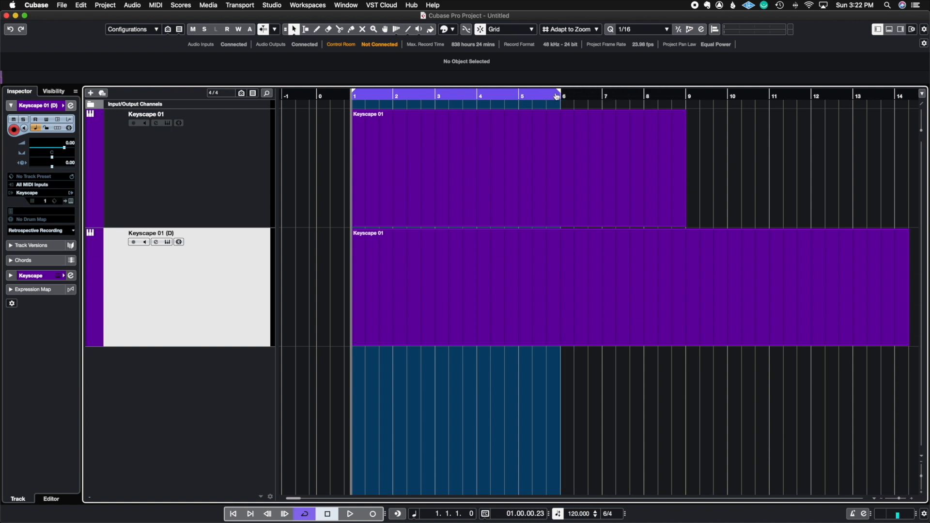
Step: Set the grid type to Bar and move the right locator to bar 7
click(570, 30)
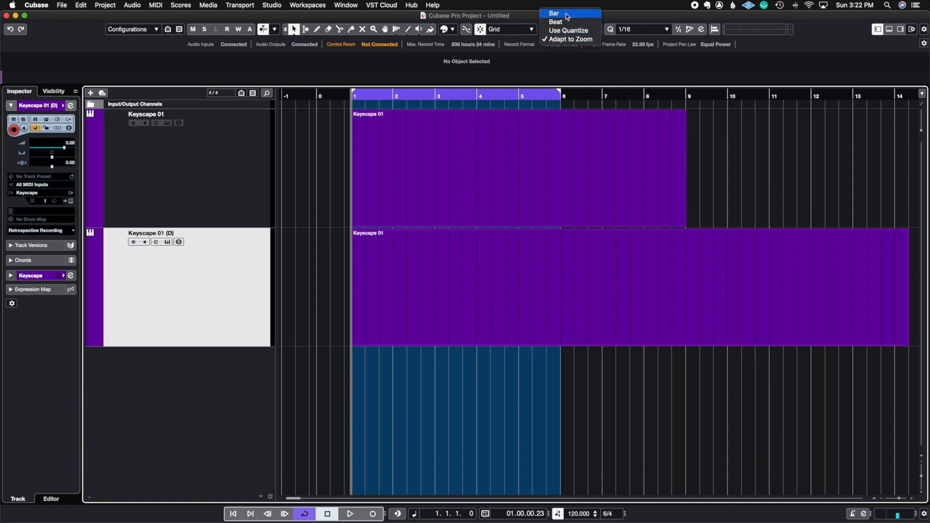
click(568, 16)
drag(561, 93, 604, 95)
Step: Set the grid type to Beat and move the right locator back to beat 3 of bar 6
click(594, 32)
click(579, 48)
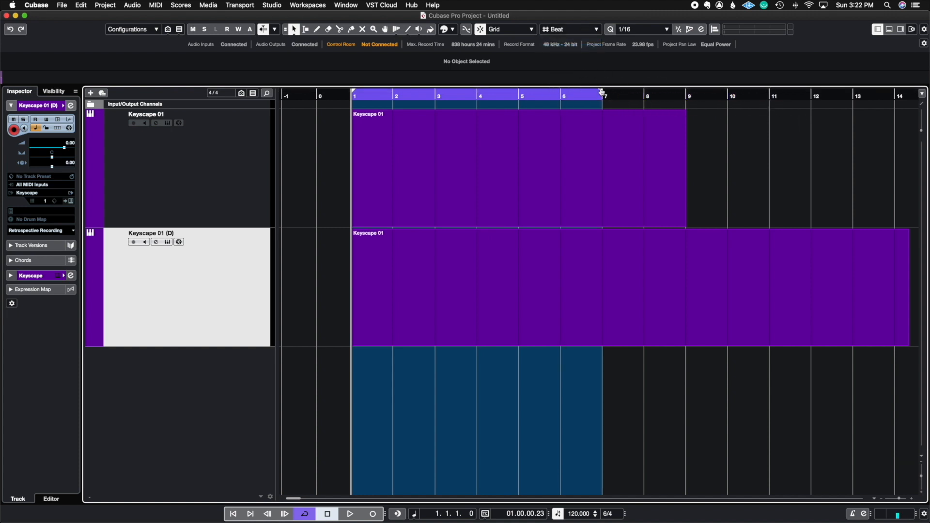
click(913, 500)
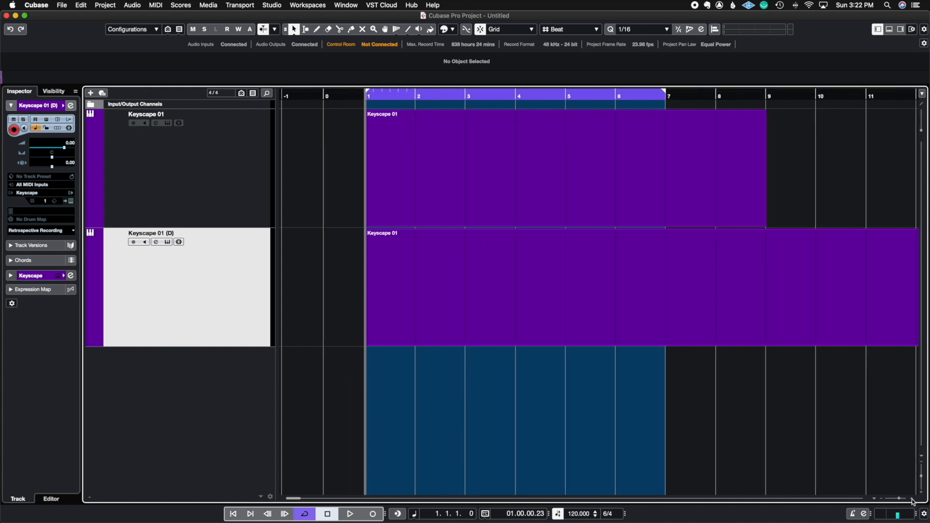
click(914, 500)
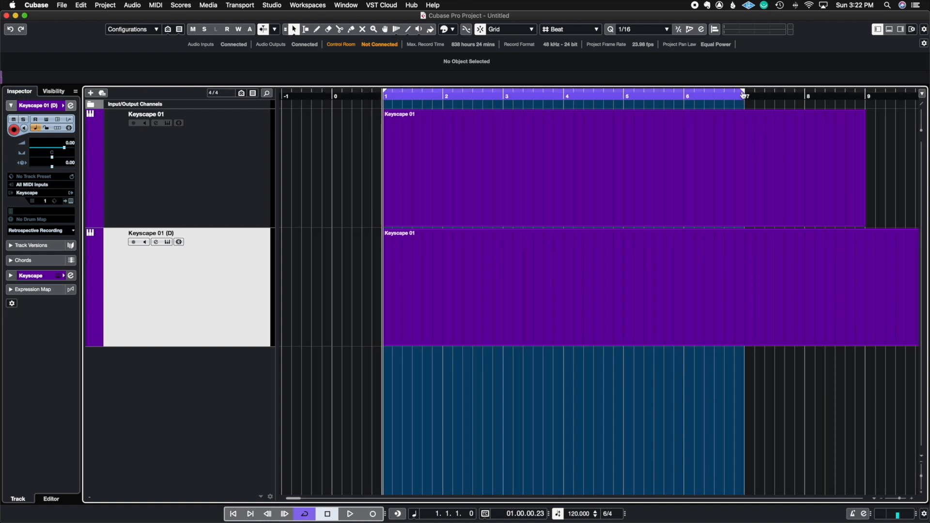
drag(744, 92, 704, 101)
Step: Set the grid type to Adapt to Zoom and move the right locator to bar 11 and on to the later part of bar 12
click(579, 30)
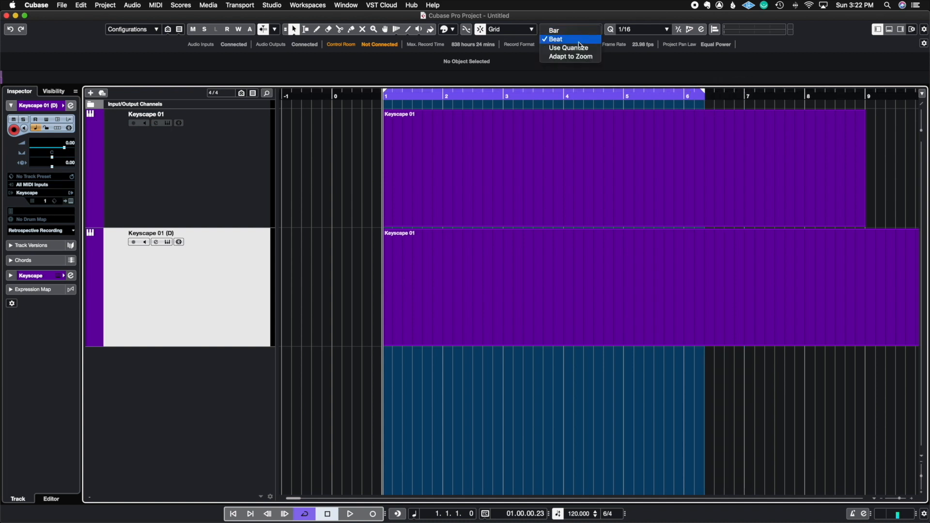
click(583, 57)
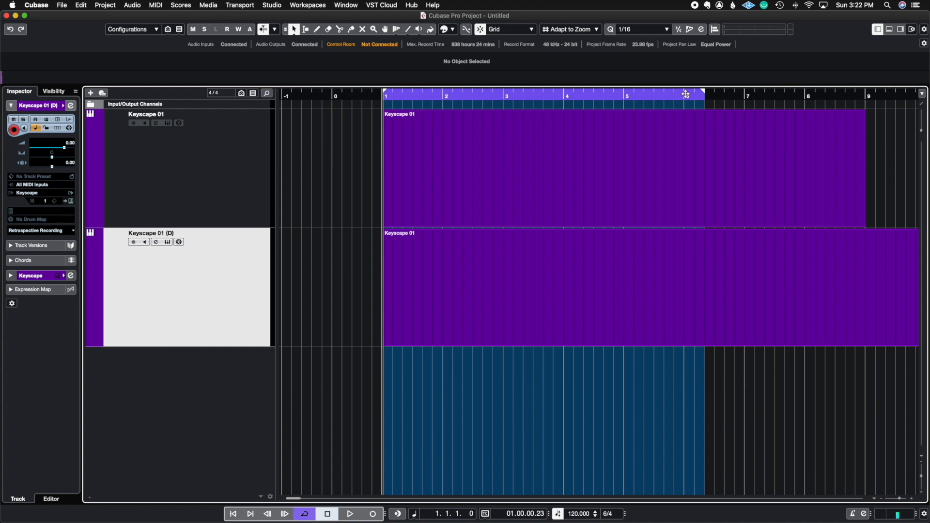
click(882, 499)
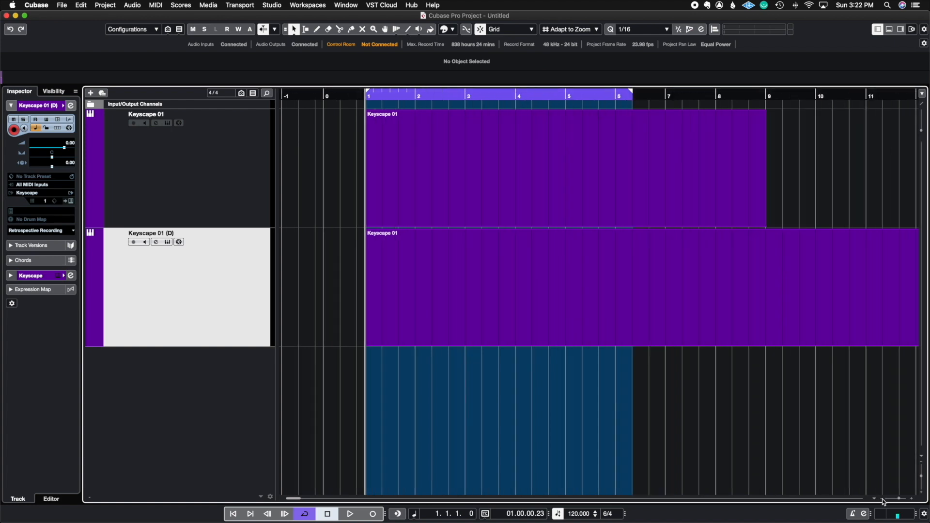
click(882, 499)
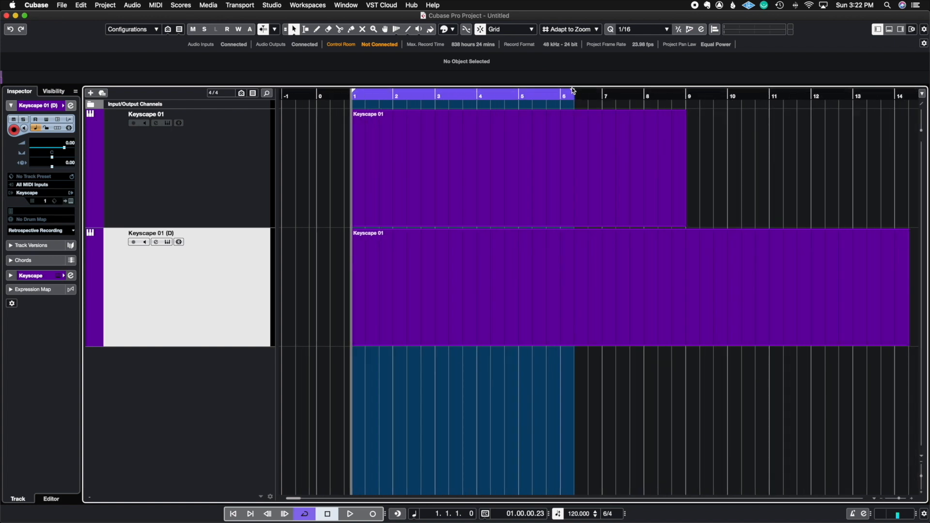
drag(573, 91, 771, 126)
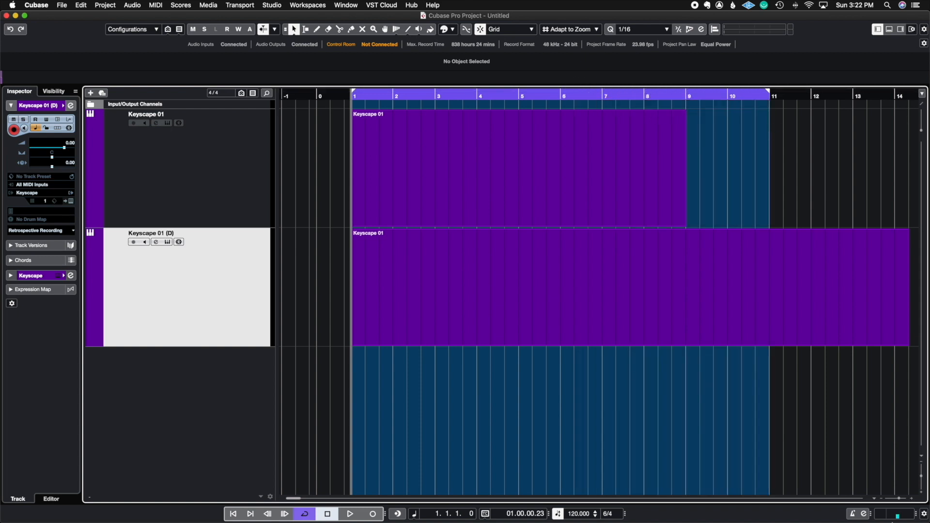
click(881, 500)
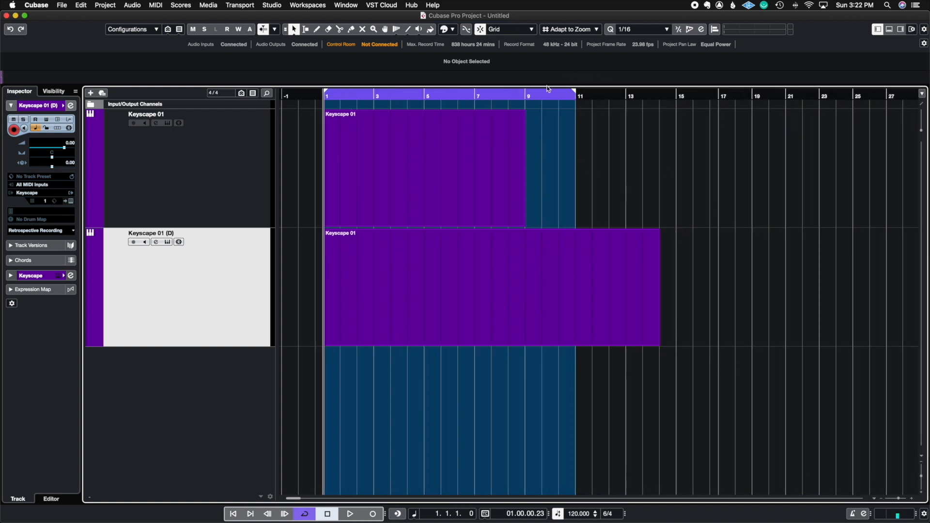
drag(574, 92, 613, 99)
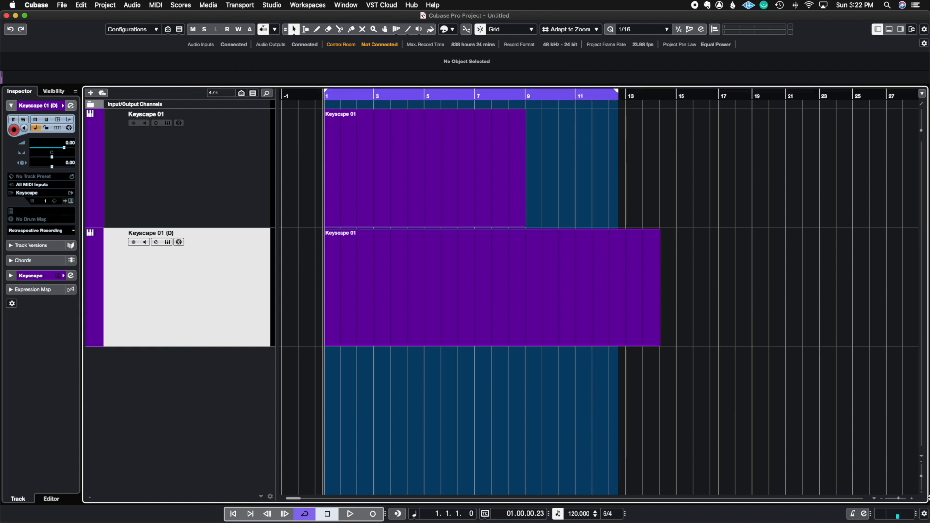
Step: Move the left locator inside bar 1 at a finer zoomed grid and return it to the start of bar 1
click(912, 499)
click(912, 499)
click(912, 498)
click(911, 499)
click(911, 498)
click(912, 498)
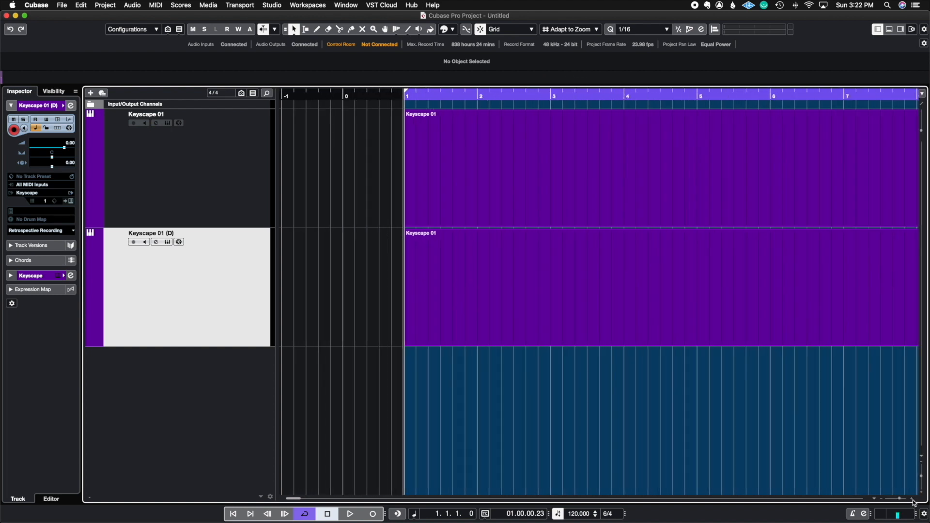
click(417, 94)
mouse_move(417, 95)
mouse_down()
mouse_move(455, 97)
mouse_move(405, 98)
mouse_up()
Step: Set the grid type to Use Quantize and move the left locator to beat 2 of bar 1
click(578, 31)
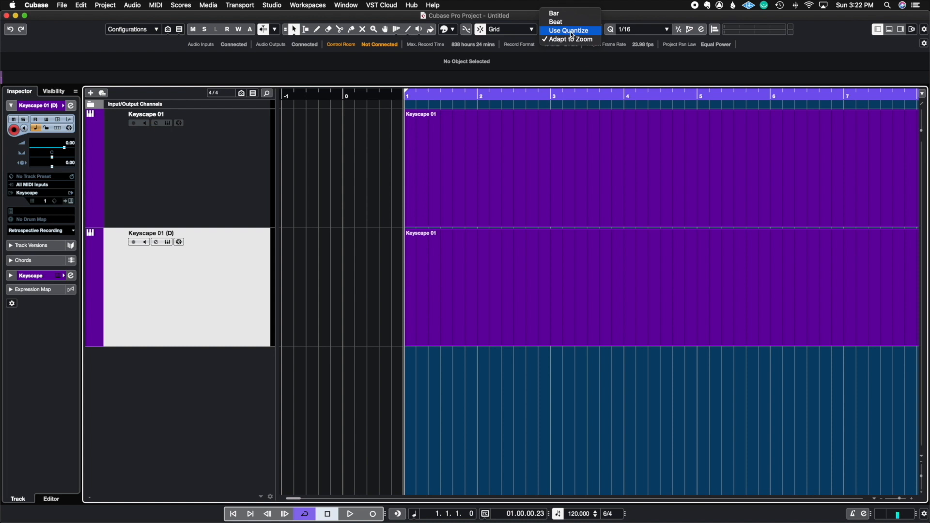
click(572, 31)
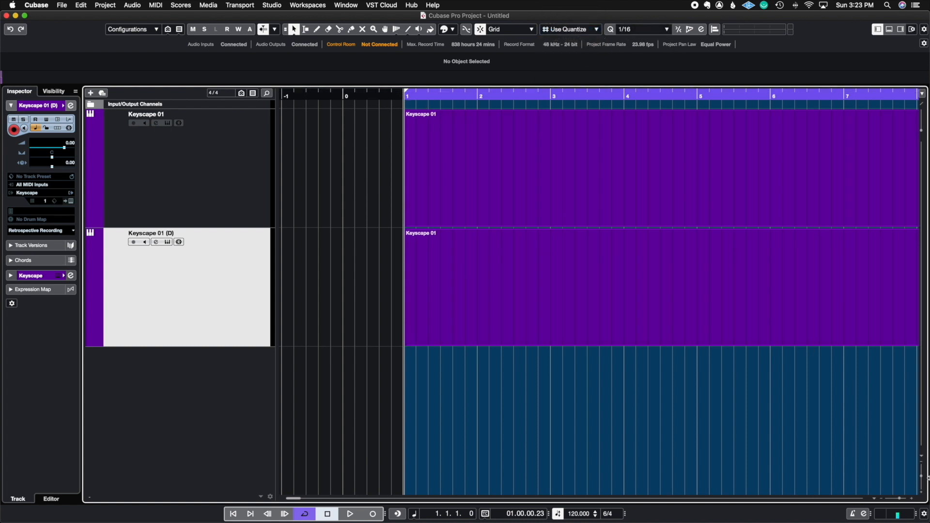
click(911, 498)
click(911, 498)
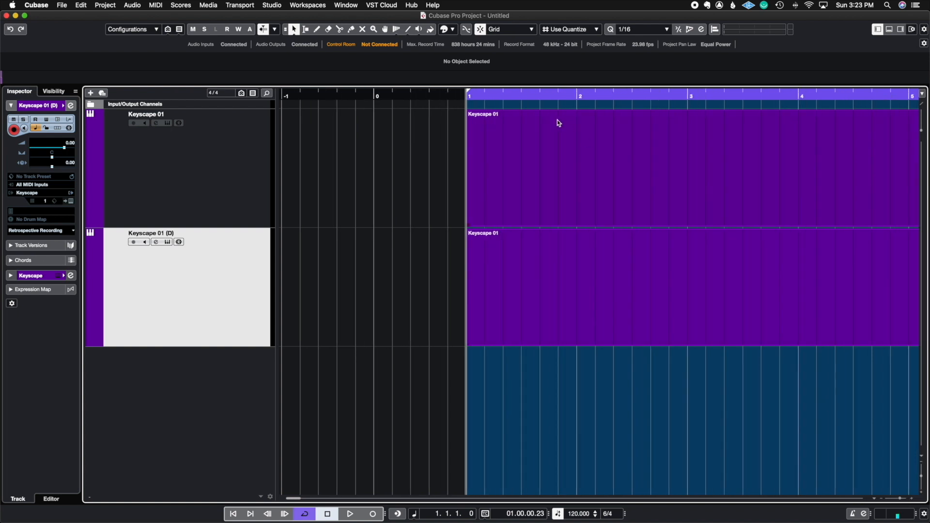
drag(469, 91, 488, 100)
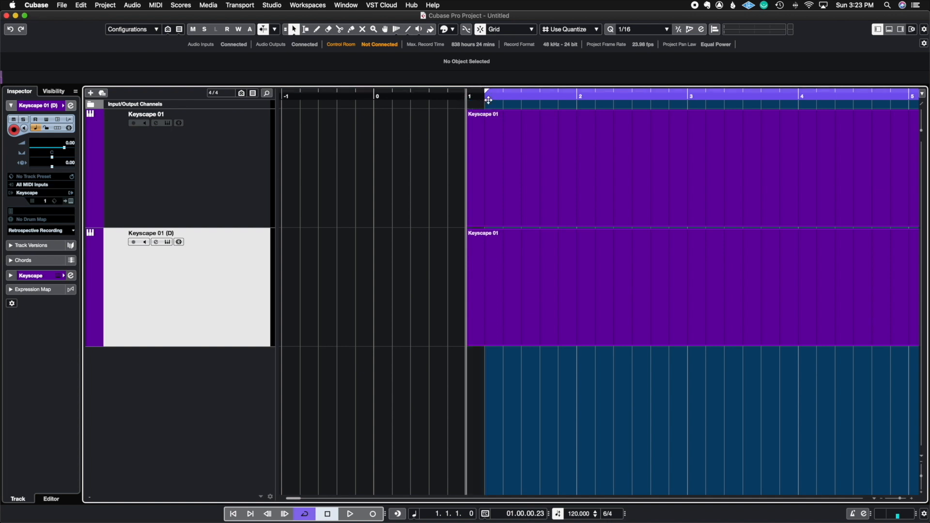
Step: Set the quantize value to 1/8 and move the left locator to an eighth note after the start of bar 1
click(661, 30)
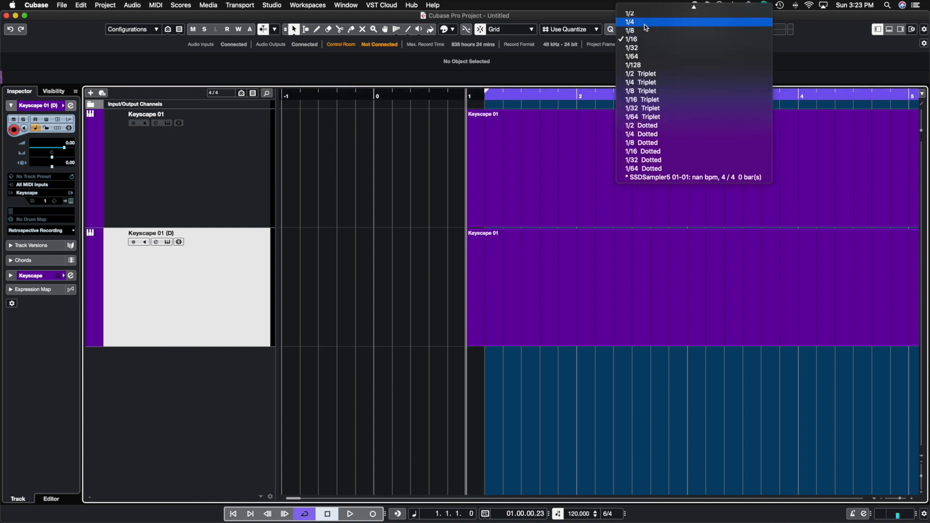
click(645, 30)
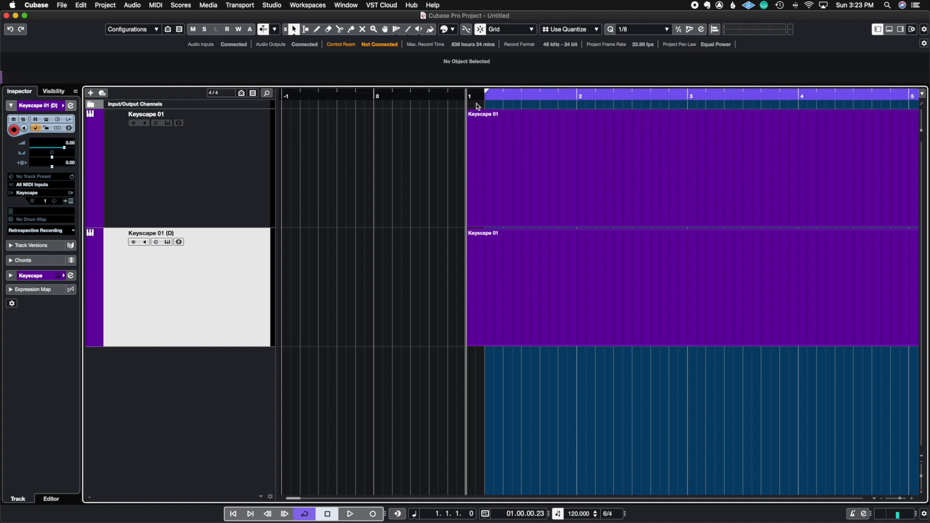
click(477, 96)
Step: Set the quantize value to 1/4 and move the left locator back to the start of bar 1
click(662, 29)
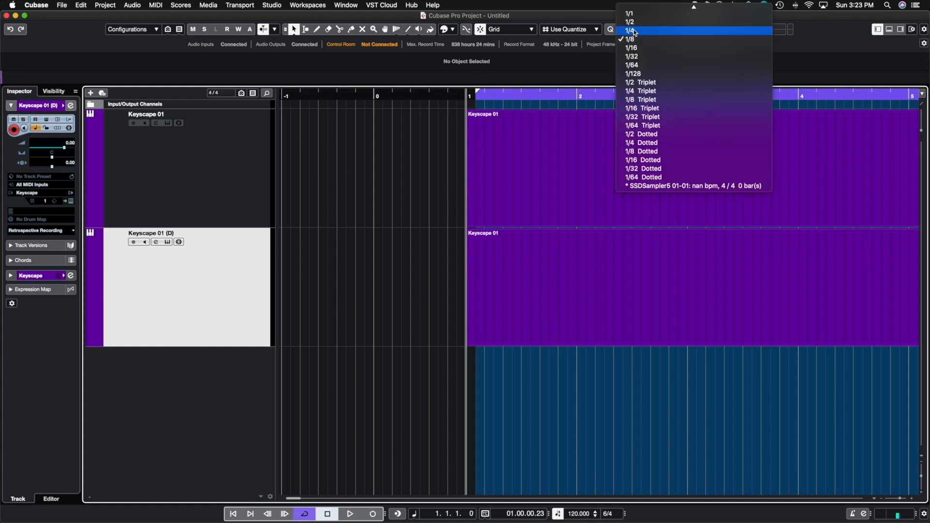
click(635, 31)
click(471, 95)
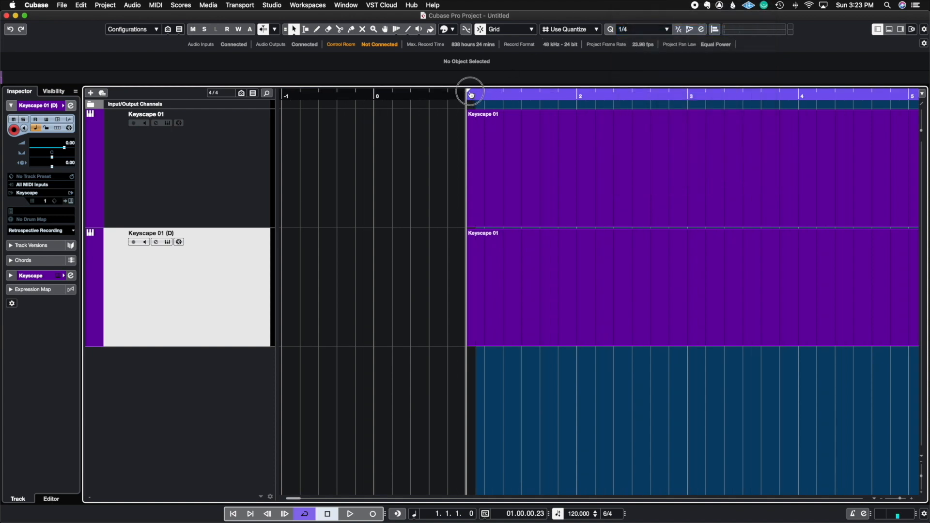
Step: Set the quantize value to 1/32 and try moving the left locator around the start of bar 1
click(638, 29)
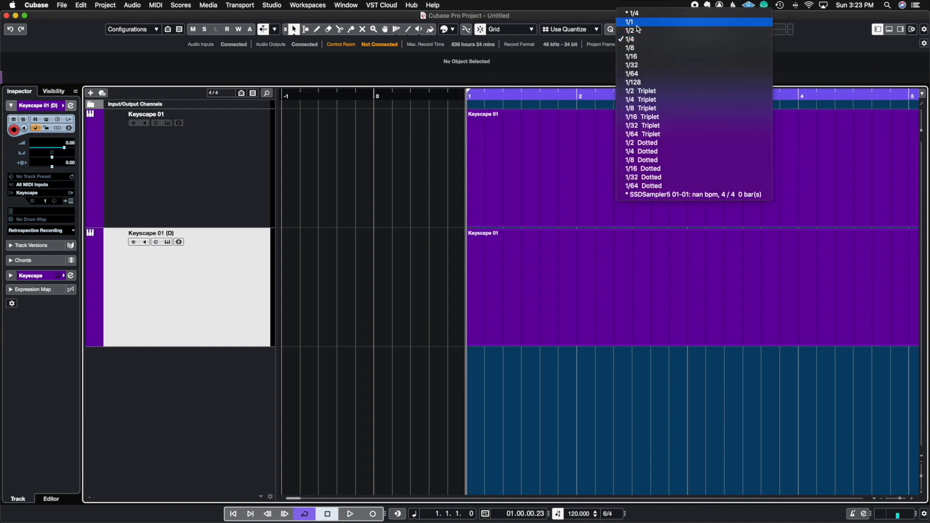
click(635, 65)
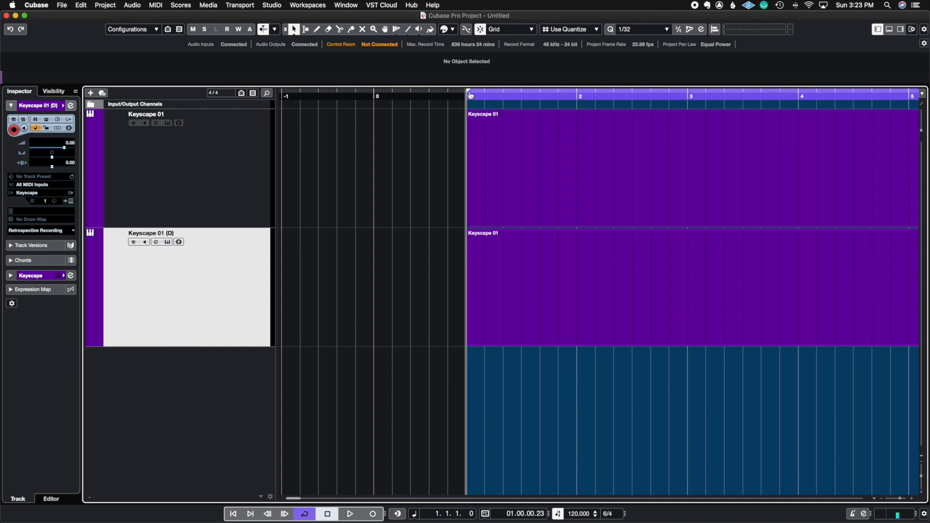
mouse_move(468, 91)
mouse_down()
mouse_move(484, 105)
mouse_move(468, 105)
mouse_up()
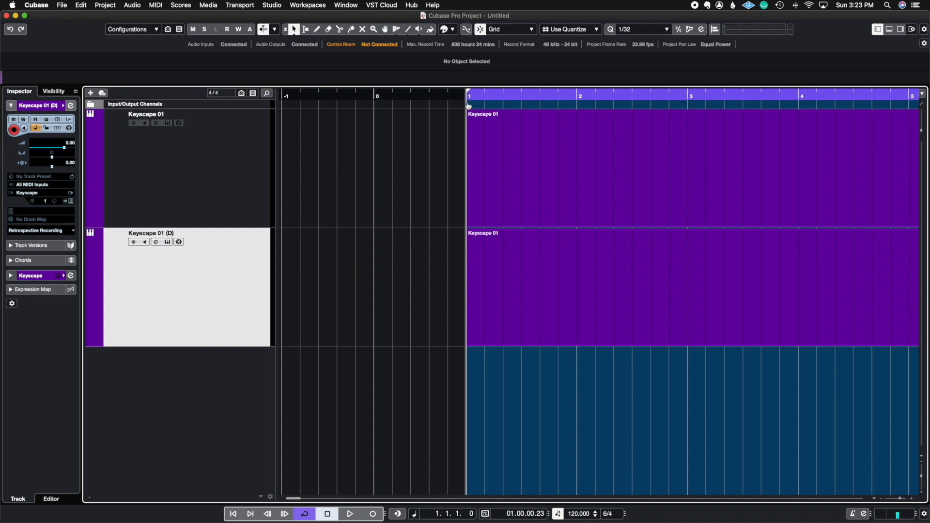
Step: Set the quantize value to 1/16 and switch the grid type back to Adapt to Zoom
click(668, 29)
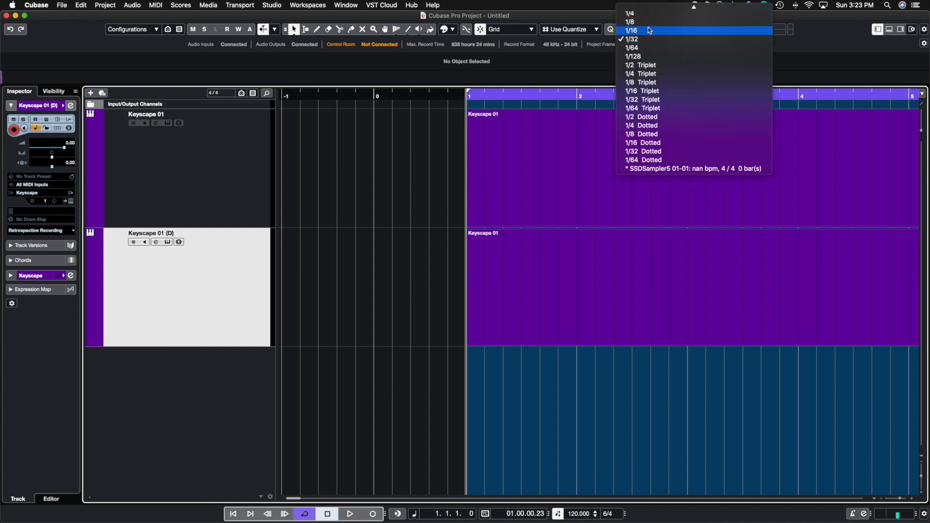
click(643, 30)
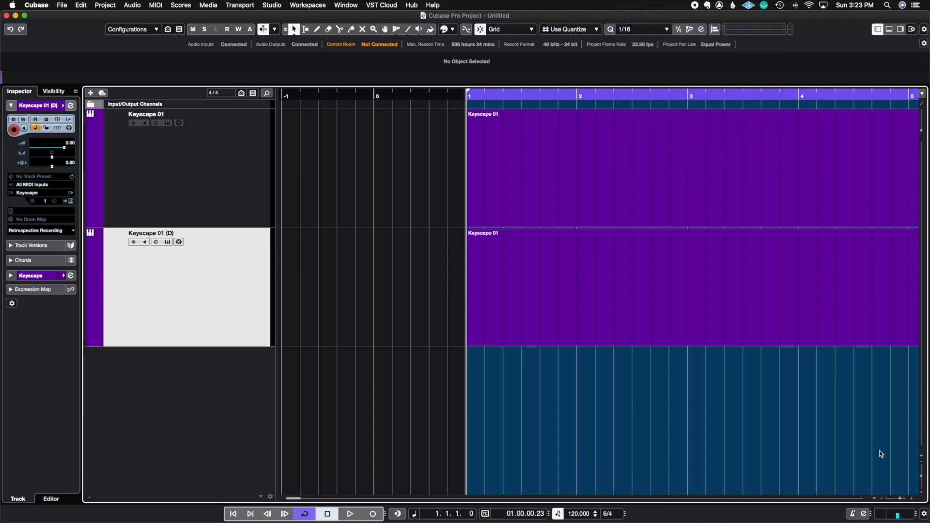
click(881, 498)
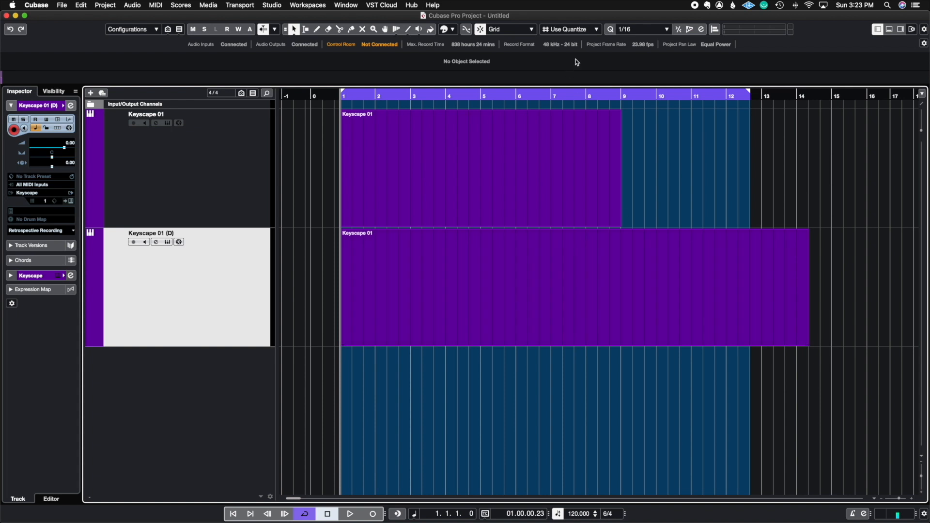
click(587, 30)
click(578, 50)
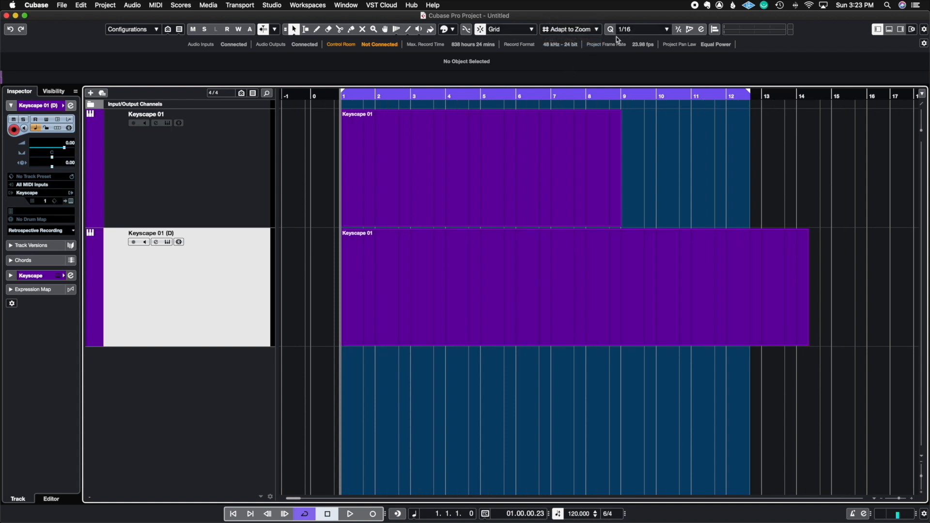
Step: Fit the locators to the upper Keyscape 01 part
click(572, 193)
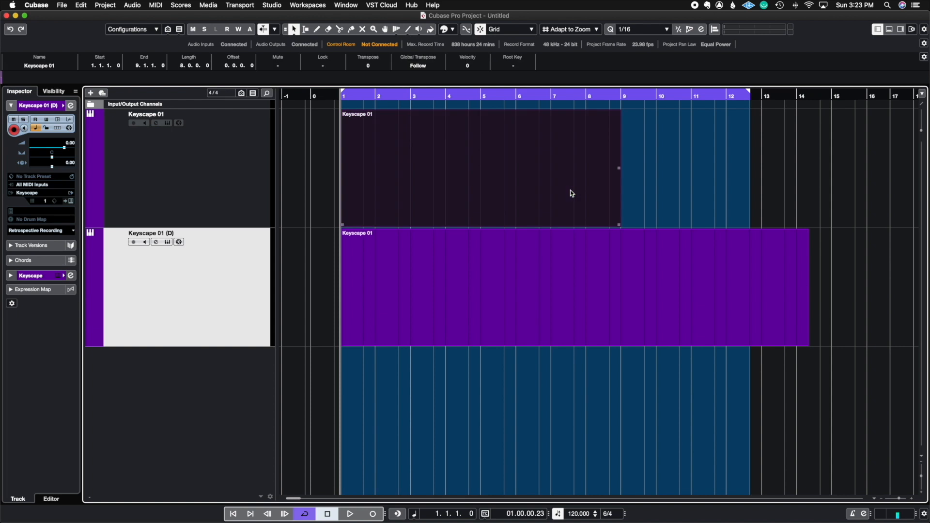
key(p)
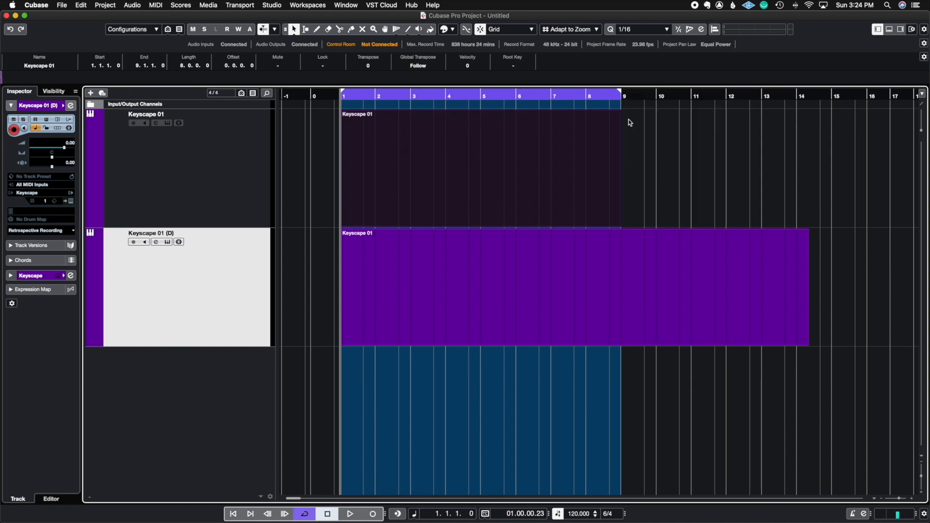